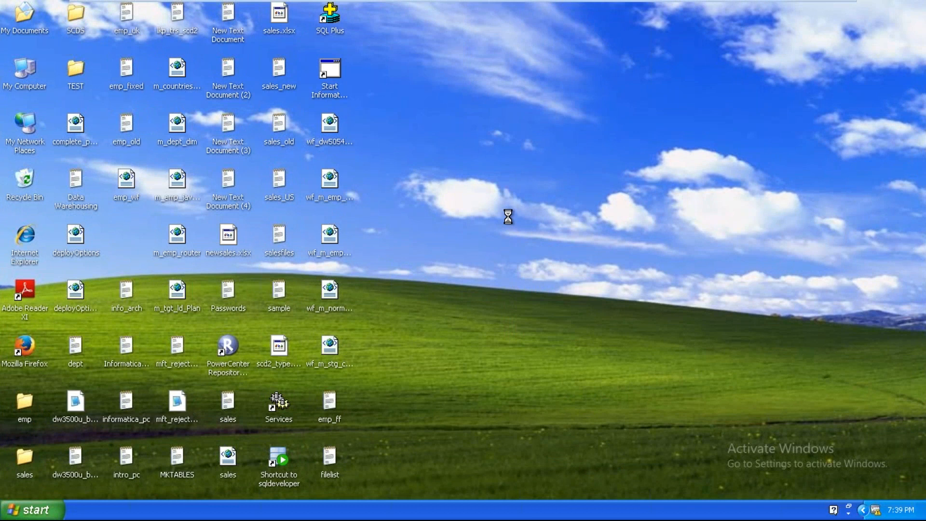
Step: Refresh the desktop several times from its right-click menu and with F5
right_click(507, 217)
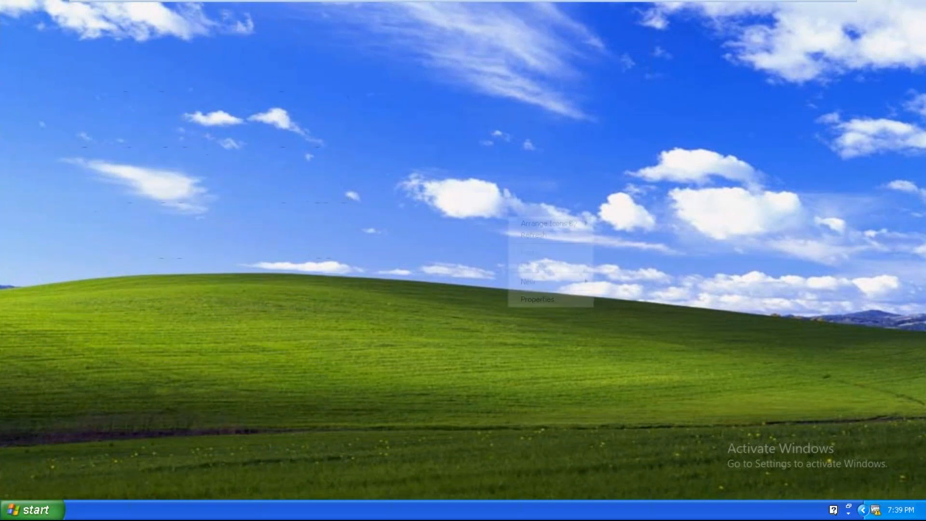
left_click(534, 235)
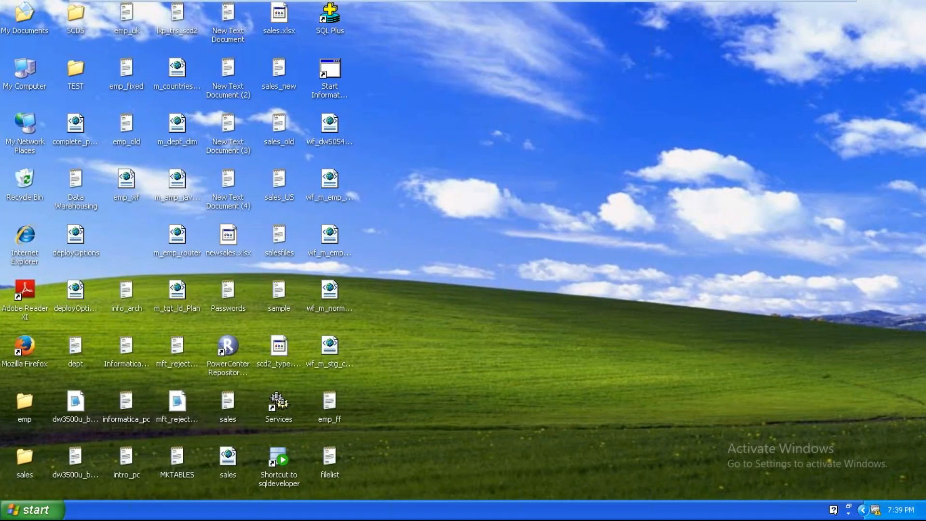
key("F5")
key("F5")
right_click(583, 180)
left_click(597, 201)
right_click(577, 201)
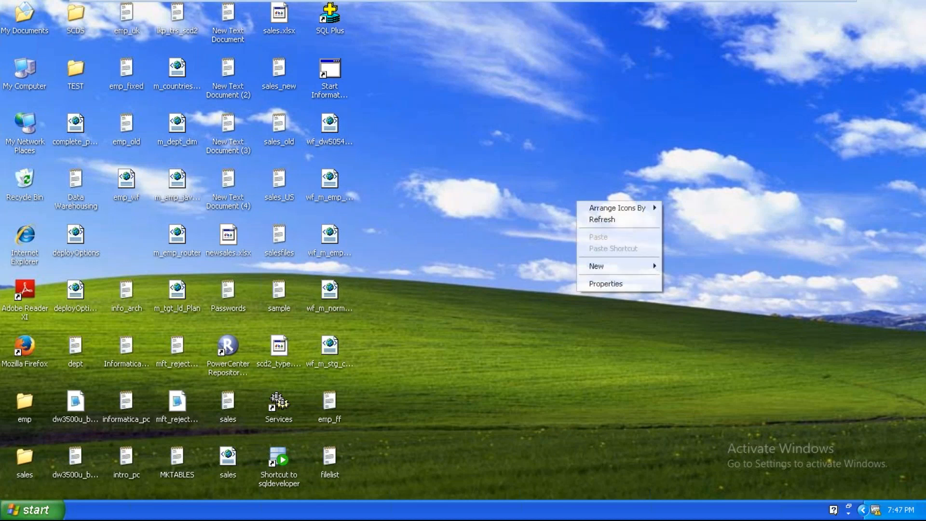
left_click(594, 223)
right_click(553, 222)
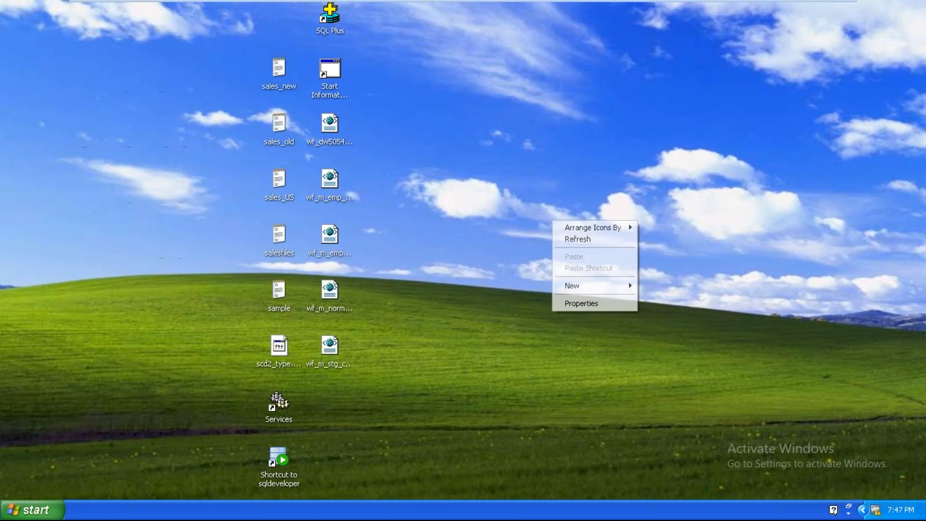
left_click(565, 240)
right_click(569, 209)
left_click(581, 227)
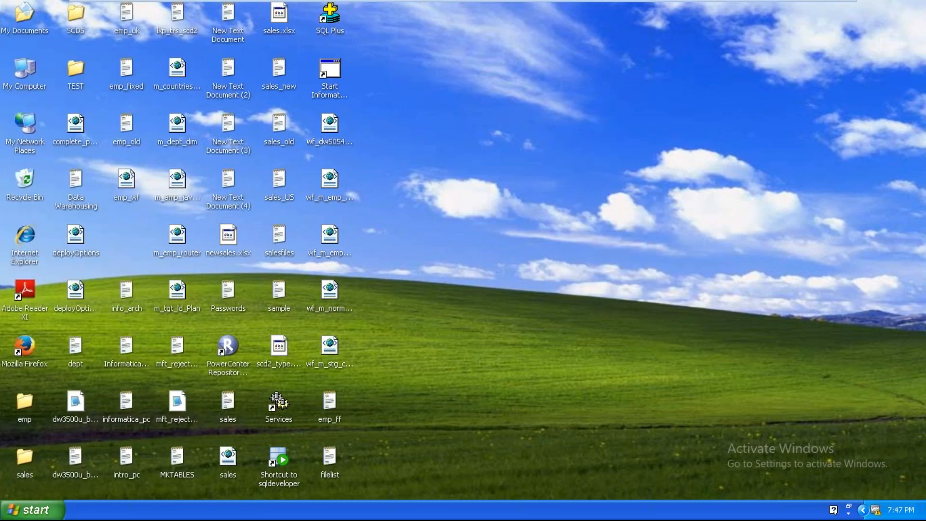
right_click(578, 225)
left_click(593, 244)
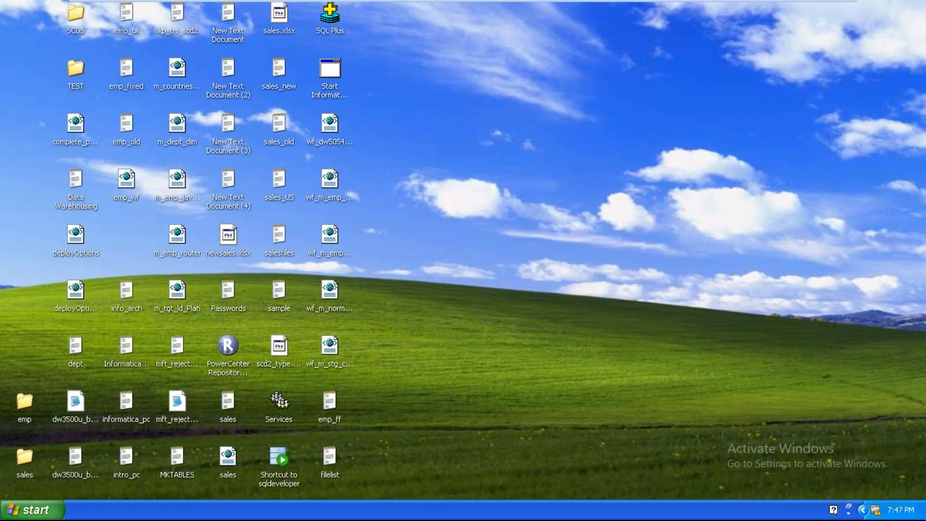
Step: Launch PowerCenter Designer from Start > Programs > Informatica 9.5.1 > Client > PowerCenter Client
left_click(36, 512)
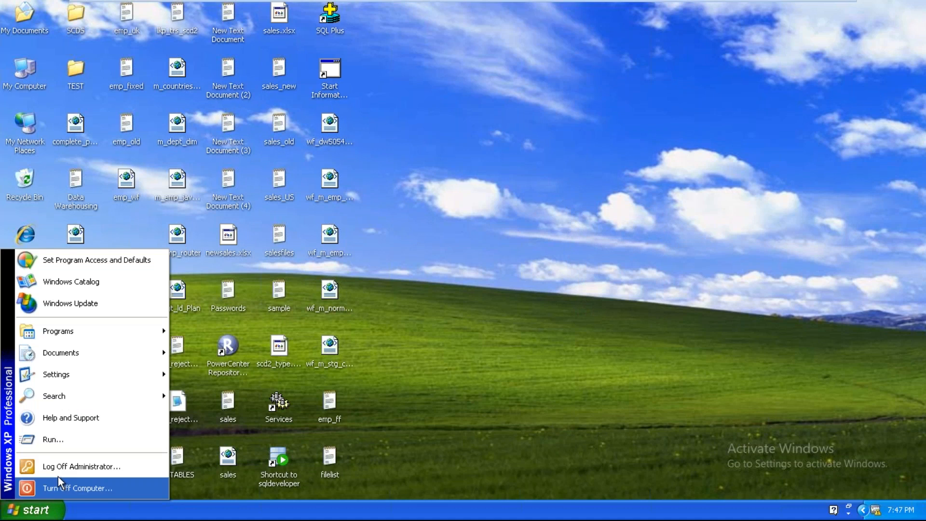
mouse_move(128, 333)
mouse_move(249, 328)
mouse_move(313, 328)
mouse_move(386, 328)
left_click(477, 327)
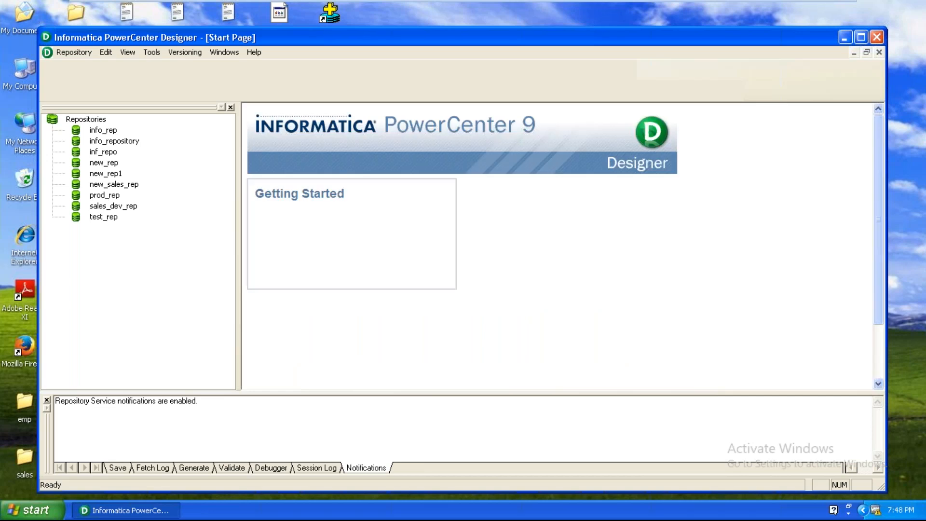
Step: Maximize Designer and connect to sales_dev_rep with the repository username and password
double_click(583, 30)
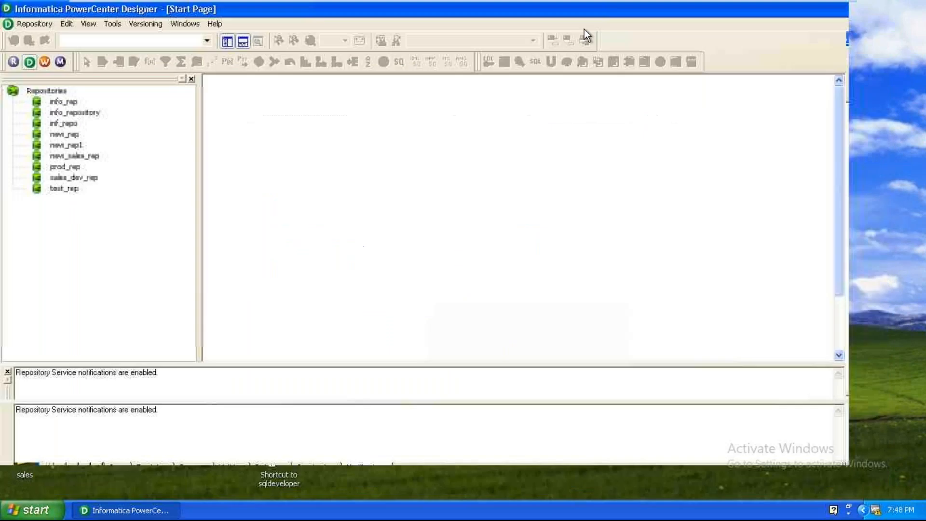
right_click(72, 177)
left_click(152, 211)
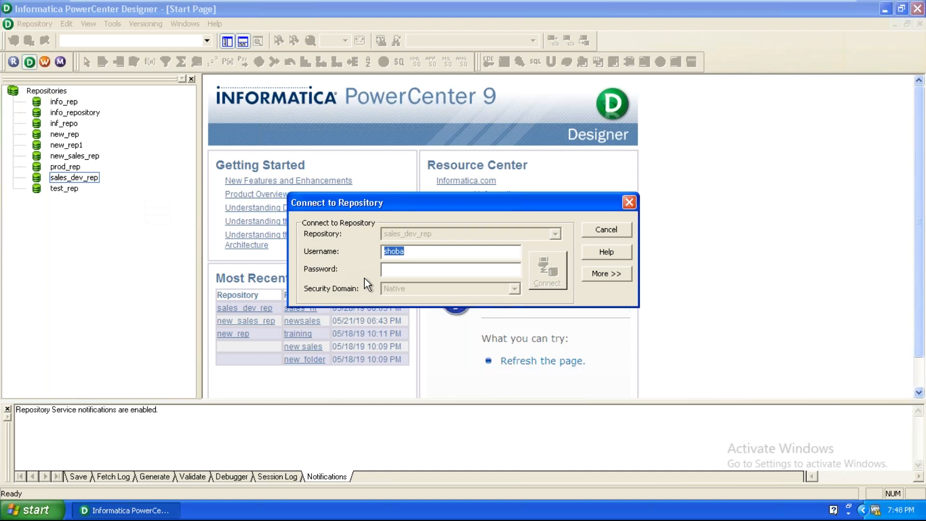
right_click(396, 258)
left_click(413, 290)
right_click(412, 277)
left_click(433, 323)
left_click(548, 276)
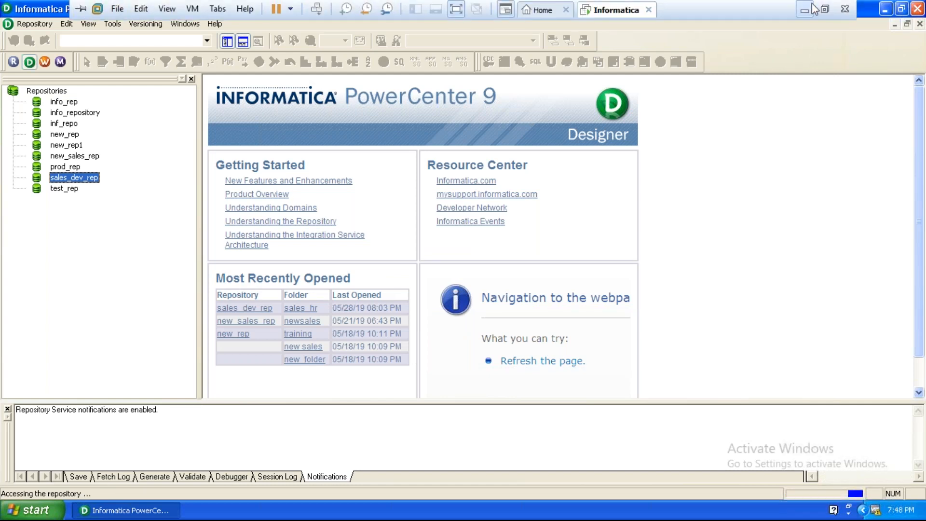
Step: Refresh the host desktop, return to the virtual machine, and open the sales_hr folder
left_click(811, 2)
right_click(553, 176)
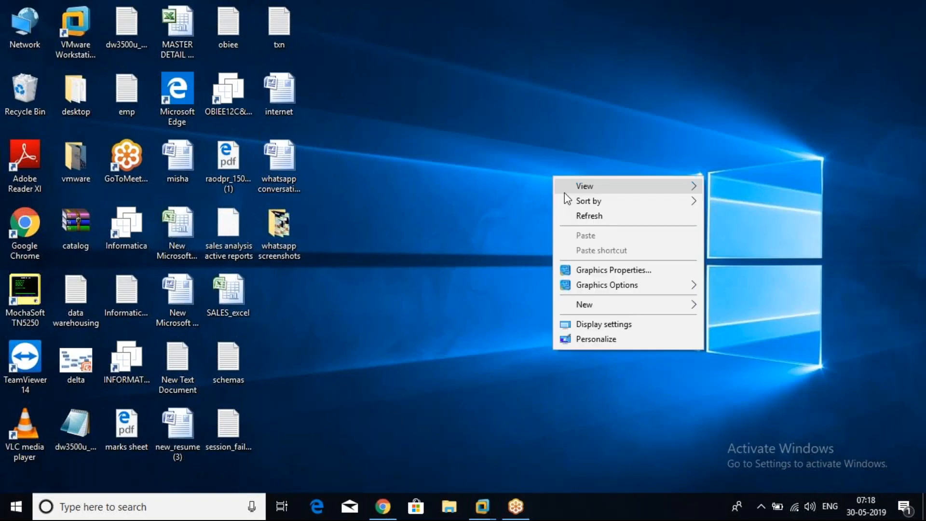
left_click(580, 216)
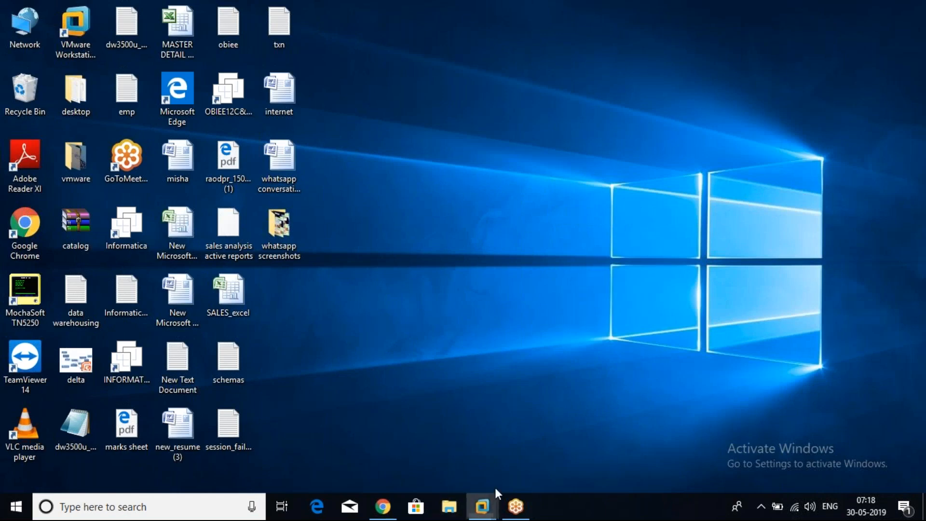
mouse_move(483, 504)
left_click(523, 454)
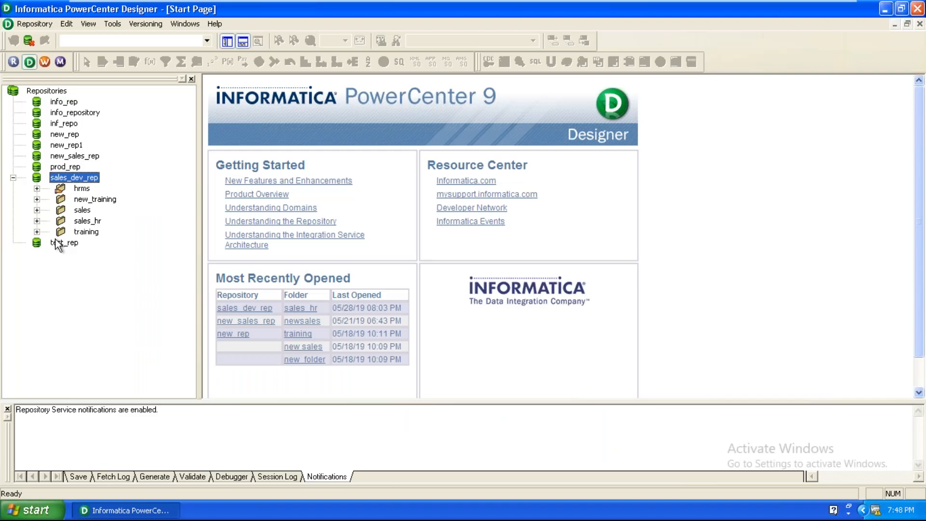
double_click(79, 222)
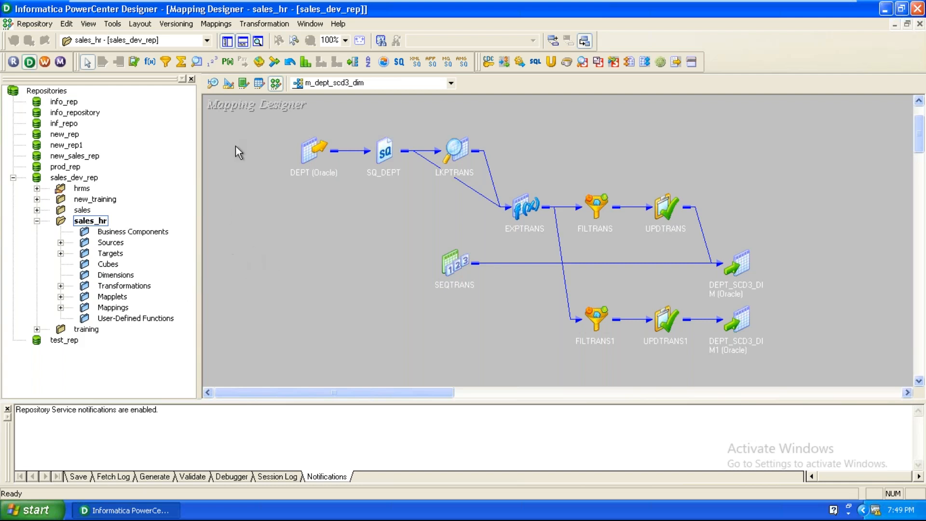
Step: Switch to the Source Analyzer workspace
left_click(212, 83)
Step: Clear All in Source Analyzer, then drag EMP from Sources > oracle_scott onto the canvas
right_click(455, 183)
left_click(475, 203)
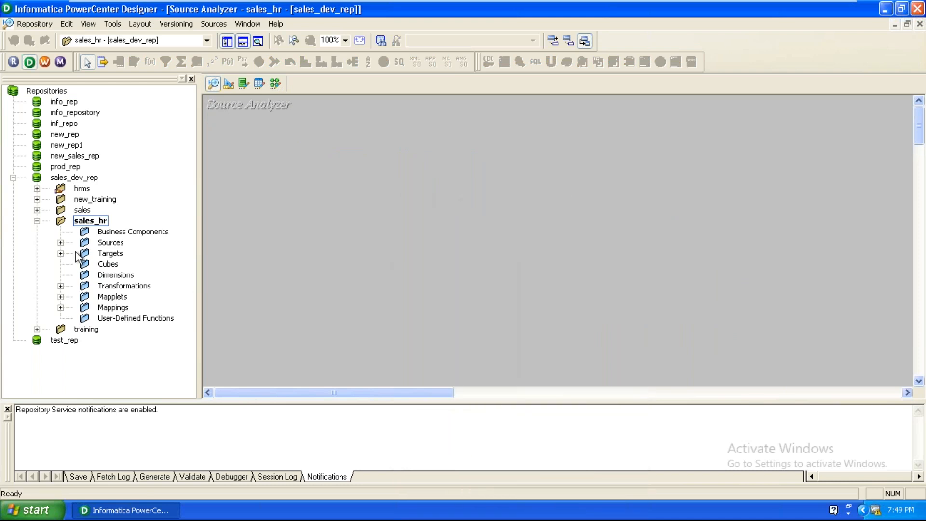
left_click(61, 243)
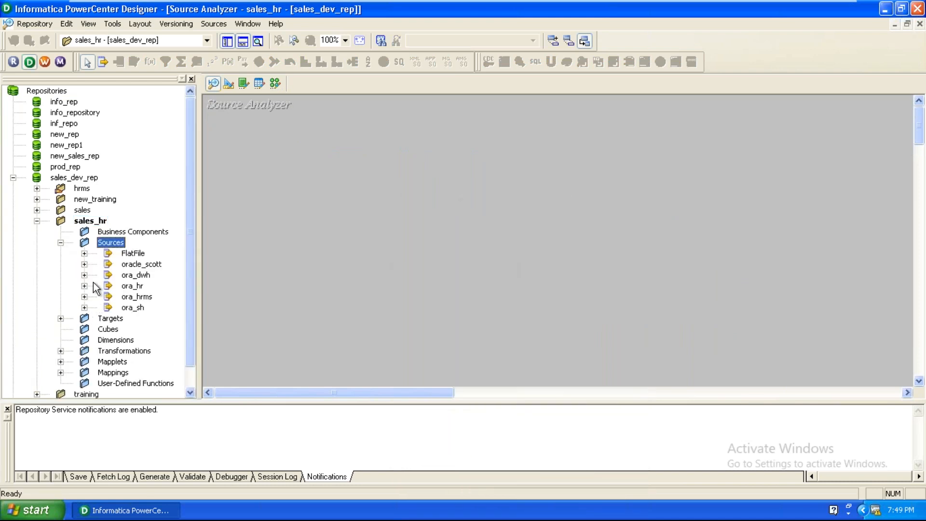
left_click(84, 264)
left_click_drag(158, 286, 286, 177)
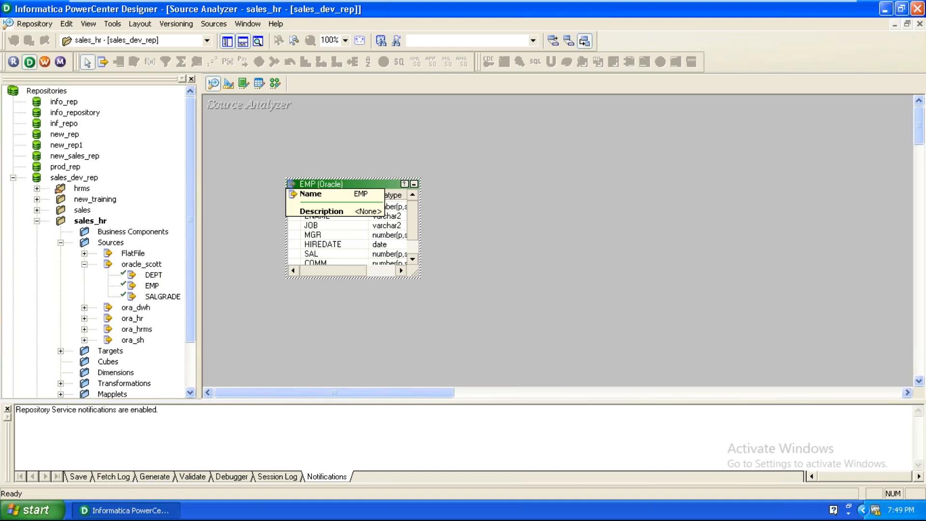
left_click_drag(326, 184, 282, 177)
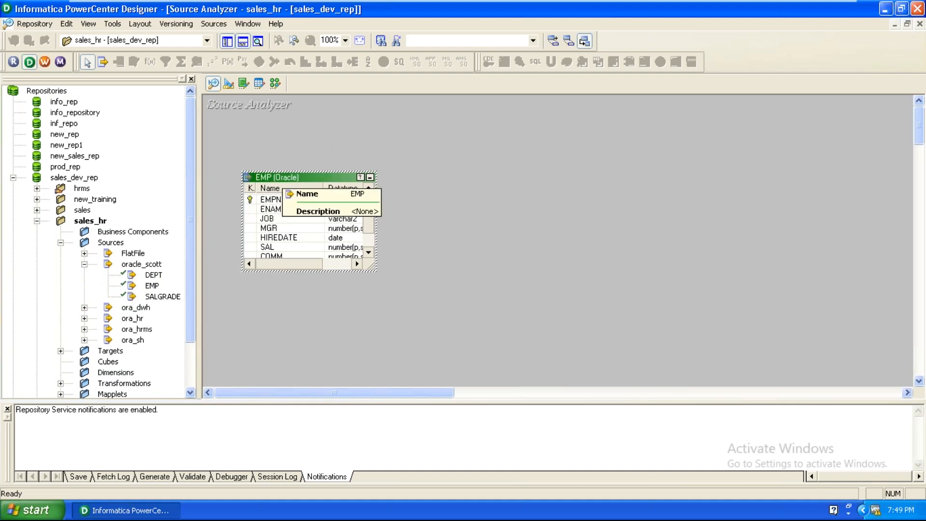
Step: In Target Designer, clear DEPT_SCD3_DIM, drag EMP in as a target, and edit its table
left_click(224, 88)
right_click(278, 140)
left_click(291, 159)
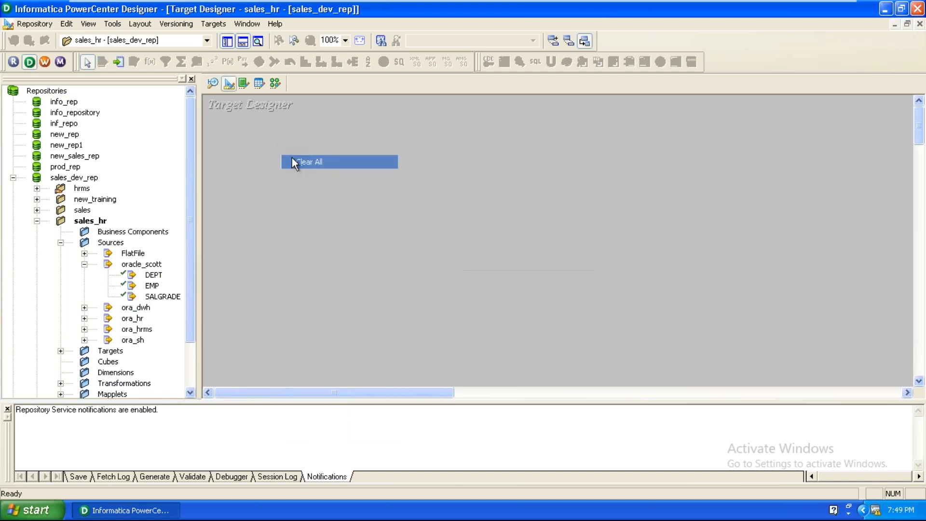
left_click_drag(151, 288, 320, 182)
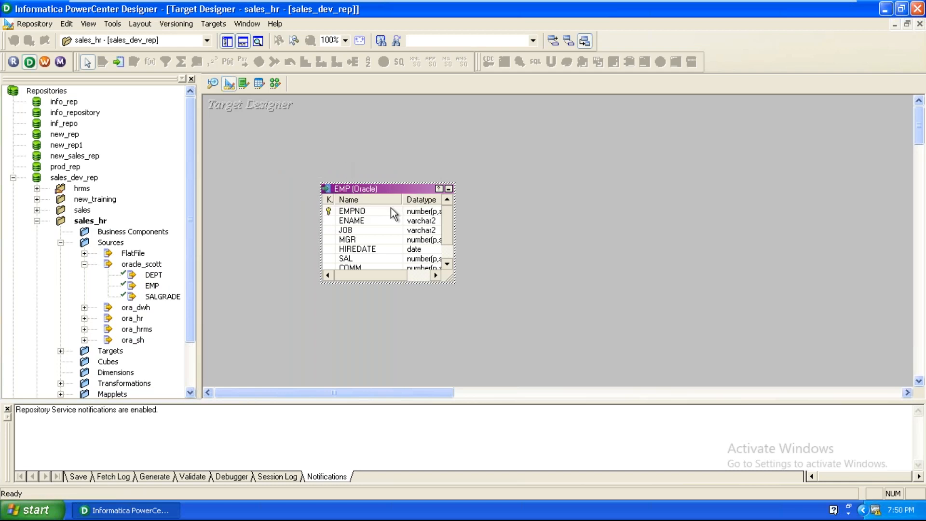
right_click(374, 190)
left_click(390, 198)
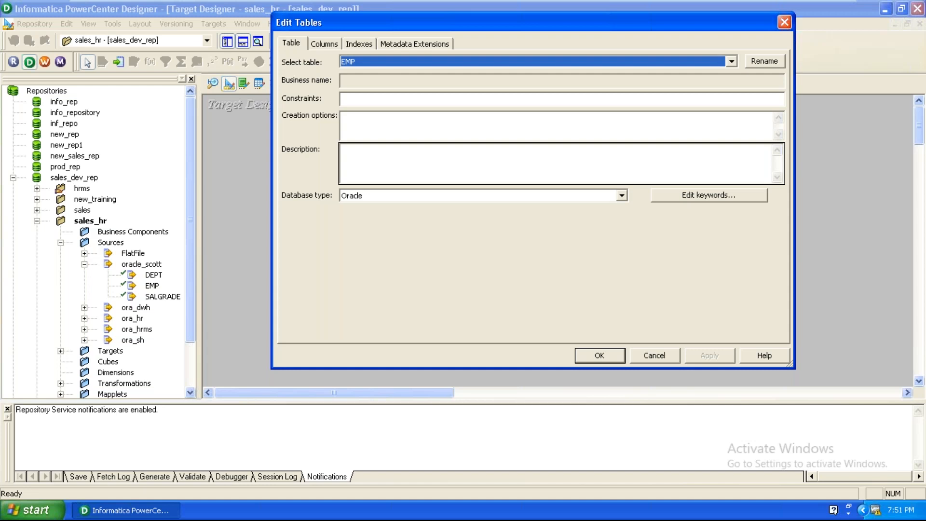
Step: Add a top column WH_EMPNO of type number as primary key, and set EMPNO to NOT A KEY
left_click(323, 44)
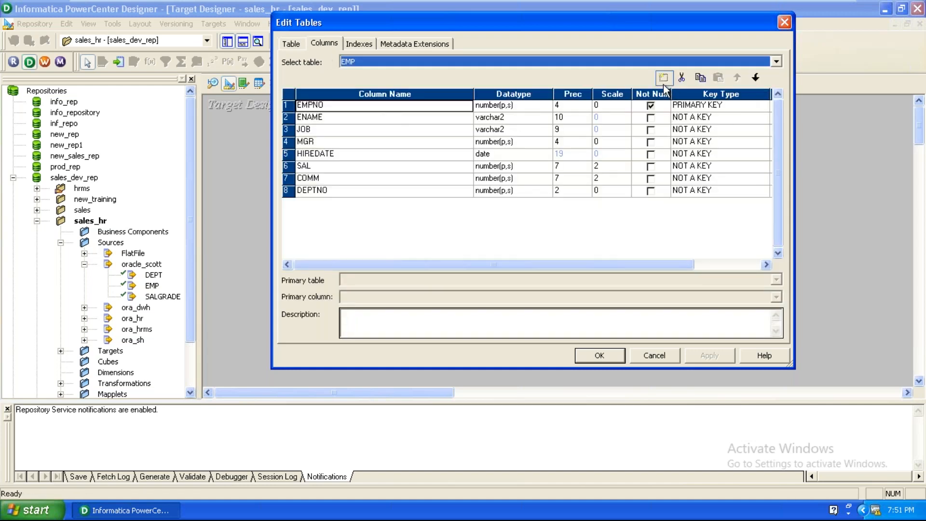
left_click(663, 83)
left_click(733, 84)
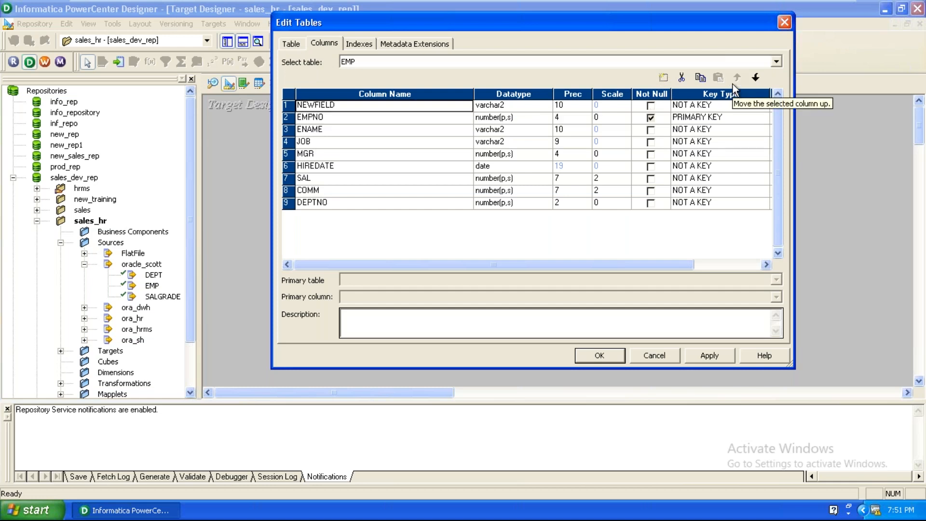
type("WH")
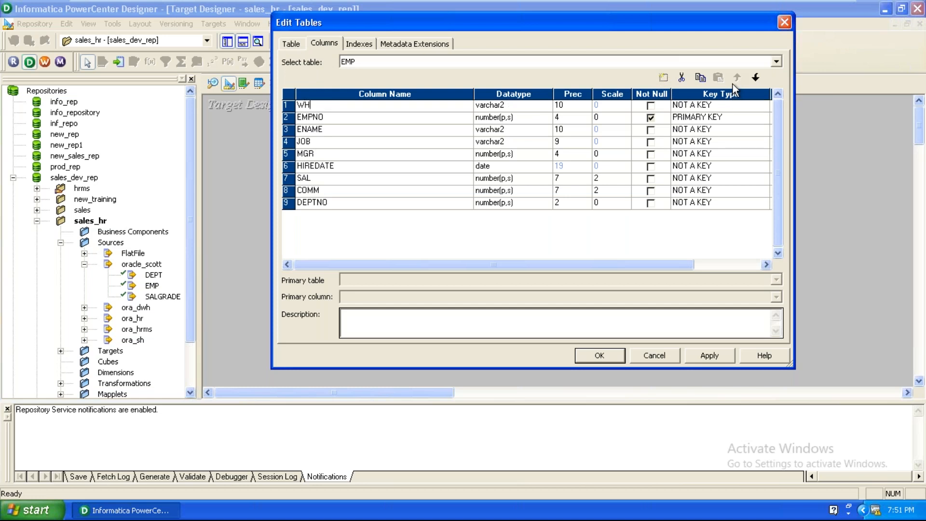
type("_EMPNO")
left_click(511, 106)
scroll(511, 121, "up", 1)
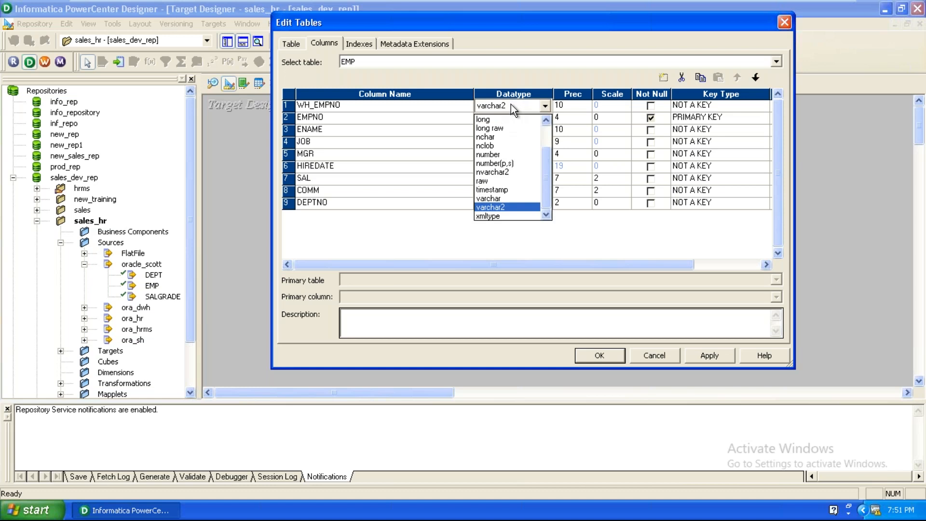
left_click(502, 151)
left_click(745, 105)
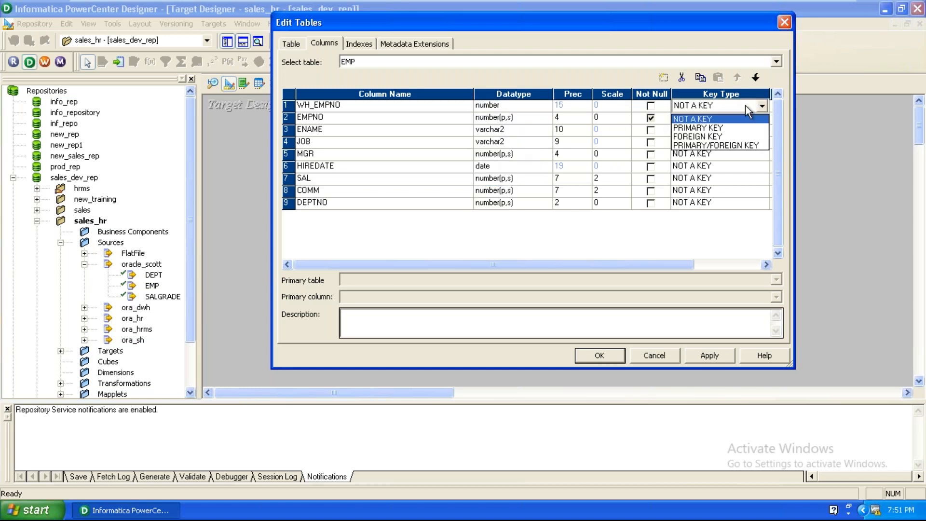
left_click(731, 128)
left_click(730, 120)
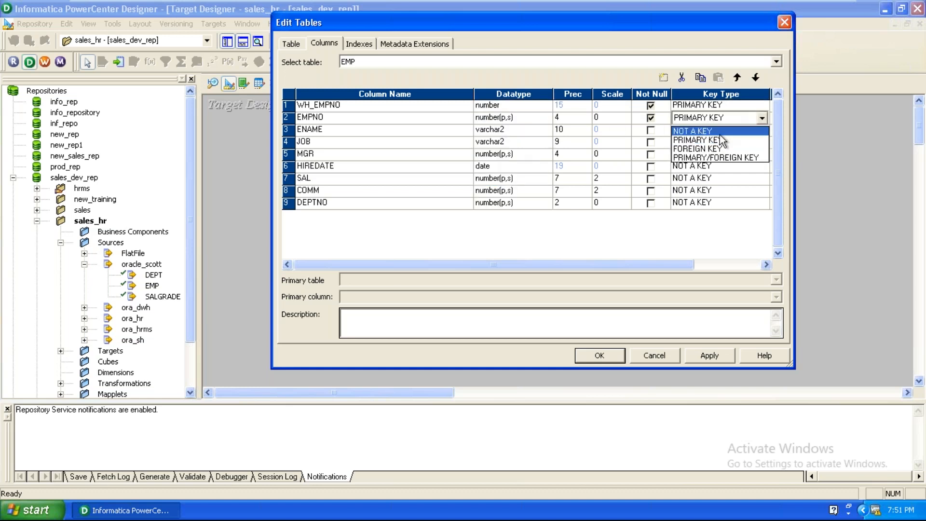
left_click(692, 131)
Step: Add a FLAG column after DEPTNO, then apply and close the table editor
left_click(388, 205)
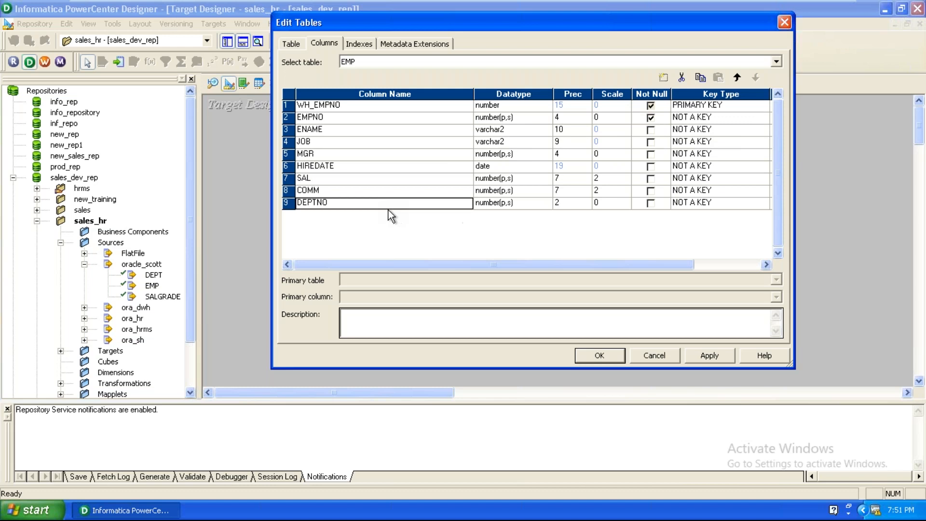
left_click(663, 78)
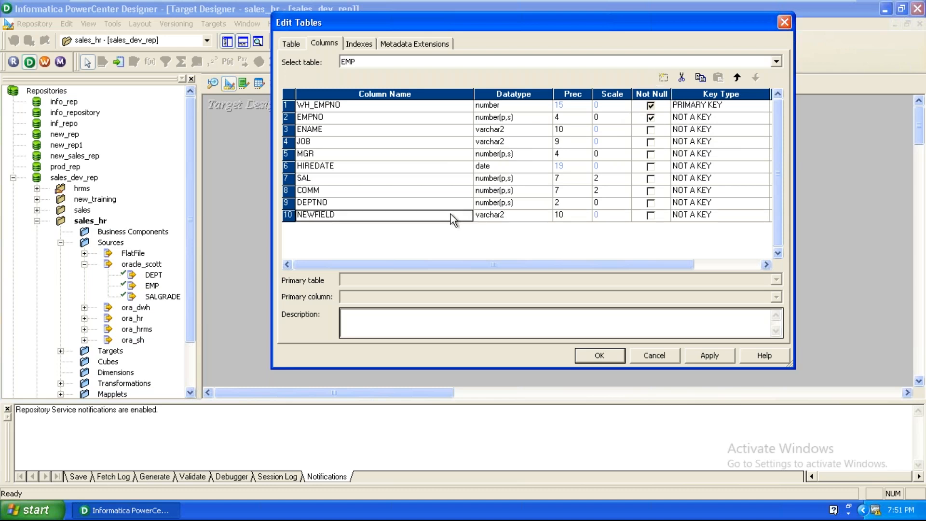
left_click(450, 213)
key("BackSpace")
type("FLAG")
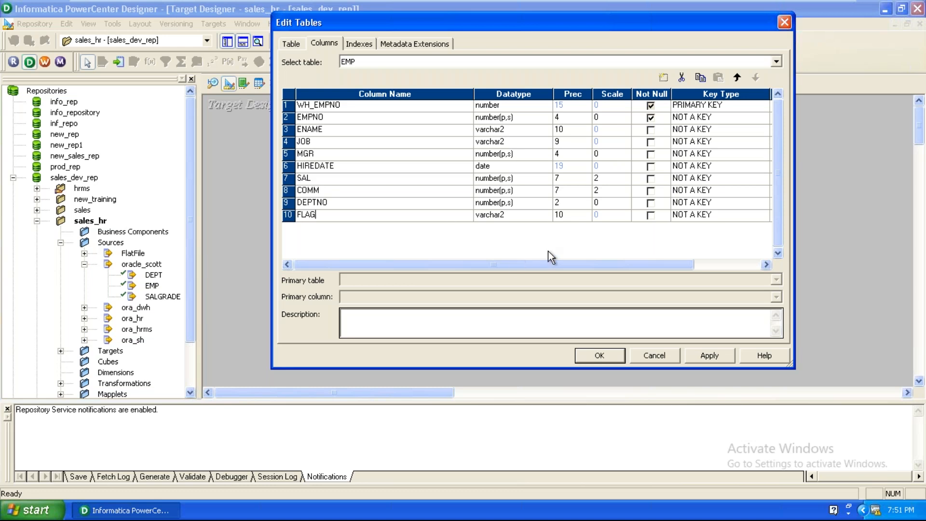
left_click(694, 359)
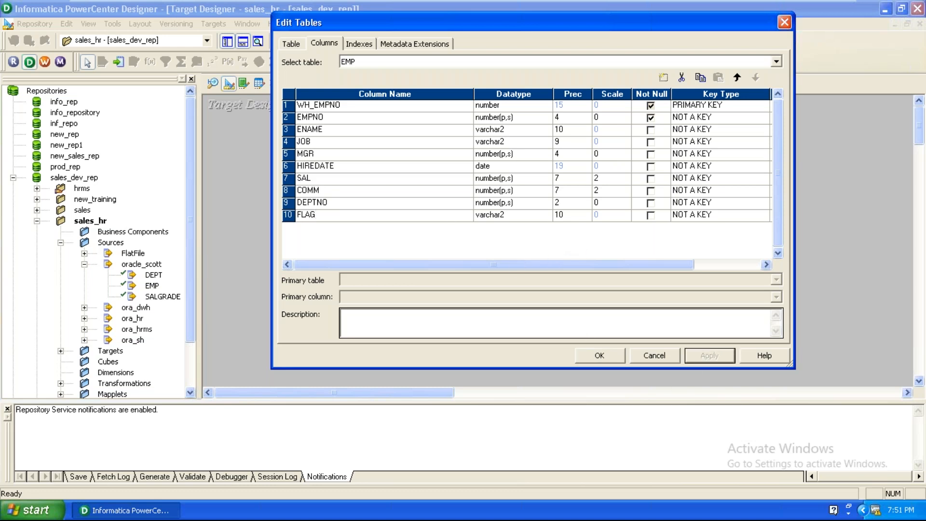
left_click(618, 355)
Step: Turn on Caps Lock and move the EMP table up on the canvas
key("Caps_Lock")
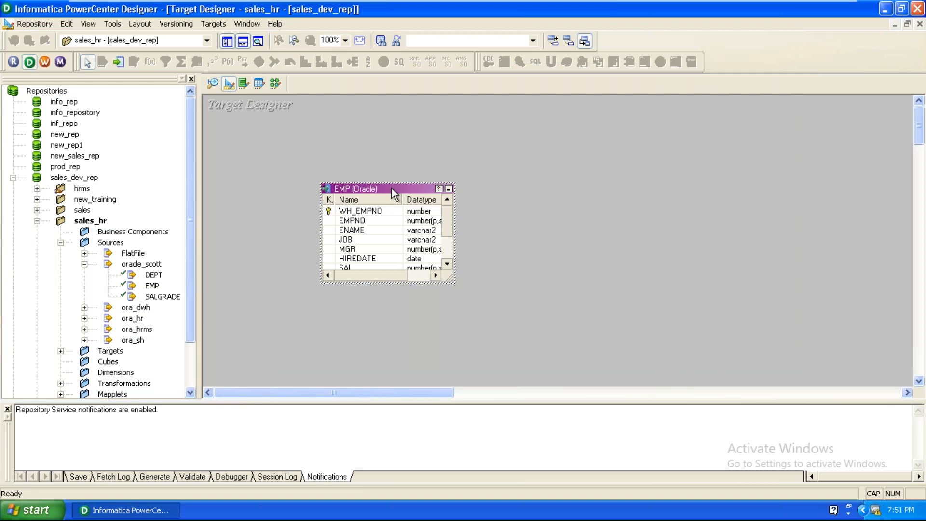
left_click_drag(392, 190, 406, 161)
left_click(214, 24)
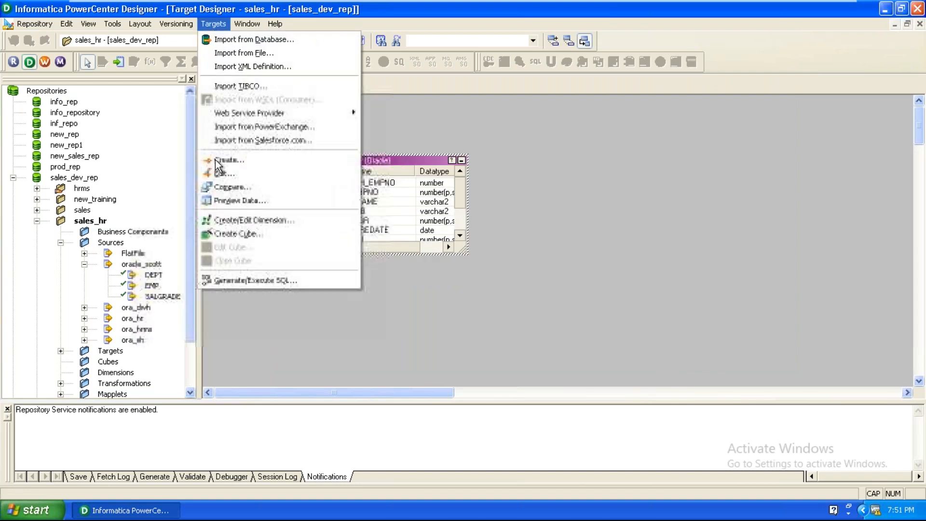
left_click(612, 265)
Step: Rename the EMP target table to EMP_FLAG_DIM and apply the change
right_click(407, 158)
left_click(448, 166)
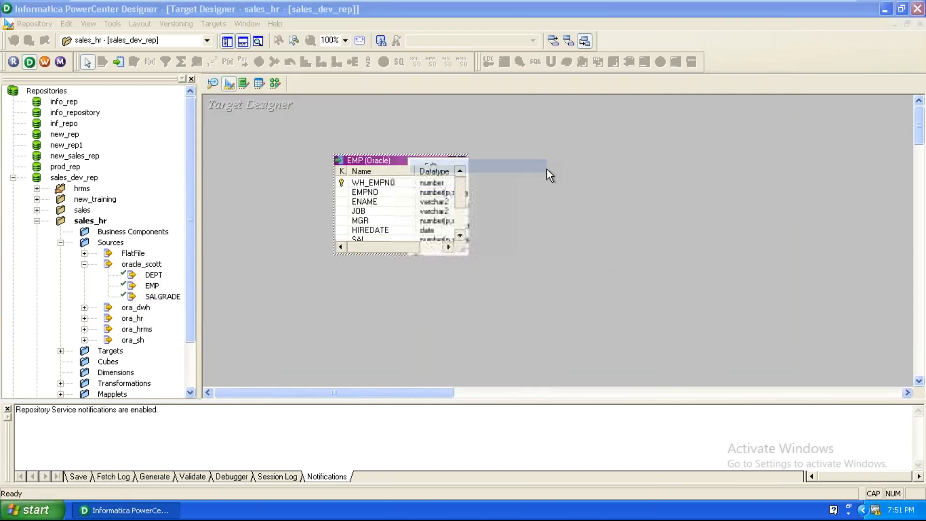
left_click(764, 61)
left_click(459, 191)
type("_FLAG_DIM")
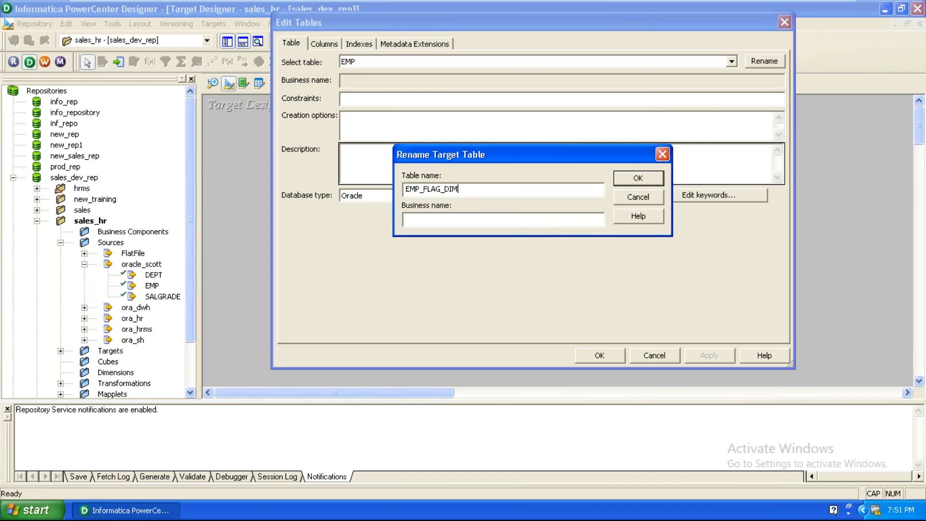
key("Return")
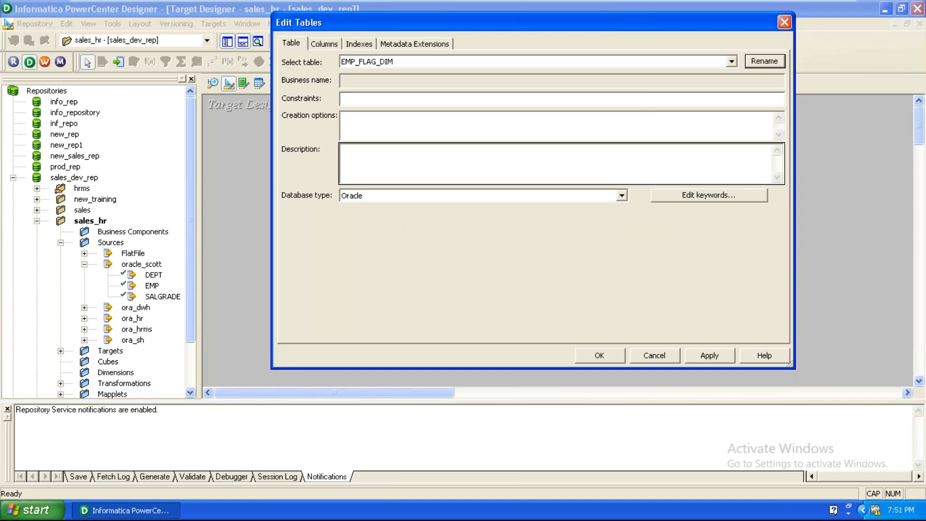
left_click(699, 357)
left_click(599, 357)
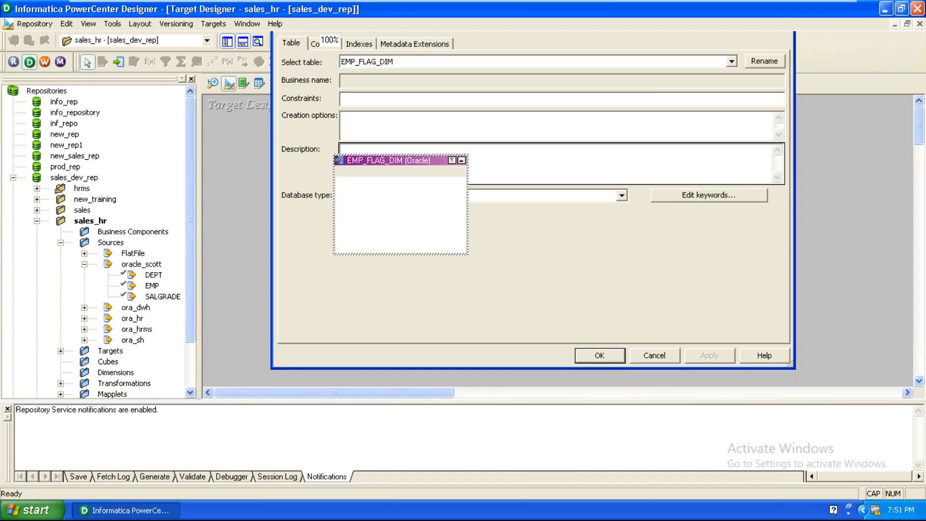
left_click(213, 24)
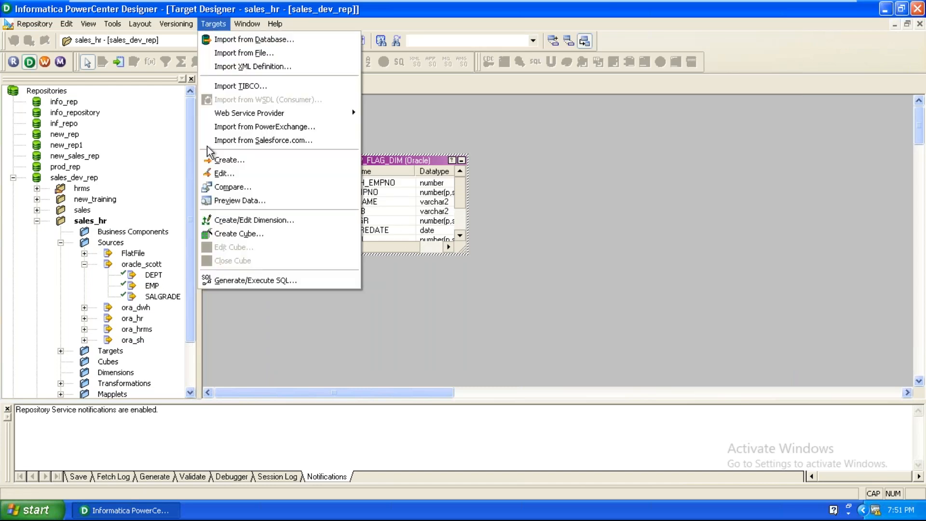
Step: Generate and execute SQL for the selected table on ora_dwh, overwriting MKTABLES.SQL
left_click(248, 281)
left_click(513, 233)
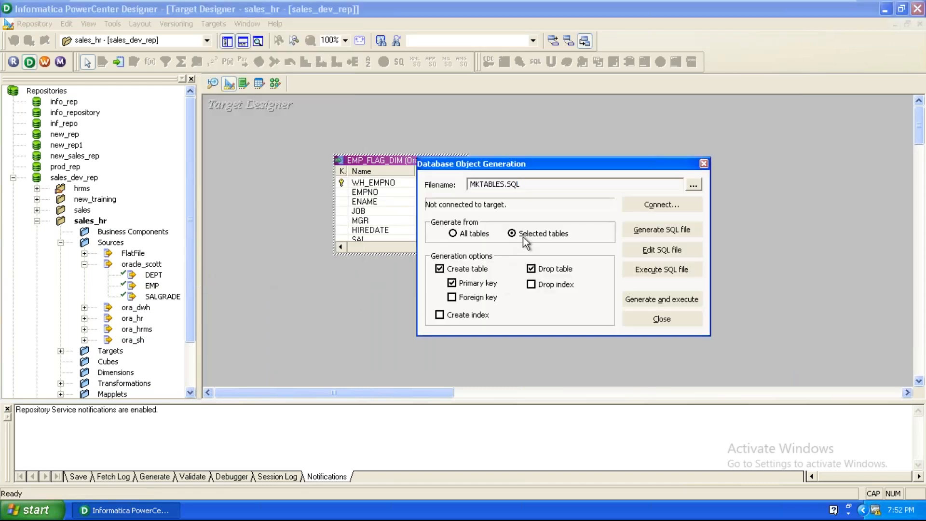
left_click(636, 300)
left_click(516, 236)
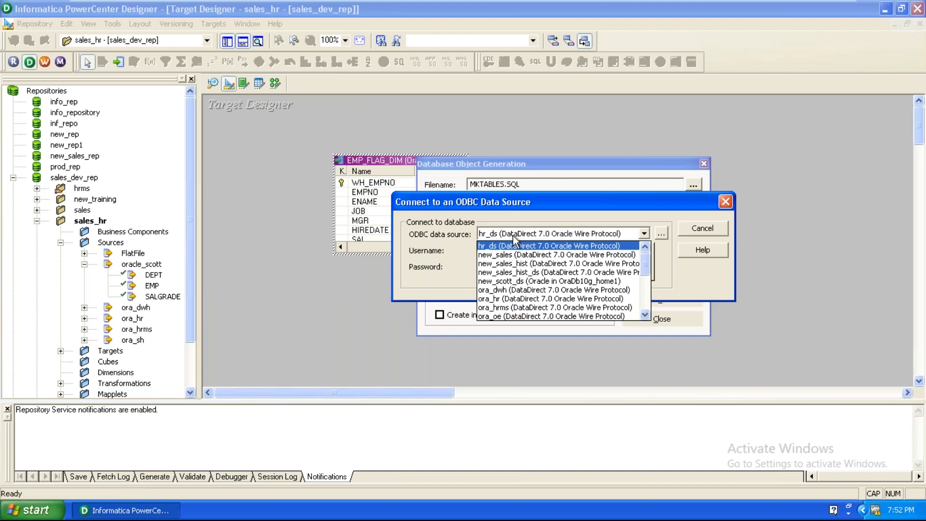
left_click(515, 290)
left_click(512, 251)
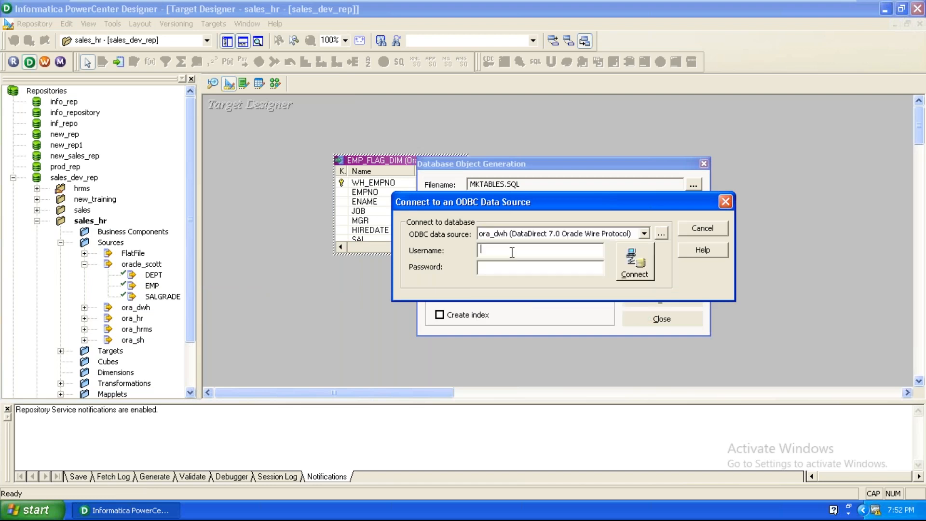
type("dwh")
left_click(519, 270)
type("dwh")
left_click(634, 263)
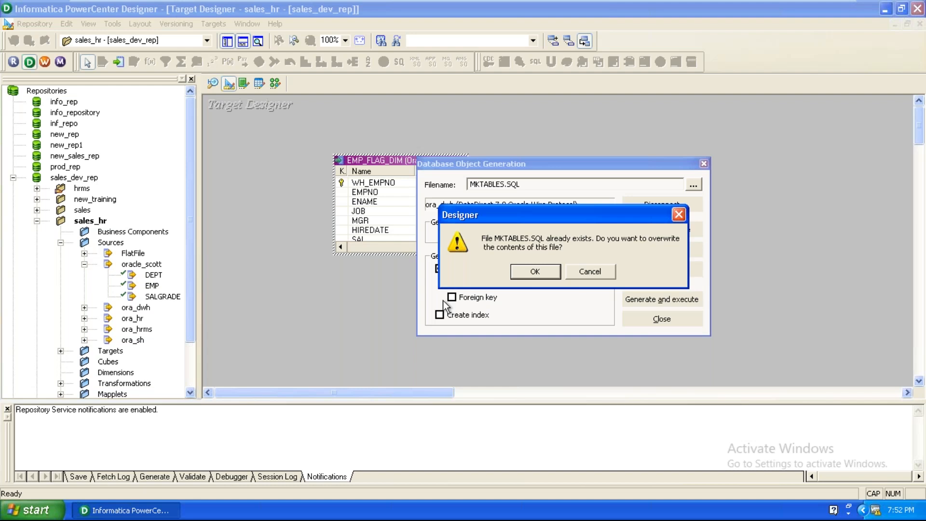
left_click(527, 274)
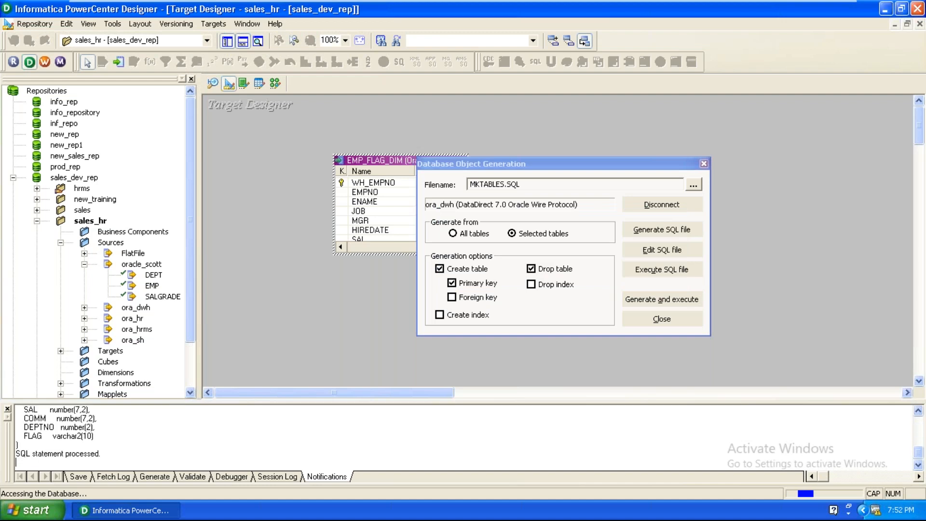
Step: Create a new mapping named m_emp_flag_dim in Mapping Designer
left_click(652, 317)
left_click(278, 86)
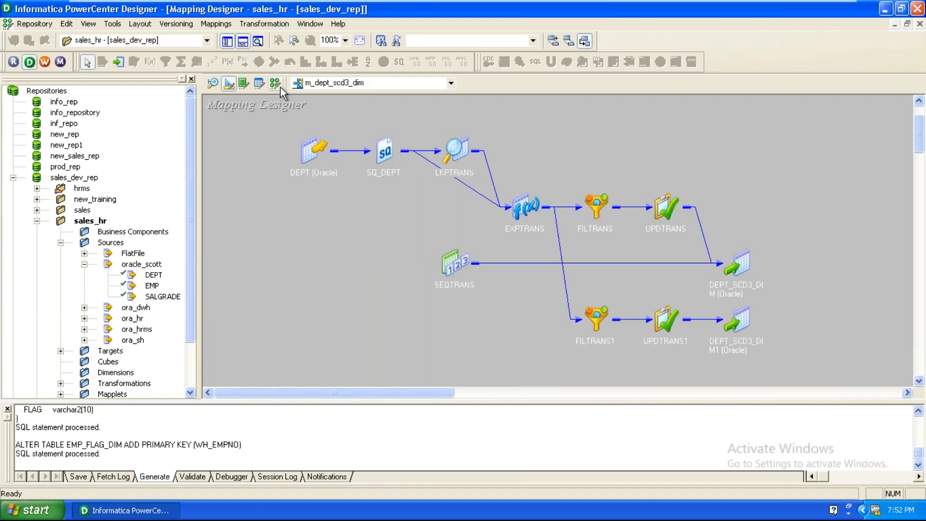
left_click(236, 23)
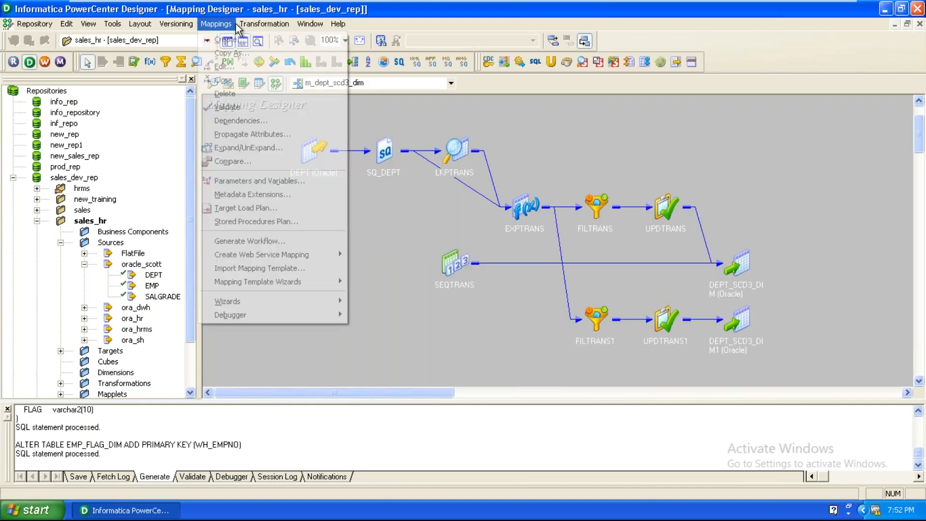
left_click(227, 76)
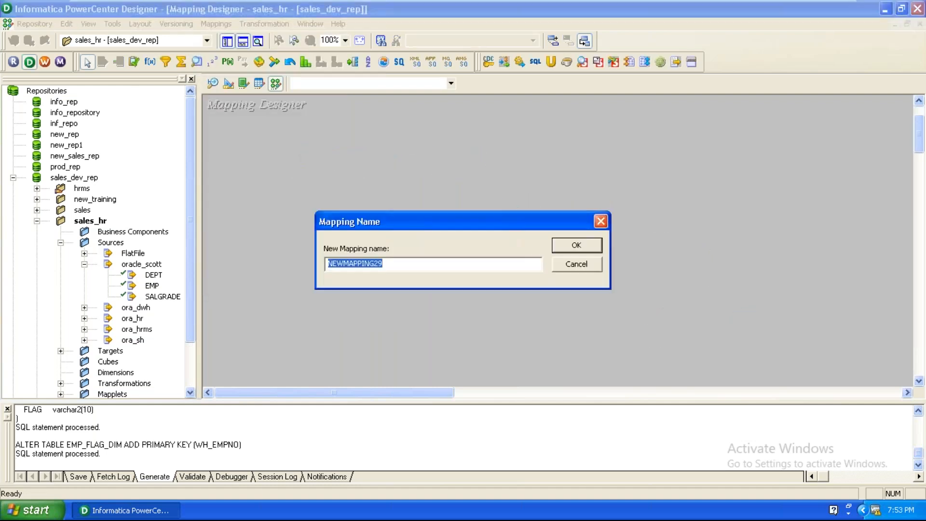
type("m_emp_fl")
key("BackSpace")
type("_flag_dim")
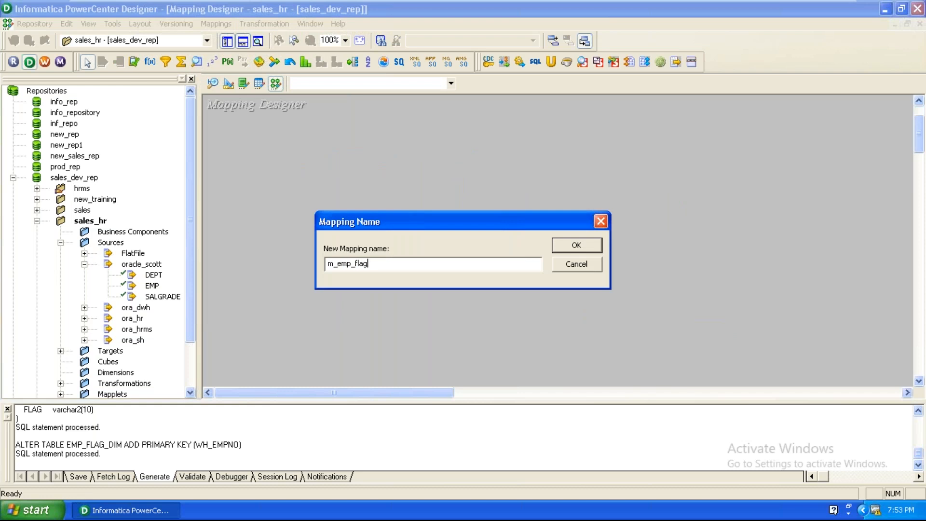
key("Return")
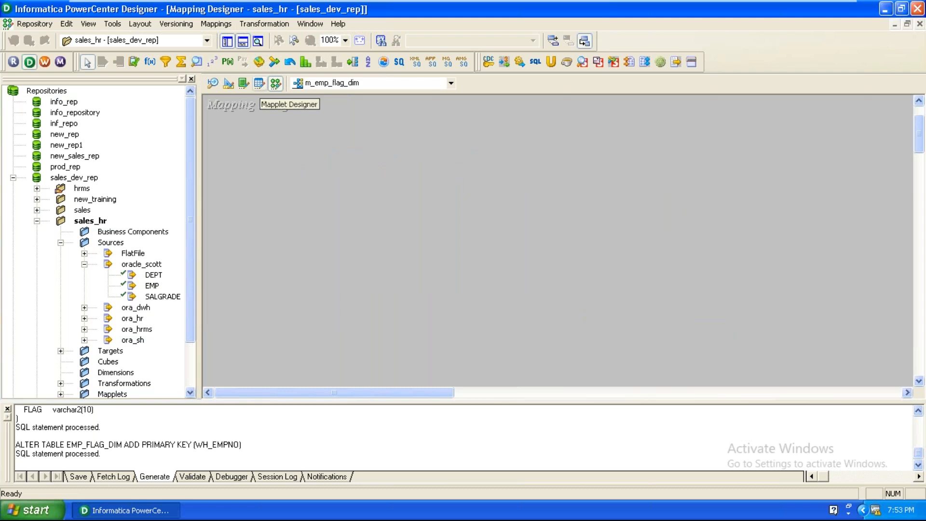
Step: Drag the EMP source into the mapping, adding SQ_EMP, and expand Targets
left_click_drag(152, 288, 262, 158)
left_click(408, 153)
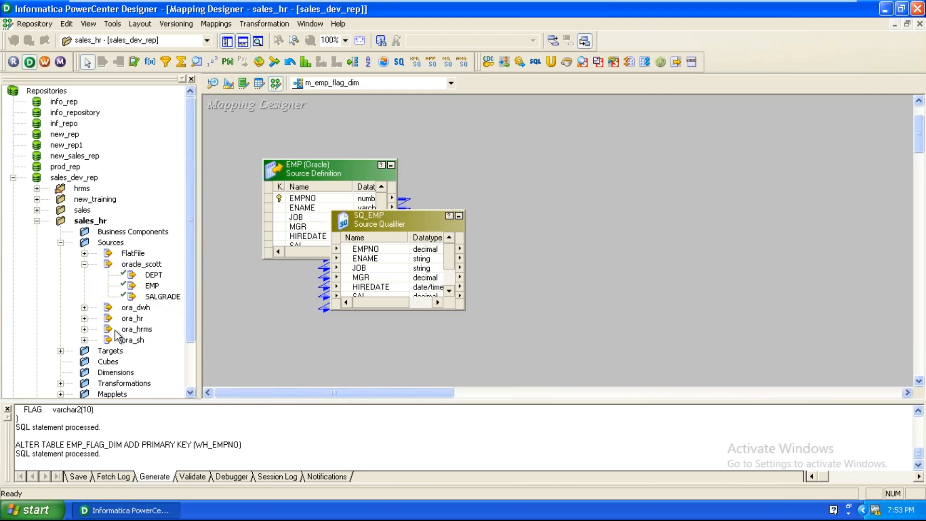
left_click(60, 350)
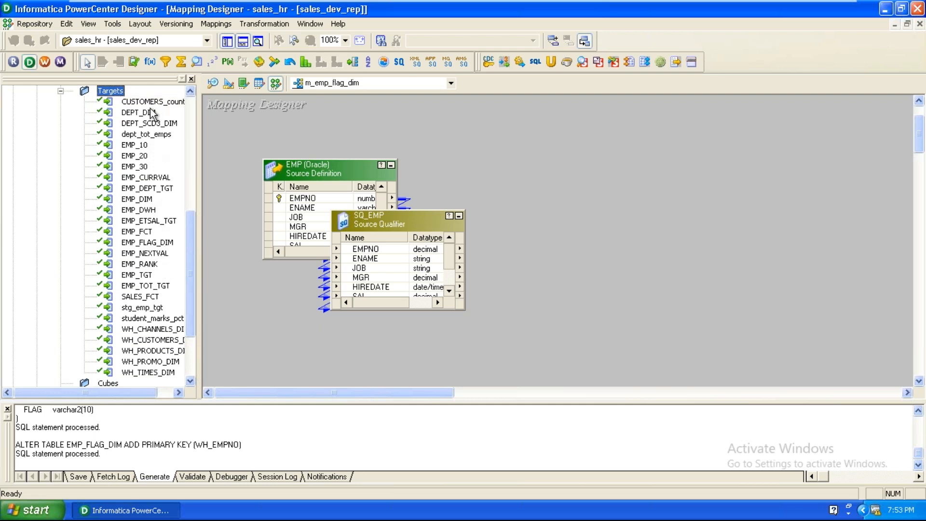
Step: Drag EMP_FLAG_DIM into the mapping three times, creating EMP_FLAG_DIM, EMP_FLAG_DIM1 and EMP_FLAG_DIM2
left_click_drag(145, 242, 642, 146)
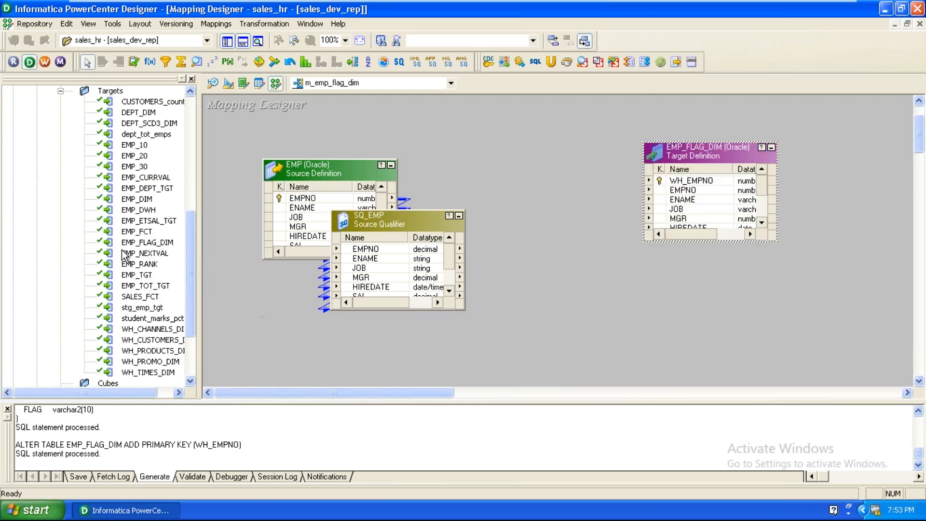
left_click(167, 246)
left_click_drag(167, 246, 623, 250)
left_click_drag(148, 242, 629, 302)
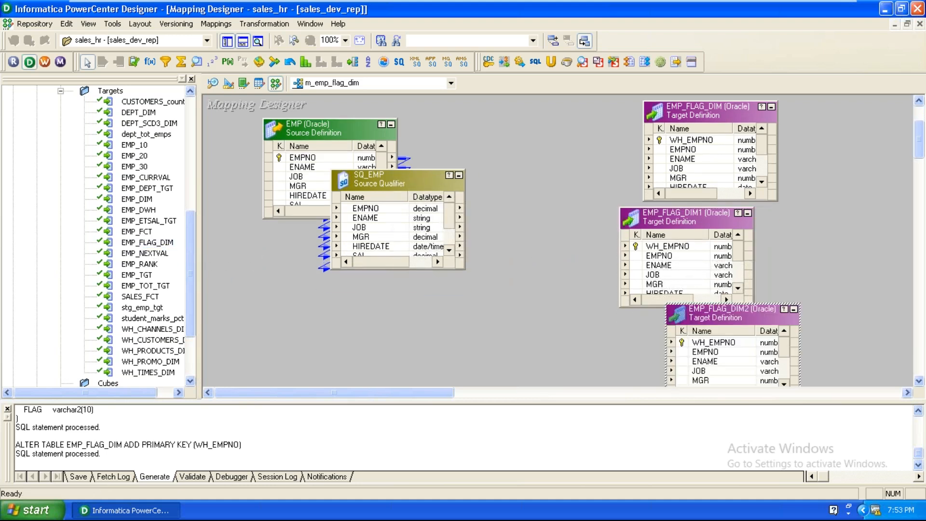
scroll(577, 297, "up", 2)
Step: Arrange EMP and SQ_EMP on the left with the three targets to their right
left_click_drag(380, 239, 288, 295)
left_click(401, 285)
left_click_drag(401, 286, 447, 246)
left_click_drag(698, 219, 741, 136)
left_click_drag(687, 320, 766, 255)
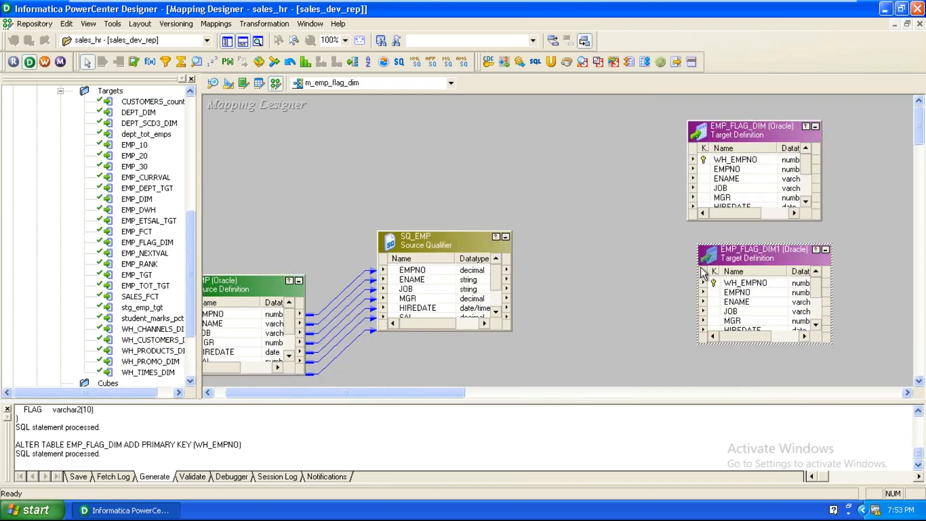
scroll(603, 257, "down", 1)
left_click_drag(722, 360, 745, 330)
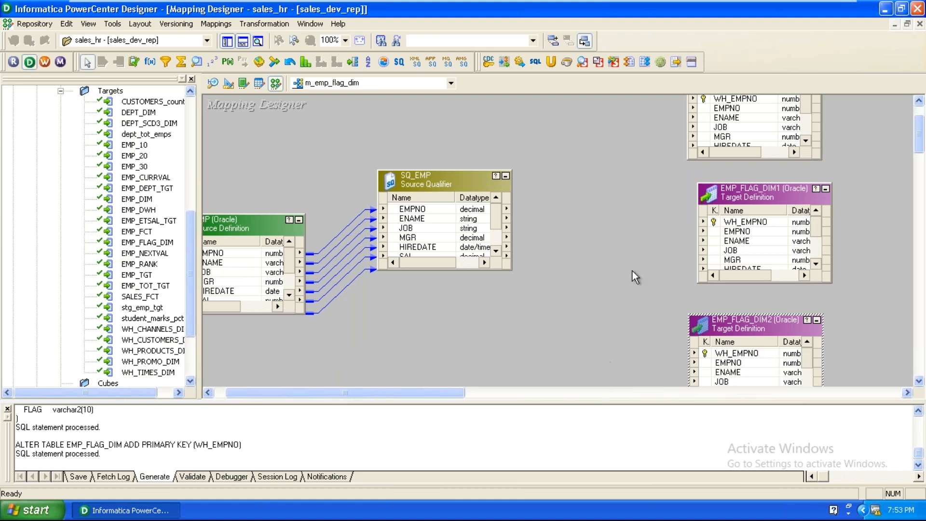
left_click(633, 251)
scroll(633, 252, "up", 3)
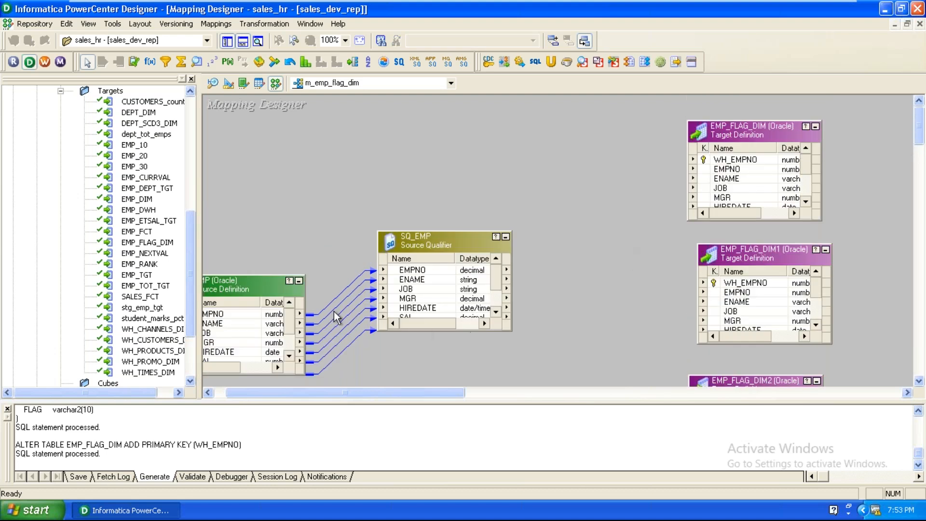
left_click_drag(242, 291, 208, 310)
left_click_drag(451, 245, 403, 256)
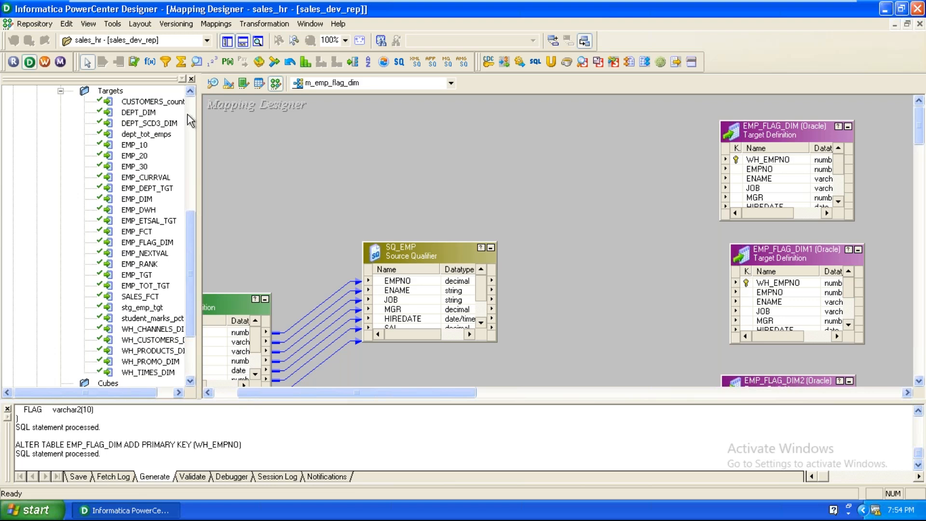
Step: Create a LKPTRANS lookup transformation using the EMP_FLAG_DIM target table
left_click(197, 61)
left_click(518, 161)
left_click_drag(518, 155, 556, 112)
left_click(460, 211)
scroll(463, 222, "up", 2)
scroll(464, 221, "up", 1)
left_click(463, 212)
left_click(626, 145)
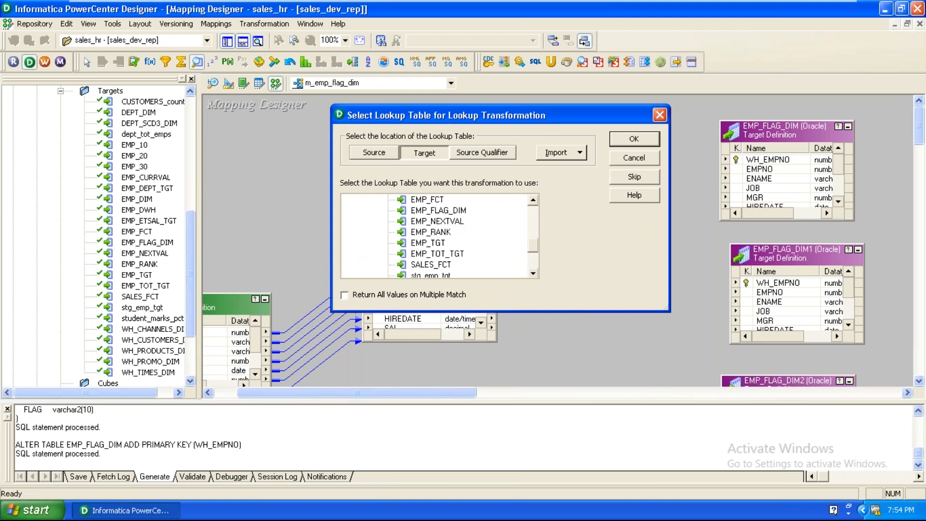
Step: Reposition LKPTRANS and SQ_EMP, enlarge LKPTRANS to show all ports, and link EMPNO in as EMPNO1
left_click_drag(585, 175, 597, 154)
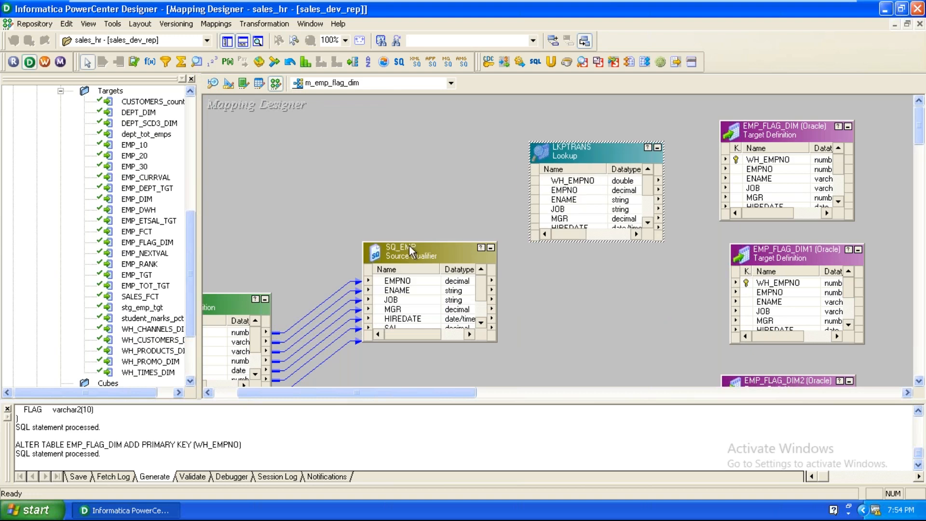
left_click_drag(409, 245, 392, 136)
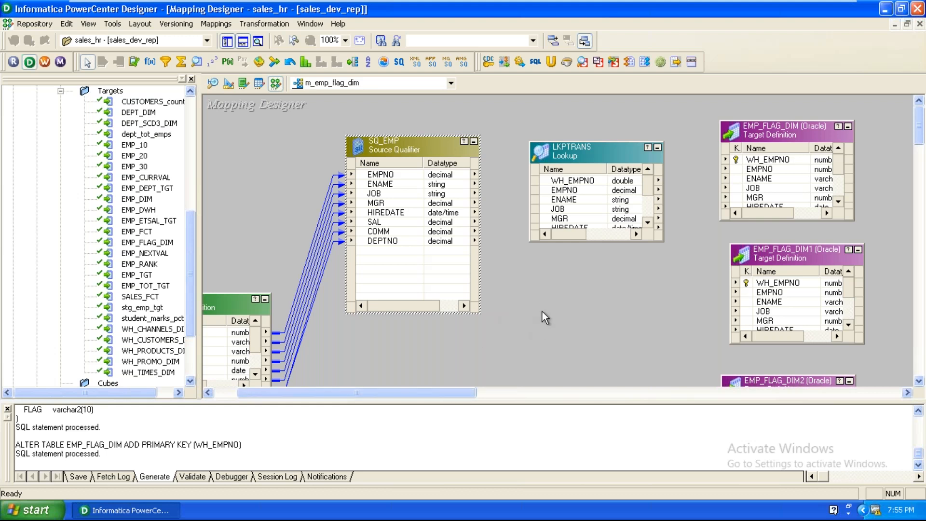
left_click_drag(599, 150, 605, 124)
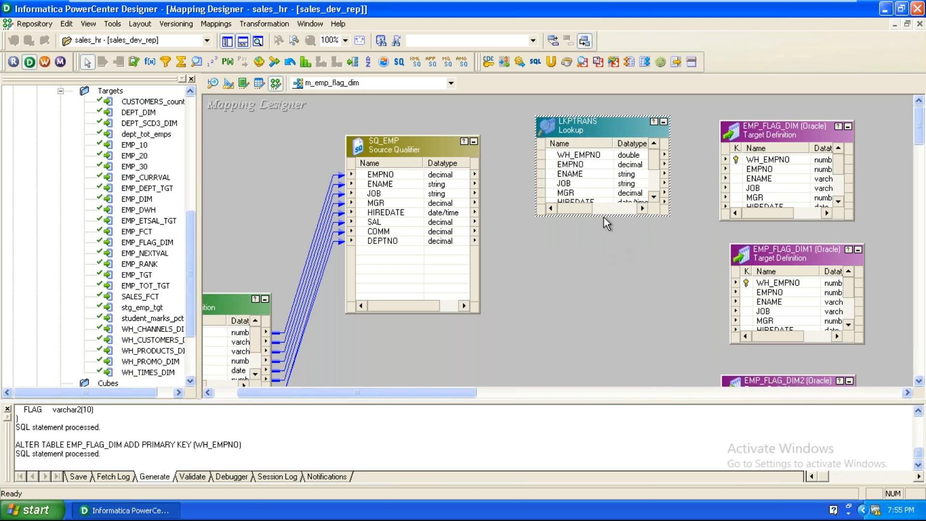
left_click_drag(604, 217, 599, 273)
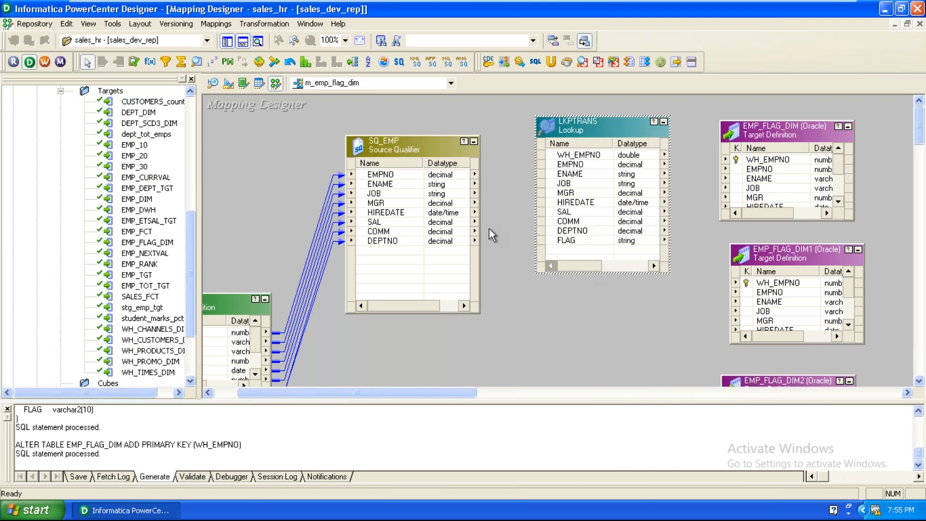
left_click_drag(381, 175, 575, 260)
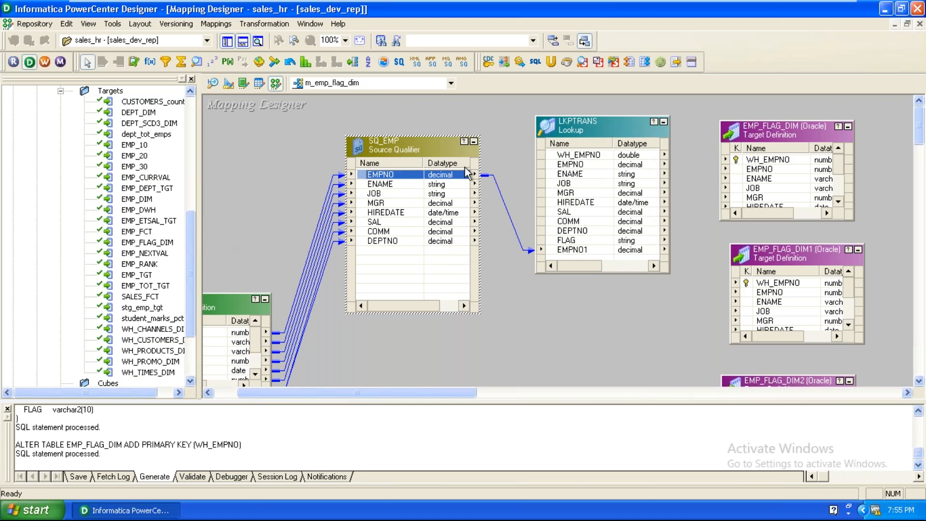
double_click(579, 126)
Step: Add a lookup condition matching table column EMPNO to input EMPNO1, then apply and close
left_click(425, 44)
left_click(683, 78)
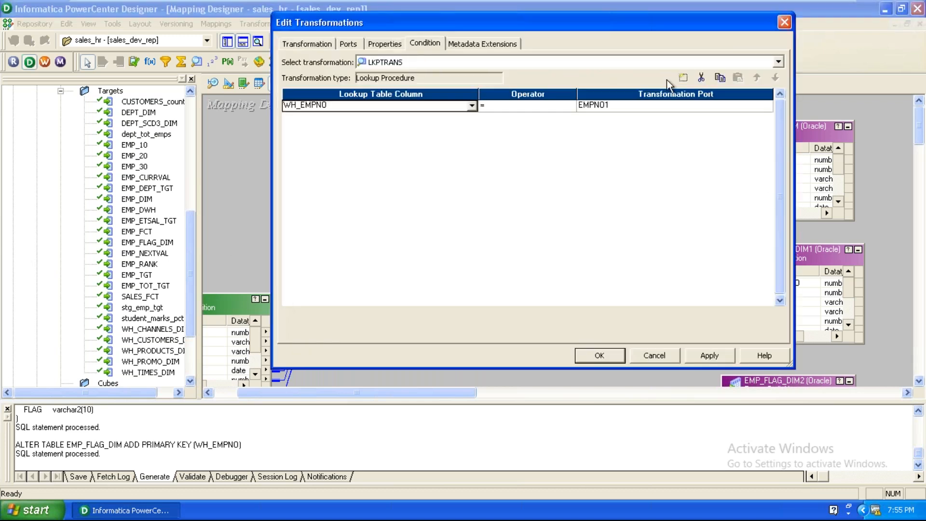
left_click(395, 113)
left_click(387, 125)
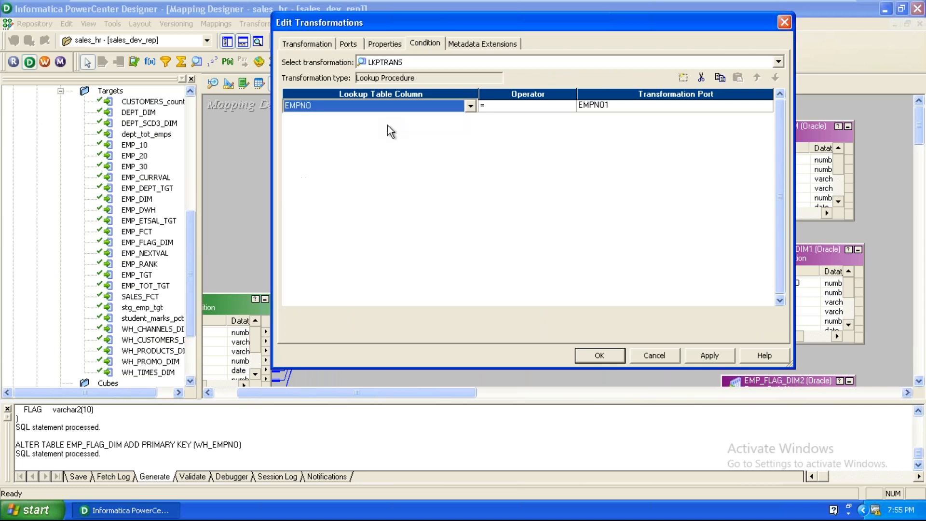
left_click(714, 356)
left_click(613, 360)
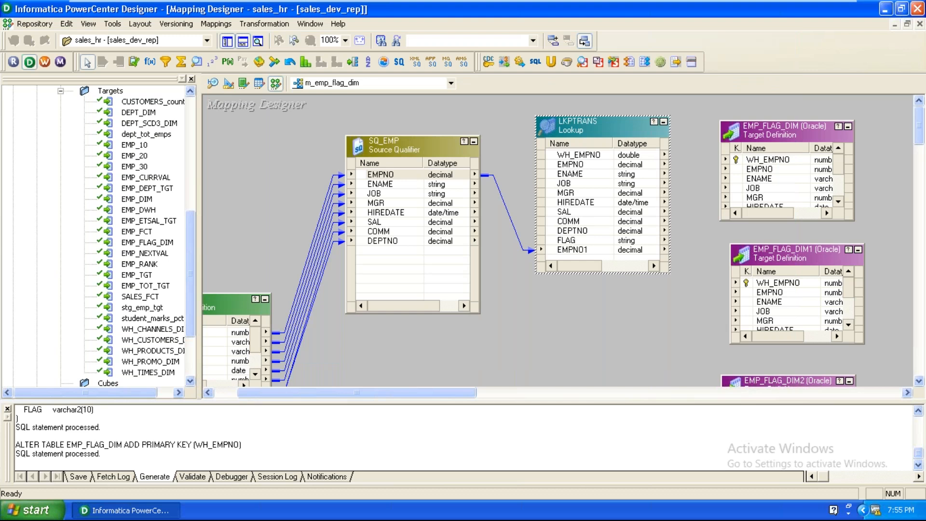
Step: Line up EMP_FLAG_DIM, EMP_FLAG_DIM1 and EMP_FLAG_DIM2 in a column at the canvas's right
left_click_drag(374, 389, 413, 381)
left_click_drag(523, 130, 685, 114)
left_click_drag(546, 256, 664, 245)
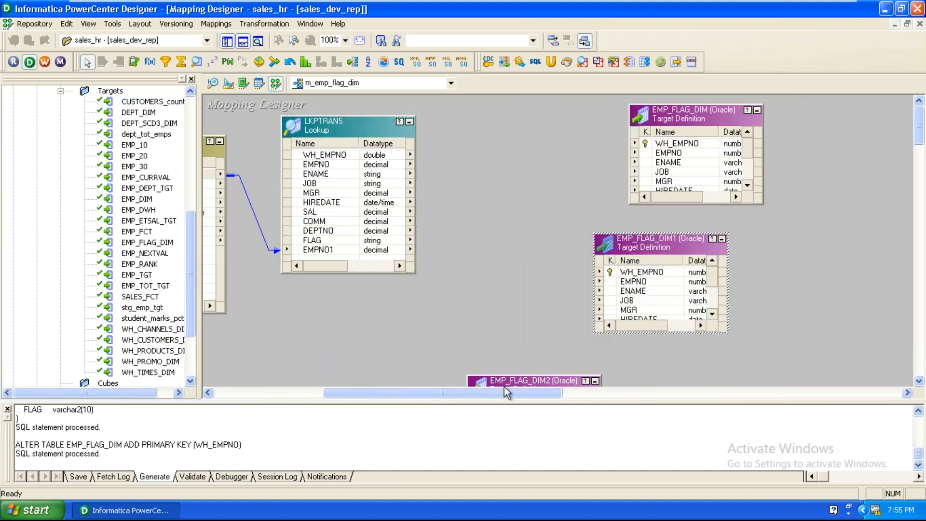
left_click_drag(527, 375, 654, 346)
left_click_drag(615, 241, 700, 224)
left_click_drag(645, 348, 744, 340)
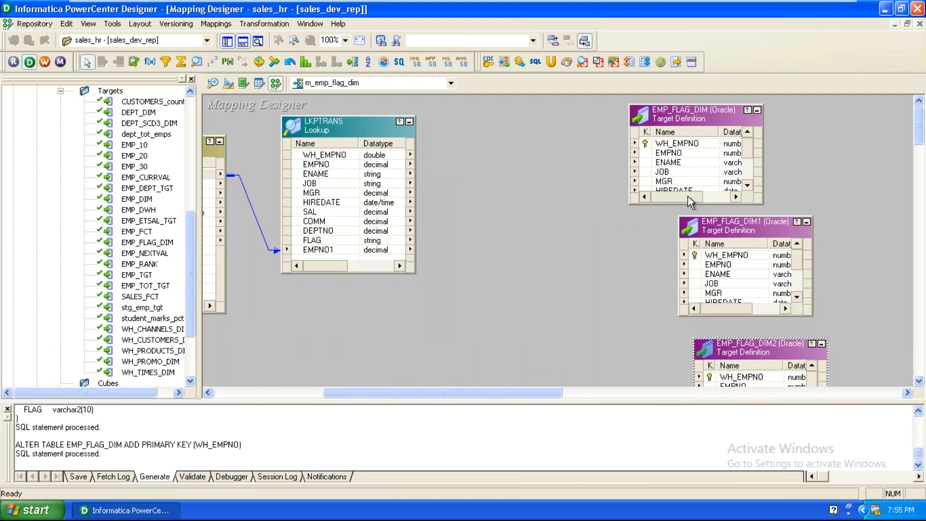
left_click_drag(690, 114, 776, 115)
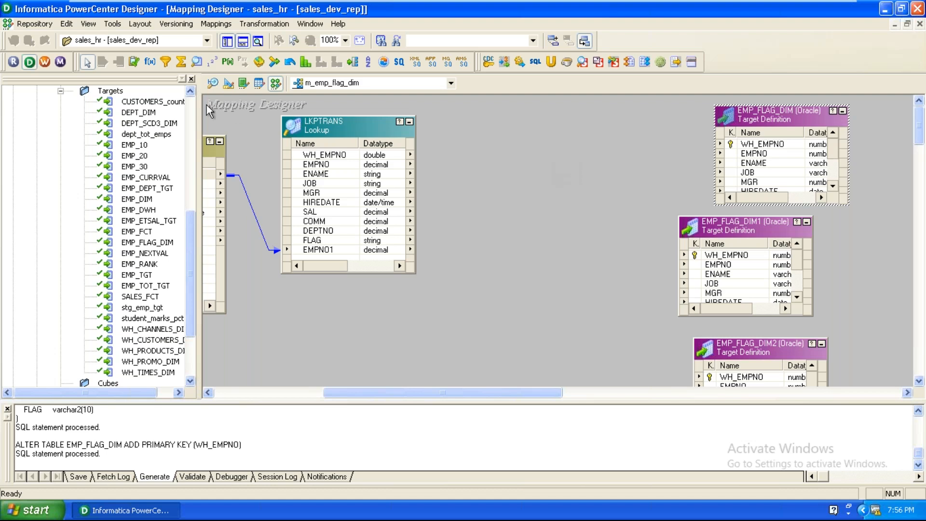
Step: Place a new EXPTRANS expression transformation in the mapping and enlarge it
left_click(151, 62)
left_click(487, 225)
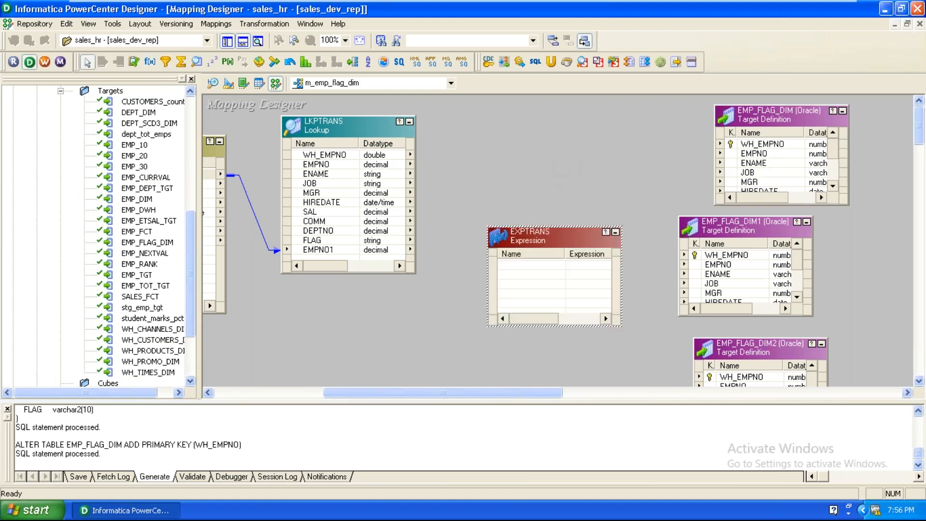
left_click_drag(488, 226, 477, 158)
Step: Link WH_EMPNO, JOB, SAL and DEPTNO from LKPTRANS into EXPTRANS
left_click(332, 156)
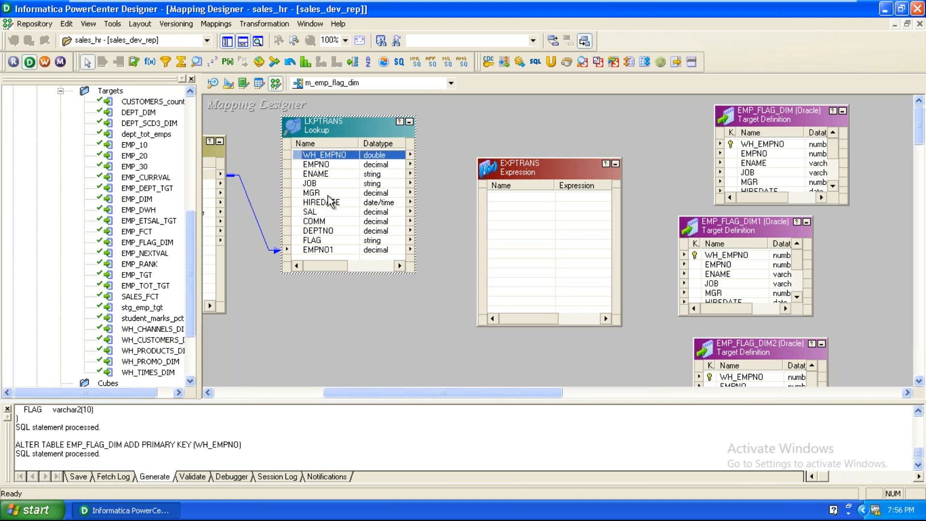
left_click(317, 184, "ctrl")
left_click(319, 212, "ctrl")
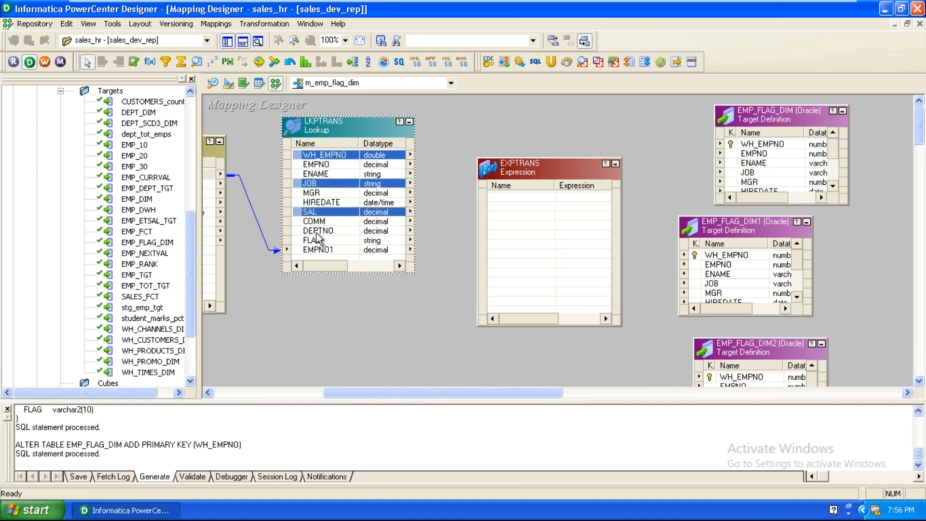
left_click(318, 231, "ctrl")
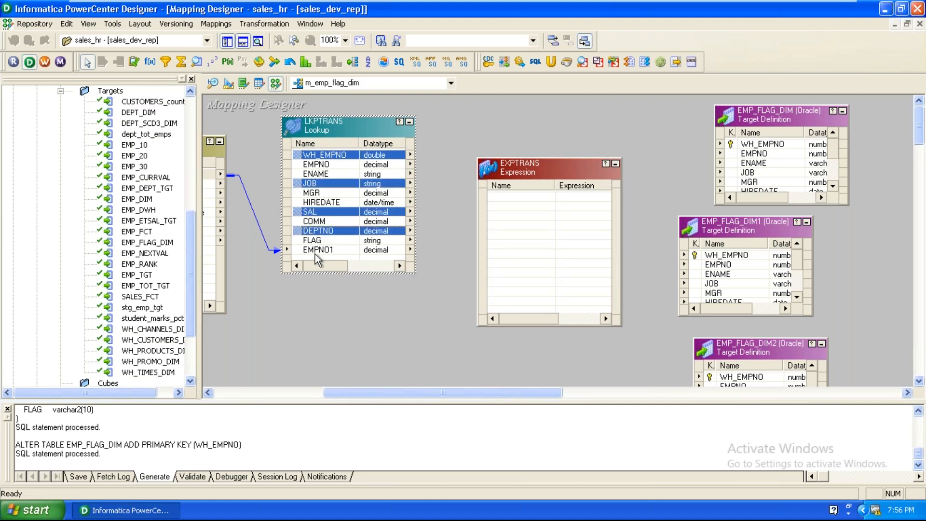
left_click_drag(298, 157, 555, 250)
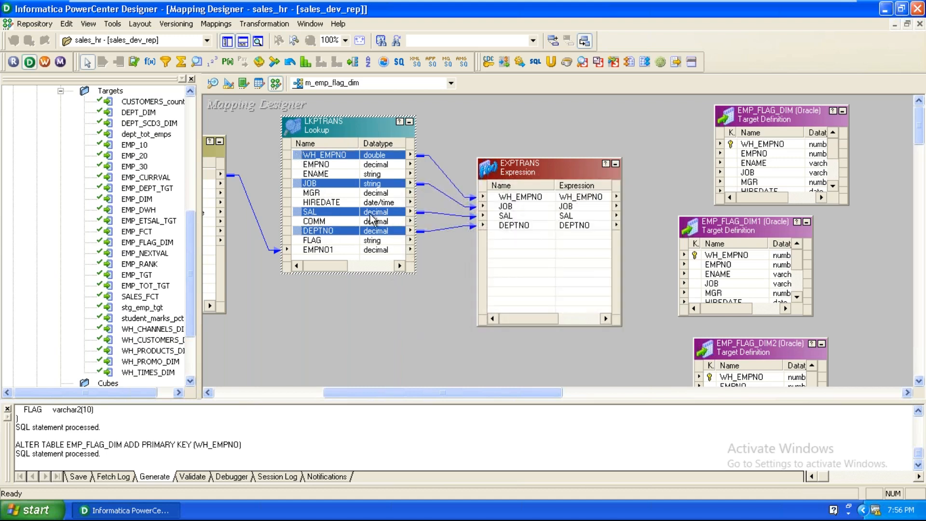
Step: Delete the ENAME and HIREDATE ports from the LKPTRANS lookup
double_click(343, 128)
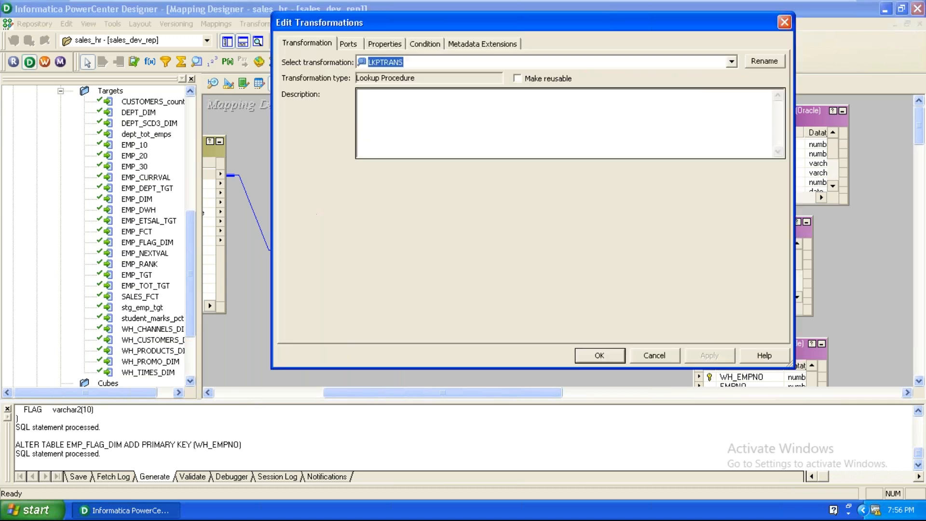
left_click(345, 44)
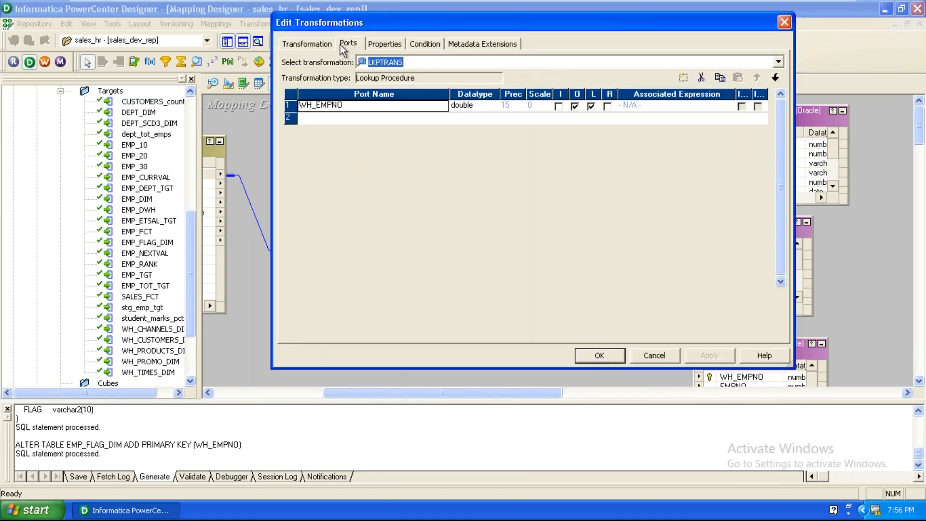
left_click(291, 130)
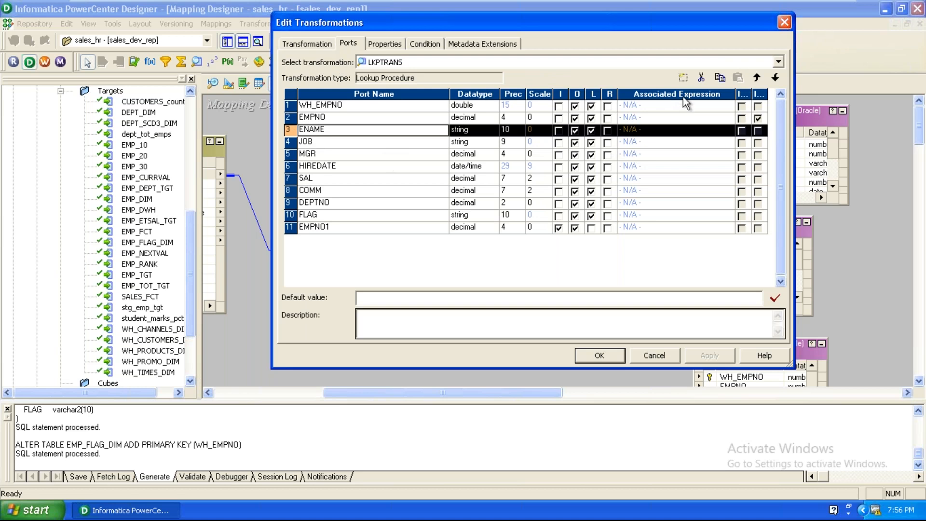
left_click(699, 82)
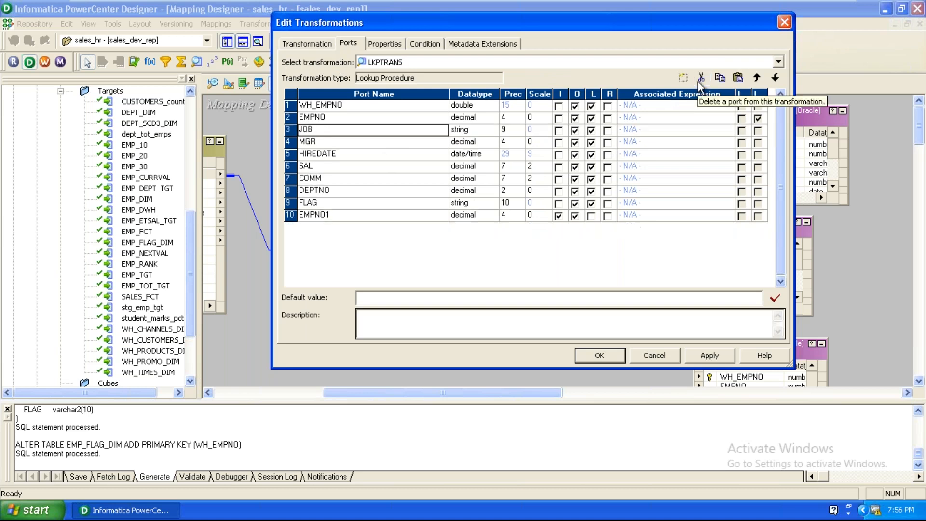
left_click(291, 154)
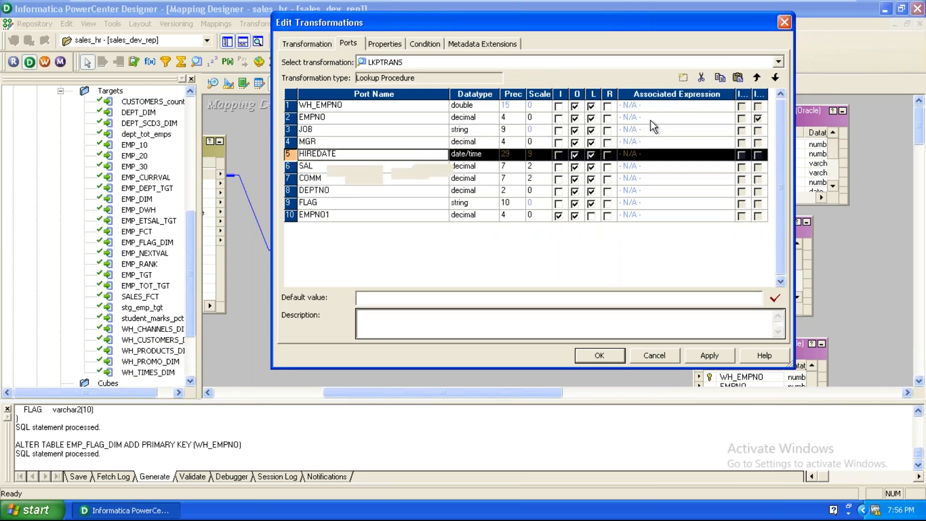
left_click(701, 81)
Step: Delete the MGR, COMM and FLAG ports from LKPTRANS and apply the changes
left_click(300, 144)
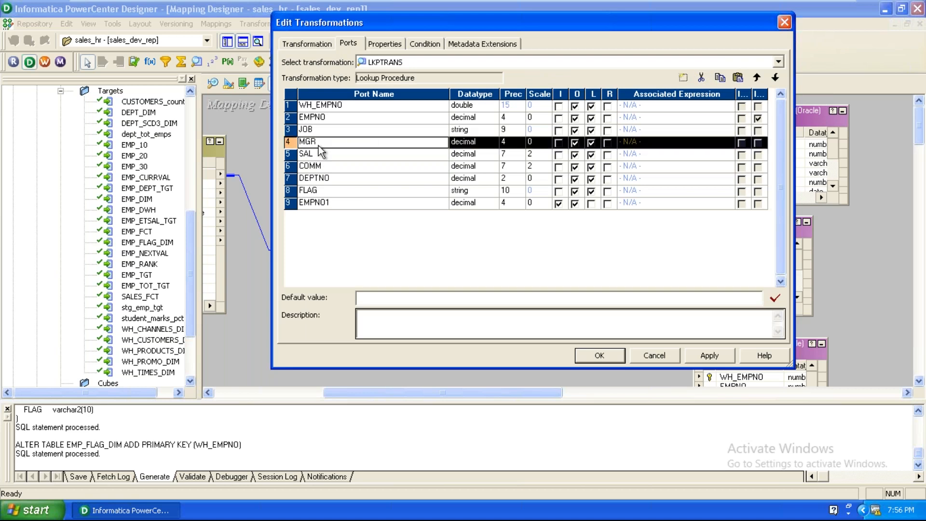
left_click(701, 77)
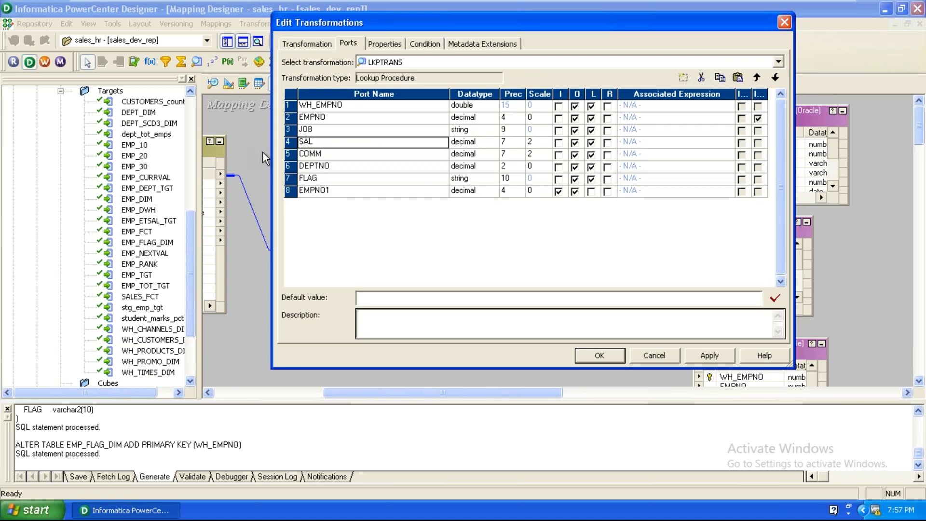
left_click(290, 153)
left_click(702, 77)
left_click(311, 166)
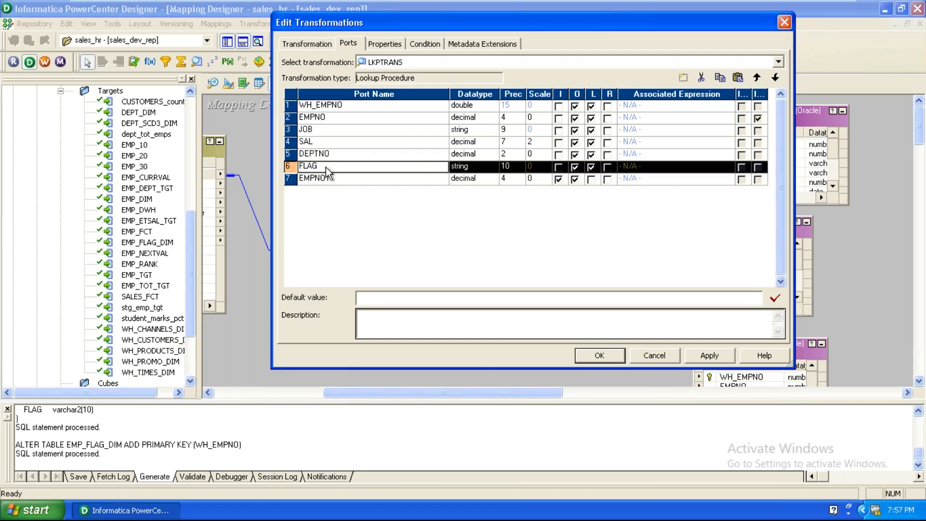
left_click(703, 80)
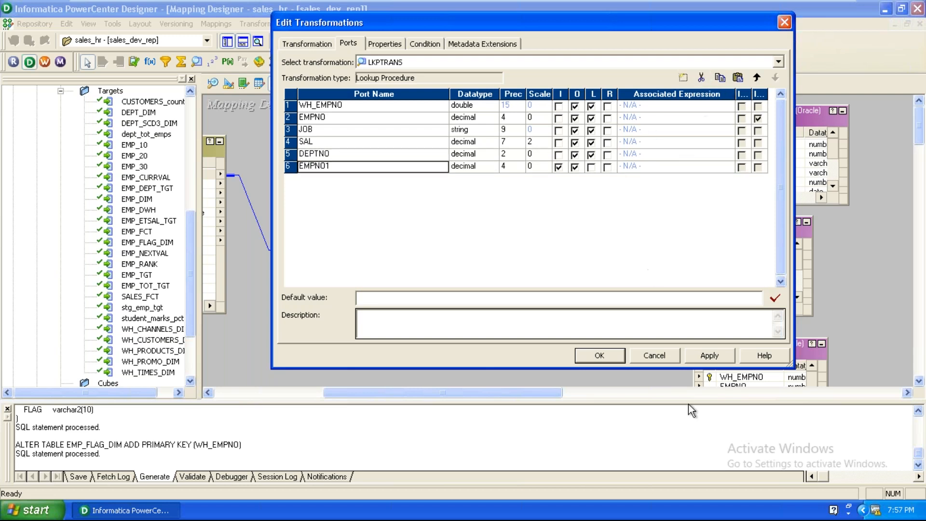
left_click(709, 357)
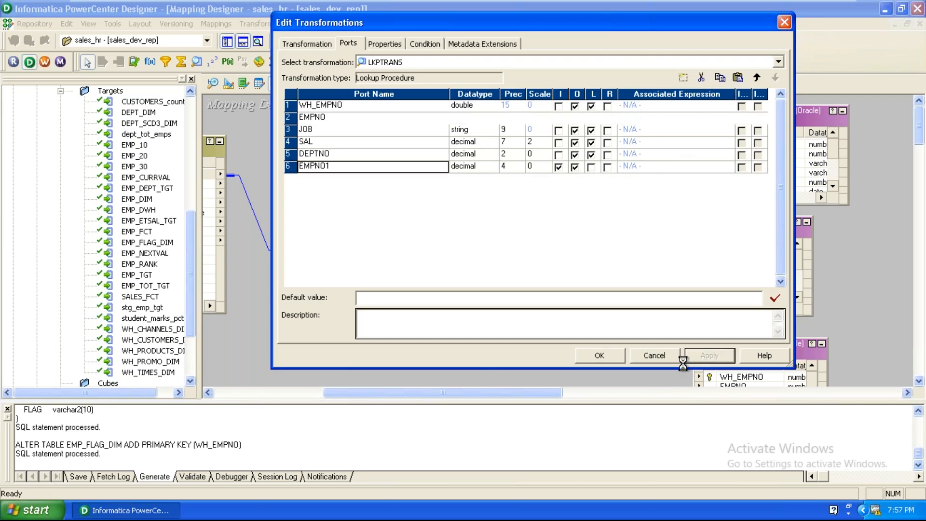
left_click(599, 357)
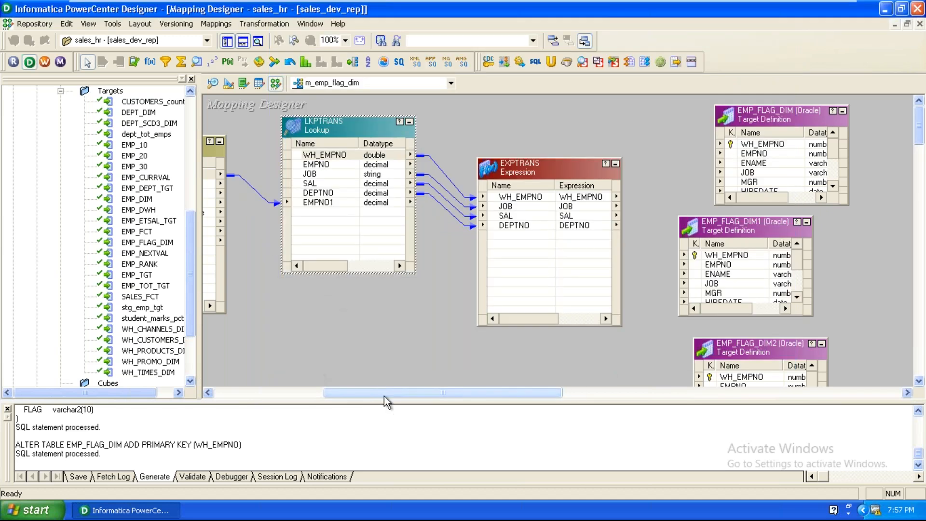
Step: Link all eight SQ_EMP ports into EXPTRANS, then nudge LKPTRANS upward
left_click_drag(370, 394, 329, 398)
left_click(291, 175)
right_click(293, 178)
left_click(296, 180)
left_click_drag(296, 192, 703, 283)
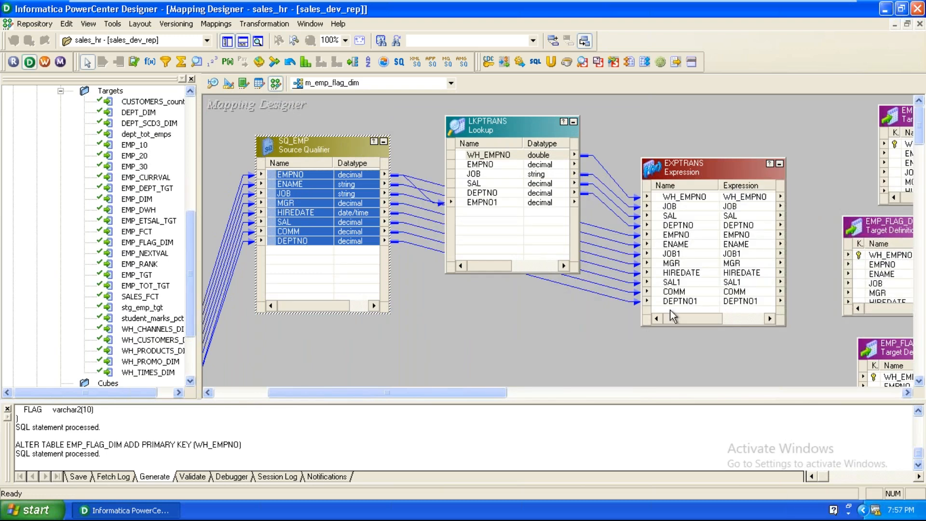
left_click_drag(529, 133, 525, 103)
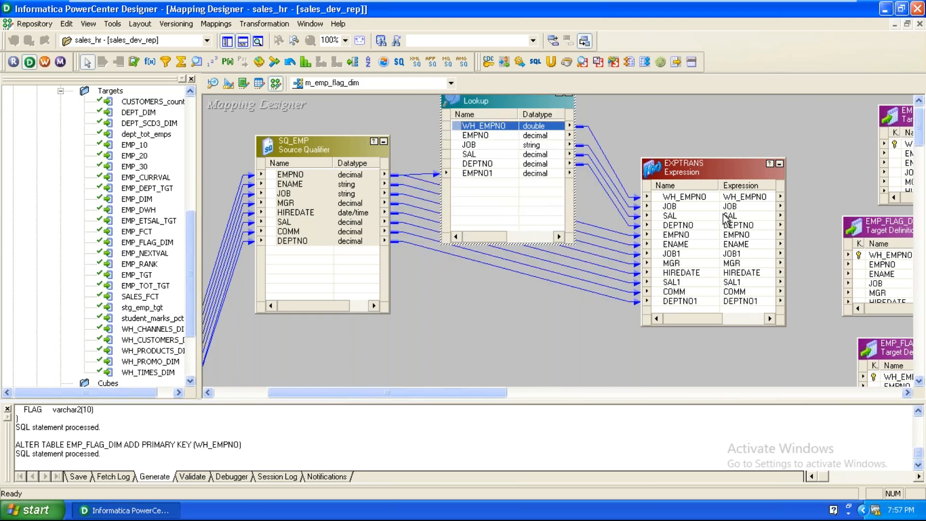
left_click(664, 128)
scroll(664, 129, "up", 1)
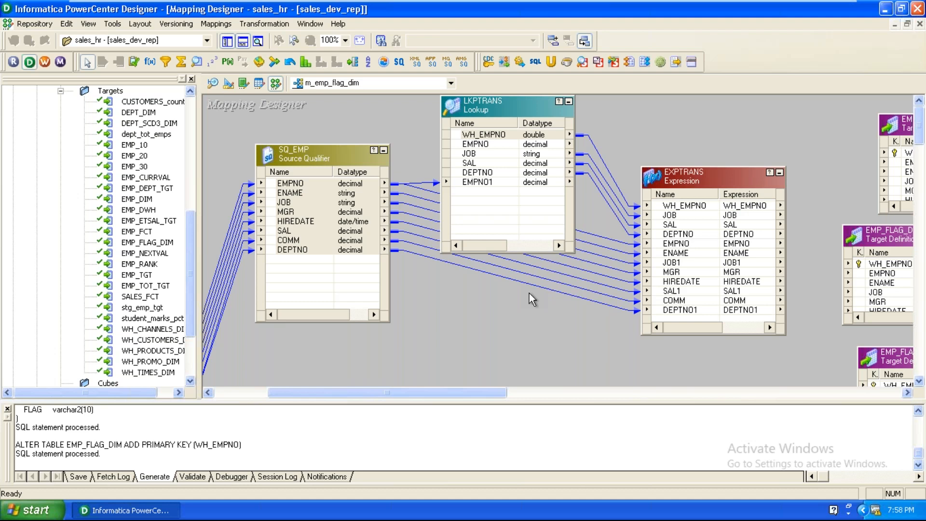
Step: Stack EMP_FLAG_DIM, EMP_FLAG_DIM1 and EMP_FLAG_DIM2 in an aligned column on the right
left_click_drag(429, 390, 497, 386)
left_click_drag(681, 235, 753, 236)
left_click(748, 355)
left_click_drag(747, 355, 797, 346)
left_click_drag(760, 120, 814, 107)
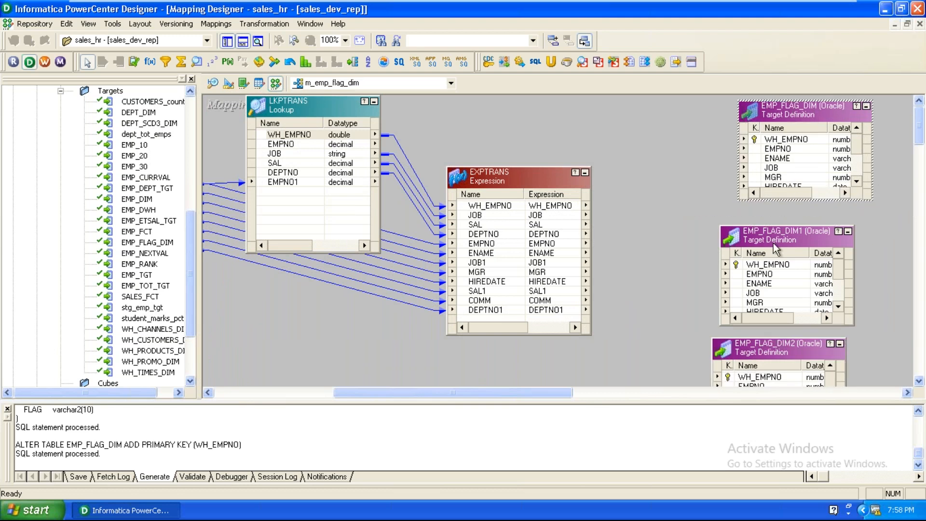
left_click_drag(773, 236, 810, 224)
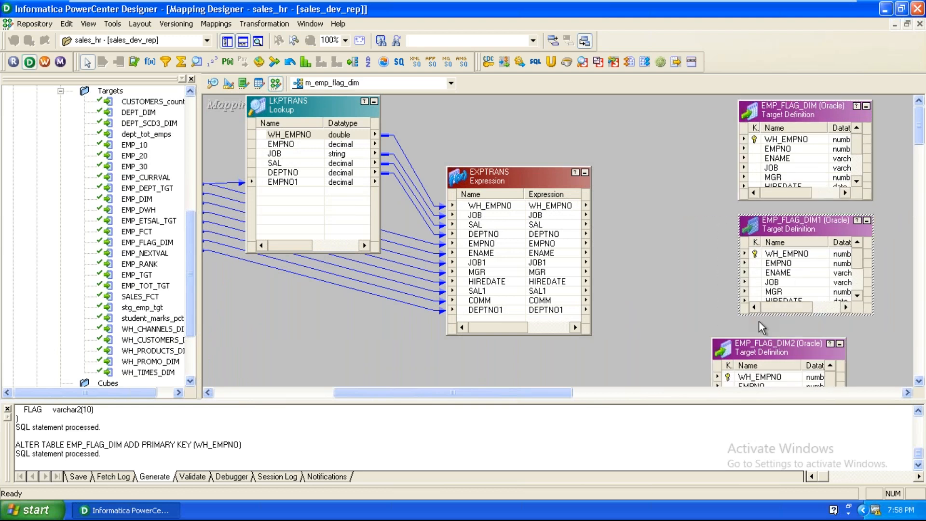
left_click_drag(753, 346, 786, 340)
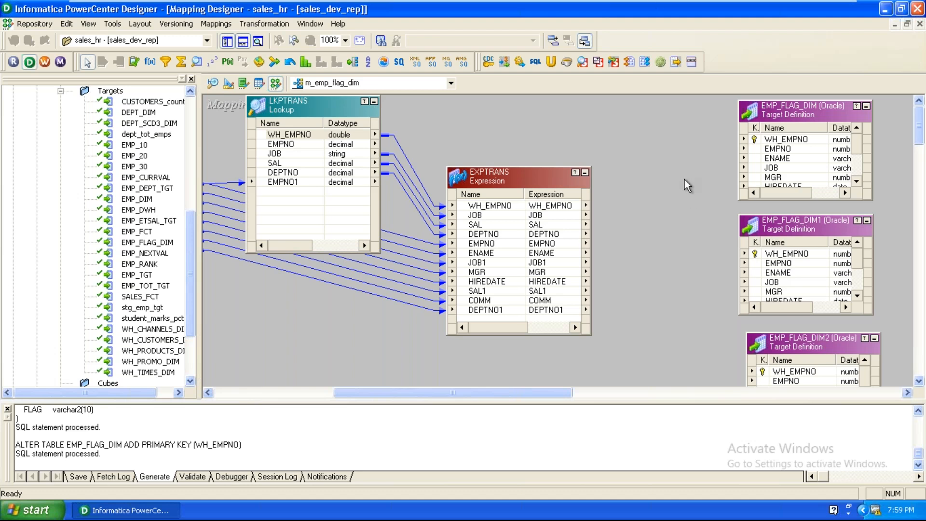
Step: Set LKPTRANS's Lookup policy on multiple match property to Use Last Value and confirm
double_click(286, 115)
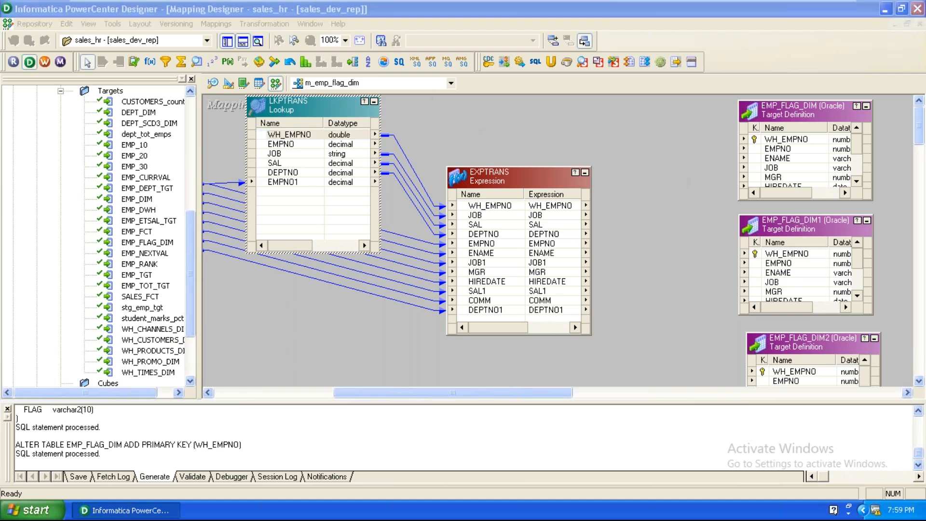
left_click(384, 44)
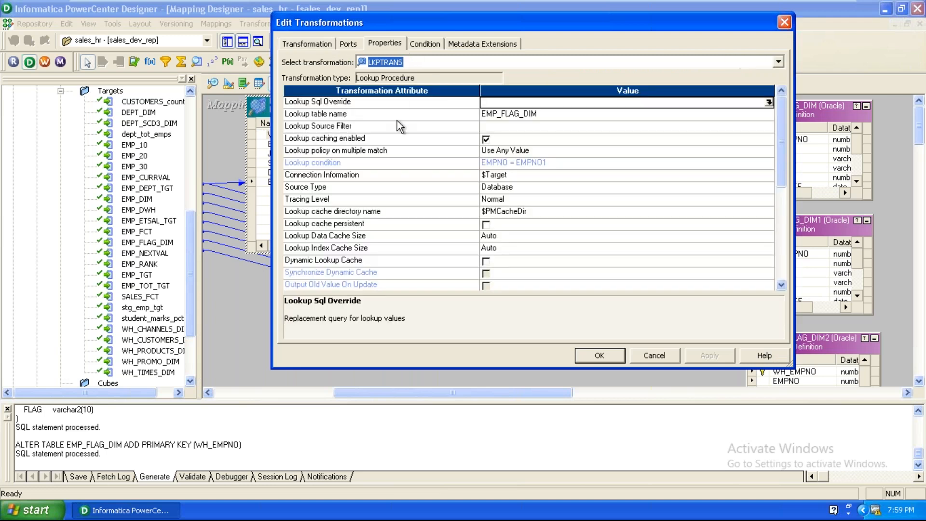
left_click(397, 140)
left_click(406, 150)
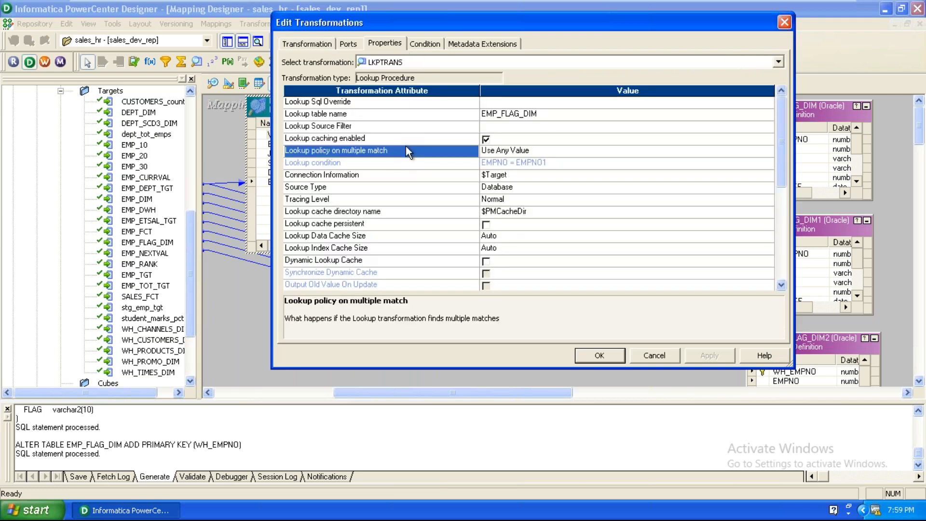
left_click(580, 151)
left_click(580, 152)
left_click(562, 173)
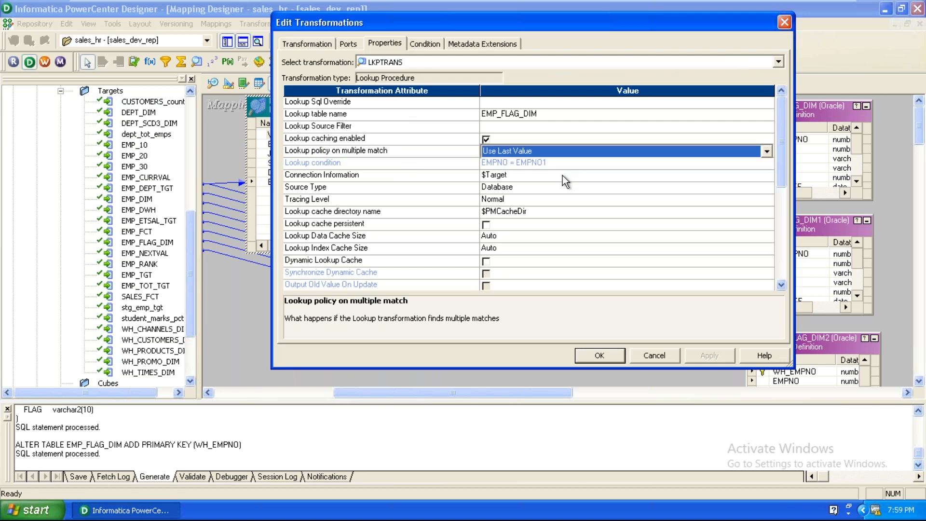
left_click_drag(426, 322, 516, 312)
left_click(516, 312)
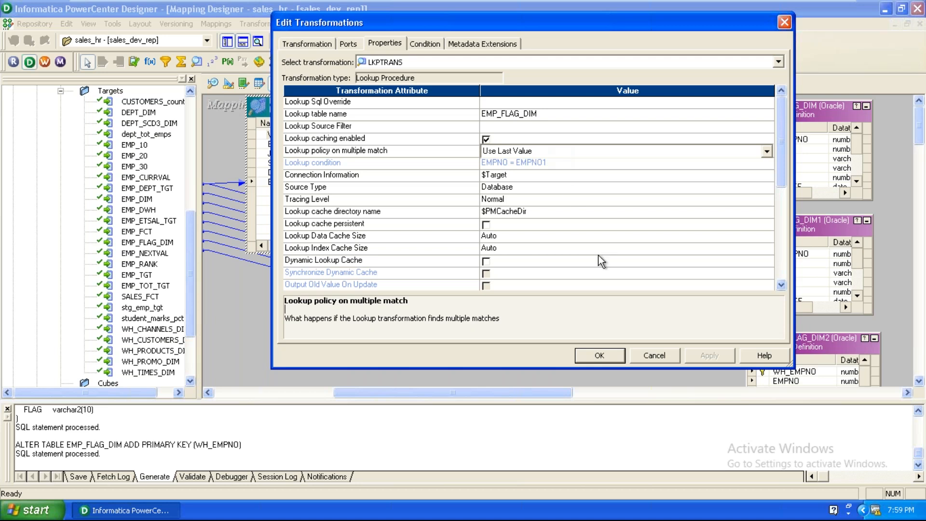
left_click(579, 357)
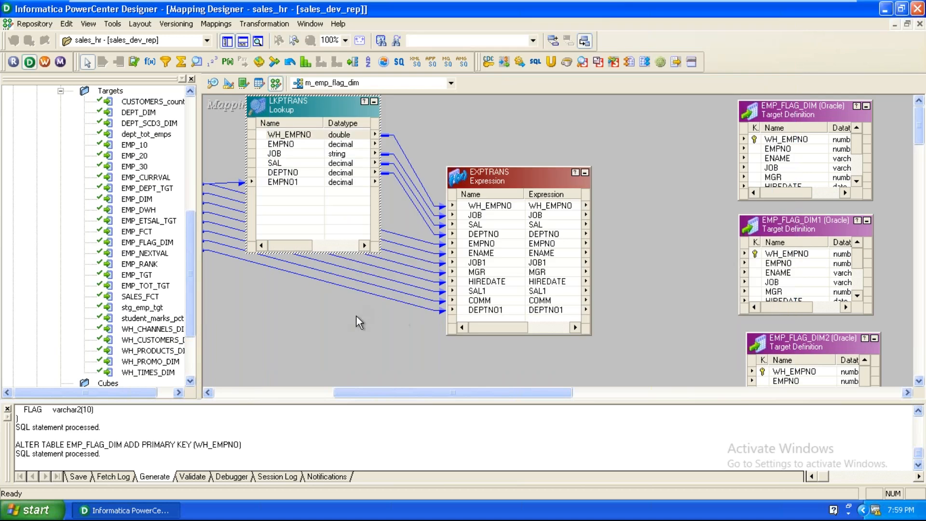
Step: Shift EMP_FLAG_DIM, EMP_FLAG_DIM1 and EMP_FLAG_DIM2 further right, freeing space beside EXPTRANS
left_click_drag(386, 395, 438, 397)
left_click_drag(592, 227, 717, 220)
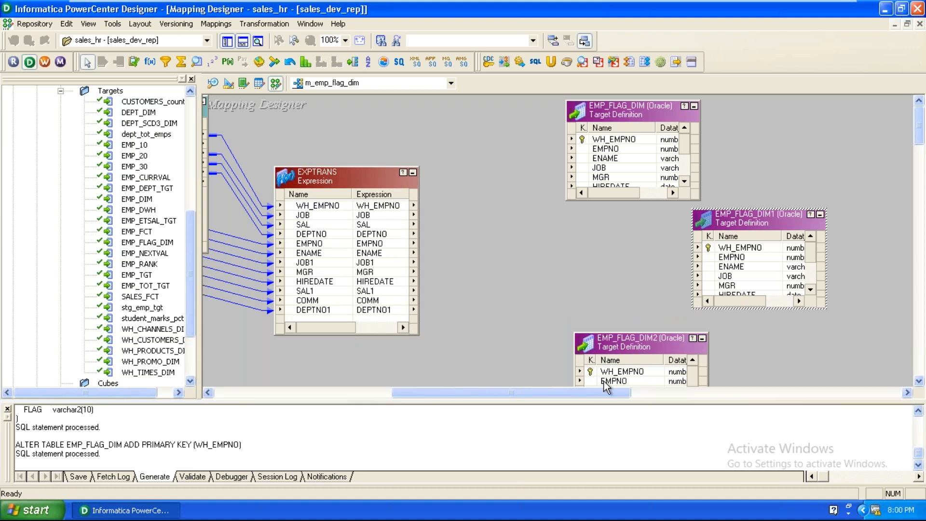
left_click_drag(634, 343, 802, 332)
left_click(641, 108)
left_click_drag(640, 109, 820, 102)
left_click_drag(737, 224, 805, 220)
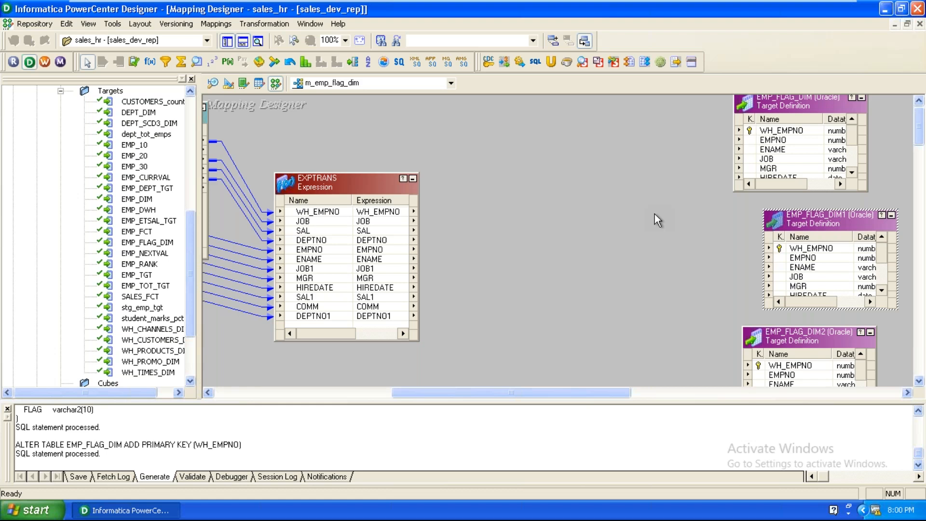
left_click_drag(481, 394, 397, 413)
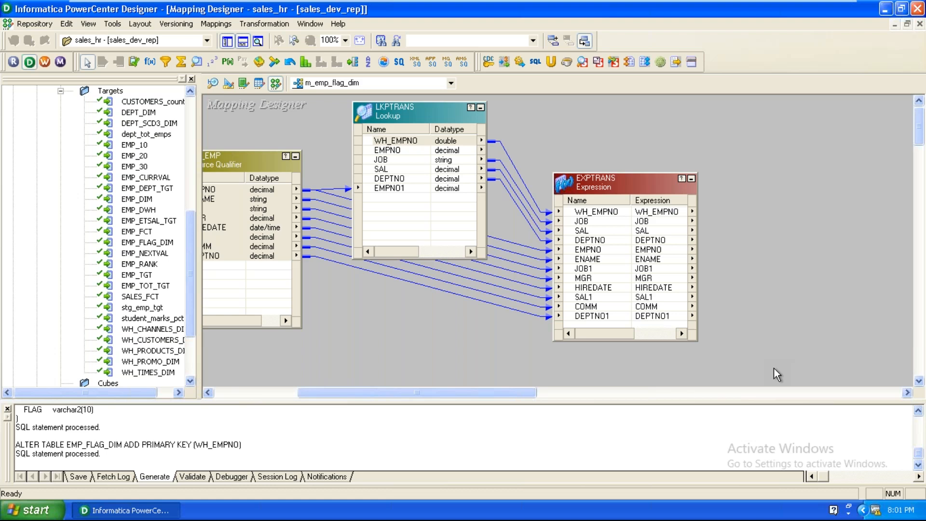
left_click_drag(447, 390, 537, 394)
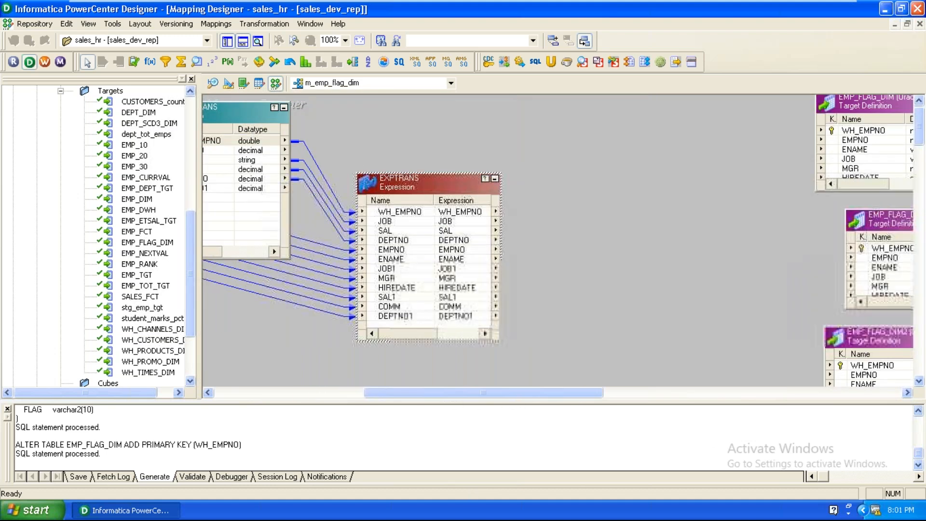
Step: Add two new EXPTRANS ports named newflag and chflag
double_click(396, 183)
left_click(341, 45)
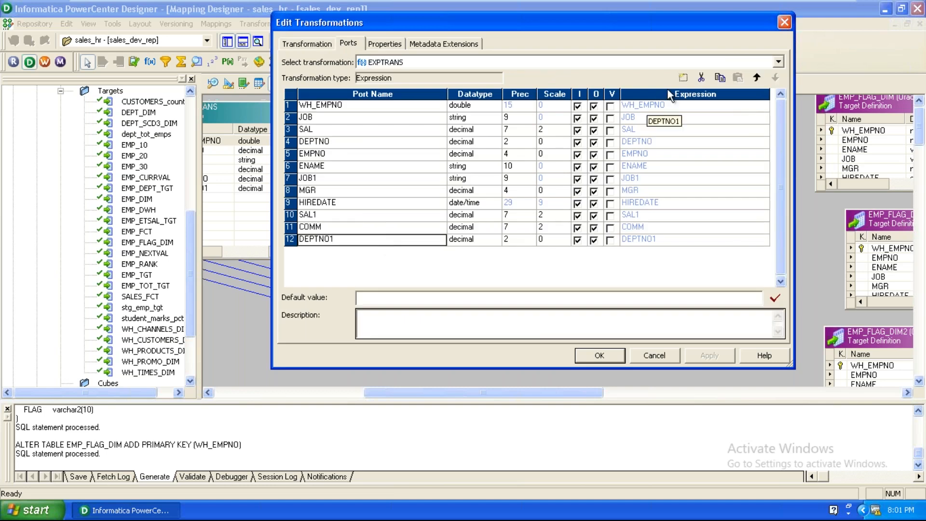
left_click(683, 77)
left_click(683, 77)
left_click(396, 248)
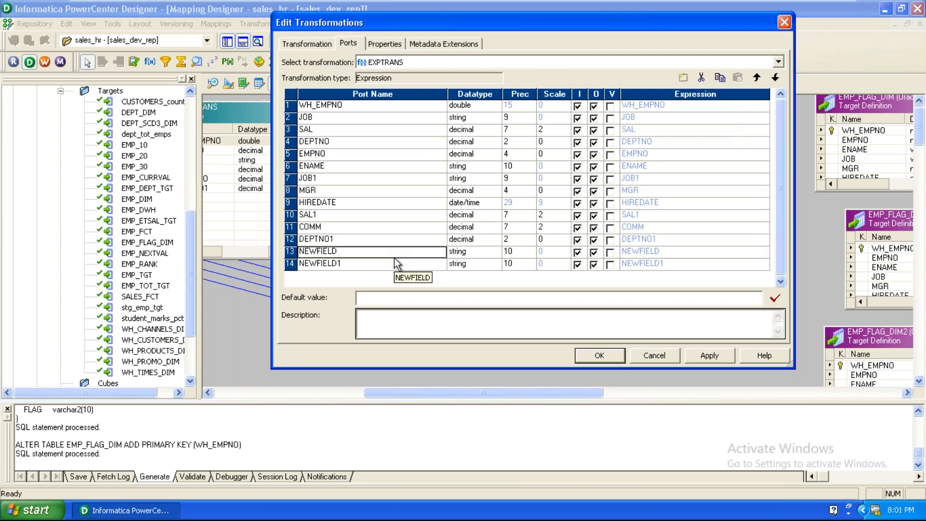
type("newflag")
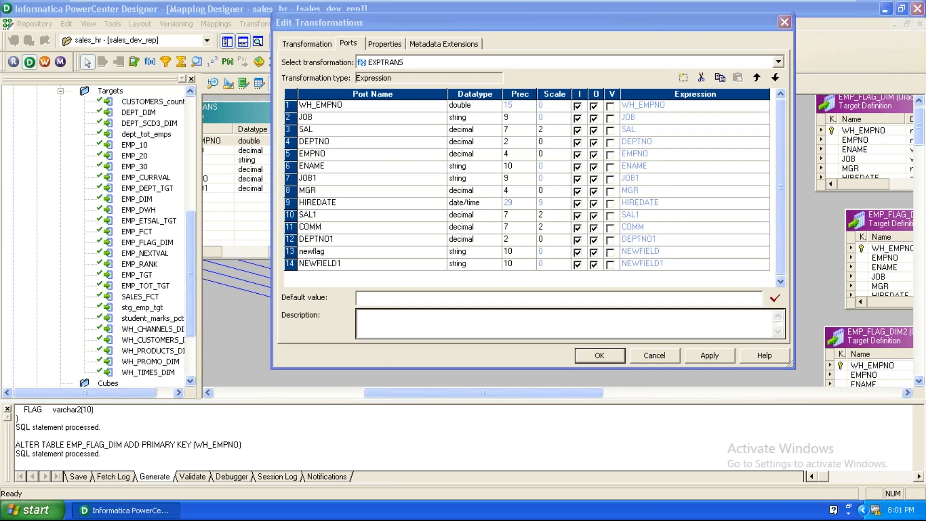
key("Return")
type("chflag")
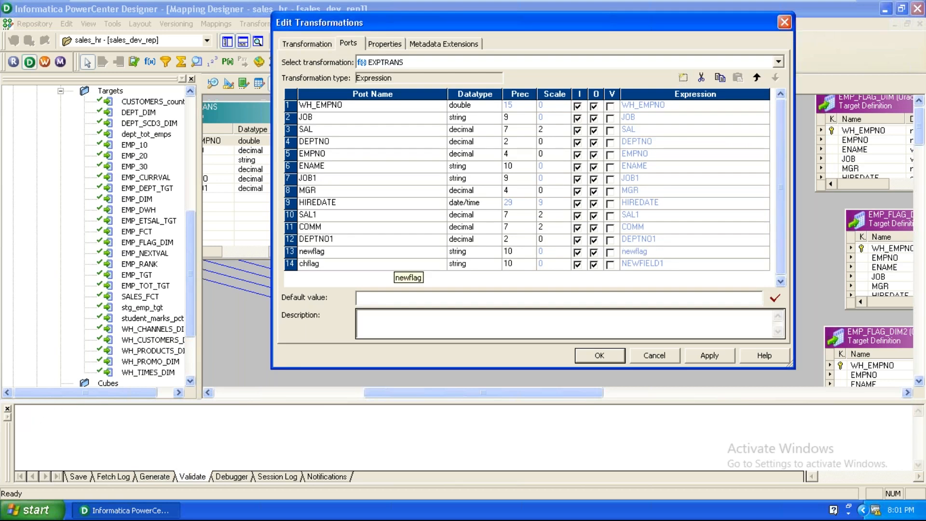
Step: Make newflag and chflag output-only and open newflag's Expression Editor
left_click(578, 251)
left_click(578, 264)
left_click(665, 252)
left_click(765, 252)
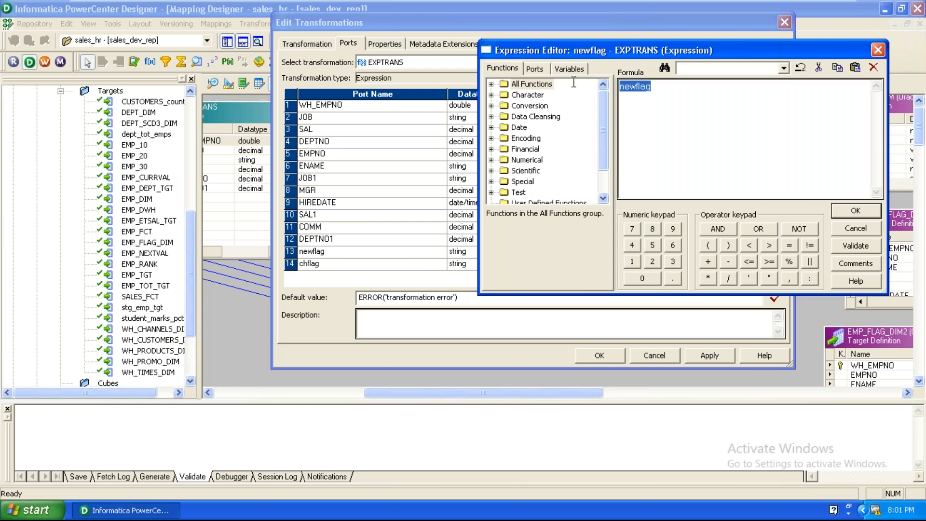
Step: Start newflag's formula with IIF(ISNULL(WH_EMPNO)) using the Special and Test functions
left_click(603, 172)
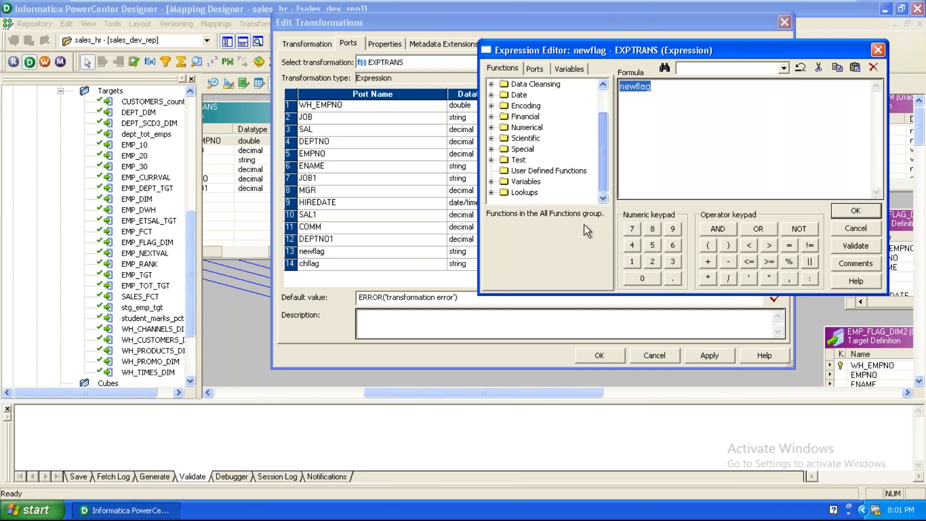
left_click(491, 149)
double_click(529, 182)
left_click_drag(604, 155, 601, 194)
left_click(491, 160)
double_click(533, 192)
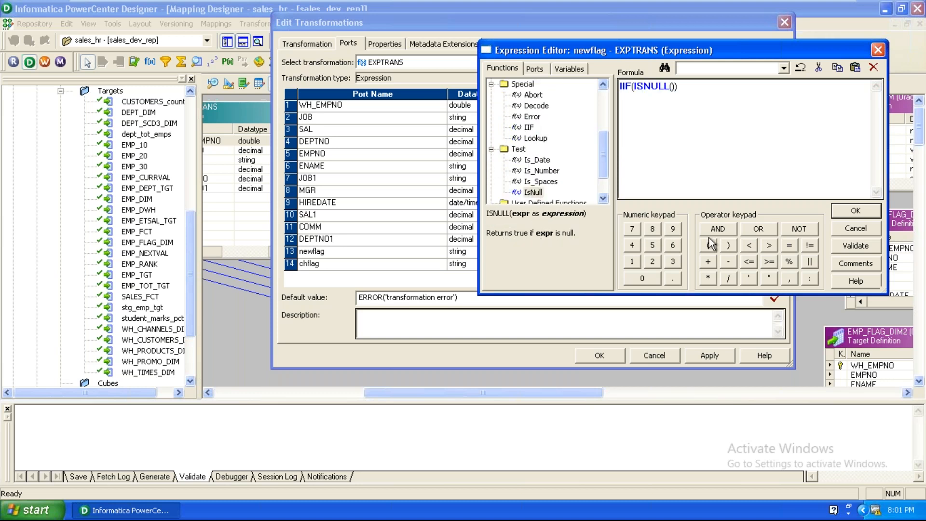
left_click(534, 69)
double_click(543, 94)
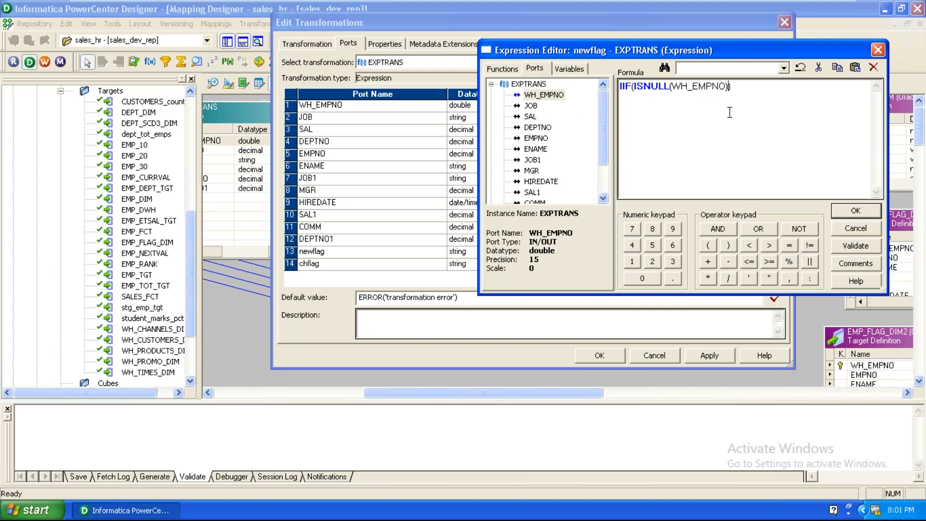
Step: Add the condition AND (JOB != JOB1) to the formula
left_click(714, 229)
left_click(706, 249)
left_click(530, 106)
double_click(531, 105)
left_click(810, 246)
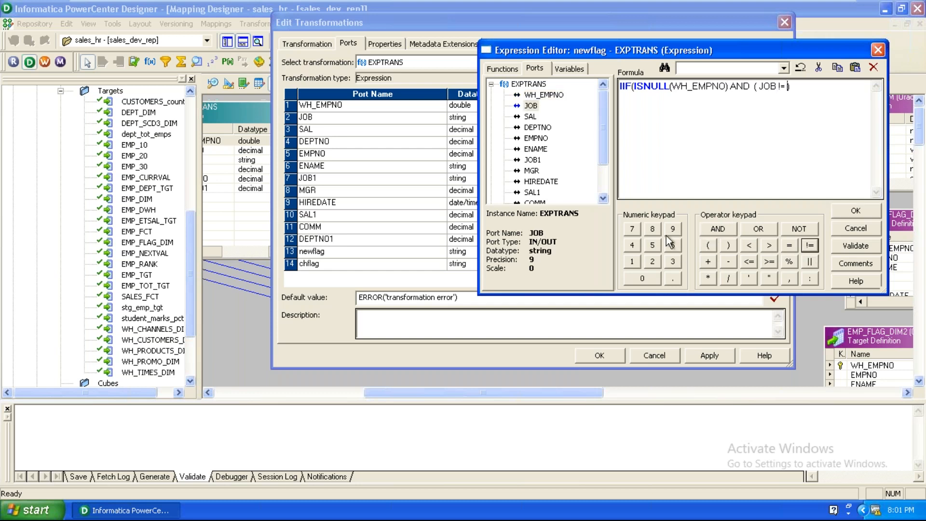
double_click(533, 160)
type(")")
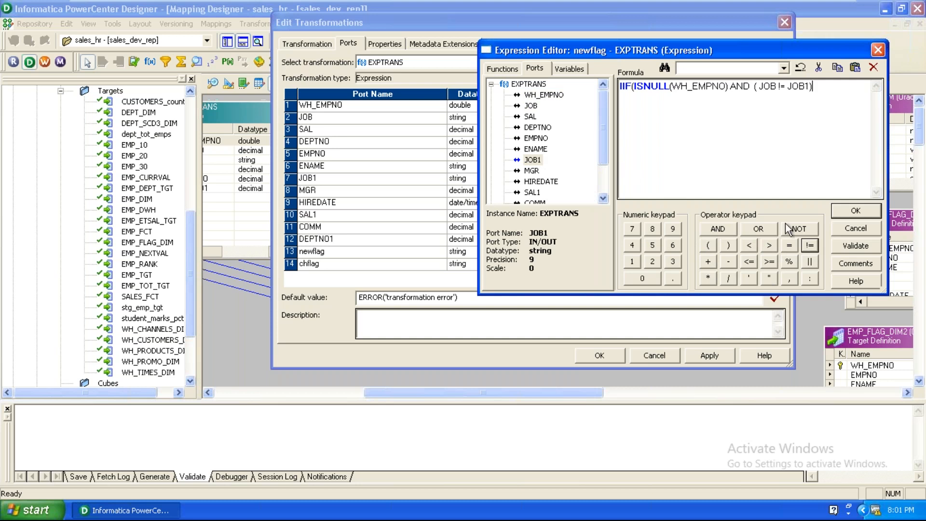
Step: Append OR (SAL != SAL1), correcting the stray equals sign and duplicate operator
left_click(756, 230)
left_click(709, 247)
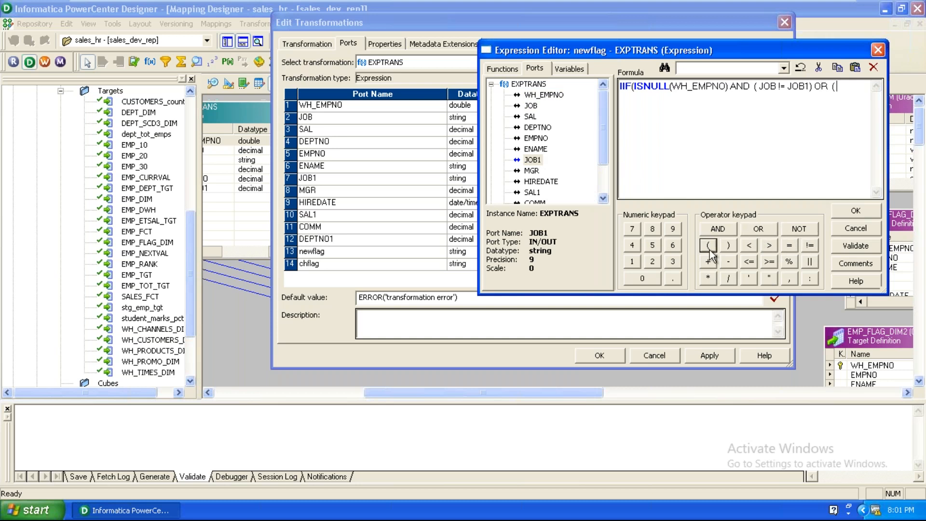
double_click(530, 116)
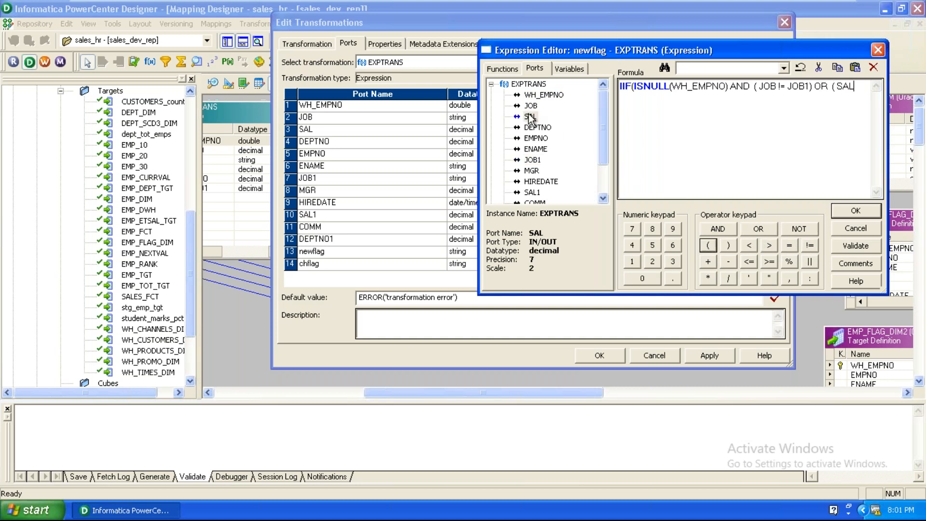
left_click(797, 246)
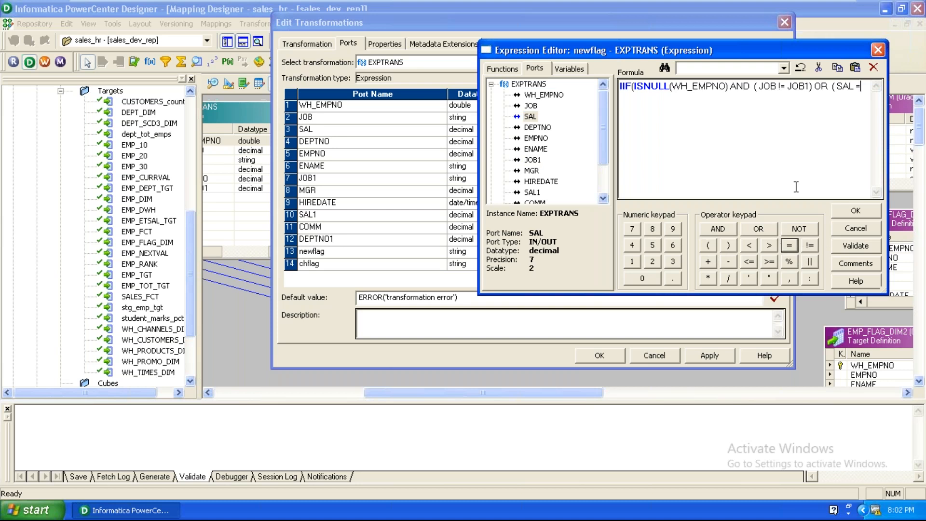
key("BackSpace")
key("BackSpace")
double_click(805, 247)
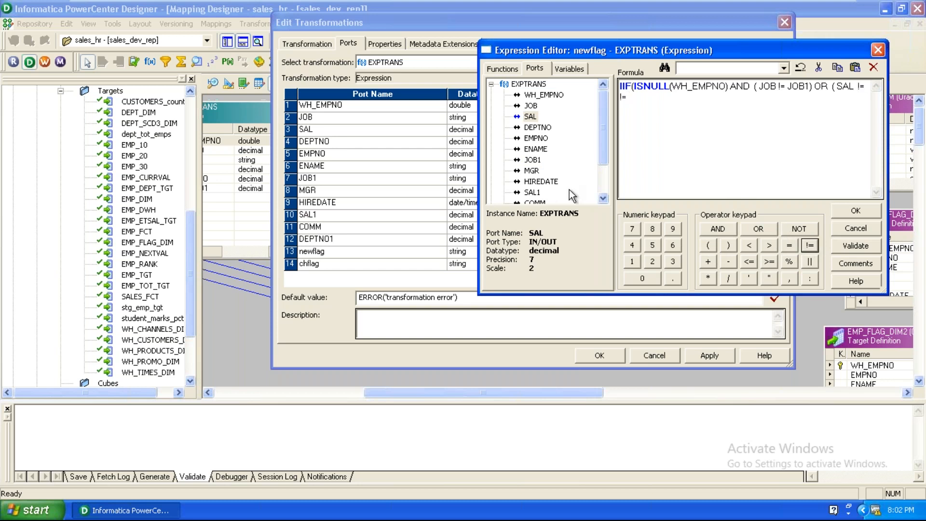
double_click(540, 193)
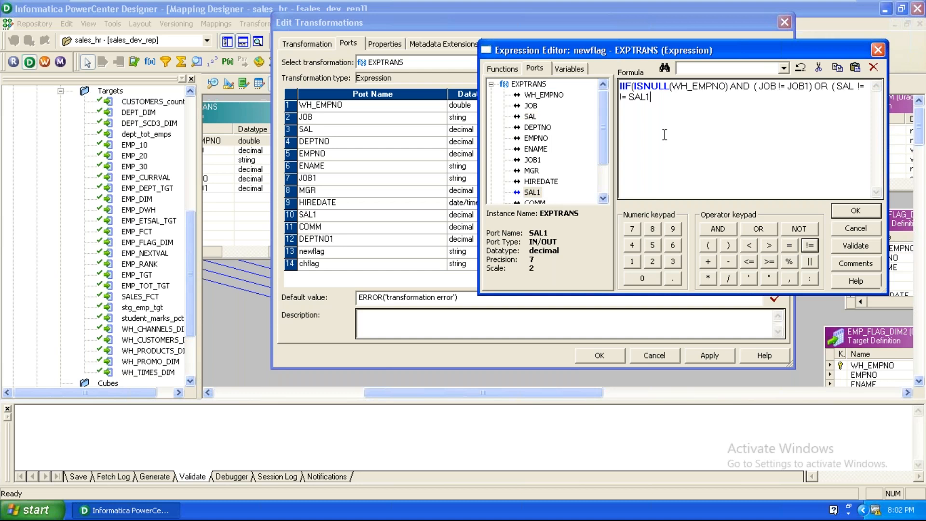
left_click(627, 97)
key("Delete")
key("BackSpace")
key("BackSpace")
left_click(644, 86)
left_click(650, 104)
type(")")
Step: Append OR (DEPTNO != DEPTNO1) to the condition
left_click(767, 231)
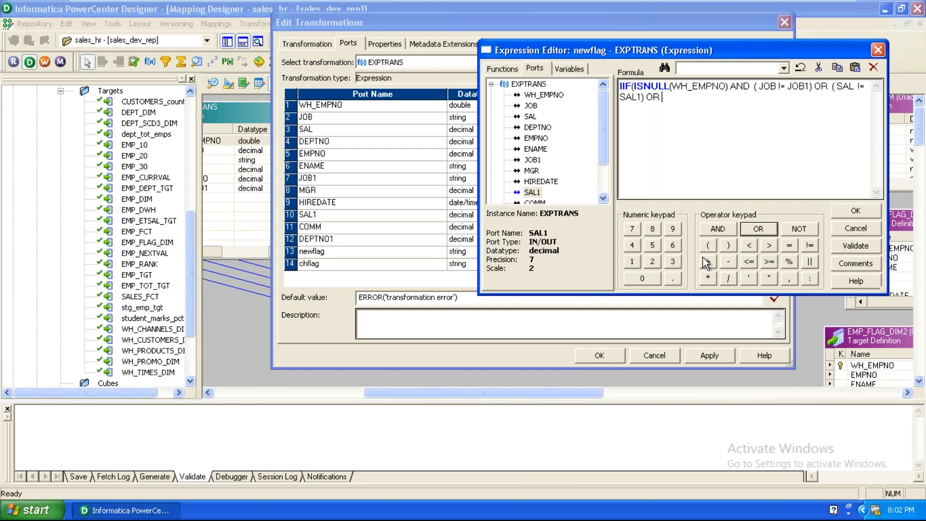
left_click(712, 245)
double_click(544, 128)
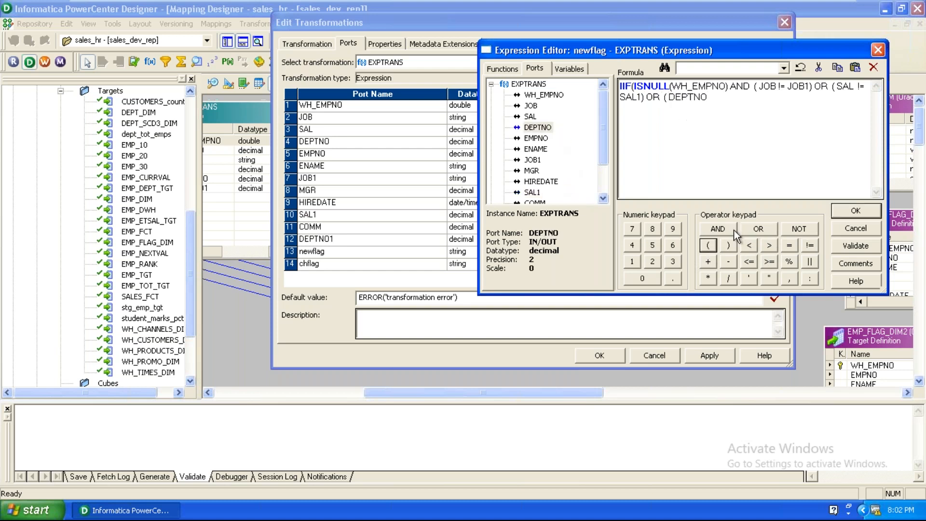
left_click(807, 246)
left_click(597, 198)
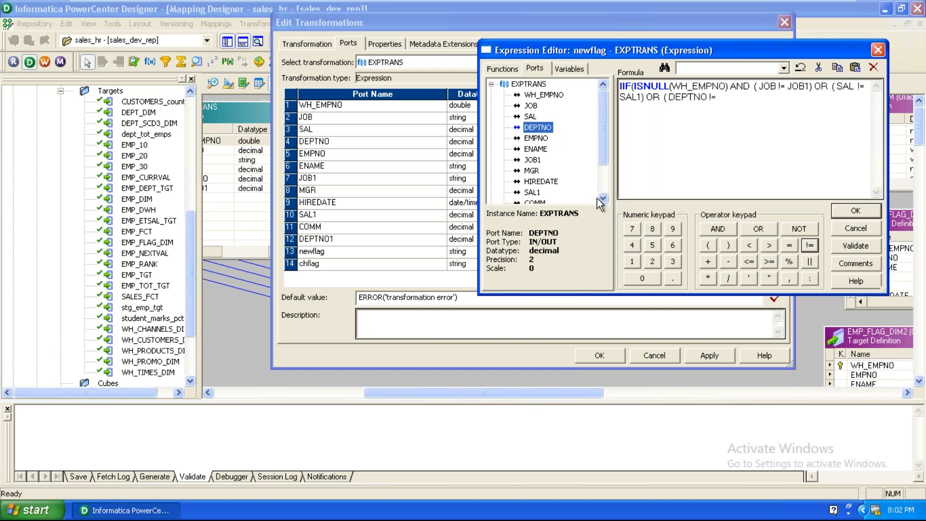
left_click(603, 199)
left_click(603, 199)
left_click(603, 198)
left_click(603, 198)
double_click(540, 171)
left_click(727, 245)
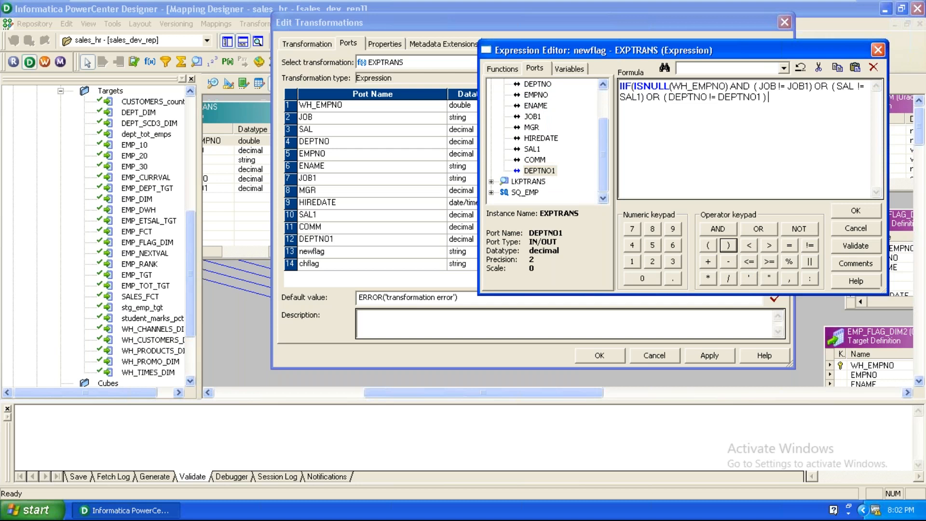
Step: Finish with the results true,false and negate the ISNULL check with NOT
left_click(791, 283)
type("tre")
key("BackSpace")
type("ue,false")
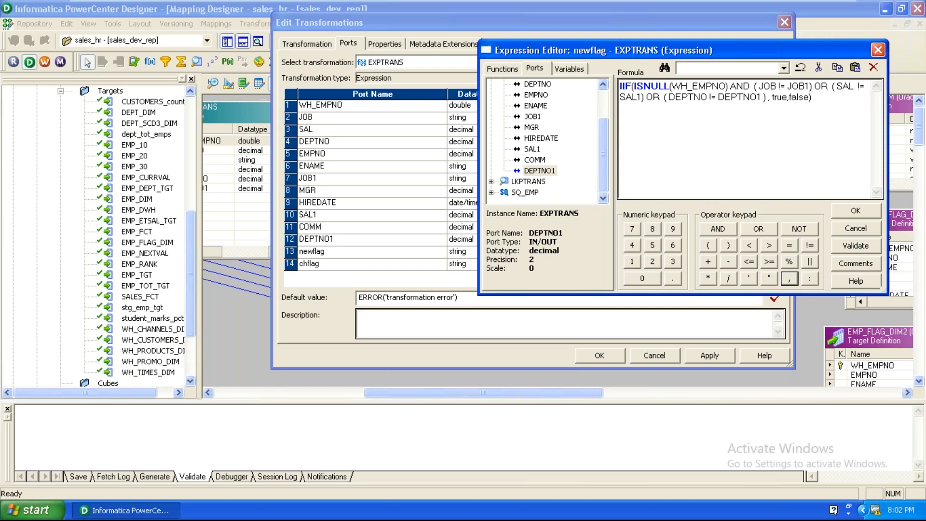
left_click(633, 89)
left_click(800, 229)
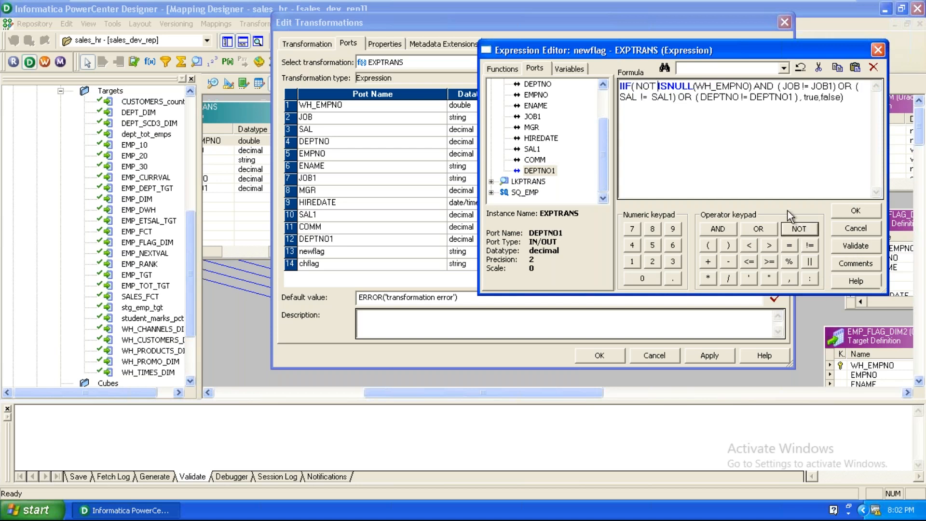
left_click_drag(844, 96, 566, 73)
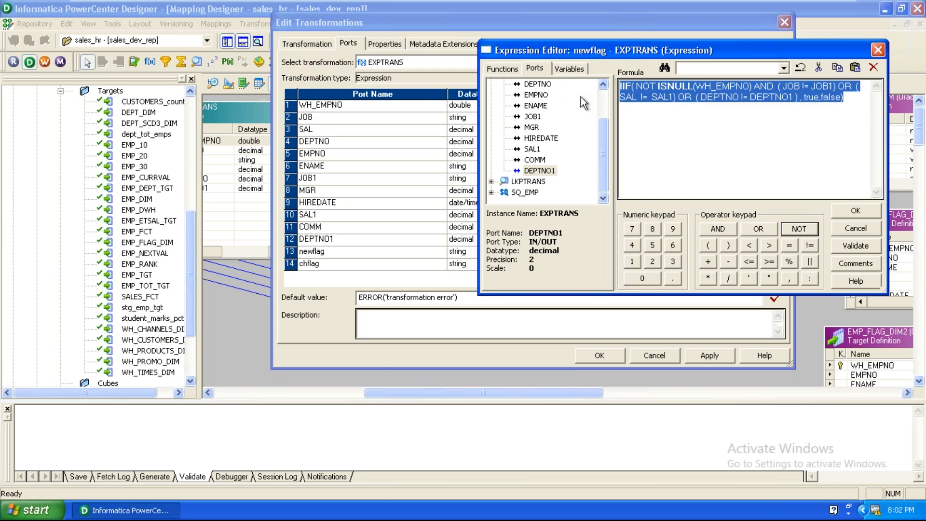
Step: Delete the long newflag formula and rebuild it as IIF(ISNULL(WH_EMPNO), true,false)
key("Delete")
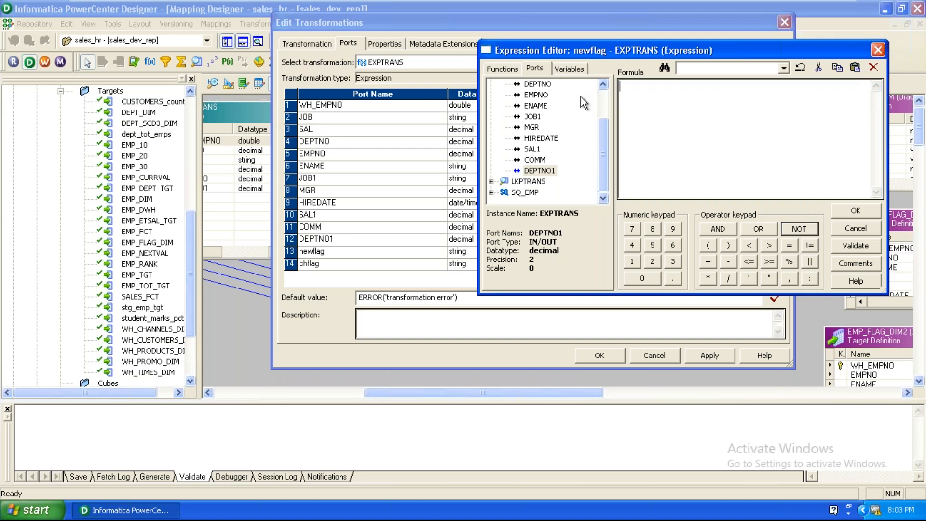
left_click(499, 71)
double_click(528, 128)
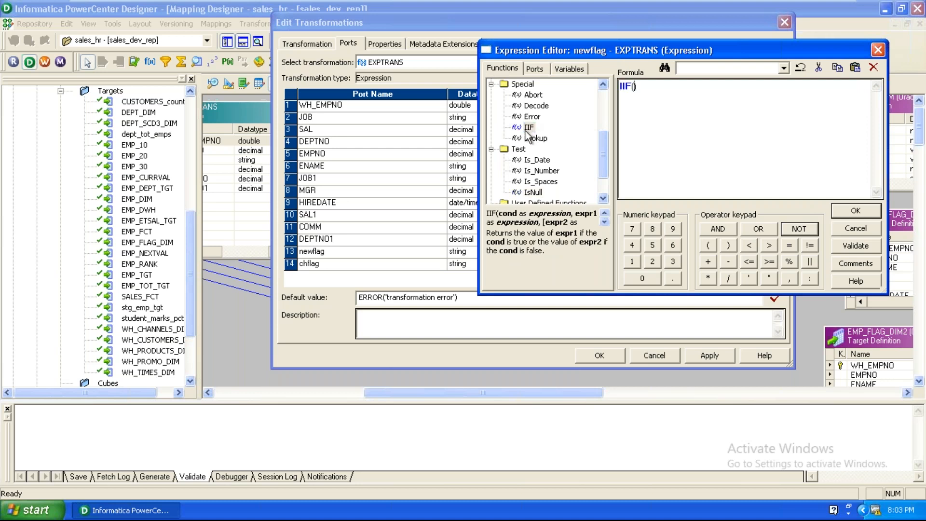
double_click(533, 192)
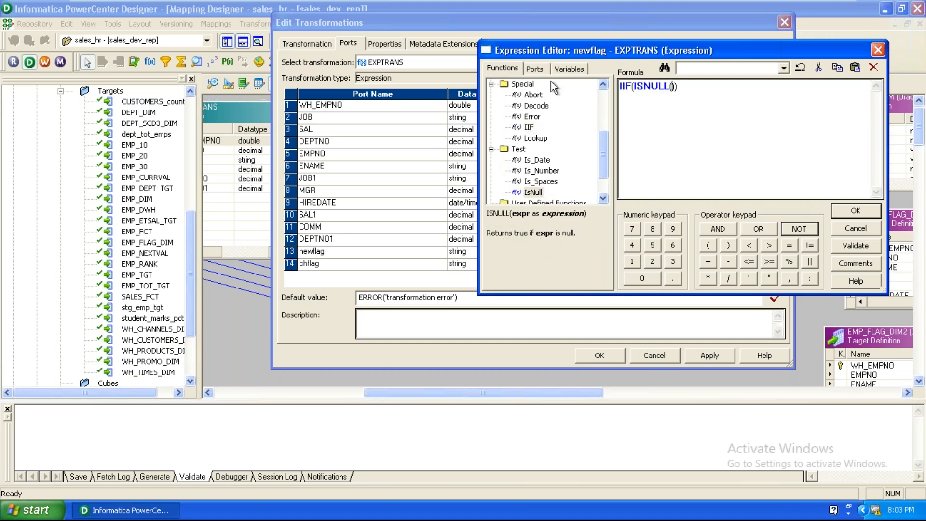
left_click(533, 69)
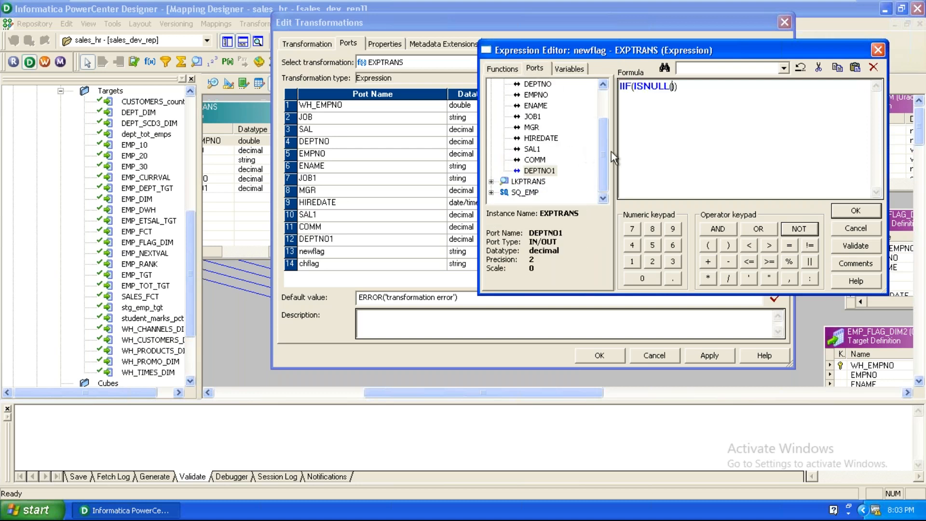
left_click_drag(601, 146, 603, 102)
double_click(544, 94)
left_click(730, 87)
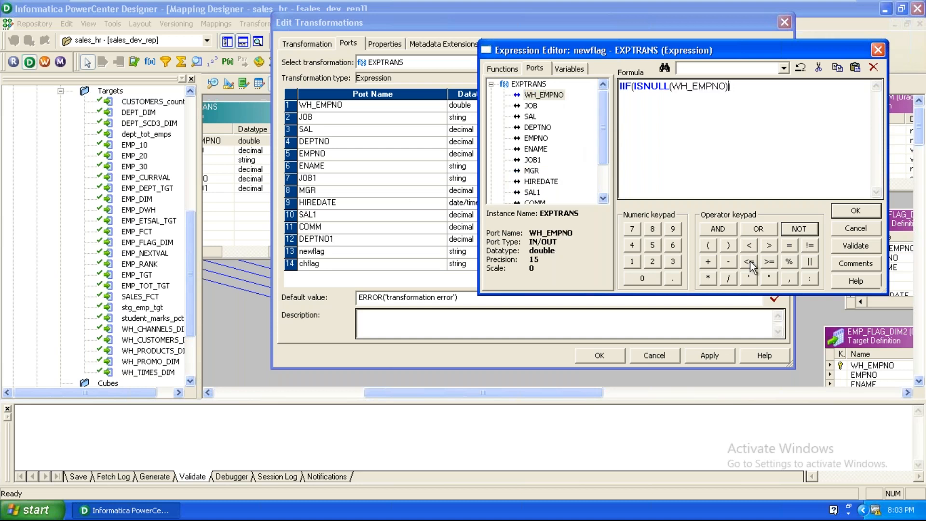
left_click(794, 277)
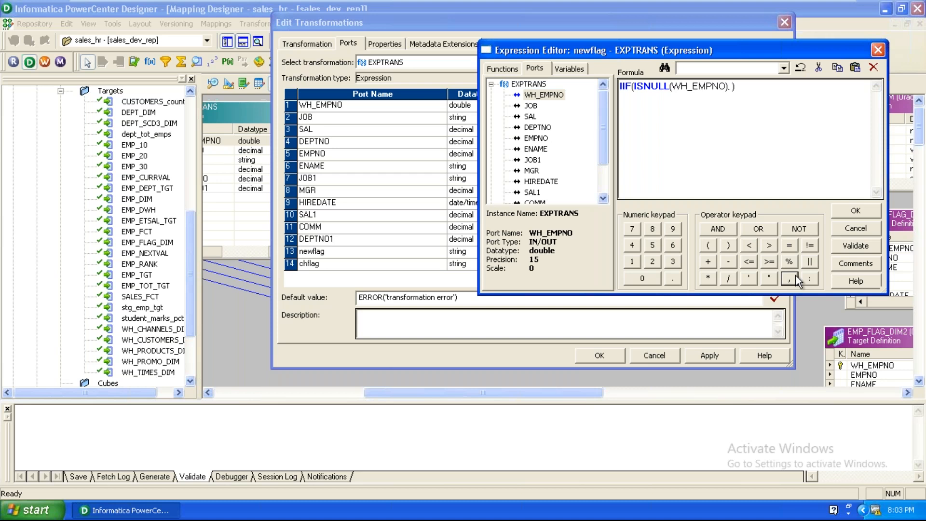
type("true,false")
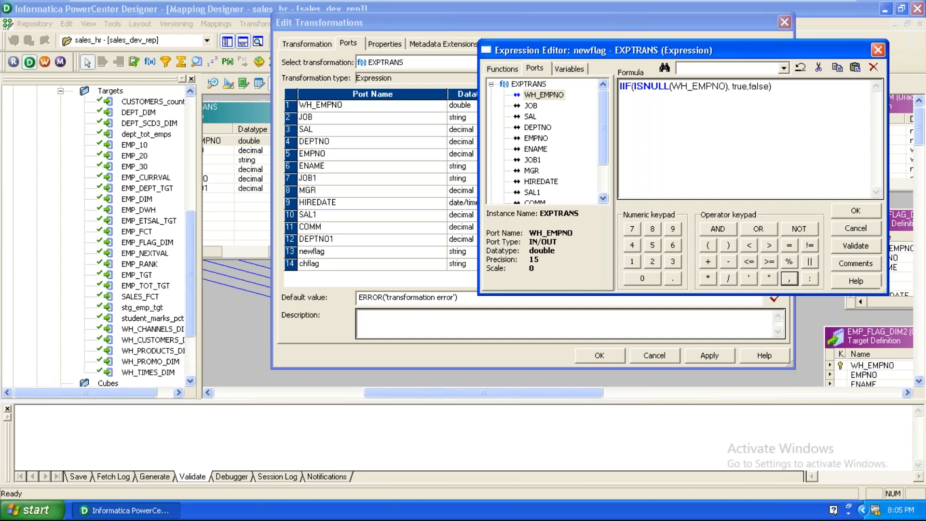
Step: Validate and accept newflag's IIF(ISNULL(WH_EMPNO), true,false) formula, then bring up chflag's Expression Editor
left_click(854, 245)
key("Return")
left_click(855, 210)
left_click(741, 267)
left_click(764, 265)
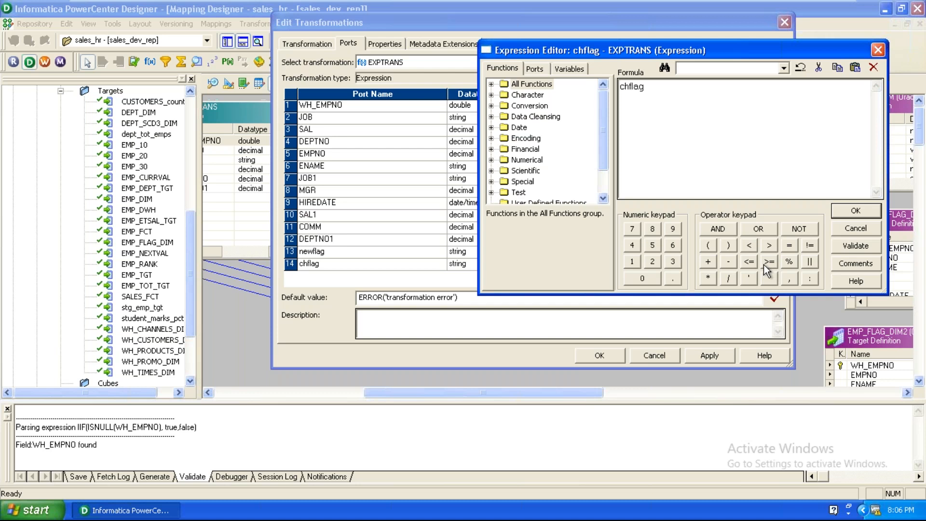
Step: Replace chflag's formula with the pasted IIF(NOT ISNULL(WH_EMPNO) AND ...) change-detection expression, validated
key("ctrl+a")
type("IIF( NOT ISNULL(WH_EMPNO) AND ( JOB != JOB1) OR ( SAL != SAL1) OR ( DEPTNO != DEPTNO1 ) , true,false)")
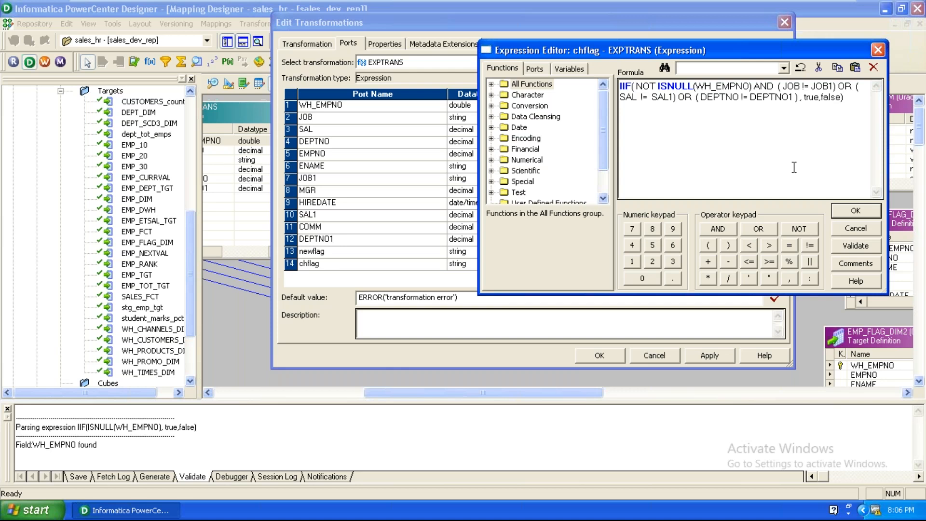
left_click(873, 246)
key("Return")
left_click(862, 213)
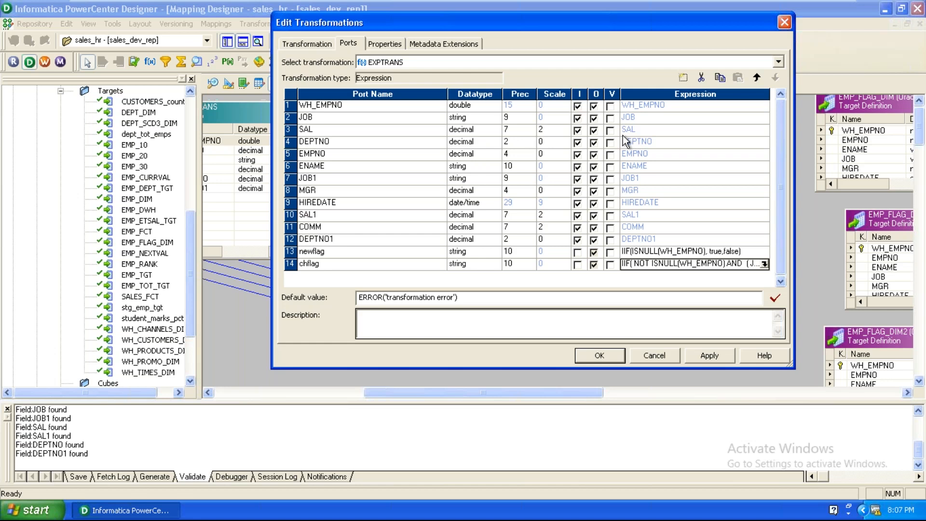
Step: Apply the EXPTRANS changes, then move and enlarge EXPTRANS to reveal newflag and chflag
left_click(709, 355)
left_click(622, 356)
left_click_drag(528, 392, 491, 406)
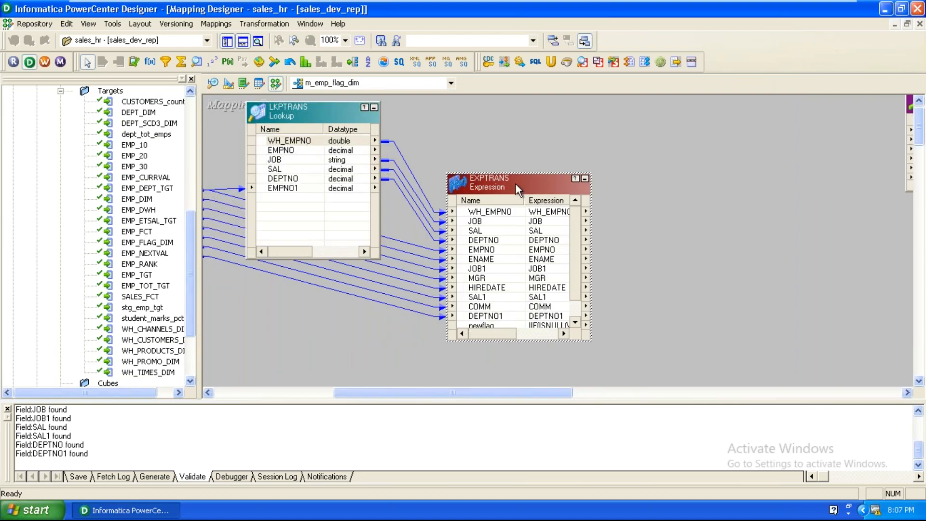
left_click_drag(516, 181, 545, 135)
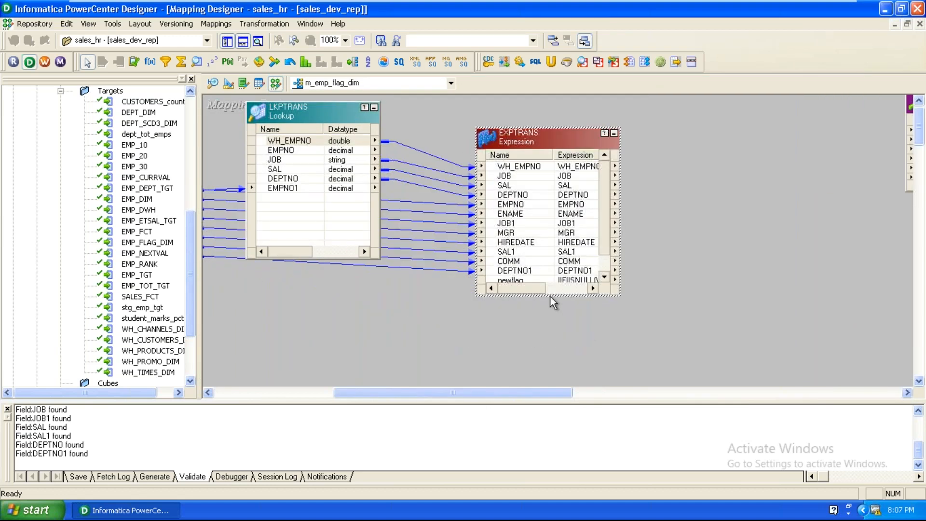
left_click_drag(551, 296, 552, 326)
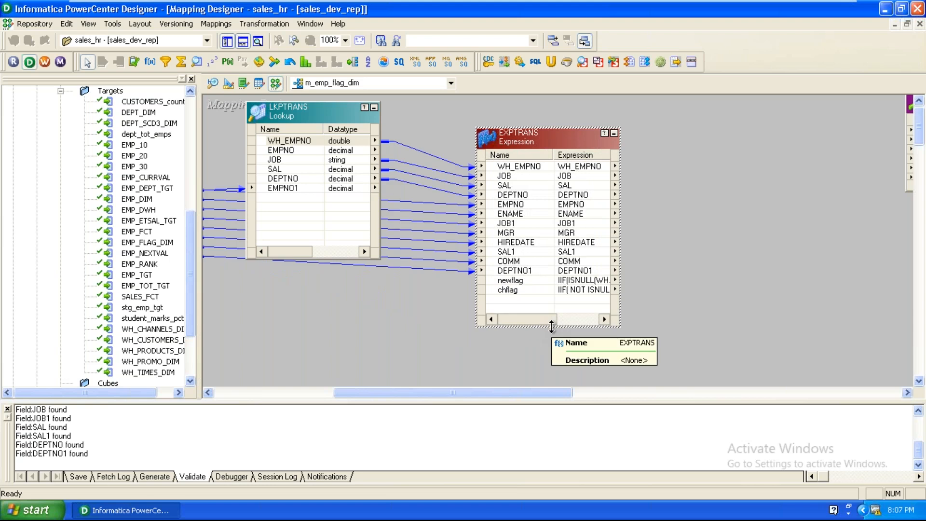
left_click_drag(531, 393, 574, 393)
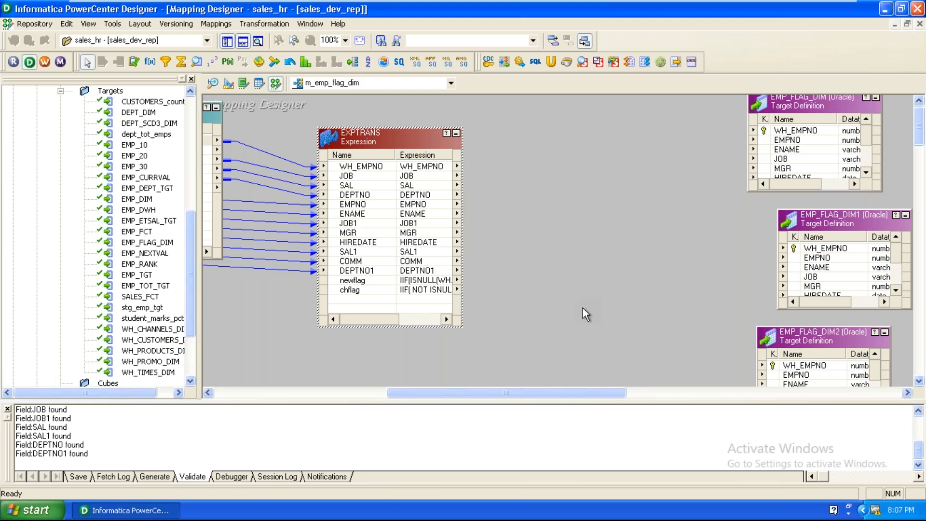
Step: Place a FILTRANS filter fed by newflag and EXPTRANS ports EMPNO through DEPTNO1, and view its properties
left_click(166, 62)
left_click(586, 244)
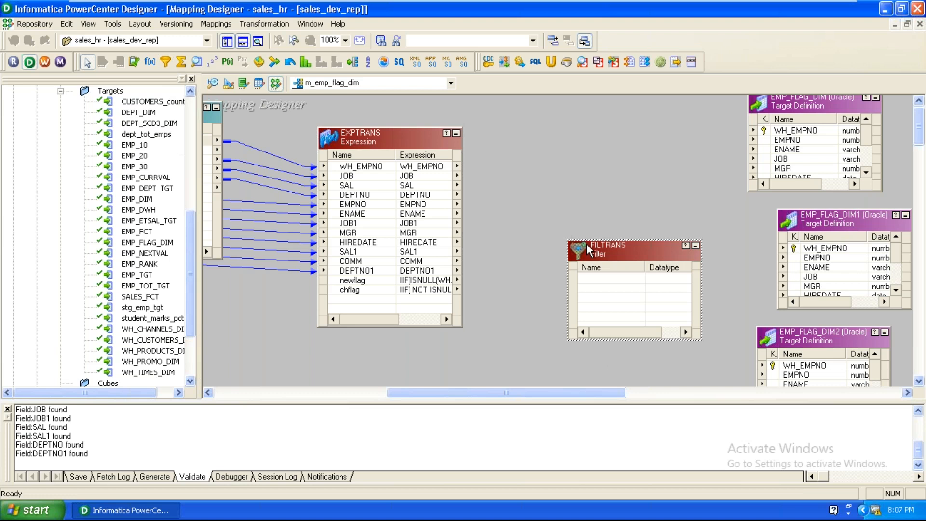
left_click_drag(374, 285, 603, 245)
left_click(346, 205)
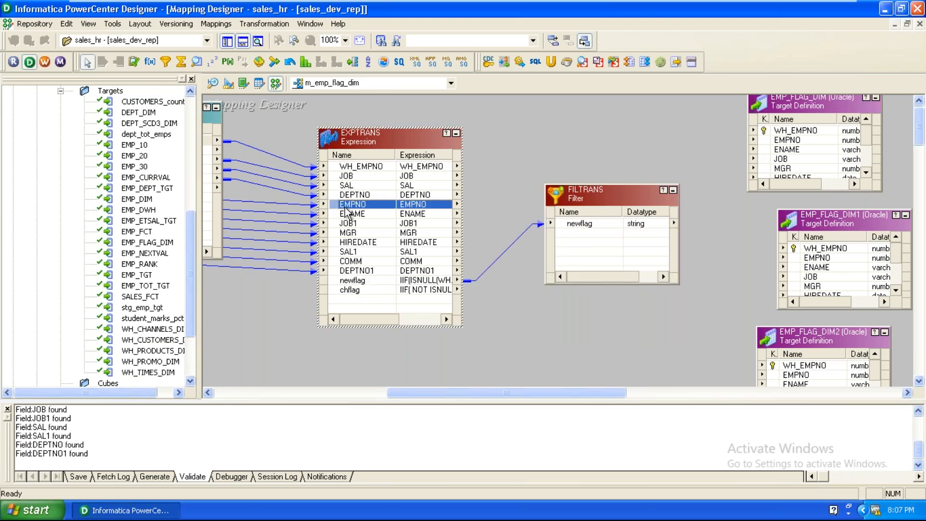
left_click(369, 272, "shift")
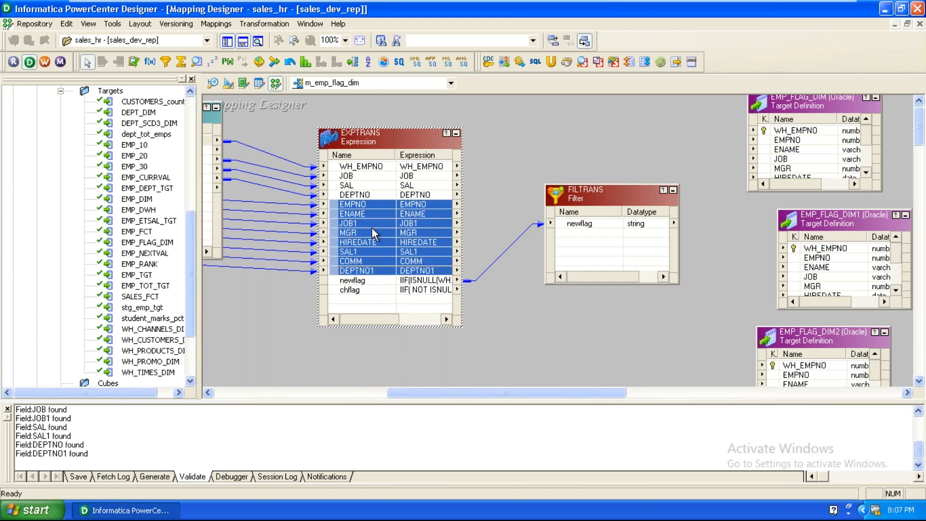
left_click_drag(368, 209, 595, 280)
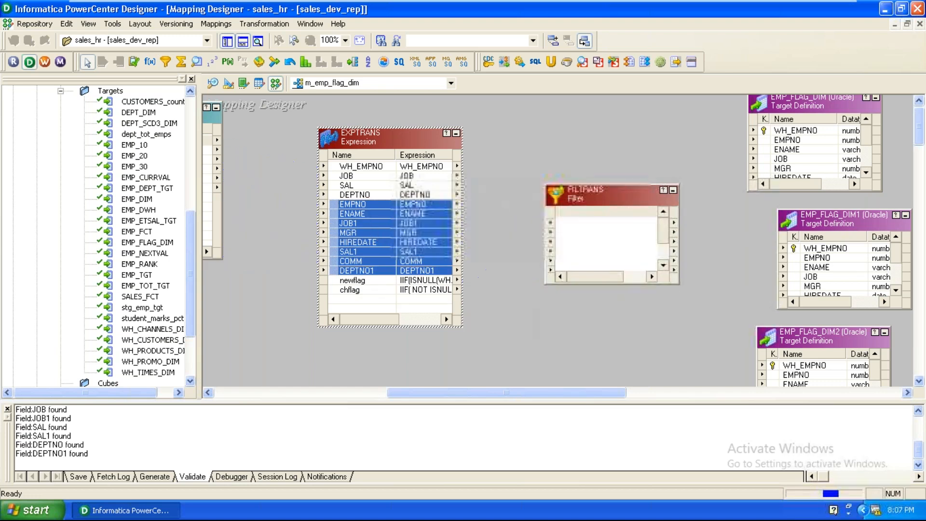
double_click(623, 195)
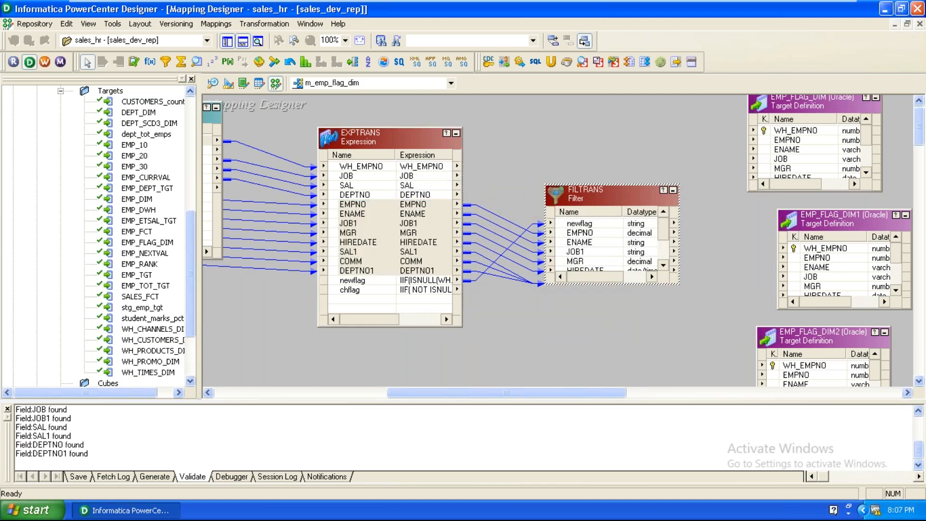
left_click(391, 45)
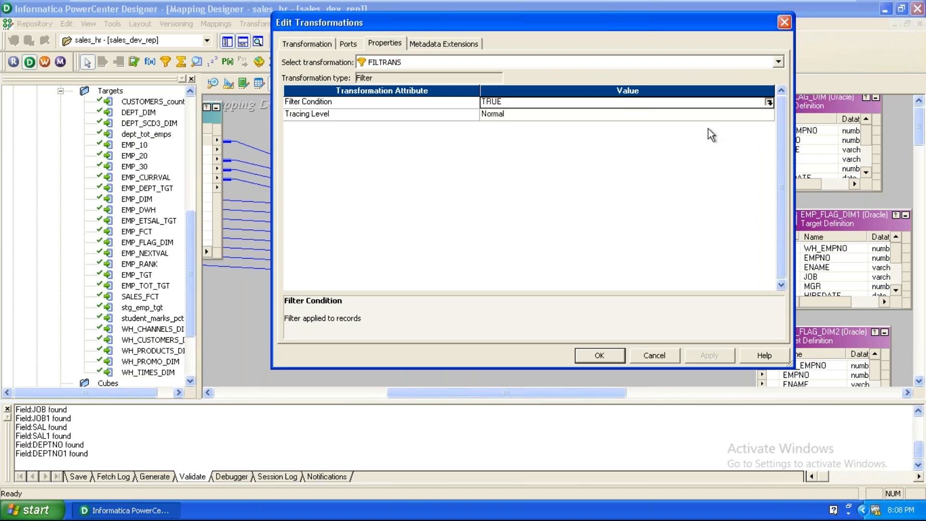
Step: Set FILTRANS's filter condition to newflag, validate it, and save the filter settings
left_click(768, 102)
left_click(535, 68)
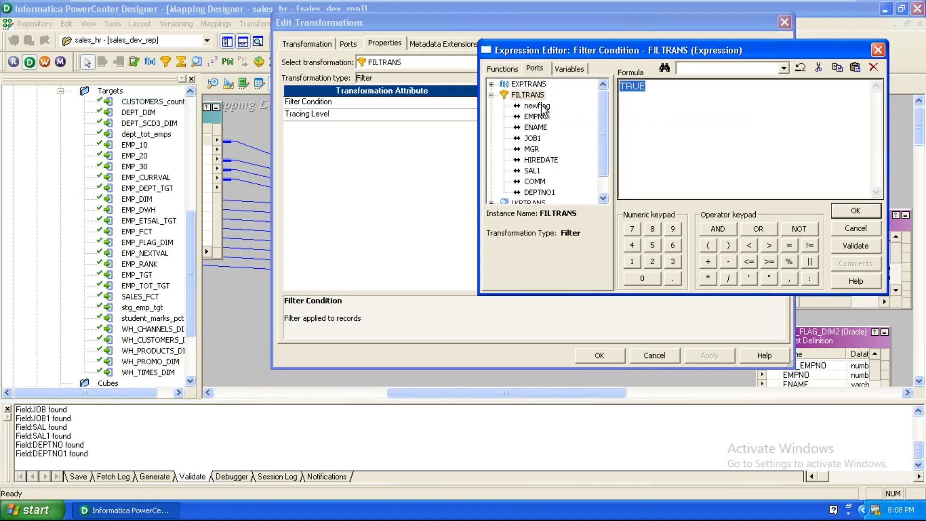
double_click(536, 106)
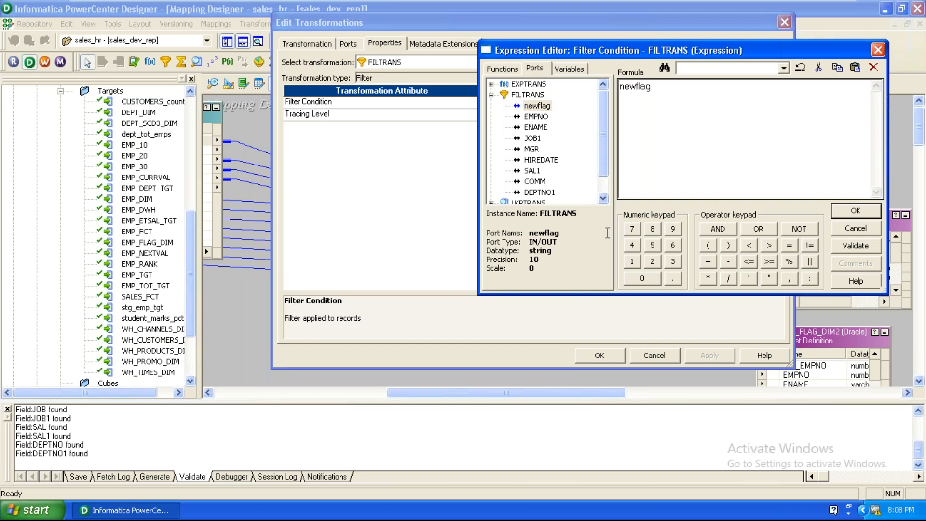
left_click(856, 247)
left_click(682, 193)
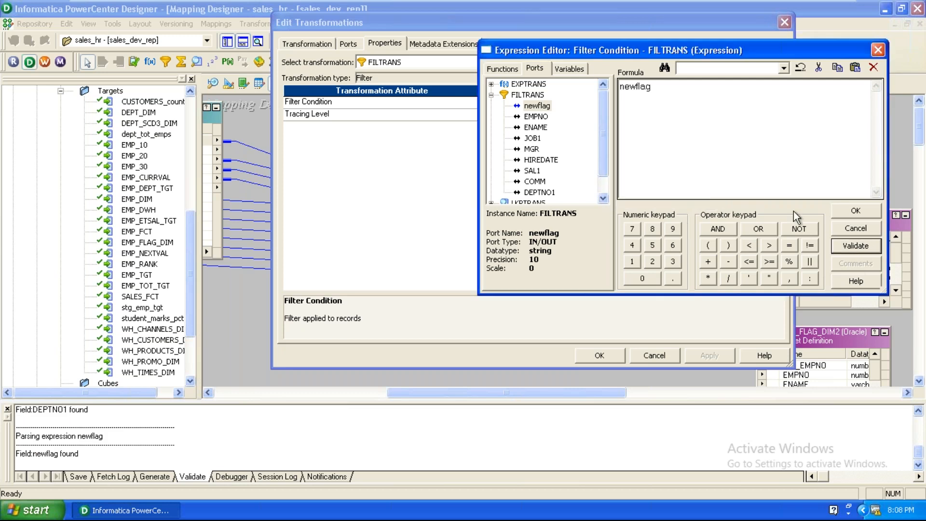
left_click(856, 211)
left_click(600, 356)
Step: Reposition EMP_FLAG_DIM, EMP_FLAG_DIM1, EMP_FLAG_DIM2 and FILTRANS, and stretch EMP_FLAG_DIM down to its FLAG column
left_click_drag(577, 392, 619, 392)
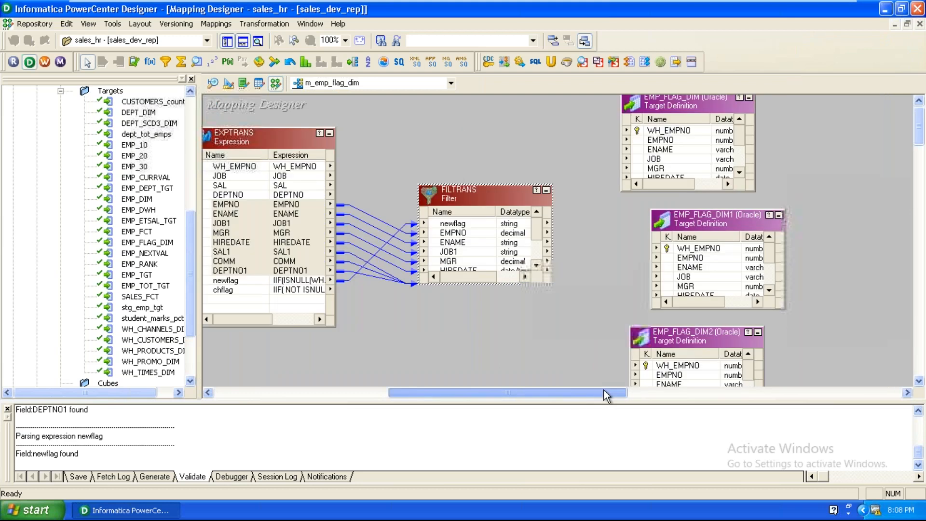
left_click_drag(696, 236, 820, 248)
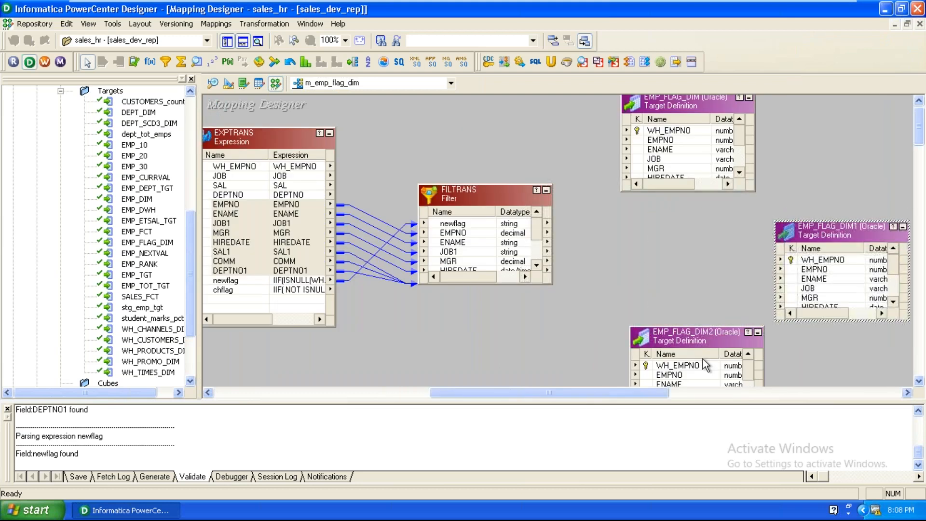
left_click_drag(694, 335, 849, 341)
left_click_drag(670, 99, 833, 121)
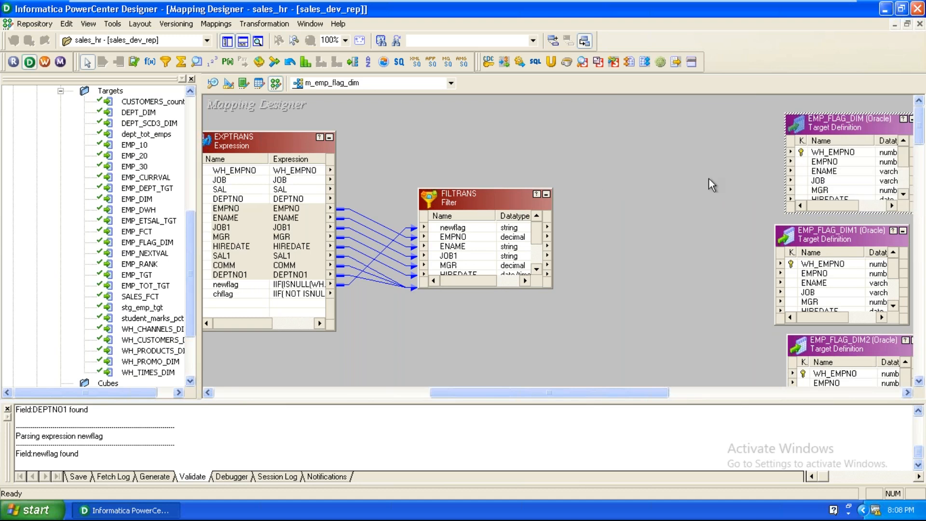
left_click_drag(509, 195, 463, 131)
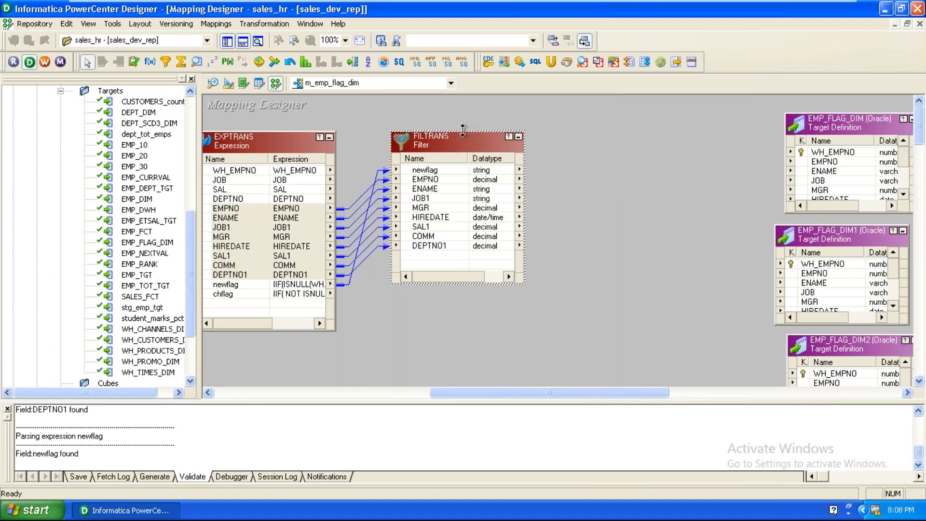
left_click(601, 261)
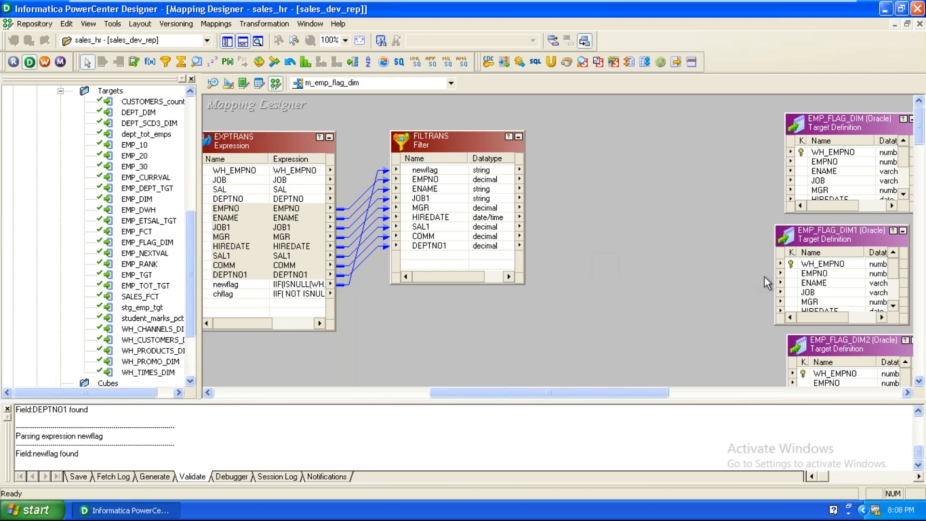
left_click_drag(810, 240, 829, 325)
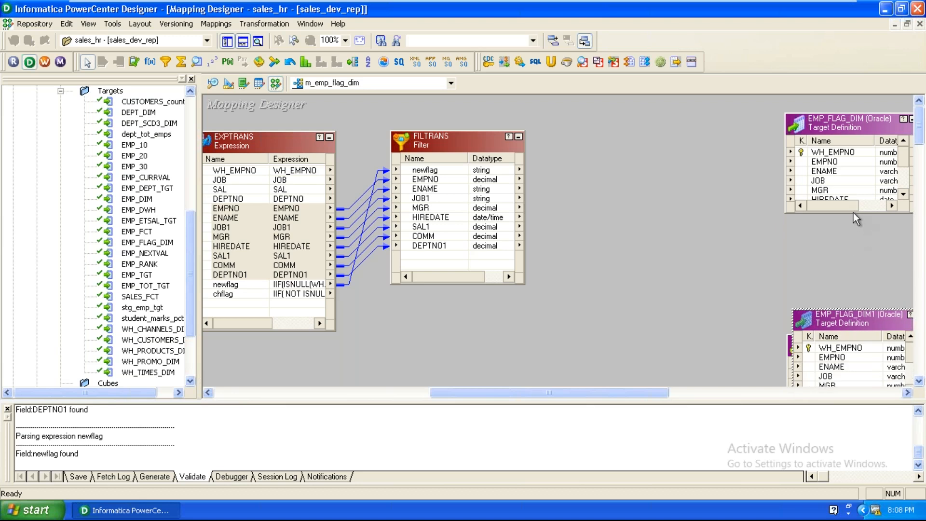
left_click_drag(853, 213, 843, 289)
left_click(837, 238)
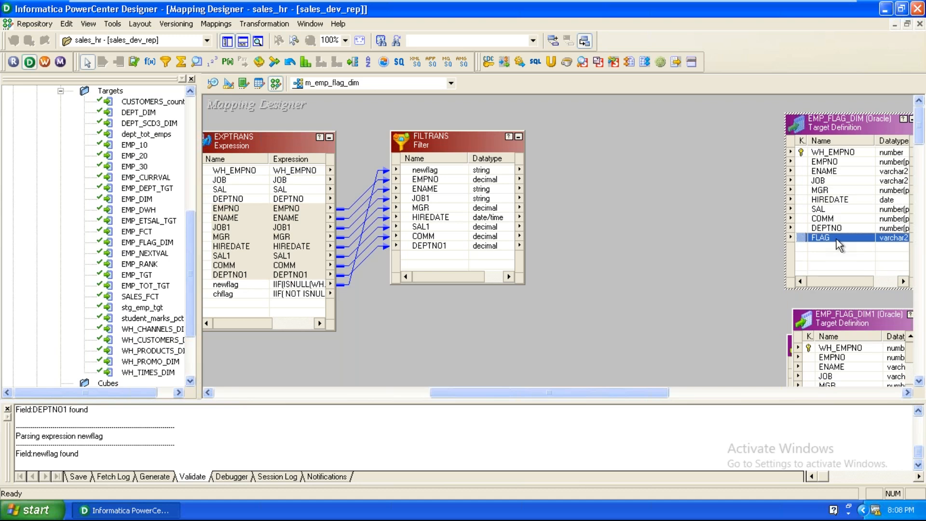
Step: Add an EXPTRANS1 expression fed by FILTRANS ports EMPNO through DEPTNO1, and open its settings
left_click(148, 64)
left_click(679, 213)
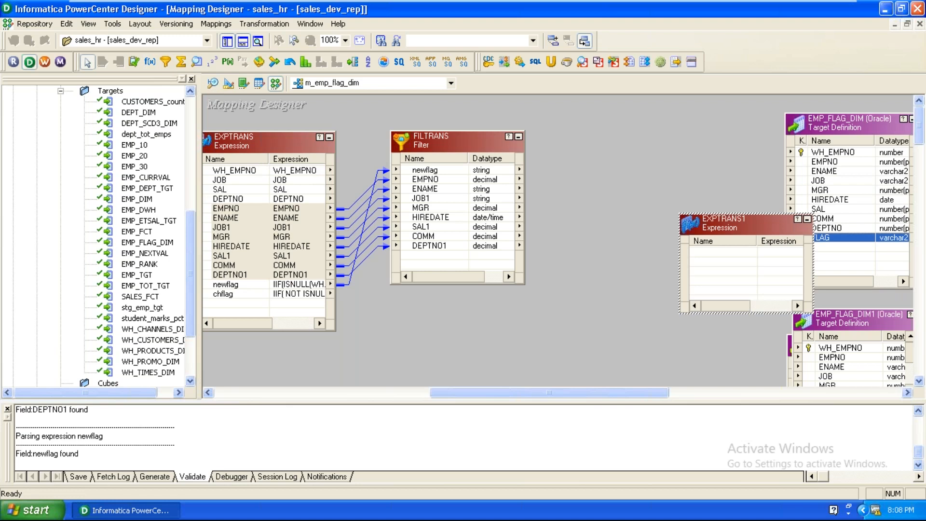
left_click_drag(734, 224, 644, 177)
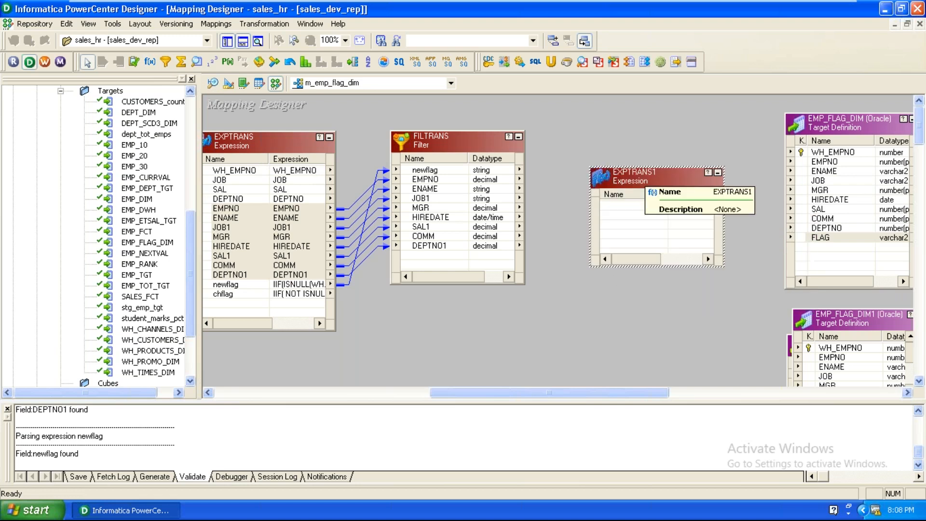
left_click(438, 182)
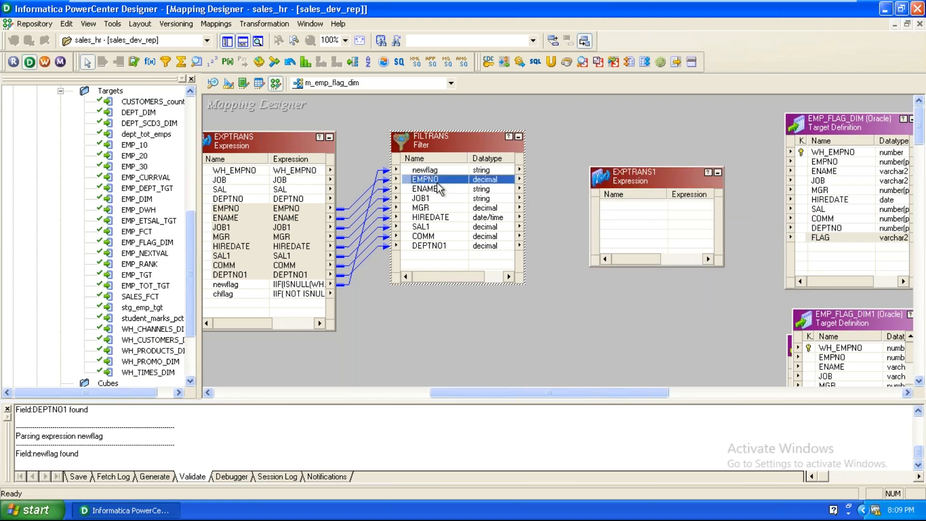
left_click(437, 246, "shift")
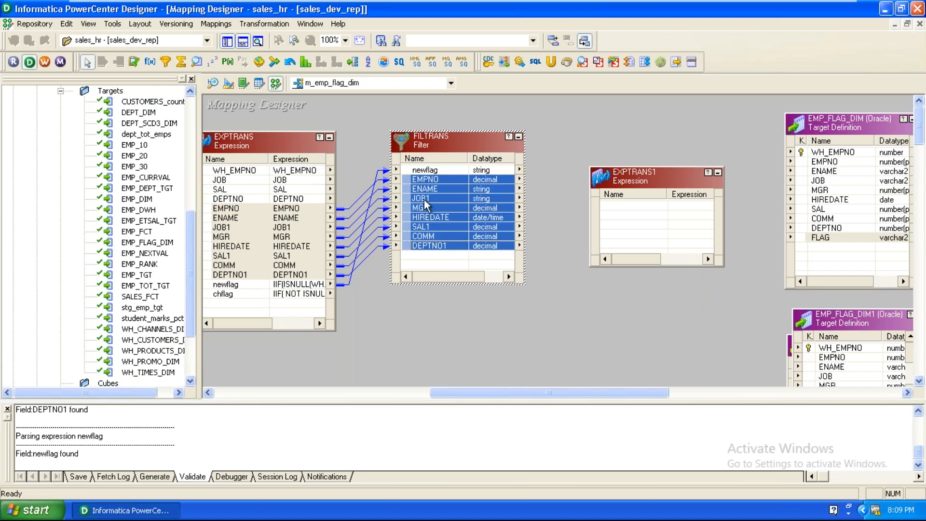
left_click_drag(413, 183, 660, 226)
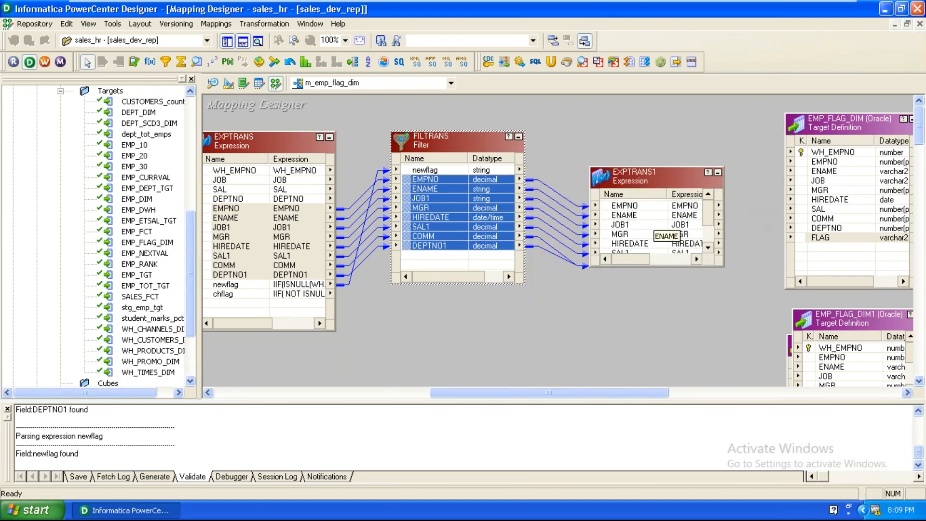
double_click(650, 181)
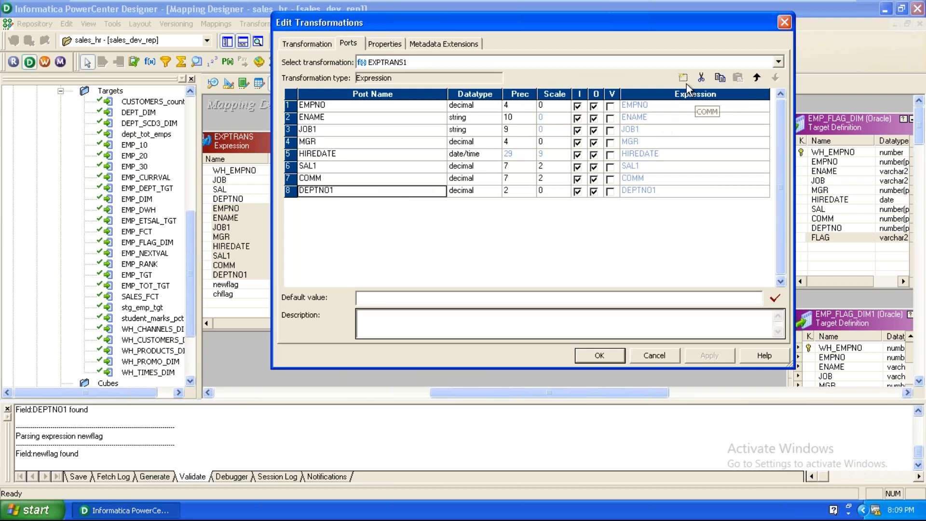
Step: Add a new output-only port named flag to EXPTRANS1
left_click(684, 80)
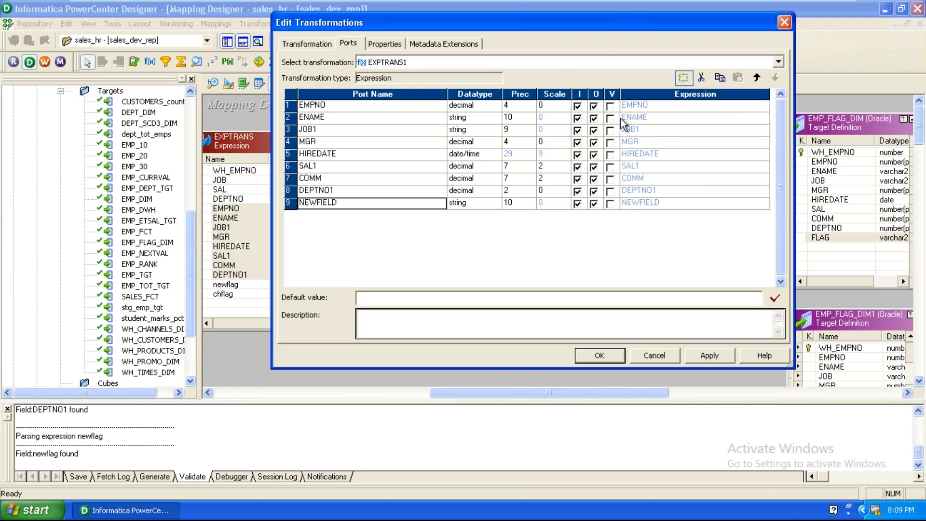
left_click(398, 202)
type("flag")
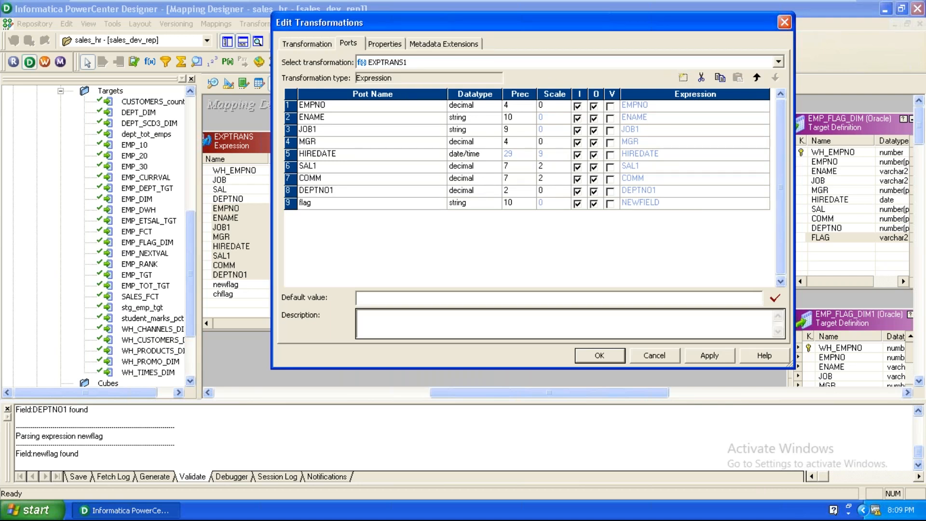
left_click(579, 203)
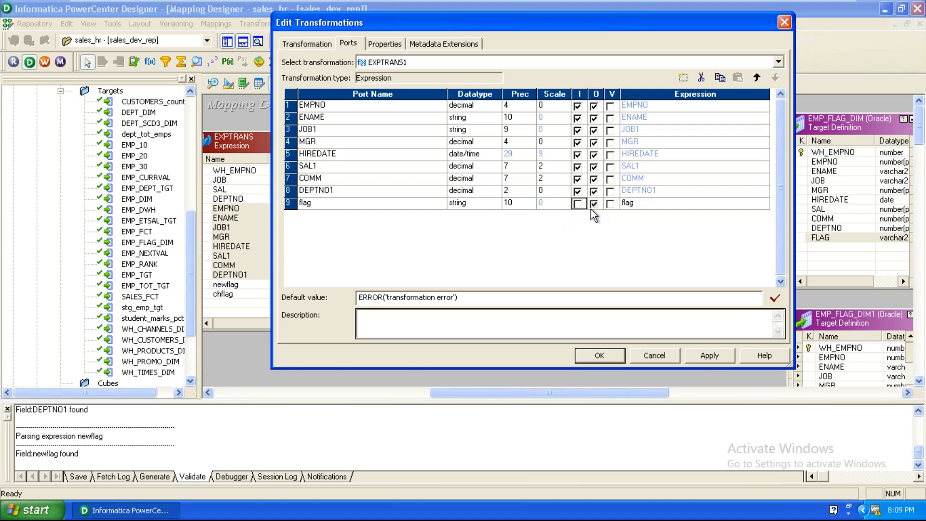
Step: Set the flag port's expression to 'NEW', validate it, and save the port changes
left_click(655, 207)
left_click(763, 203)
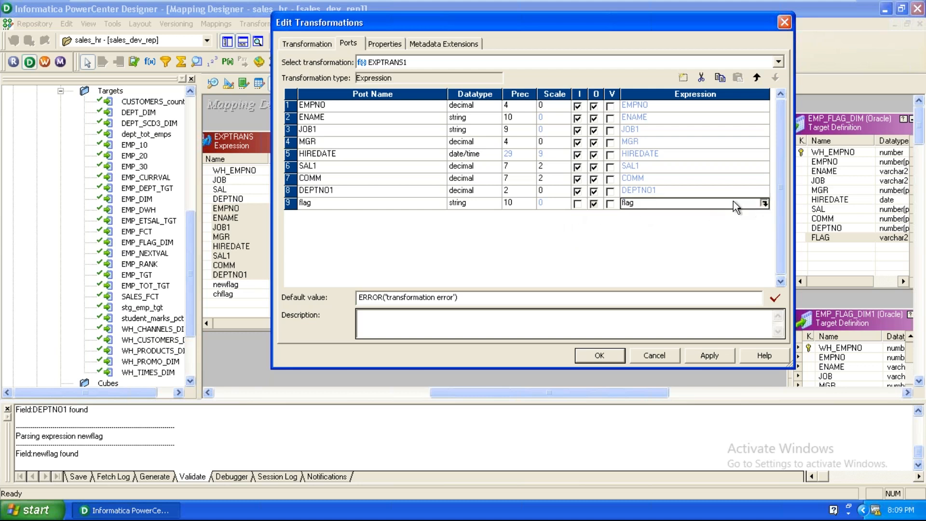
mouse_move(440, 6)
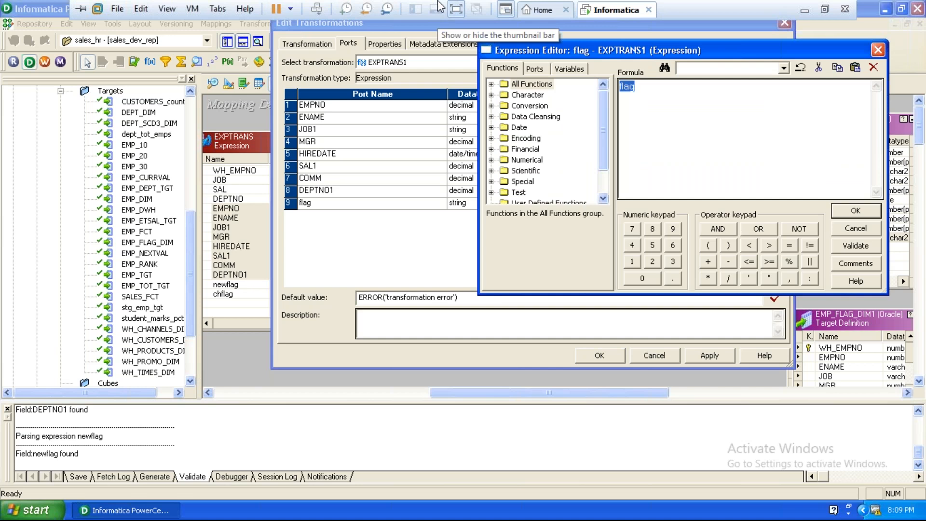
left_click(664, 166)
key("BackSpace")
key("BackSpace")
key("BackSpace")
key("BackSpace")
type("'NEW")
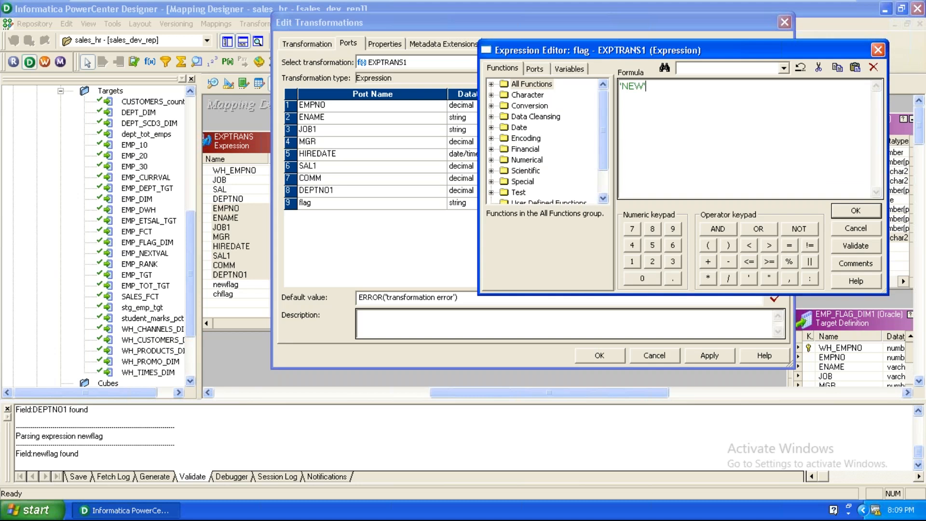
left_click(867, 249)
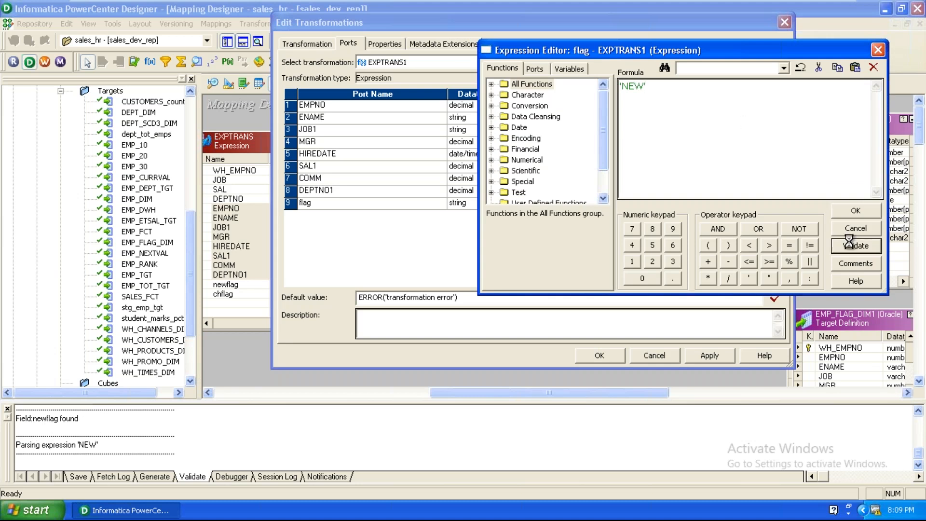
left_click(659, 193)
left_click(853, 212)
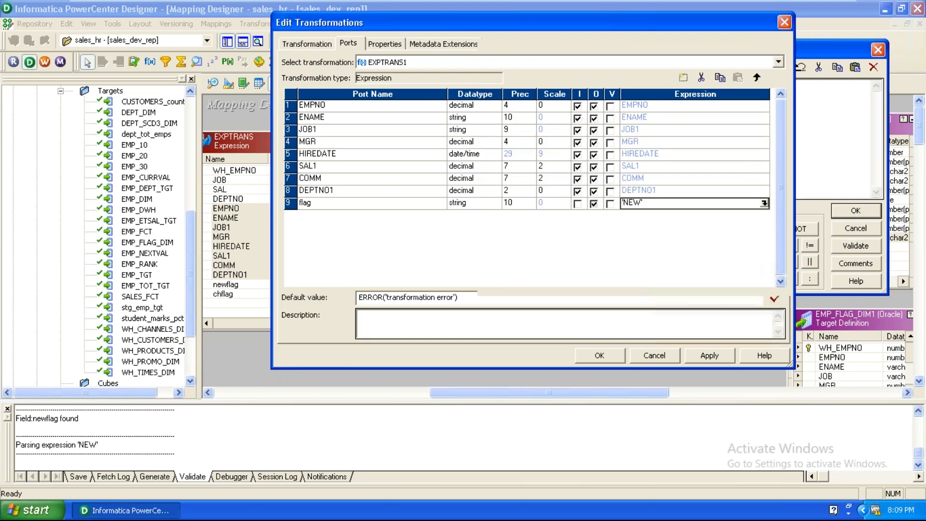
left_click(599, 355)
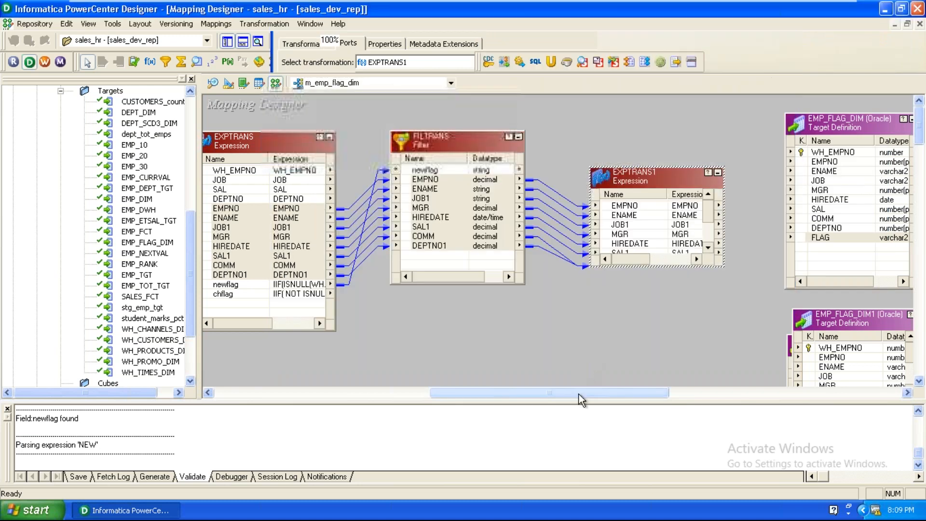
Step: Move EMP_FLAG_DIM, EMP_FLAG_DIM1 and EMP_FLAG_DIM2 apart and enlarge EXPTRANS1 to show its flag port
left_click_drag(579, 394, 648, 391)
left_click_drag(649, 125, 803, 121)
left_click(684, 323)
left_click_drag(684, 324, 844, 311)
left_click_drag(628, 342, 707, 377)
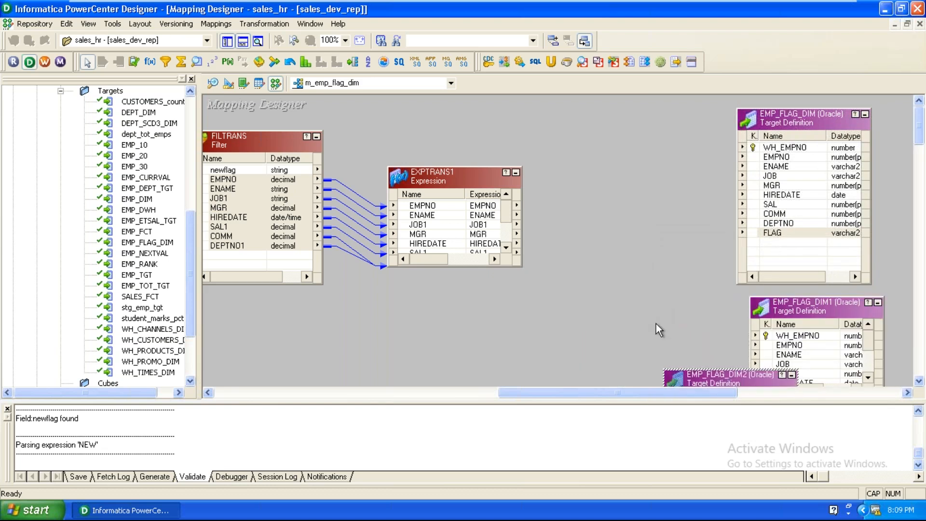
left_click_drag(477, 168, 481, 112)
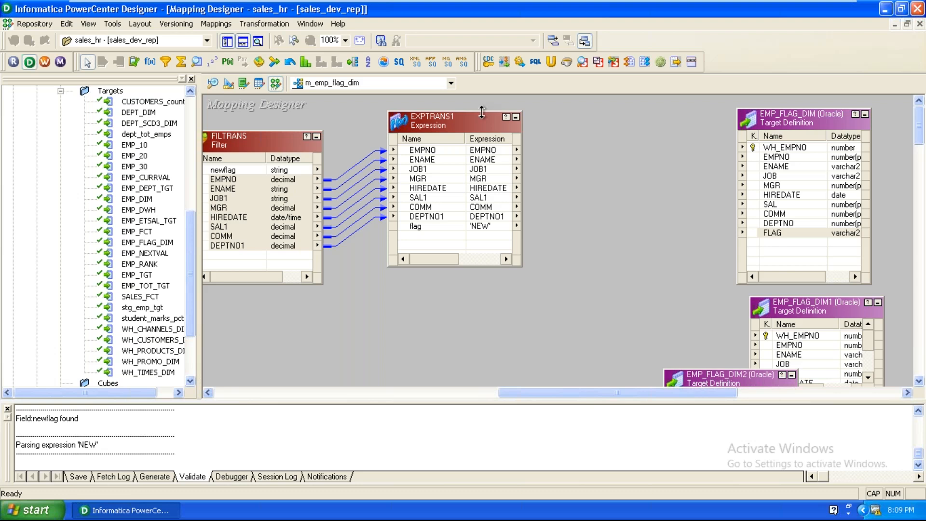
left_click_drag(482, 112, 481, 149)
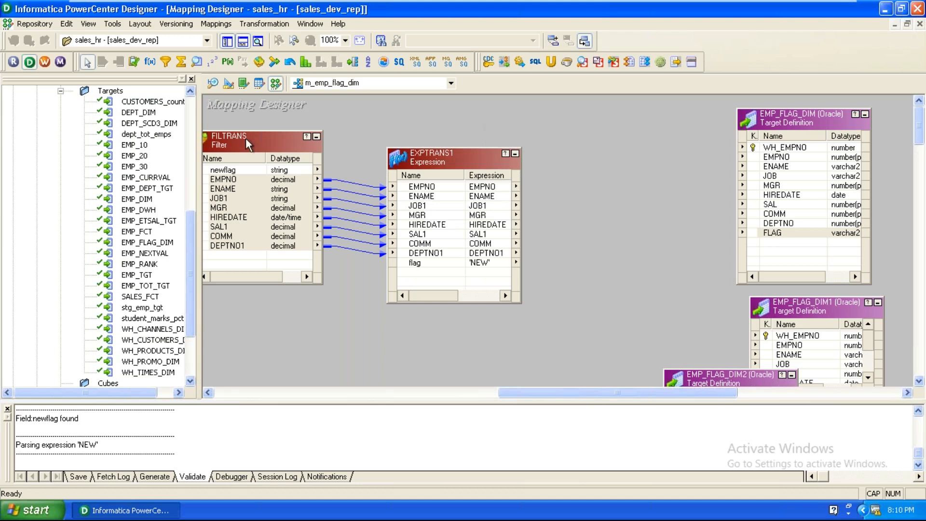
Step: Select all EXPTRANS1 ports and try linking them directly to EMP_FLAG_DIM
right_click(405, 186)
left_click(409, 193)
left_click_drag(406, 185, 588, 221)
left_click(605, 183)
Step: Add UPDTRANS, link all EXPTRANS1 ports into it, and link all its ports to EMP_FLAG_DIM
left_click(138, 63)
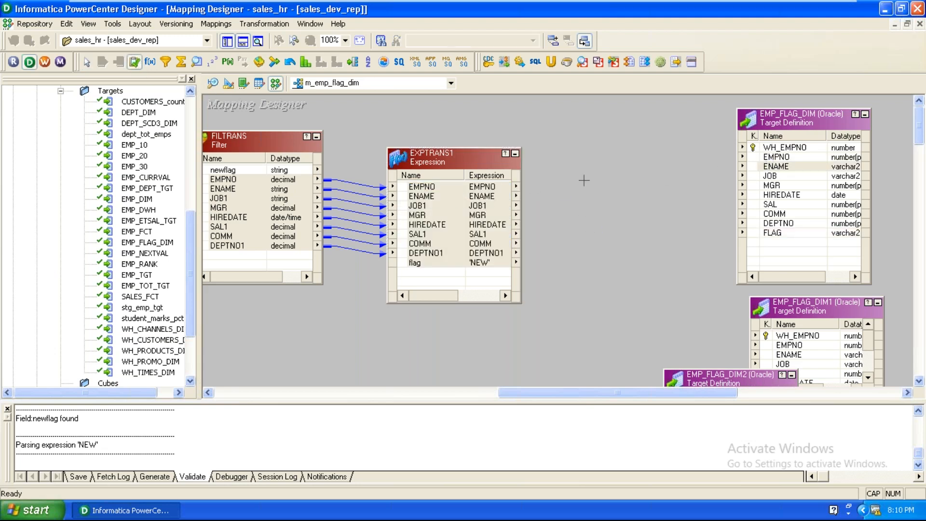
left_click(585, 178)
left_click_drag(418, 189, 642, 225)
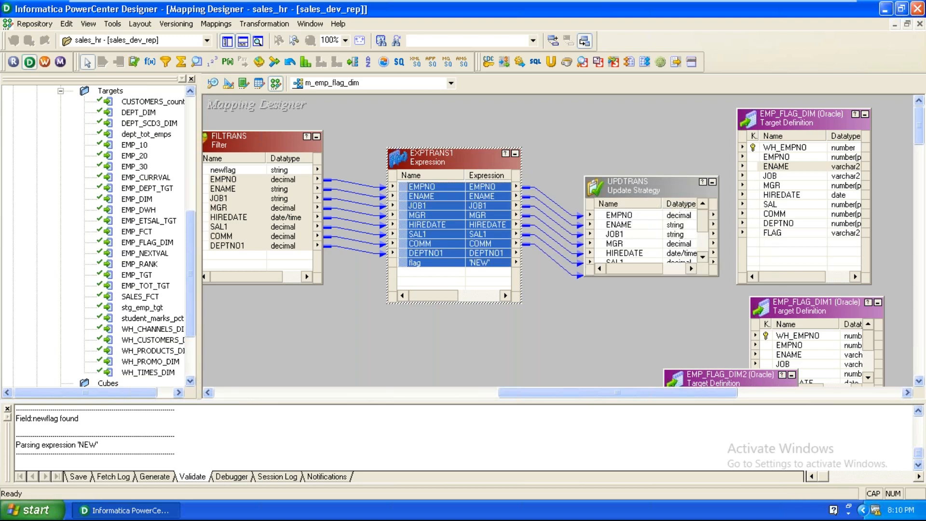
right_click(622, 217)
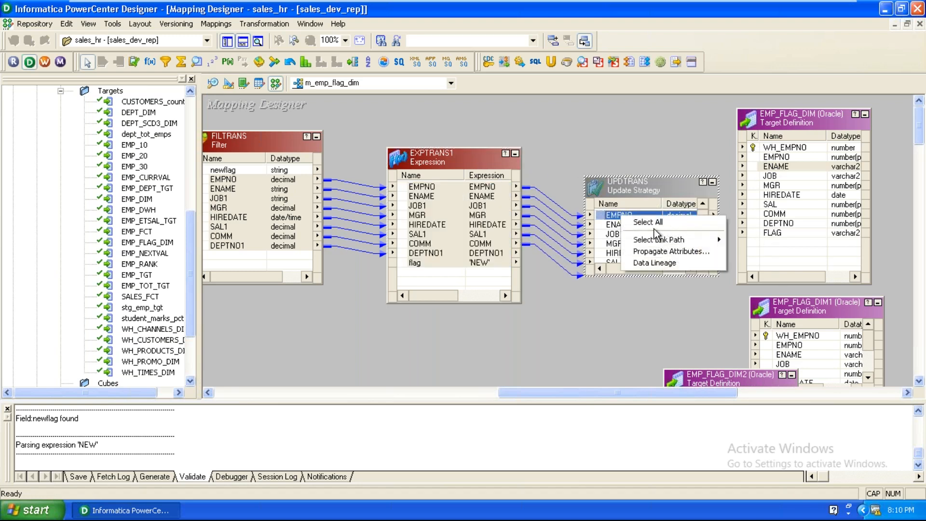
left_click(653, 228)
left_click_drag(616, 238, 765, 157)
Step: Shift UPDTRANS and EXPTRANS1 left, enlarge UPDTRANS, and review its properties without changes
left_click_drag(668, 180, 622, 181)
left_click(465, 155)
left_click_drag(466, 154, 396, 151)
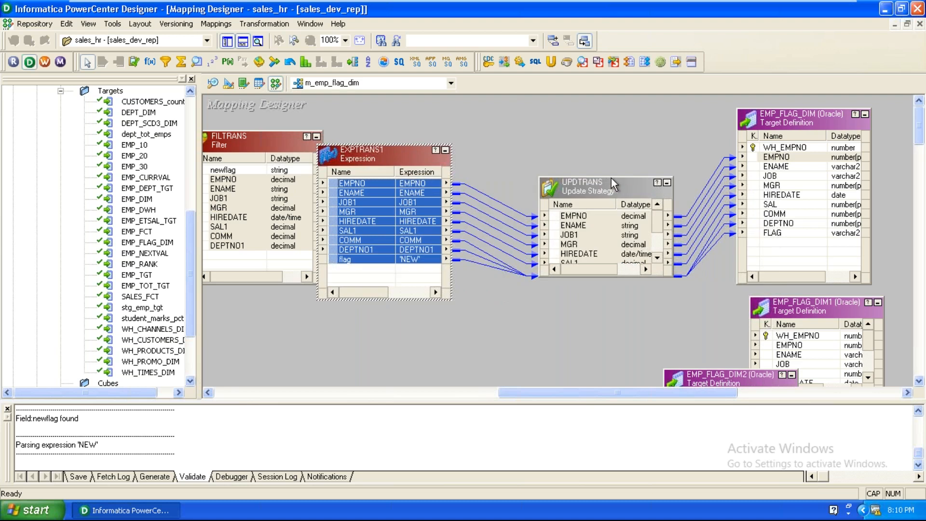
left_click_drag(605, 176, 606, 122)
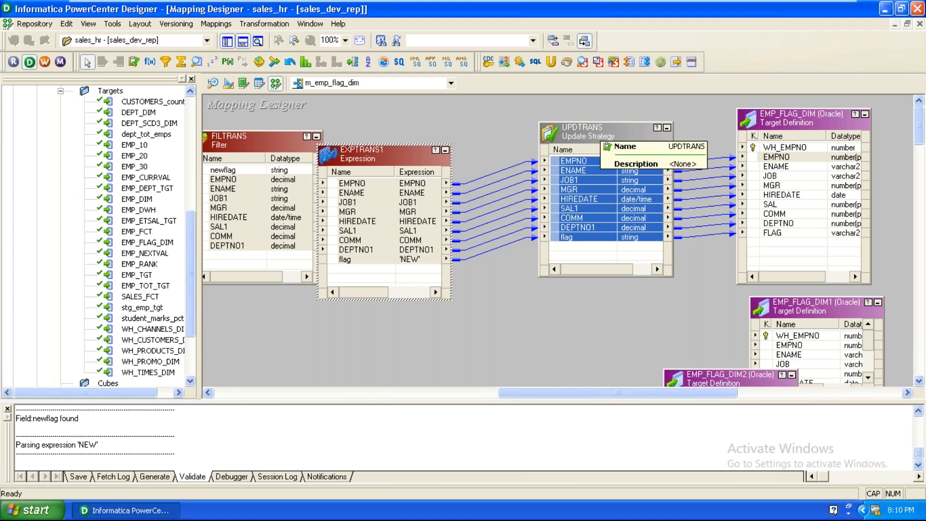
double_click(559, 137)
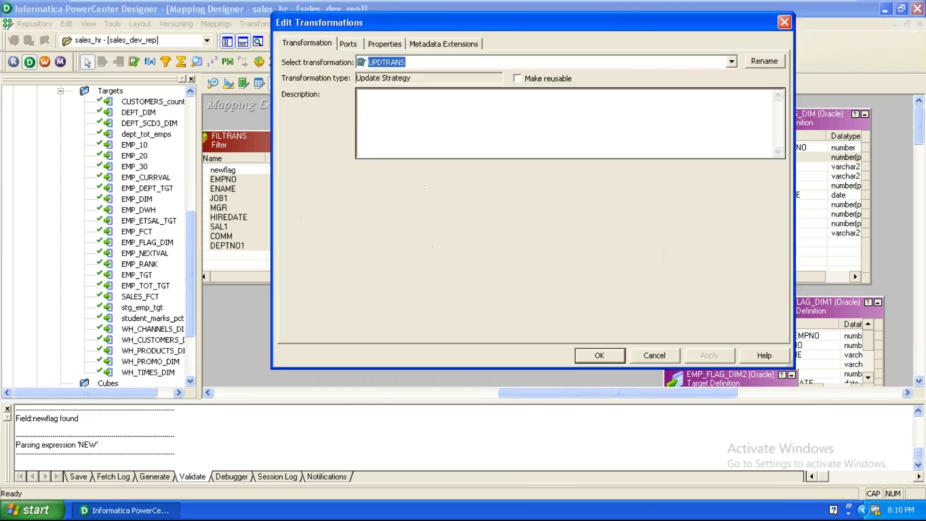
left_click(386, 44)
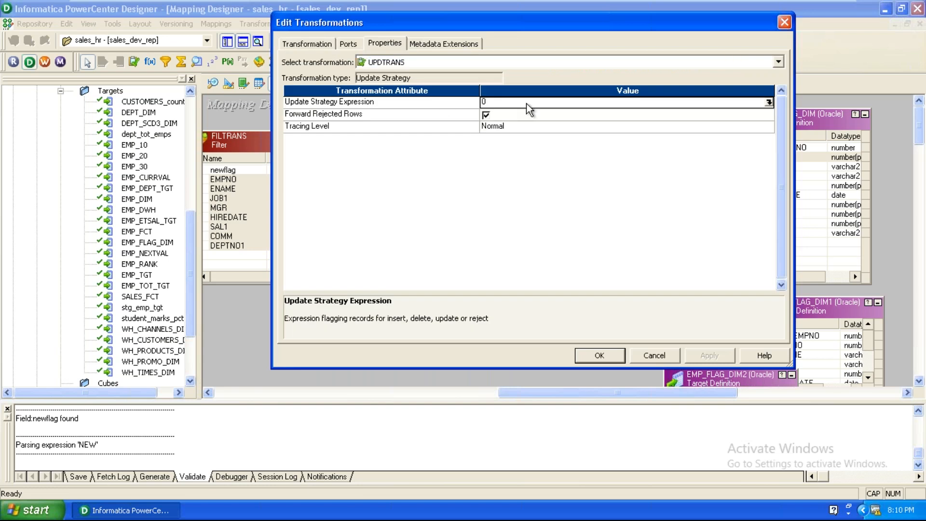
left_click(600, 356)
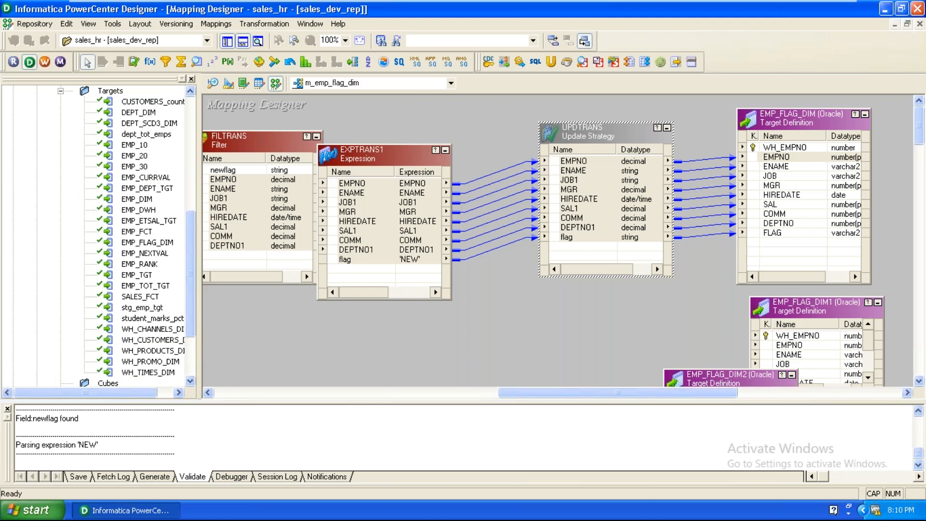
Step: Move UPDTRANS and EXPTRANS1 down, place SEQTRANS, and connect its NEXTVAL to EMP_FLAG_DIM's WH_EMPNO
left_click_drag(608, 131, 610, 266)
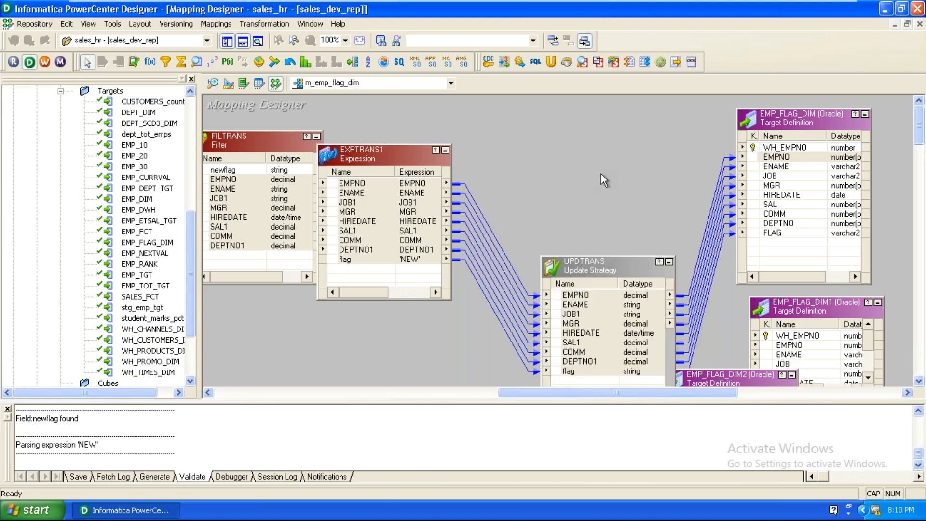
left_click_drag(367, 153, 389, 242)
left_click(464, 159)
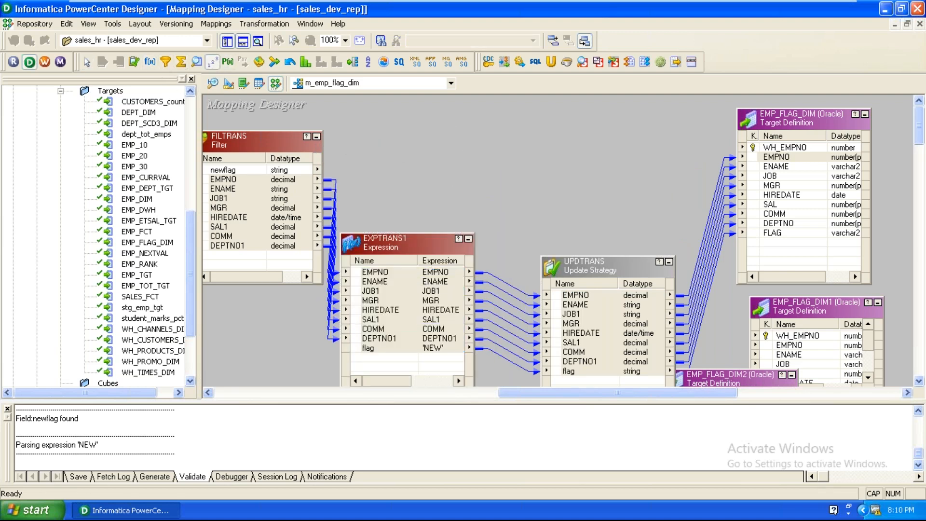
left_click(452, 124)
left_click_drag(489, 166, 772, 147)
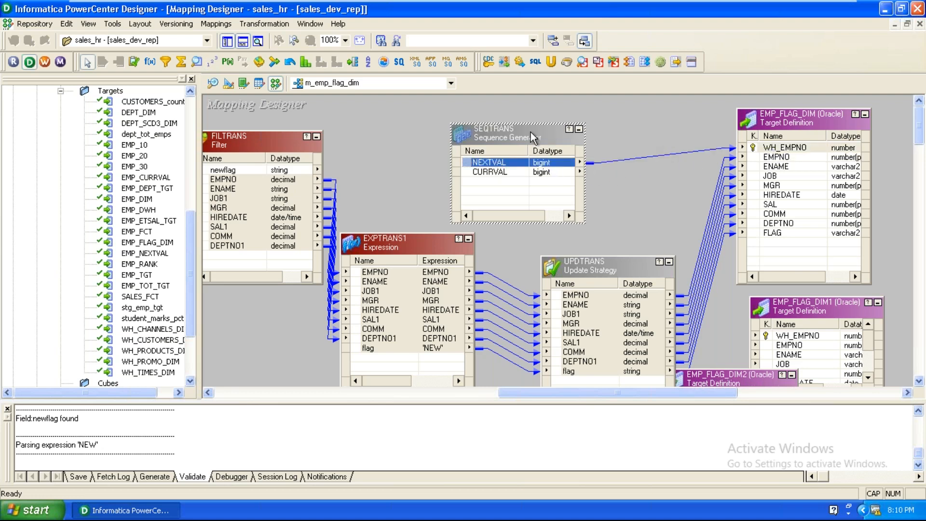
left_click_drag(530, 132, 520, 111)
left_click(629, 213)
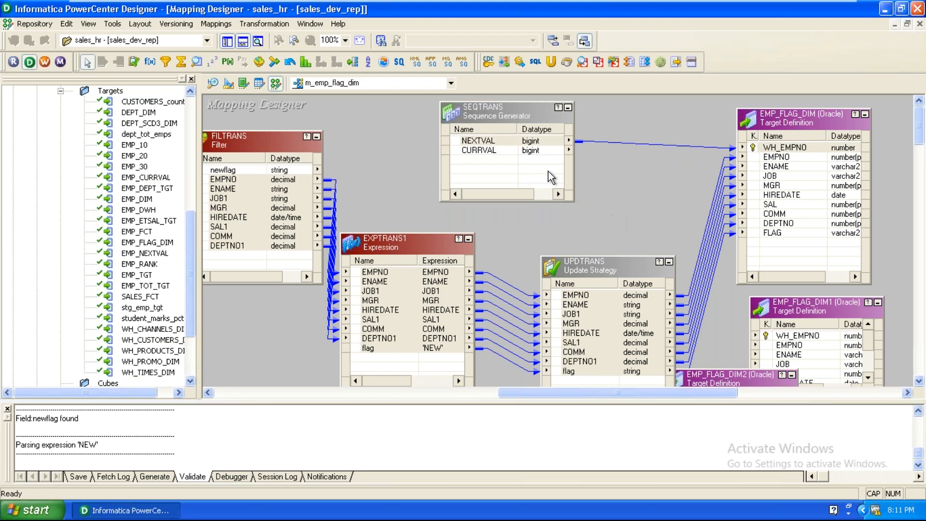
left_click(530, 141)
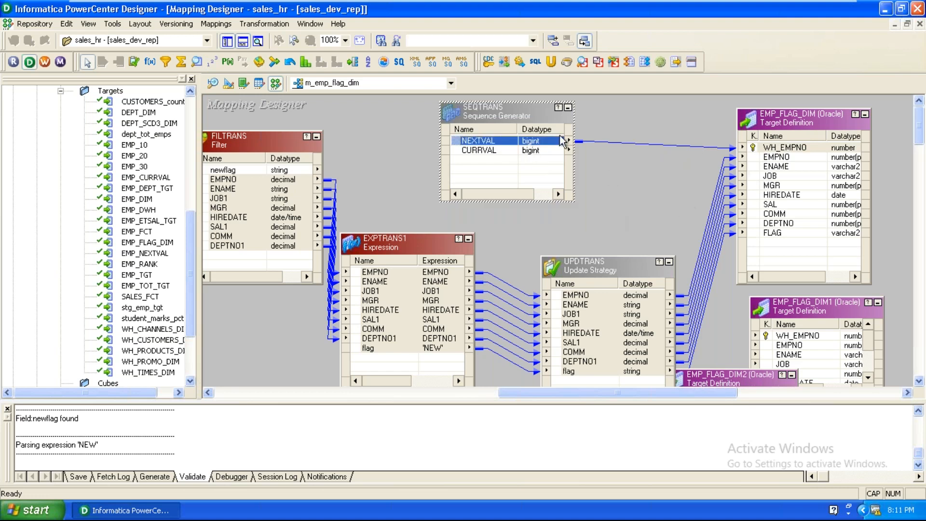
Step: Set SEQTRANS's Increment By and Current Value to 100, then move UPDTRANS up and right
double_click(505, 103)
left_click(388, 45)
left_click(586, 118)
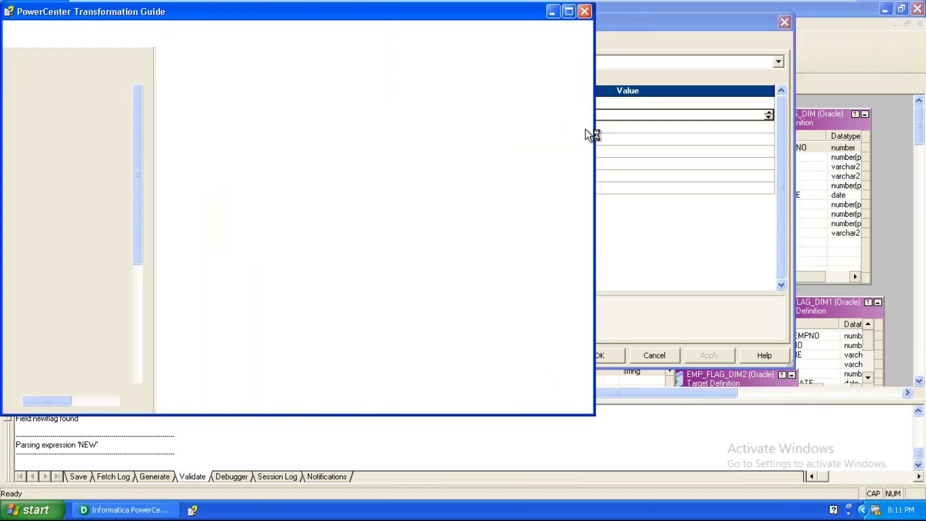
left_click(584, 11)
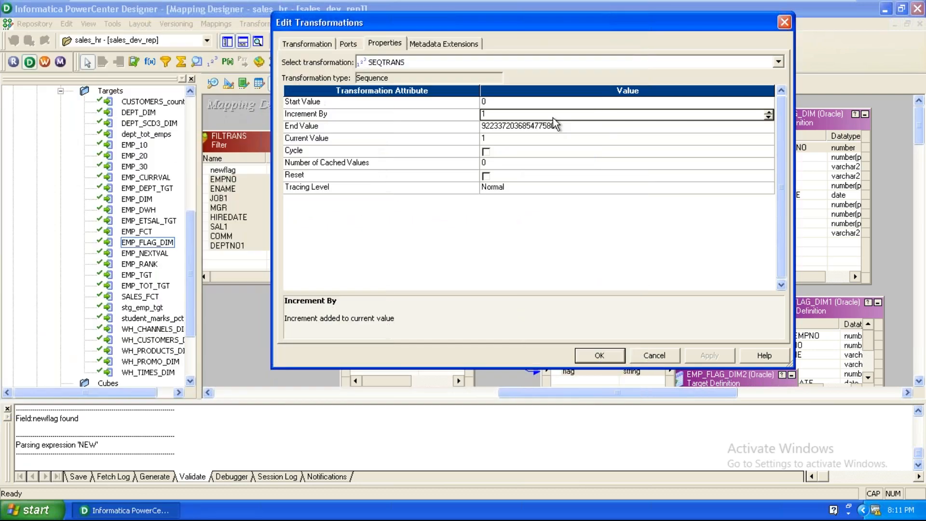
left_click(553, 117)
type("00")
left_click(546, 140)
type("00")
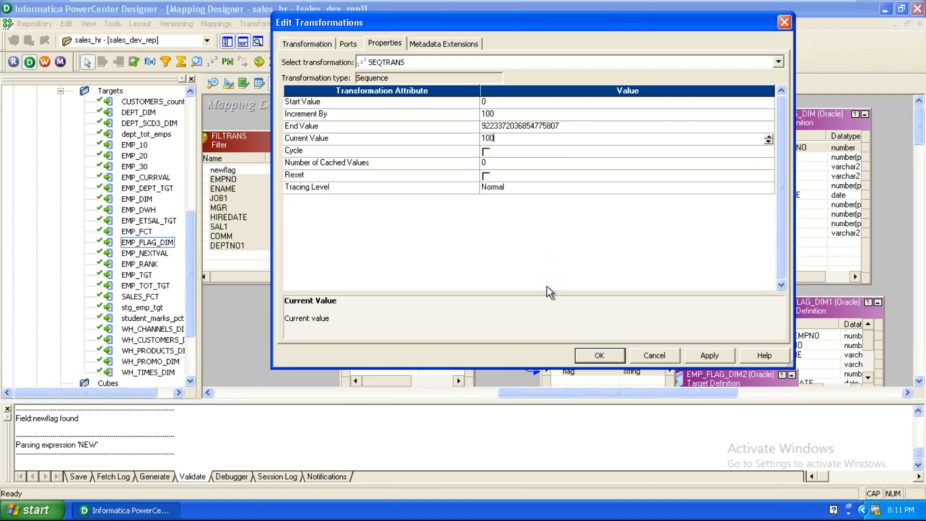
left_click(709, 355)
left_click(601, 356)
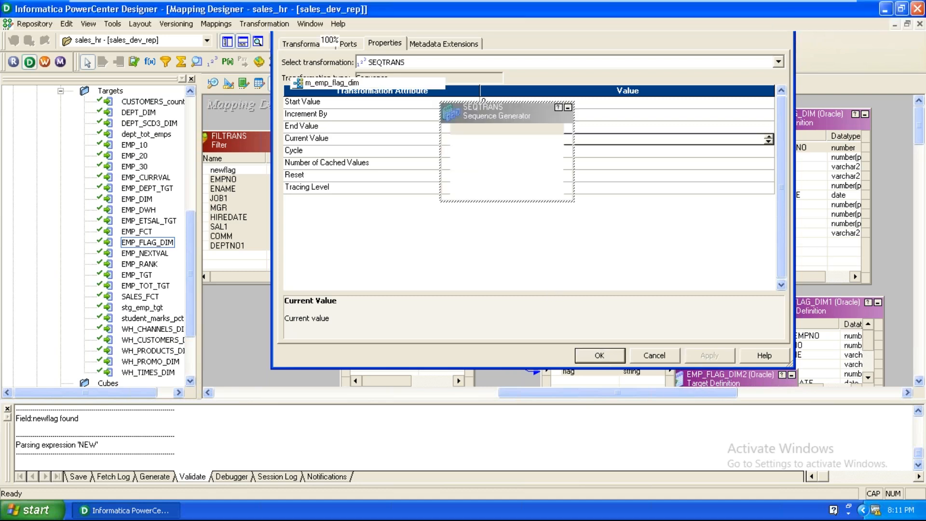
left_click_drag(615, 265, 627, 196)
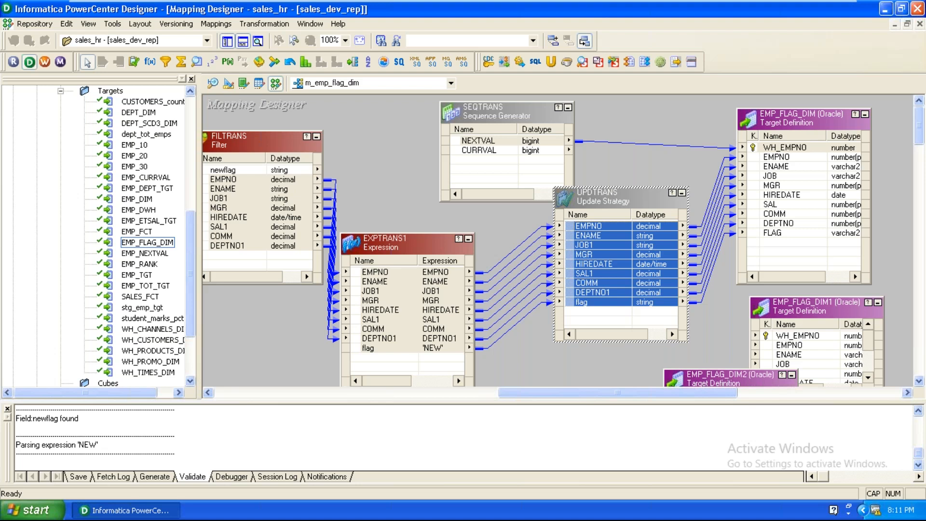
Step: Tidy the canvas by clearing port selections and nudging FILTRANS to the right
left_click(392, 195)
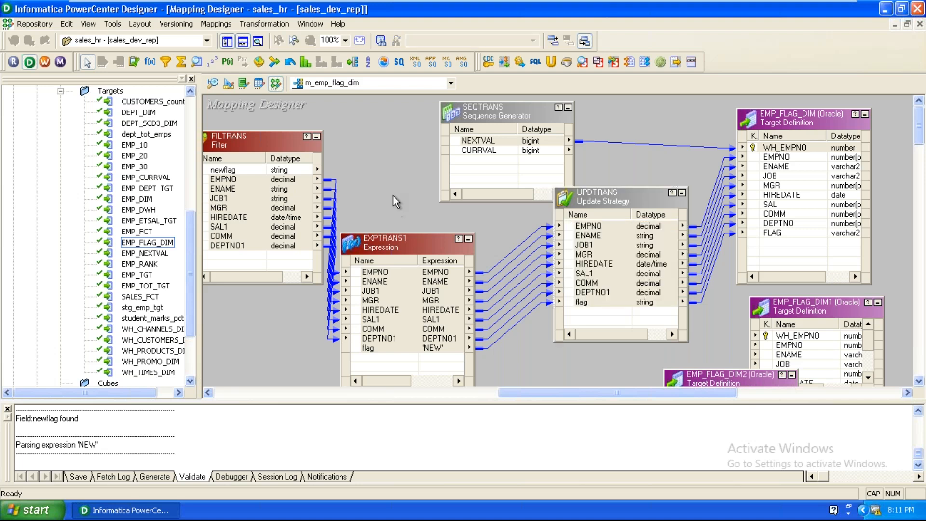
scroll(392, 195, "down", 2)
scroll(395, 200, "down", 2)
left_click_drag(411, 120, 495, 105)
left_click(357, 323)
scroll(357, 322, "up", 4)
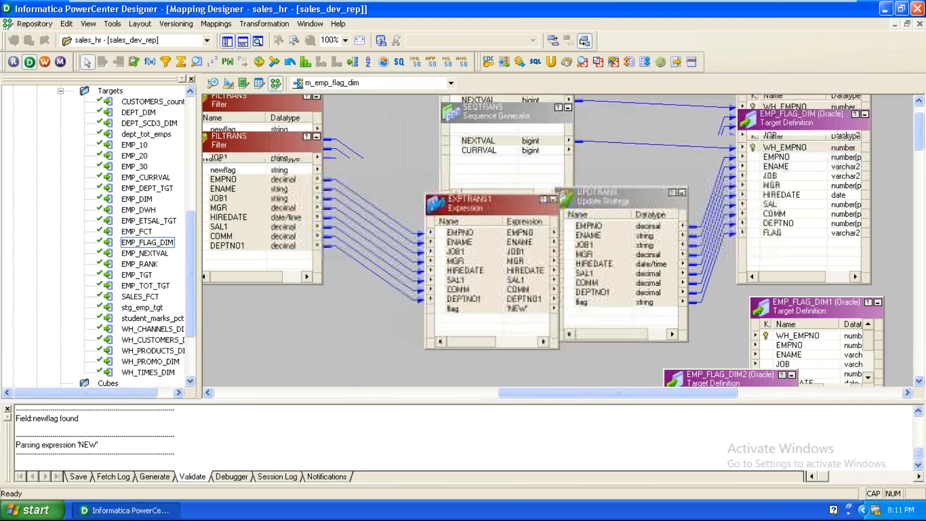
left_click_drag(564, 394, 415, 396)
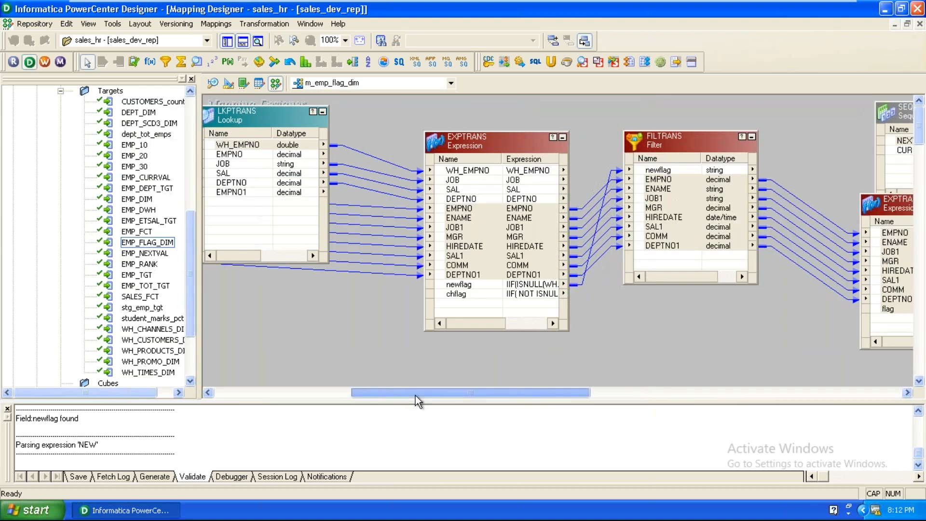
left_click(653, 144)
left_click_drag(653, 147, 685, 138)
left_click(596, 306)
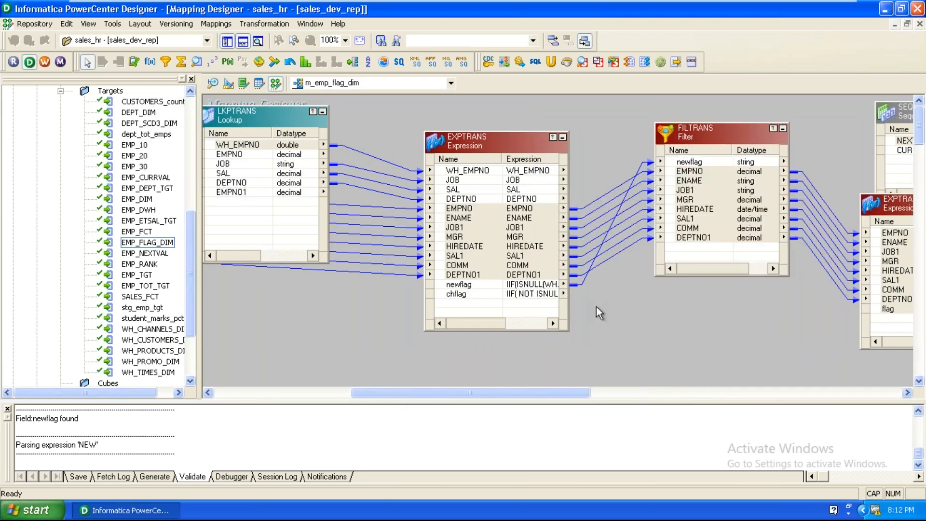
scroll(596, 306, "down", 2)
scroll(596, 306, "up", 2)
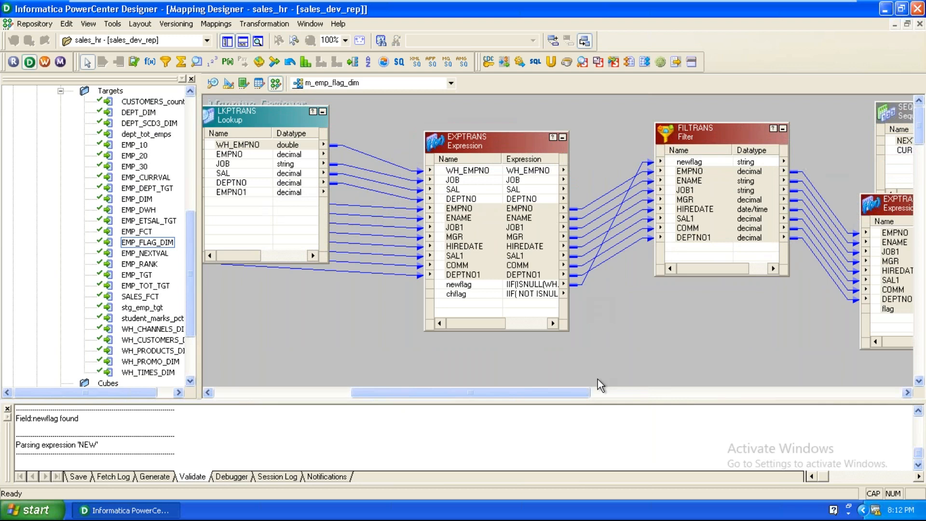
Step: Place a new filter, FILTRANS1, and link EXPTRANS's WH_EMPNO port into it
left_click(165, 62)
left_click(690, 336)
left_click_drag(473, 171, 734, 374)
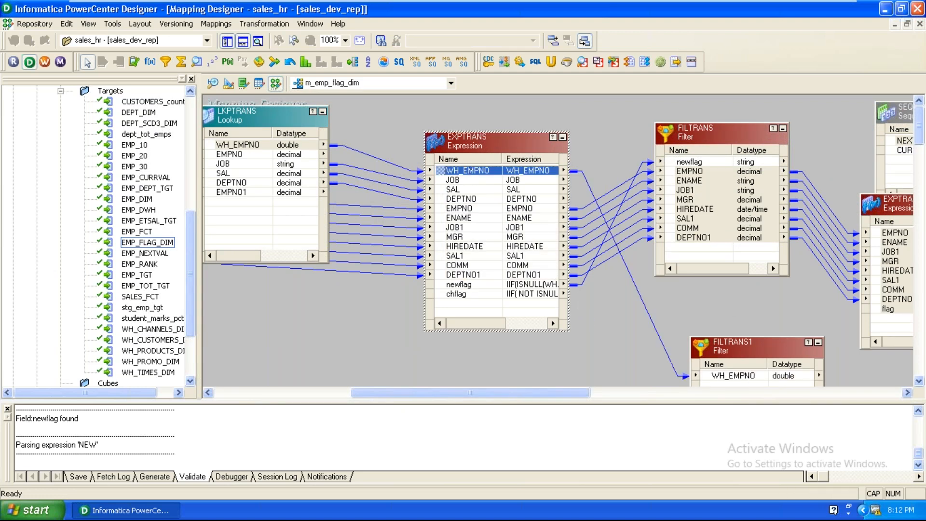
Step: Drop WH_EMPNO into FILTRANS1, then shift EXPTRANS1 up-left between FILTRANS and UPDTRANS
left_click(662, 349)
left_click_drag(520, 391, 578, 397)
left_click_drag(771, 331, 725, 297)
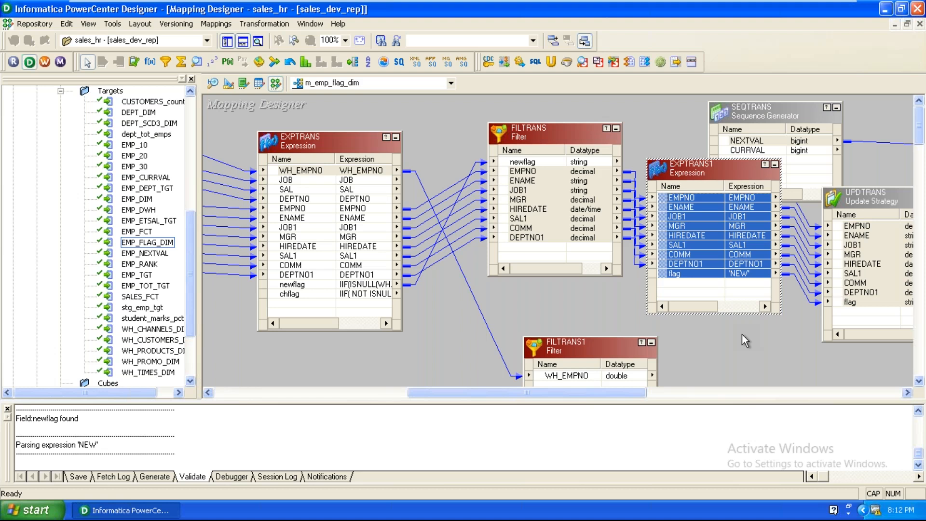
double_click(872, 201)
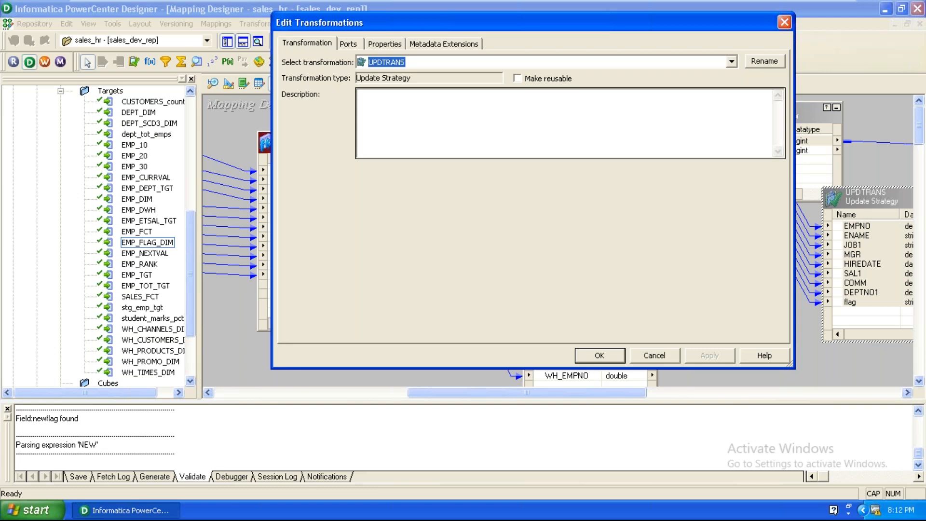
left_click(386, 47)
left_click(372, 120)
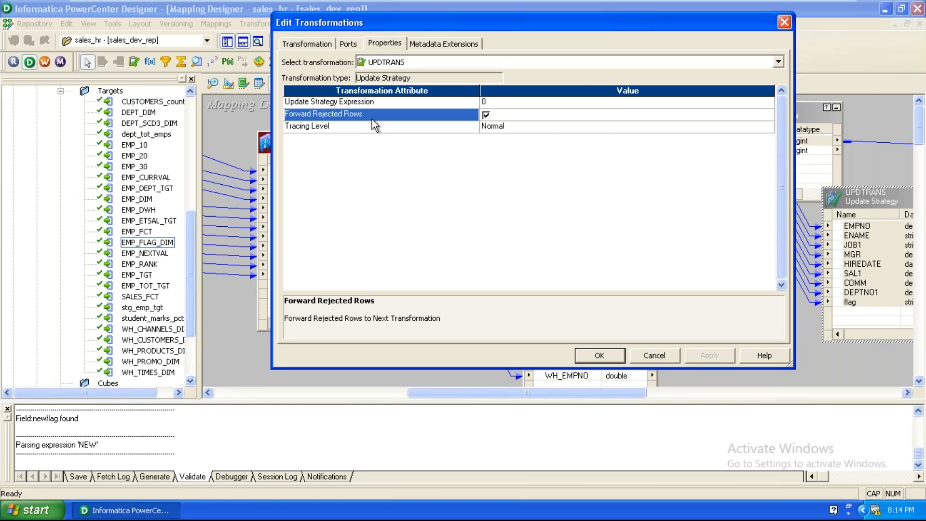
left_click(599, 355)
scroll(700, 349, "down", 2)
scroll(409, 312, "up", 2)
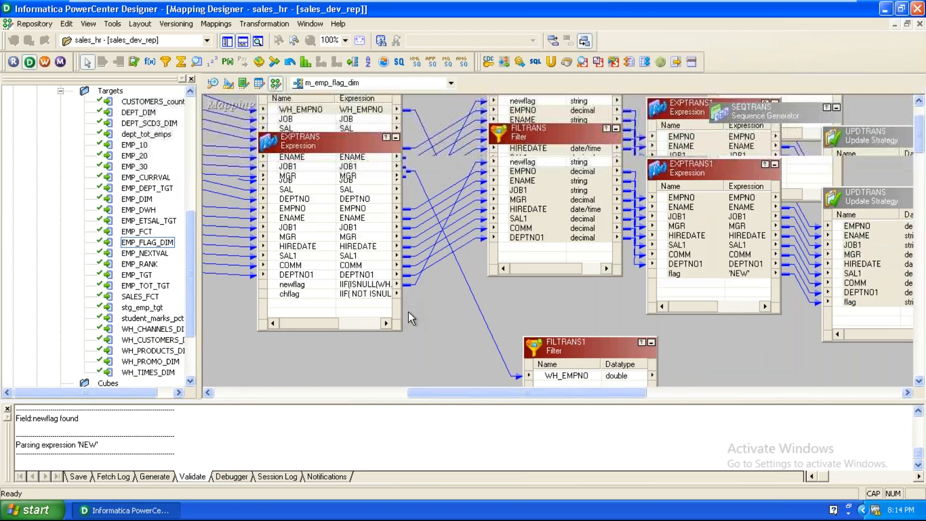
Step: Link EXPTRANS's EMPNO through chflag ports, excluding newflag, into FILTRANS1
left_click(305, 208)
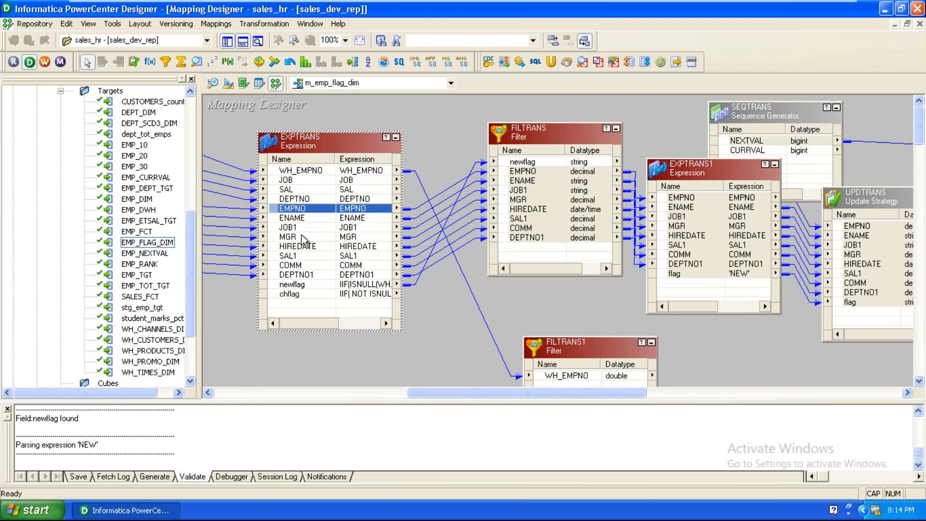
left_click(302, 295, "shift")
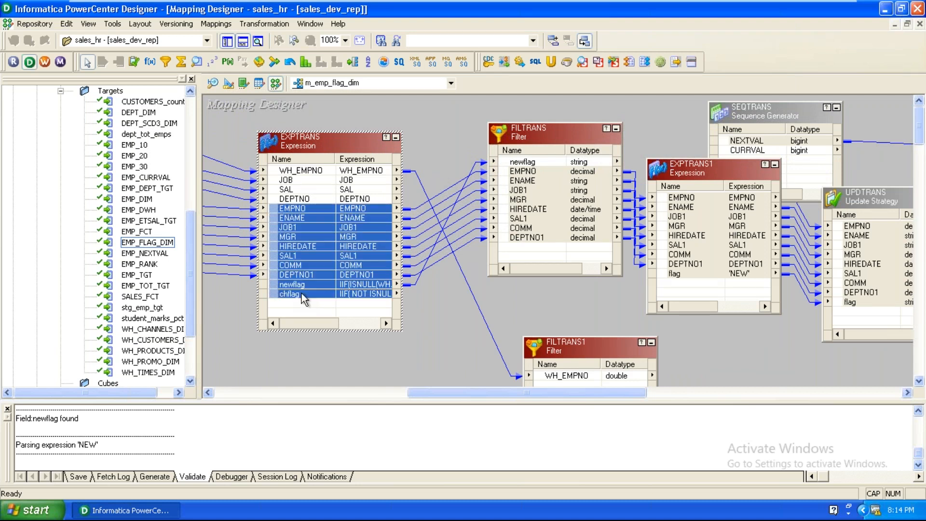
left_click(302, 288, "ctrl")
left_click_drag(285, 212, 603, 384)
left_click(507, 275)
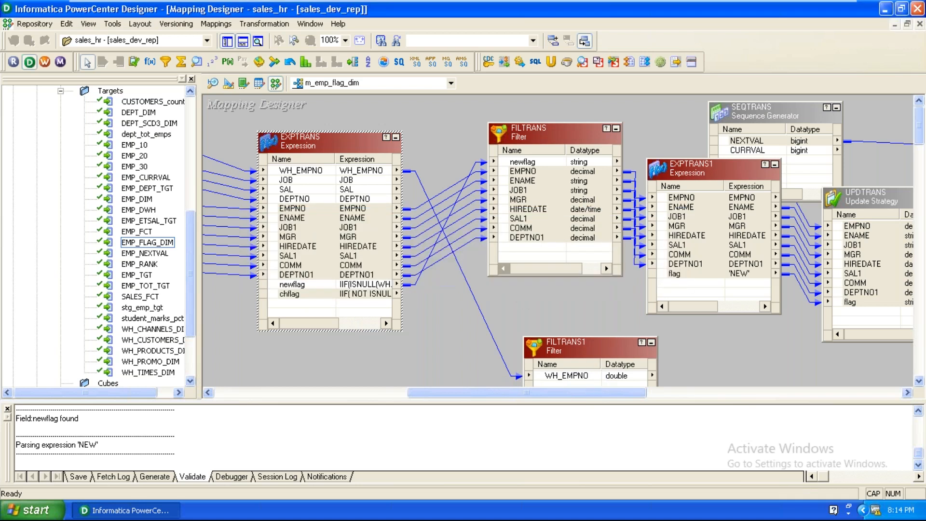
left_click_drag(581, 342, 537, 233)
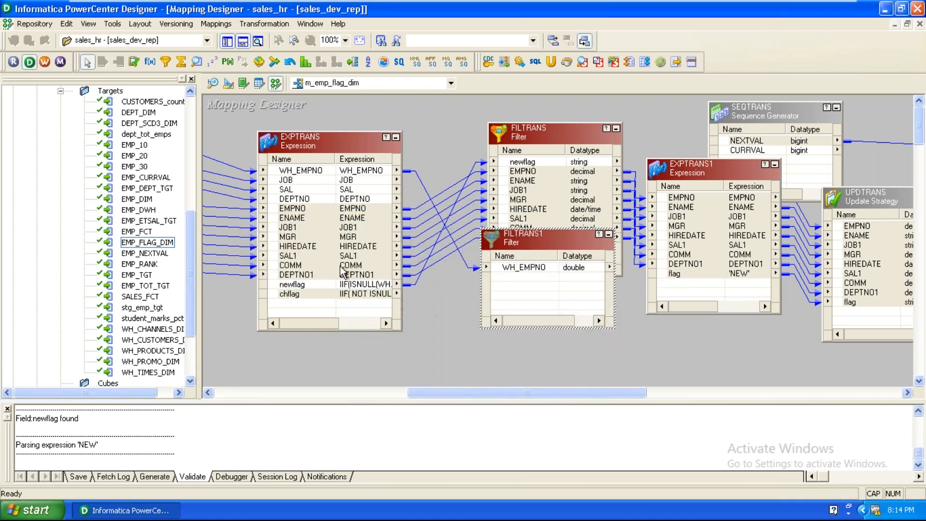
left_click_drag(291, 217, 508, 289)
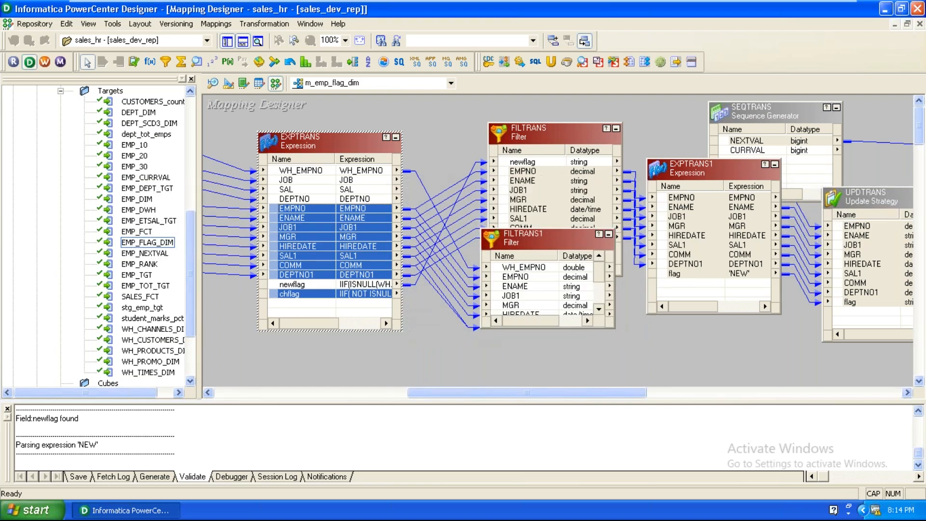
Step: Set FILTRANS1's filter condition to chflag and apply it
double_click(534, 236)
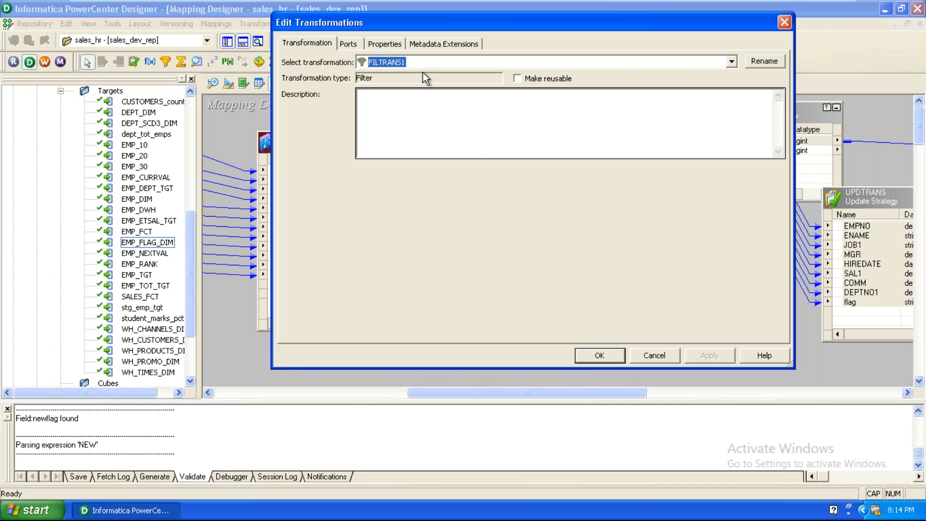
left_click(385, 43)
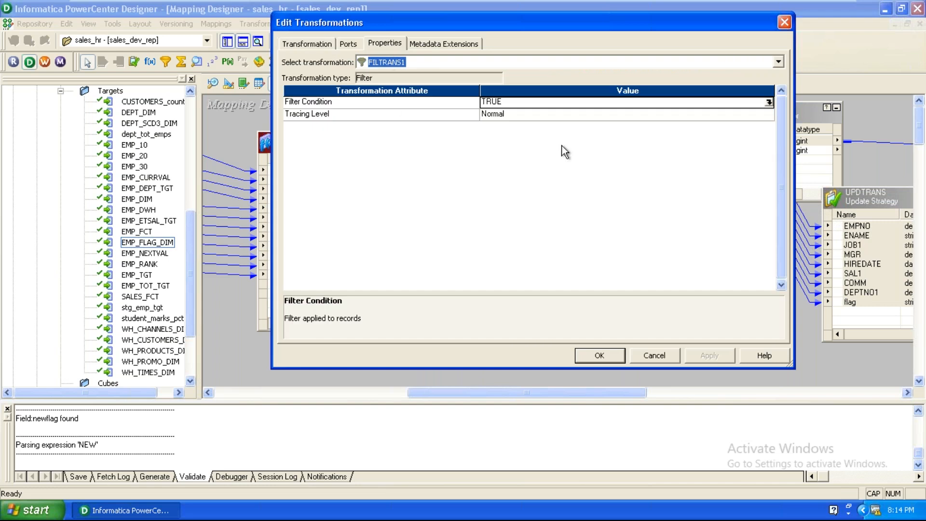
left_click(769, 102)
left_click(769, 102)
left_click(535, 68)
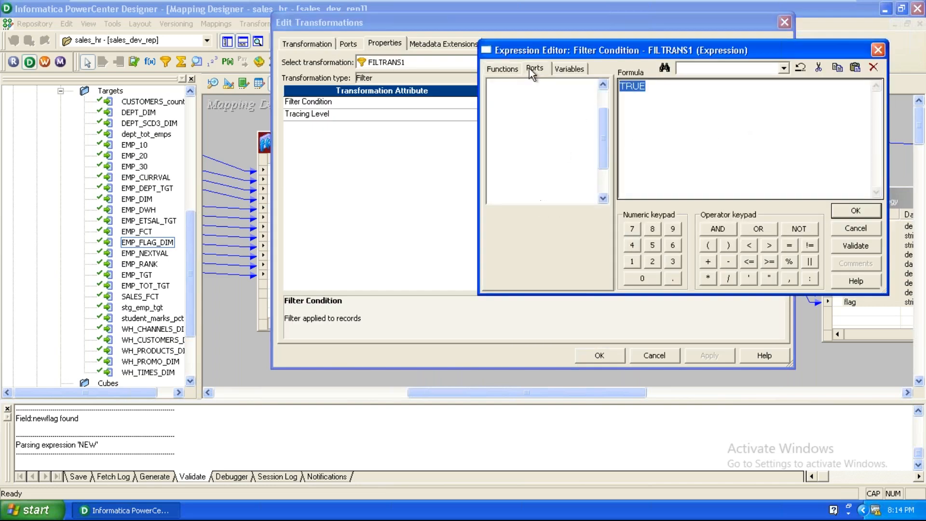
double_click(542, 191)
left_click(855, 211)
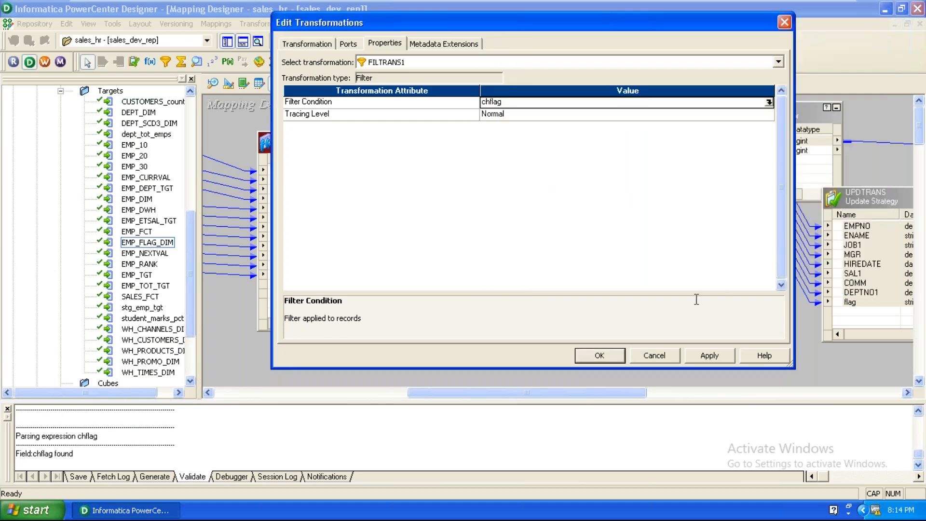
left_click(704, 359)
left_click(598, 356)
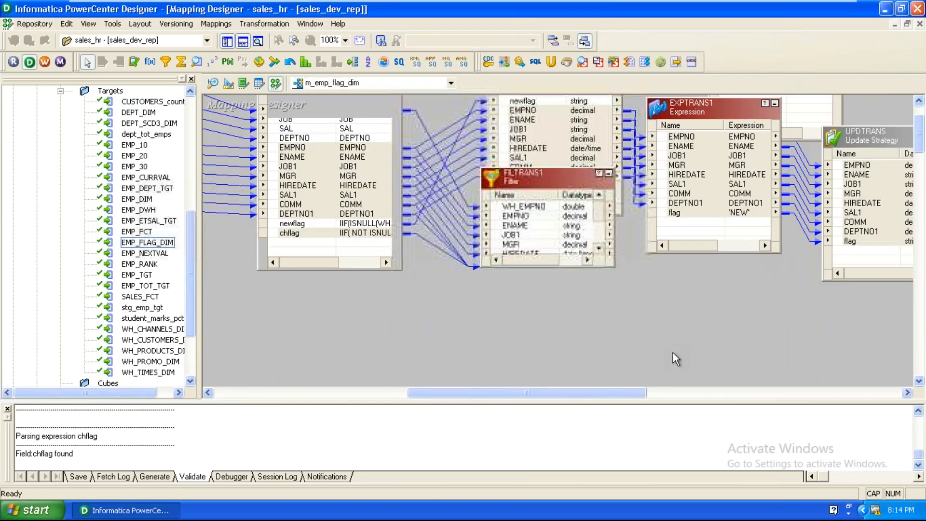
Step: Place EXPTRANS2 beside FILTRANS1 and link FILTRANS1's WH_EMPNO through DEPTNO1 ports into it
left_click_drag(539, 193, 531, 304)
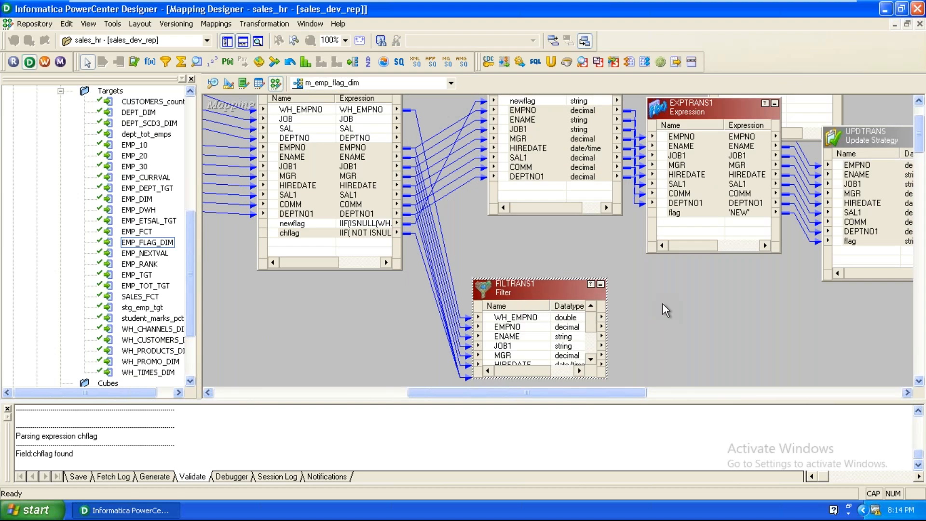
left_click(150, 62)
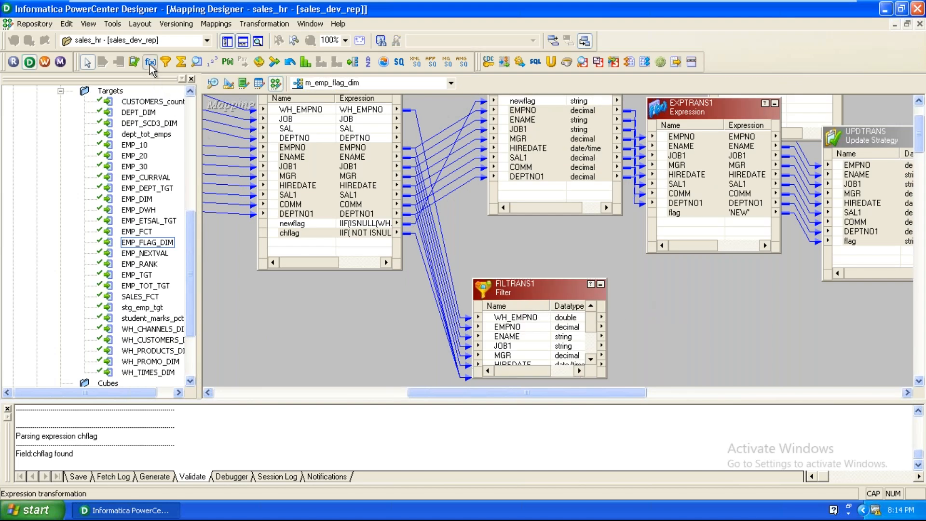
left_click(698, 309)
left_click_drag(732, 325, 667, 303)
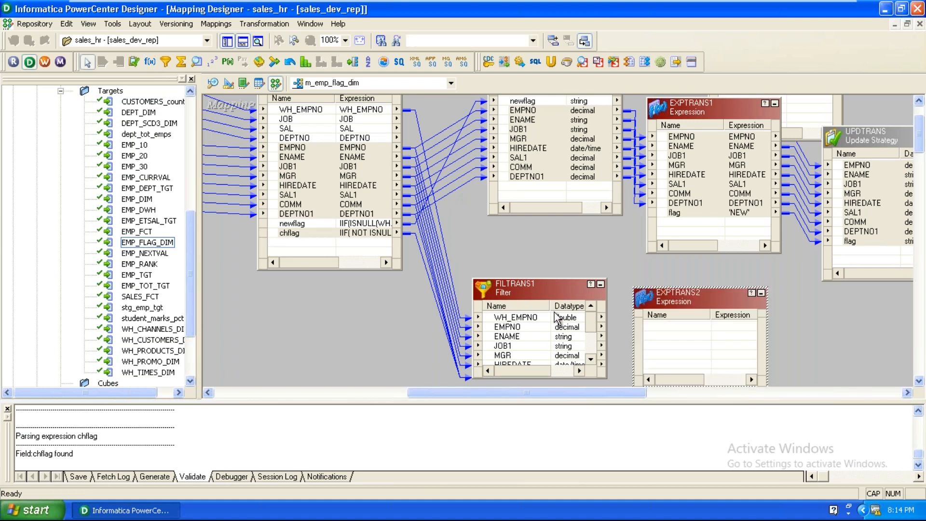
left_click_drag(521, 278, 518, 217)
left_click(515, 256)
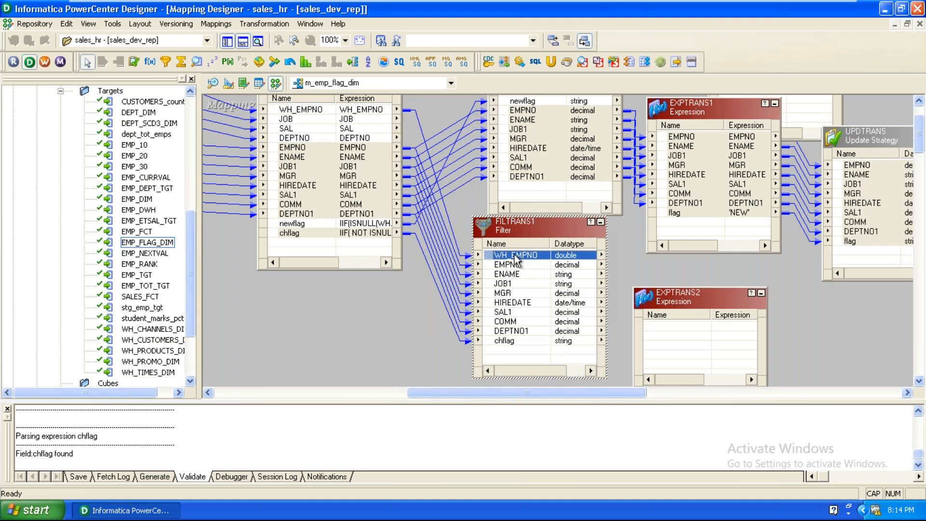
left_click(526, 330, "shift")
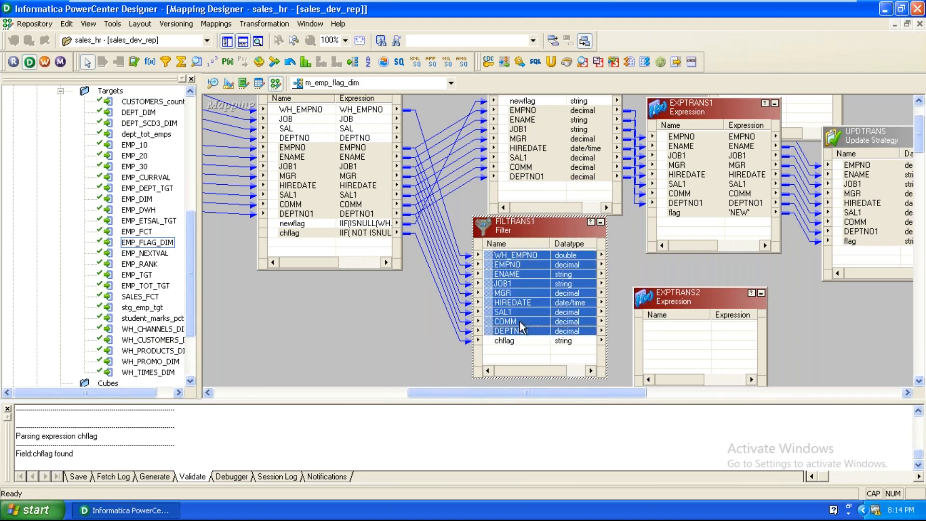
left_click_drag(499, 267, 685, 338)
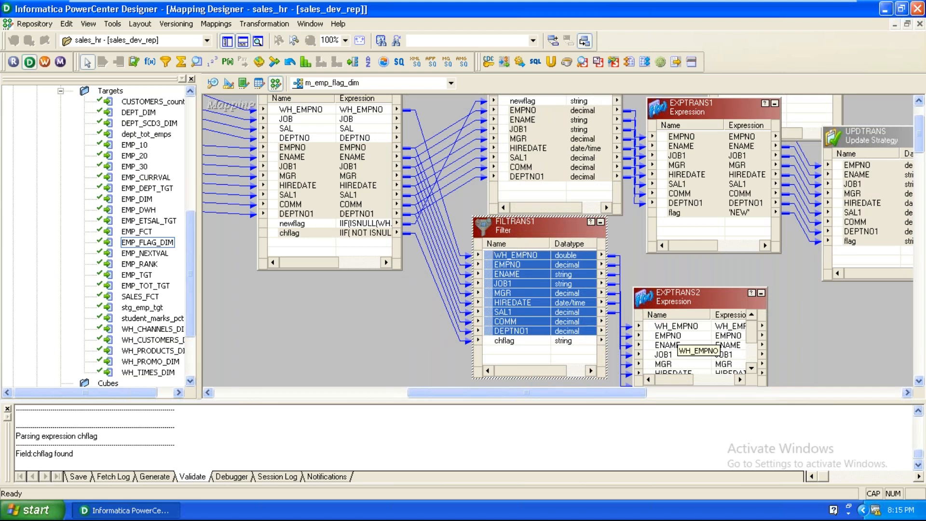
Step: Make WH_EMPNO input-only and add a double port NEW_WH_EMPNO to EXPTRANS2
double_click(723, 297)
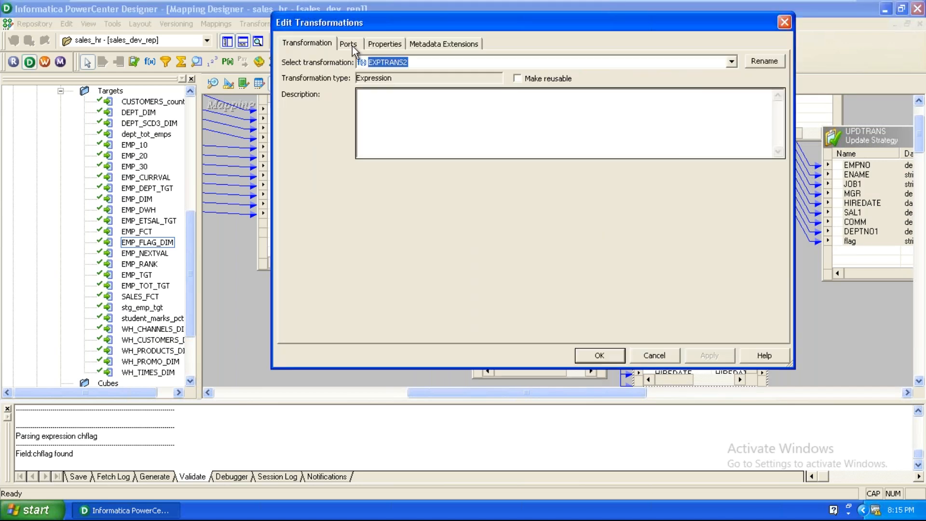
left_click(352, 46)
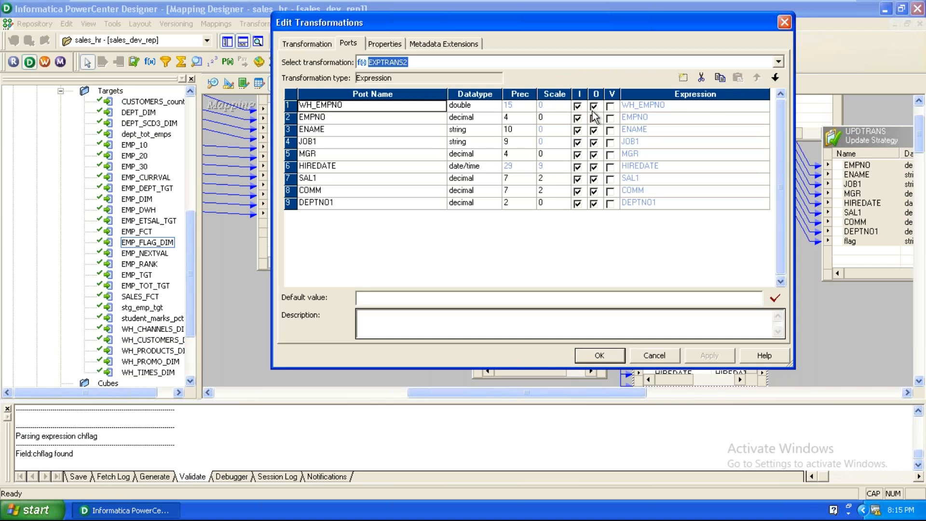
left_click(593, 106)
left_click(680, 82)
type("NEW_WH_")
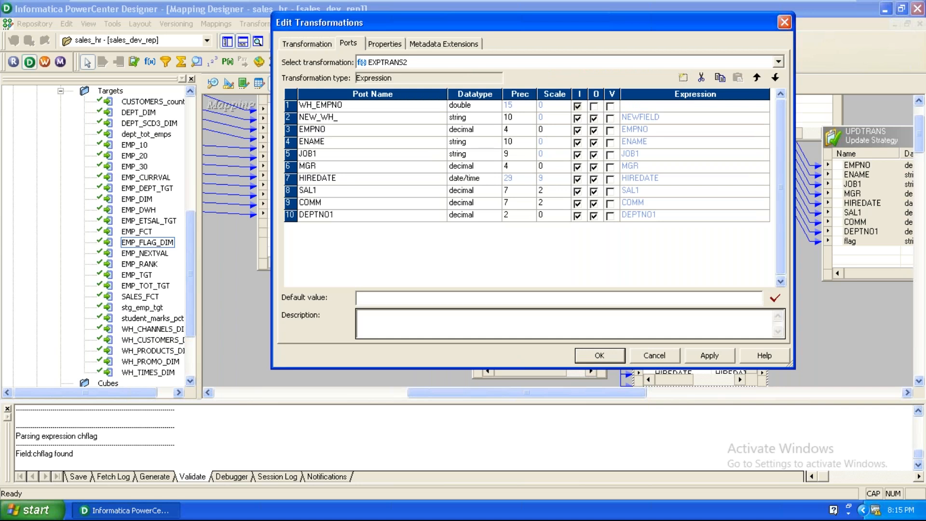
type("EMPNO")
left_click(470, 119)
left_click(470, 118)
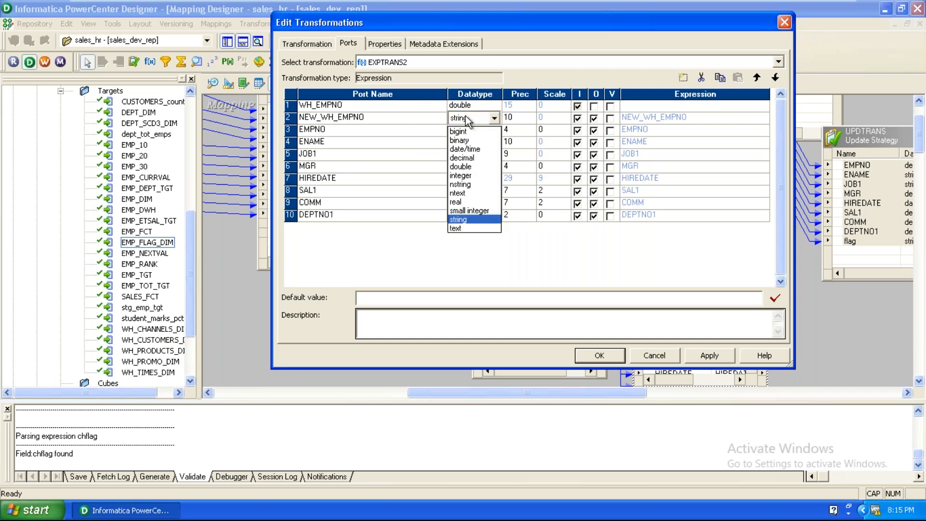
left_click(471, 166)
Step: Make NEW_WH_EMPNO output-only with the expression WH_EMPNO + 1
left_click(577, 118)
left_click(733, 118)
left_click(764, 118)
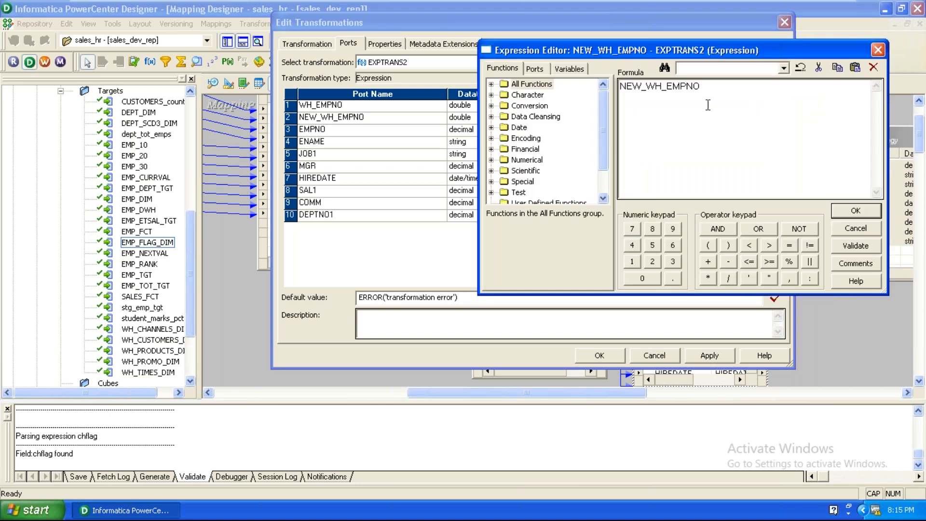
left_click(536, 72)
left_click(542, 106)
double_click(542, 106)
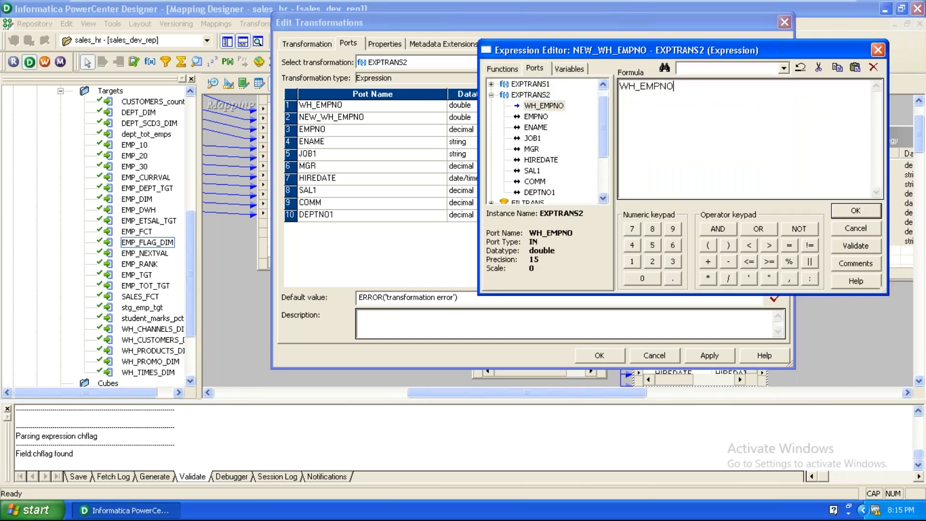
left_click(703, 264)
left_click(635, 261)
left_click(833, 213)
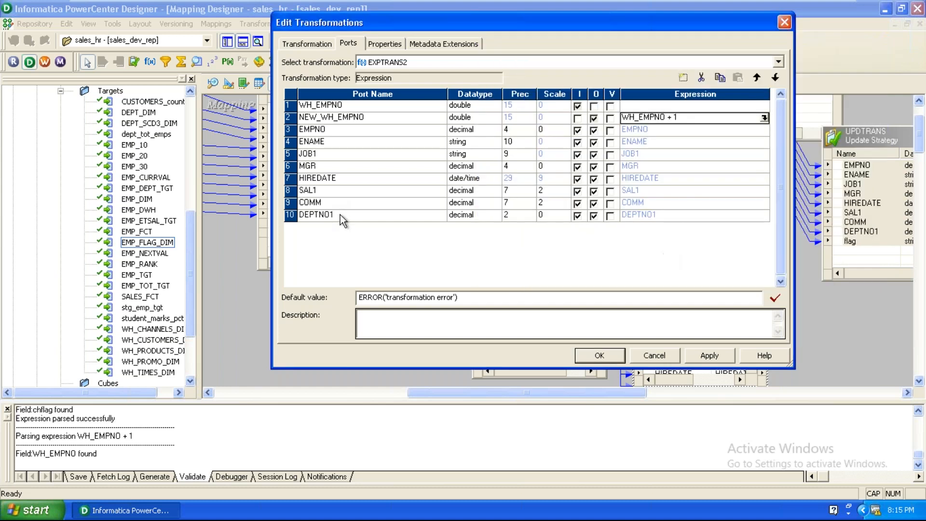
Step: Add an output-only FLAG port with expression 'NEW' and confirm the changes
left_click(683, 78)
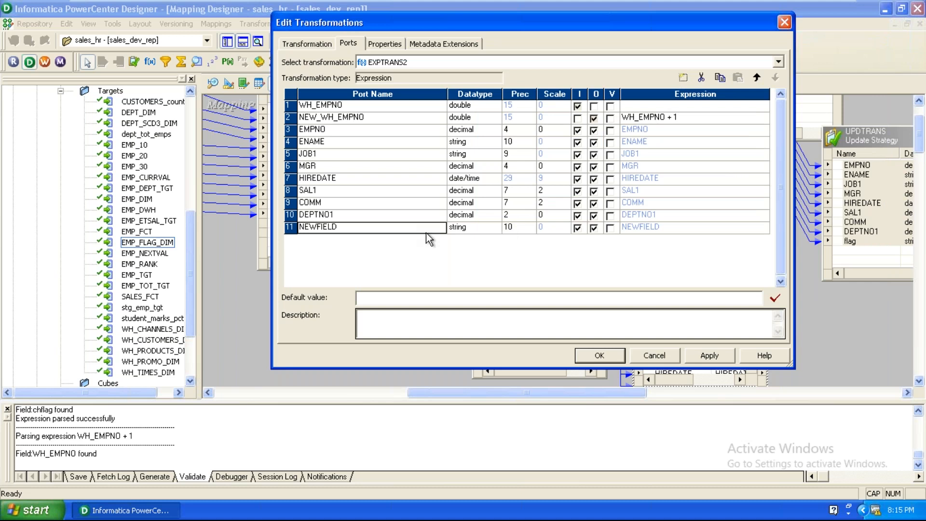
type("FLAG")
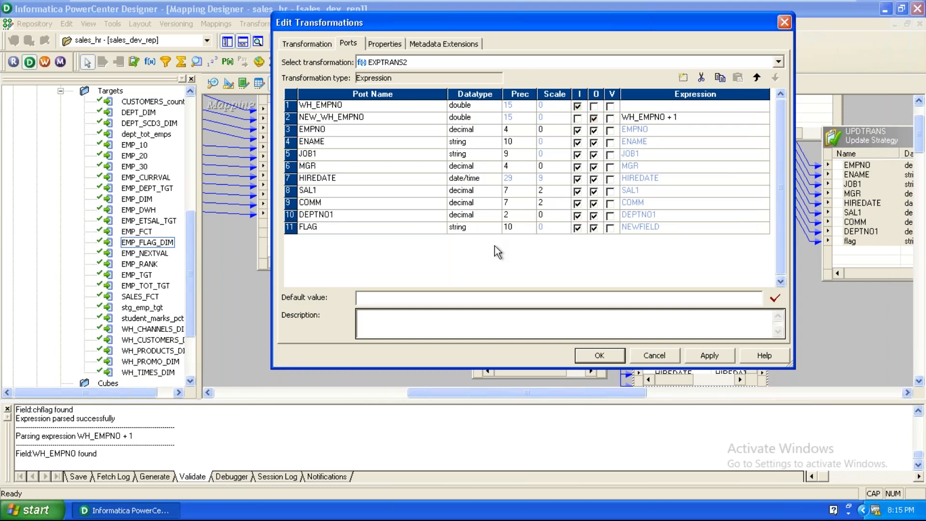
left_click(577, 228)
left_click(698, 230)
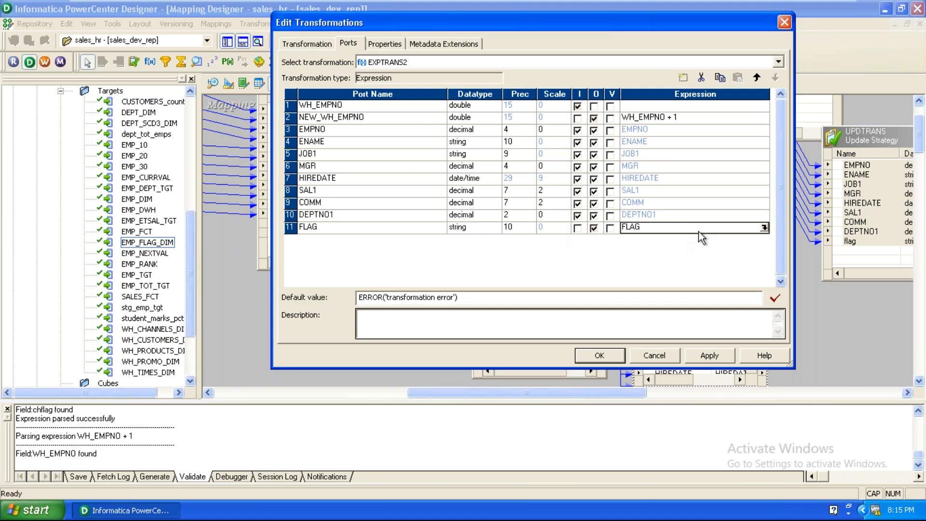
type("'NEW")
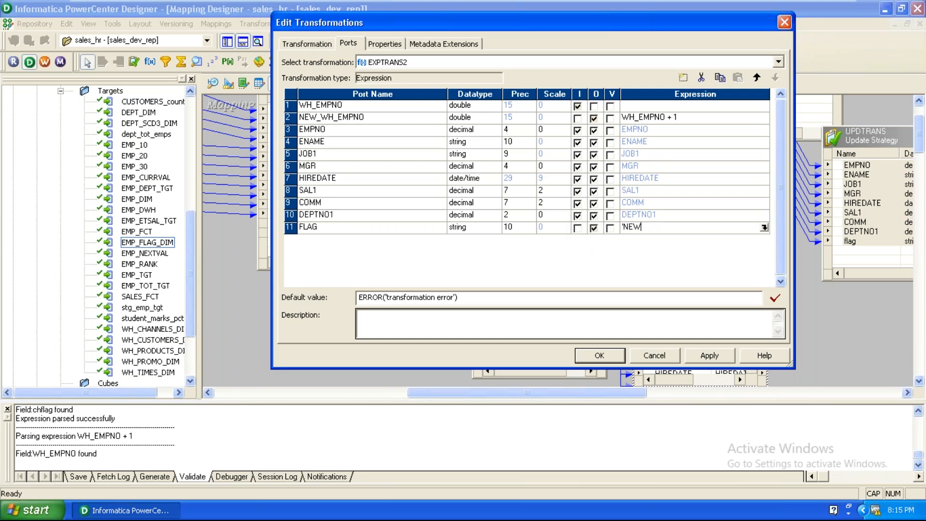
type("'")
left_click(599, 356)
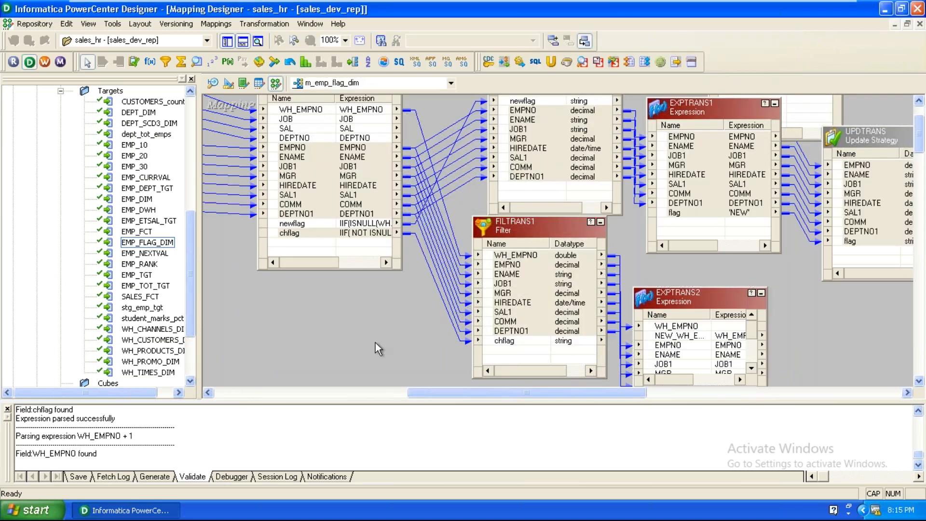
Step: Make room on the canvas and place a new Update Strategy, UPDTRANS1
scroll(375, 342, "down", 2)
scroll(456, 392, "down", 2)
left_click_drag(456, 392, 573, 392)
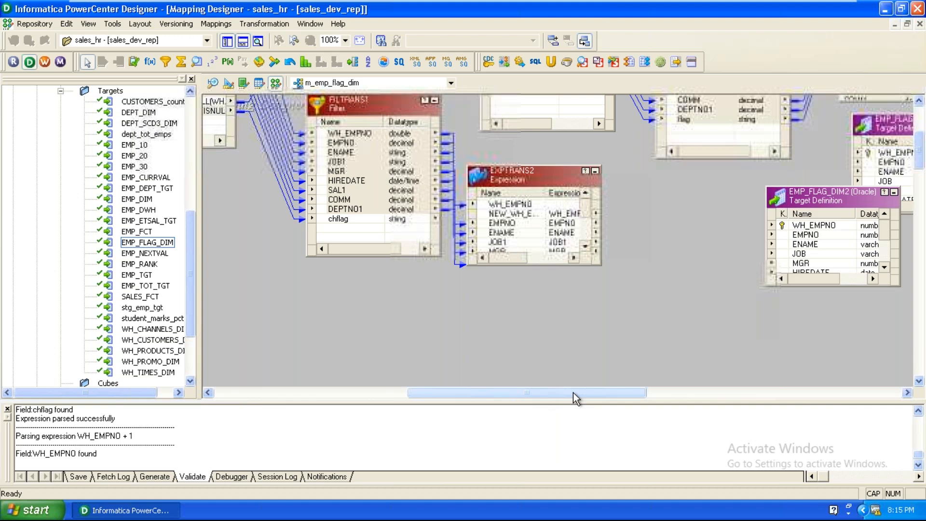
left_click_drag(664, 208, 732, 334)
left_click_drag(354, 184, 395, 239)
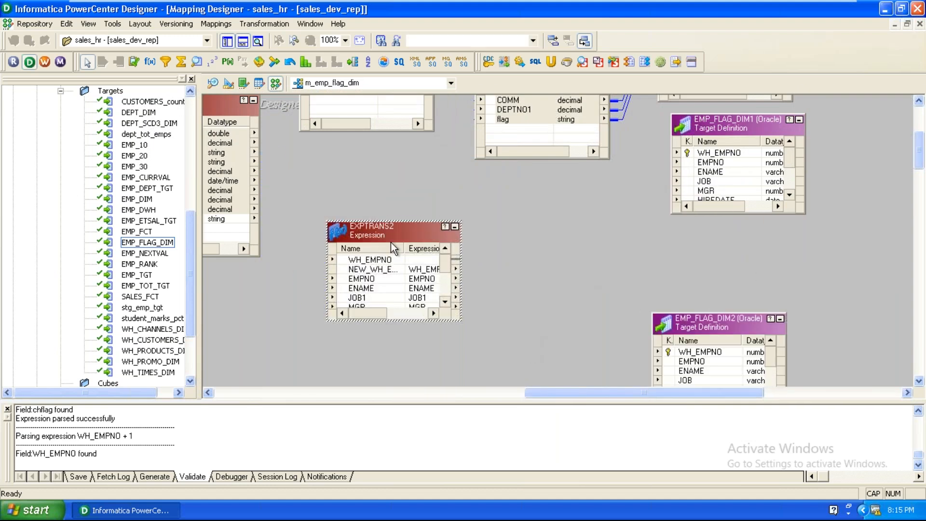
left_click(134, 61)
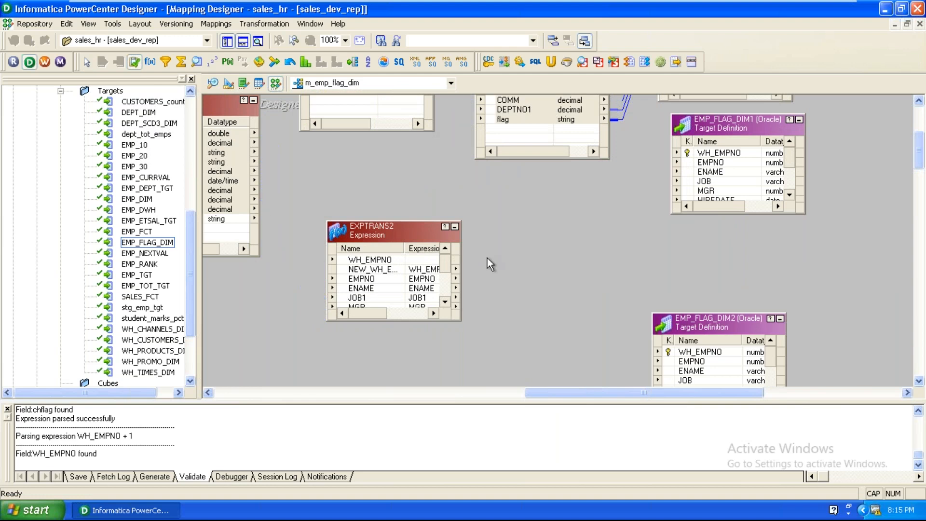
left_click(526, 264)
Step: Link EXPTRANS2's NEW_WH_EMPNO through FLAG ports into UPDTRANS1, keeping strategy expression 0
left_click_drag(390, 221, 389, 162)
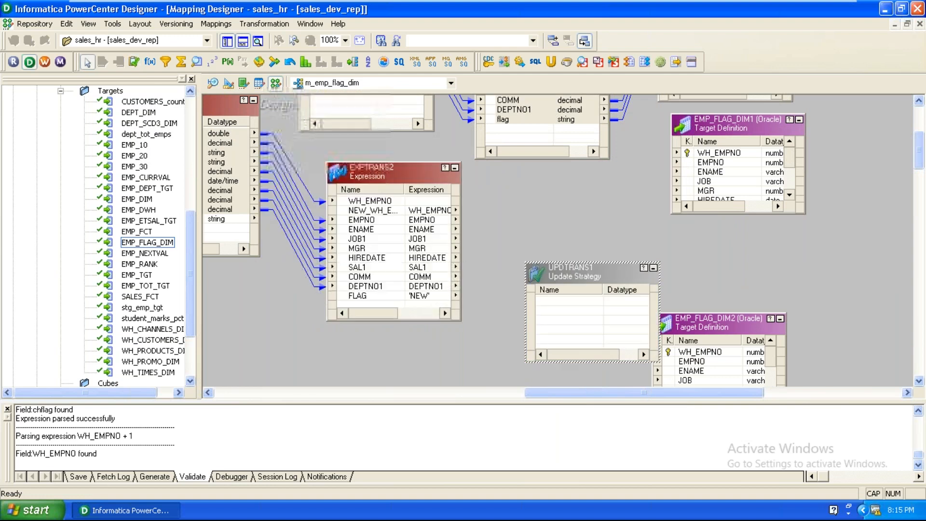
left_click(374, 211)
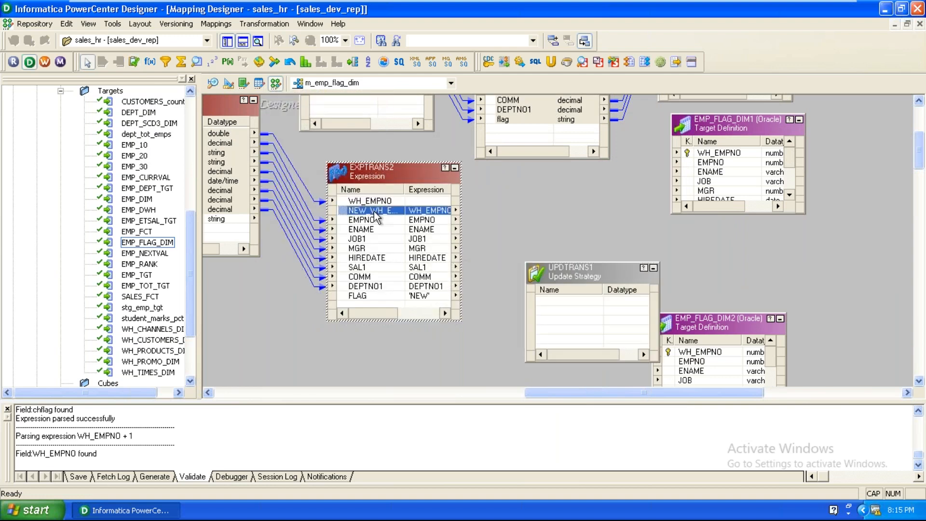
left_click(373, 301, "shift")
left_click_drag(364, 222, 570, 301)
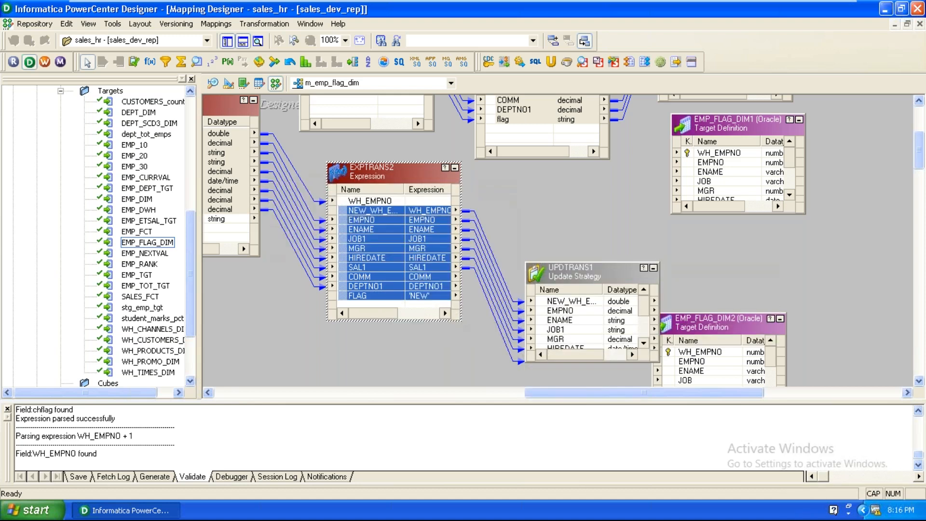
double_click(572, 282)
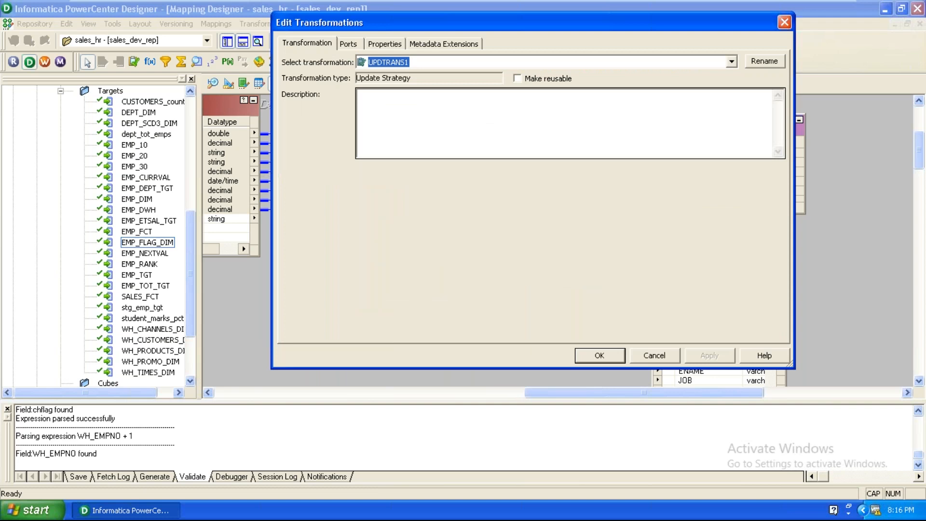
left_click(386, 44)
left_click(519, 107)
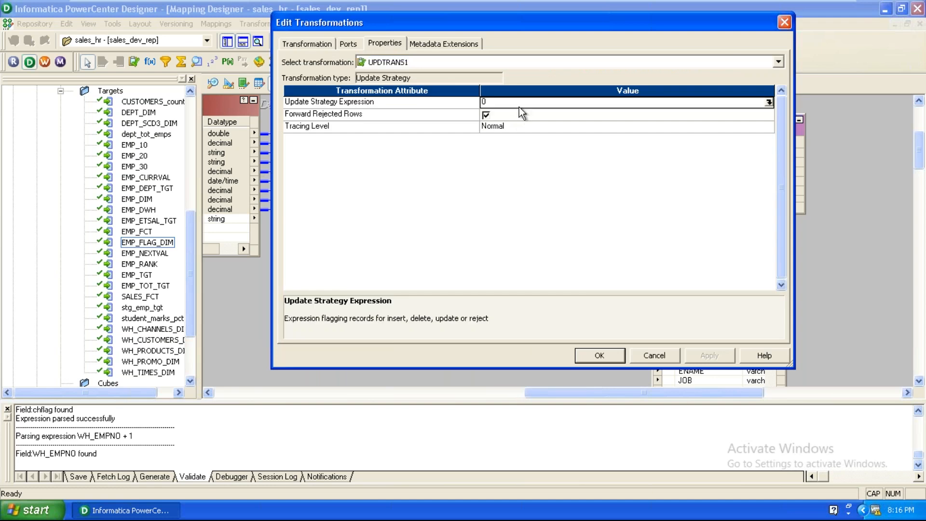
left_click(599, 355)
Step: Connect all UPDTRANS1 ports to the EMP_FLAG_DIM1 target columns
left_click_drag(708, 325, 741, 389)
left_click_drag(715, 129, 753, 258)
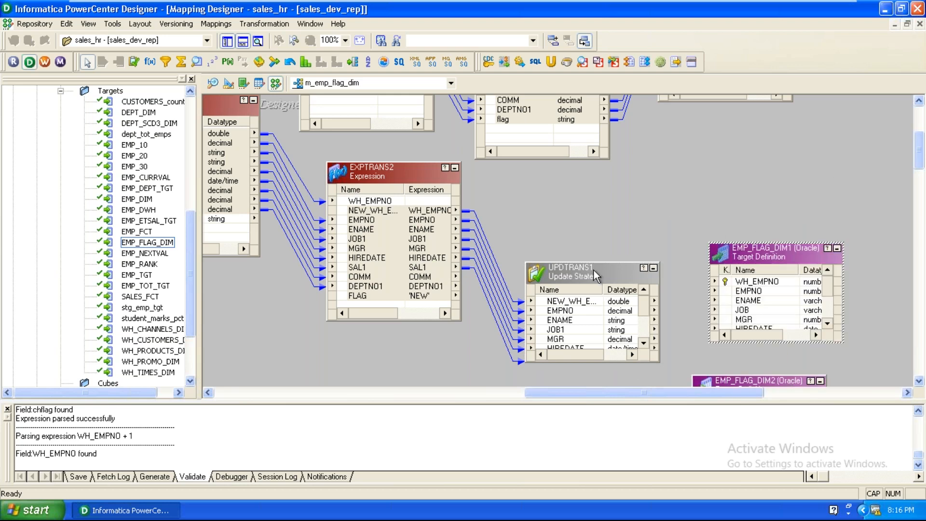
left_click_drag(617, 263, 618, 214)
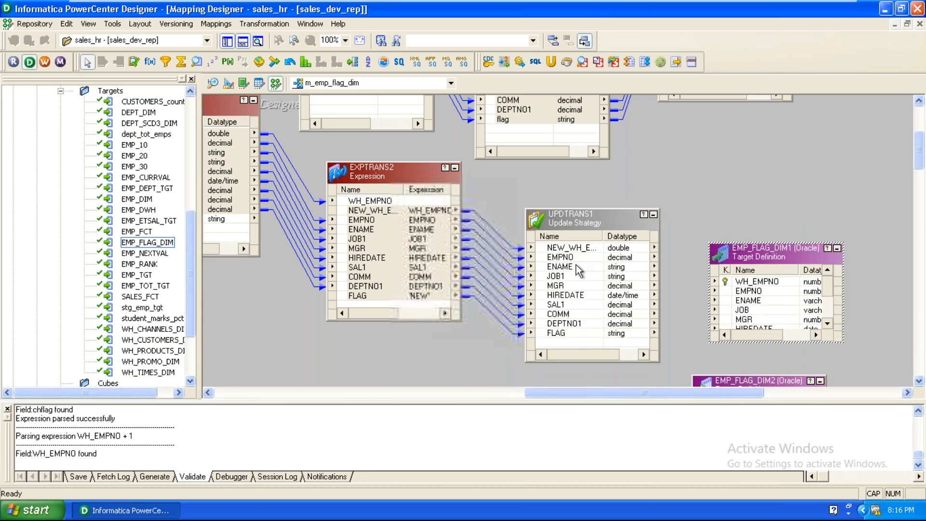
right_click(553, 249)
left_click(555, 252)
left_click_drag(554, 249, 744, 276)
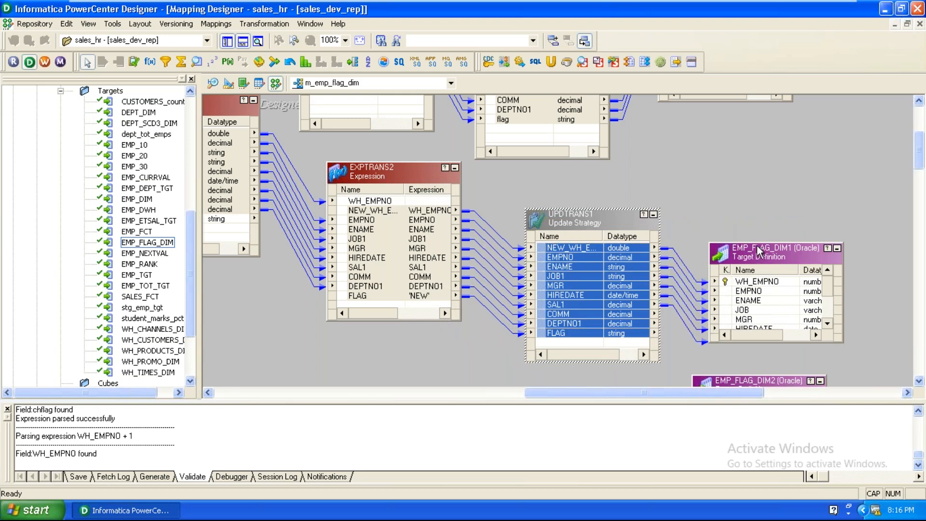
left_click_drag(753, 242, 751, 169)
Step: Tidy the canvas, moving EMP_FLAG_DIM2 down-left and clearing selections
left_click(701, 191)
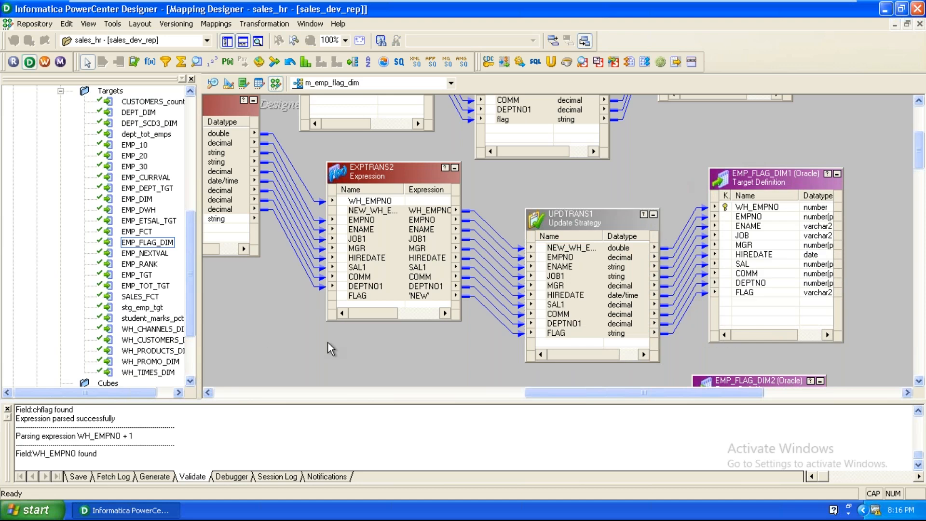
scroll(328, 342, "down", 1)
left_click_drag(745, 329, 674, 384)
left_click_drag(530, 404, 438, 395)
scroll(459, 338, "up", 1)
left_click_drag(510, 147, 512, 313)
left_click(519, 239)
scroll(354, 332, "down", 5)
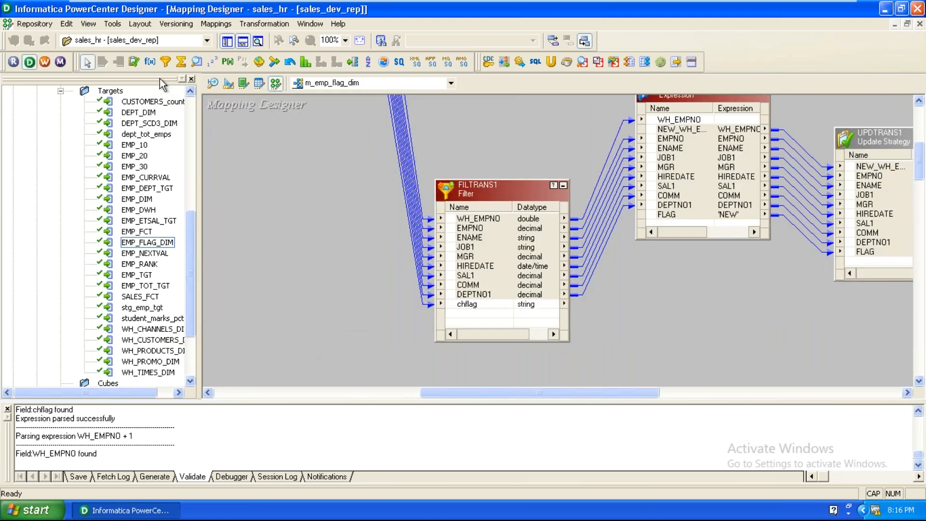
Step: Place Expression EXPTRANS3 below FILTRANS1 and link FILTRANS1's WH_EMPNO into it
left_click(150, 62)
left_click(629, 305)
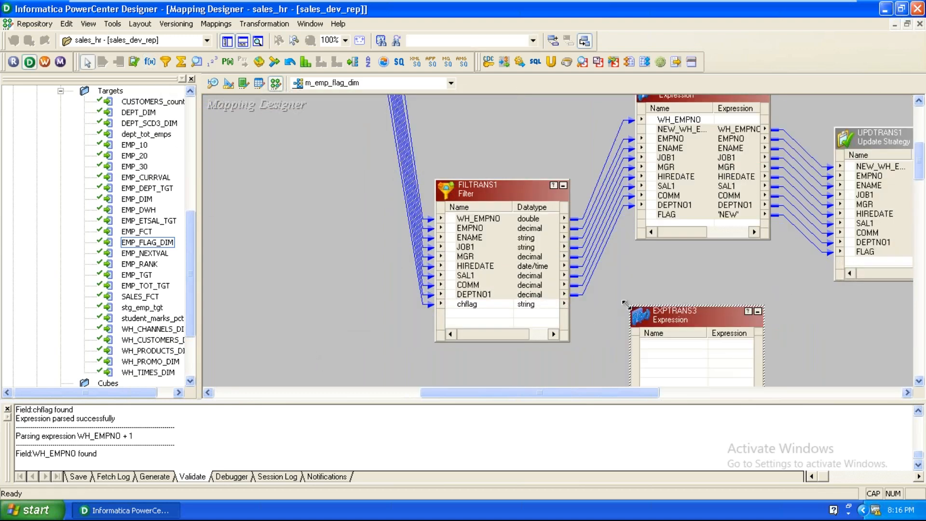
left_click(470, 219)
left_click_drag(470, 222, 665, 356)
Step: Add a string port named FLAG to EXPTRANS3
double_click(676, 323)
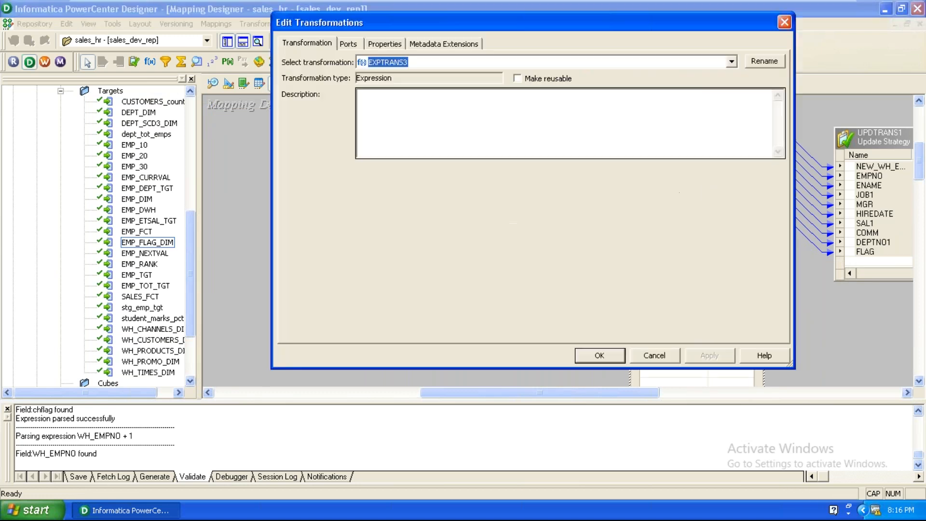
left_click(345, 46)
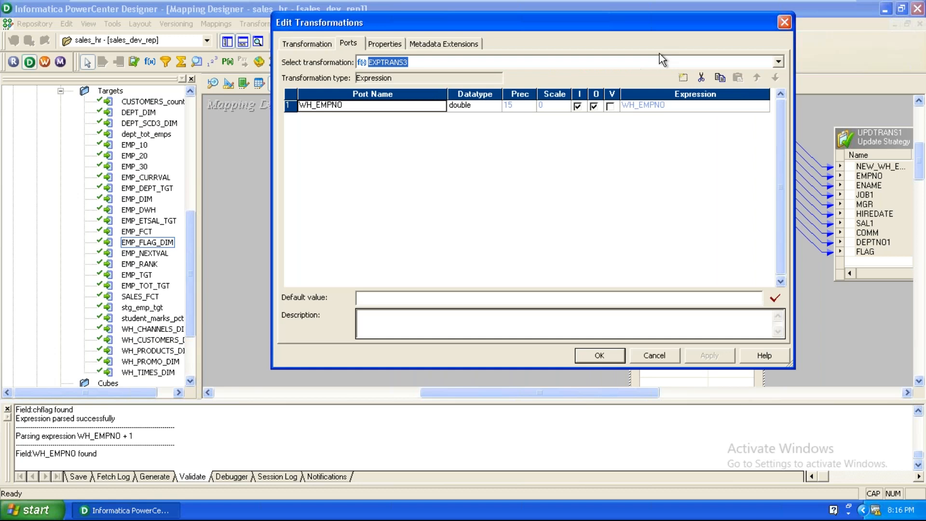
left_click(683, 77)
type("FLAG")
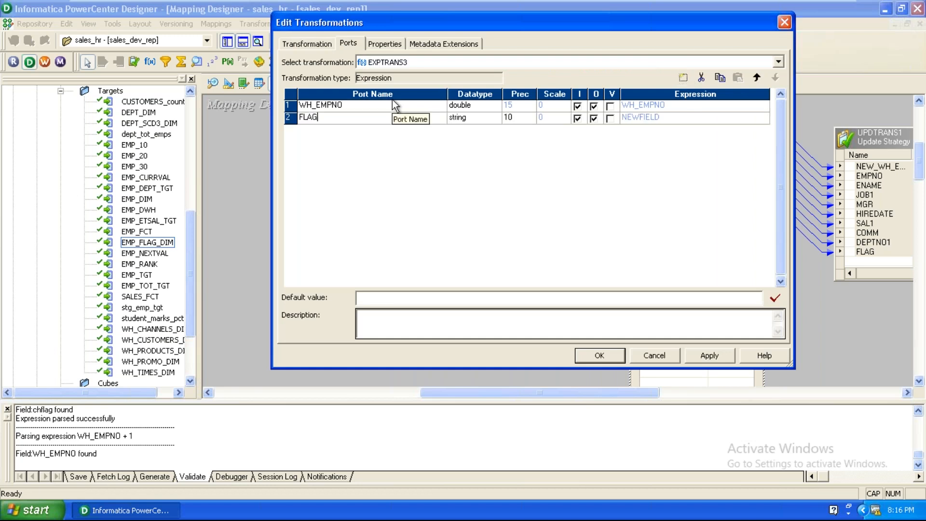
left_click(463, 118)
left_click(494, 117)
left_click(463, 217)
Step: Make FLAG output-only with the expression 'OLD' and confirm
left_click(577, 118)
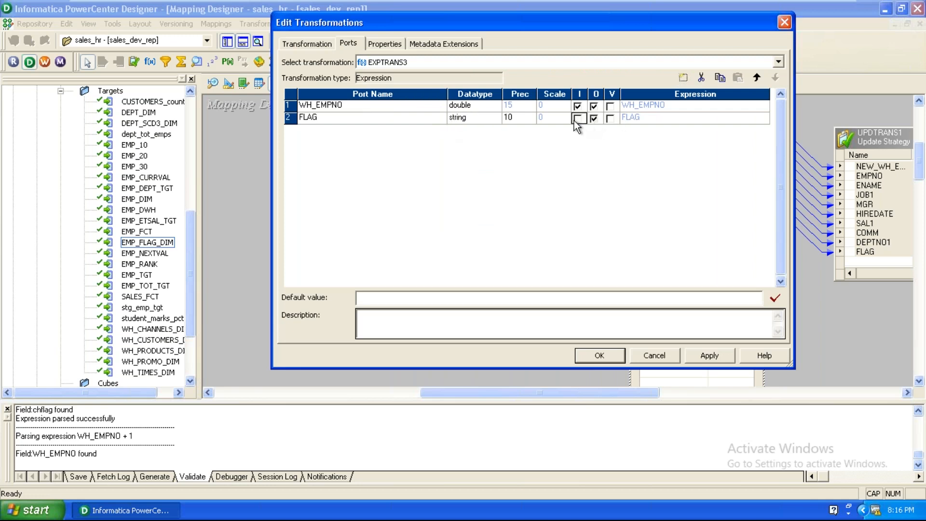
left_click(673, 119)
key("BackSpace")
key("BackSpace")
key("BackSpace")
key("BackSpace")
type("'OLD'")
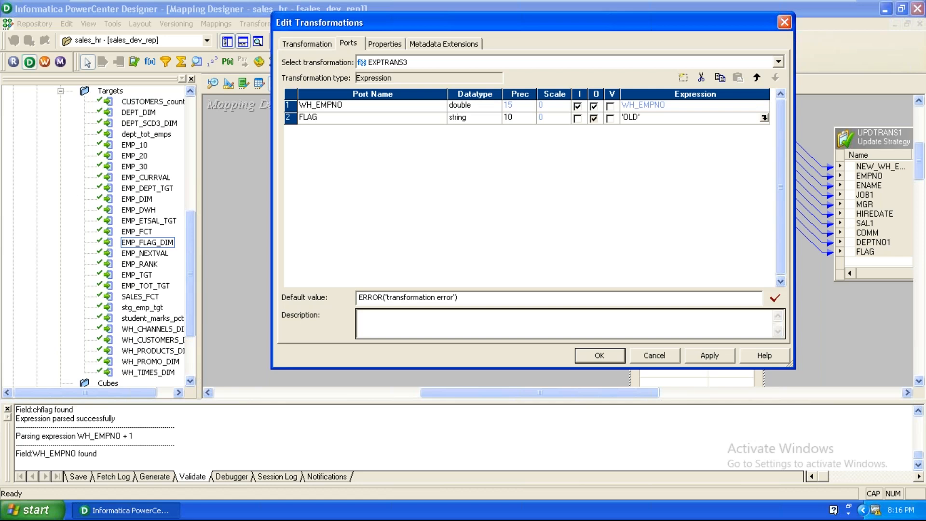
left_click(695, 358)
left_click(601, 357)
left_click_drag(506, 388, 615, 393)
scroll(617, 364, "down", 5)
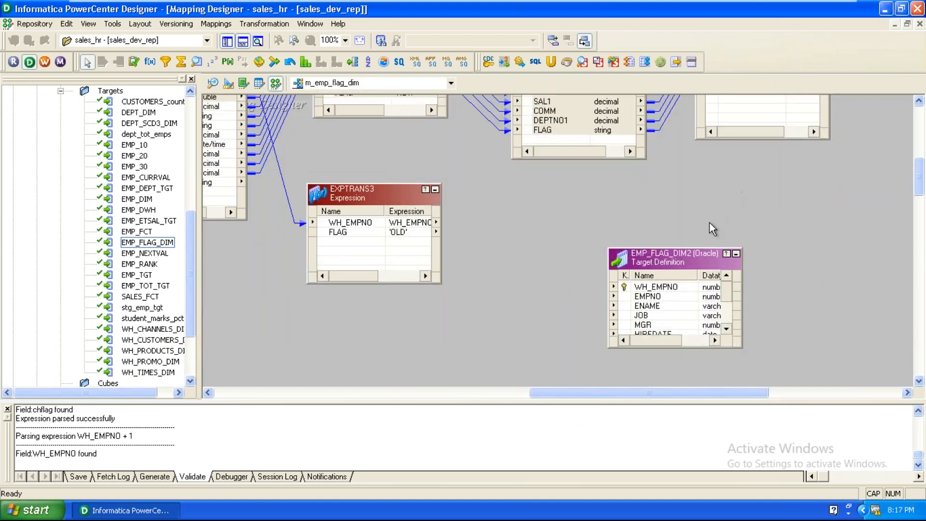
Step: Place Update Strategy UPDTRANS2 and link EXPTRANS3's WH_EMPNO and FLAG into it
left_click_drag(719, 249, 768, 190)
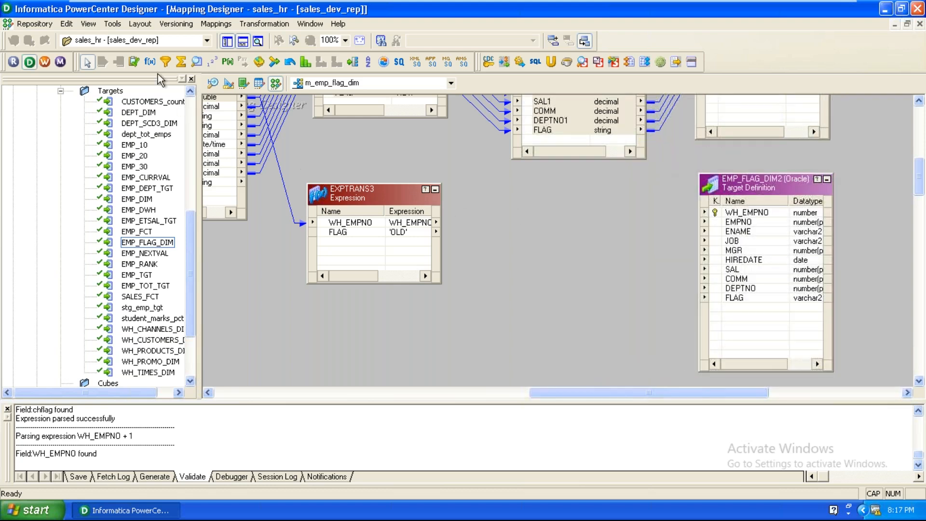
left_click(134, 62)
left_click(523, 236)
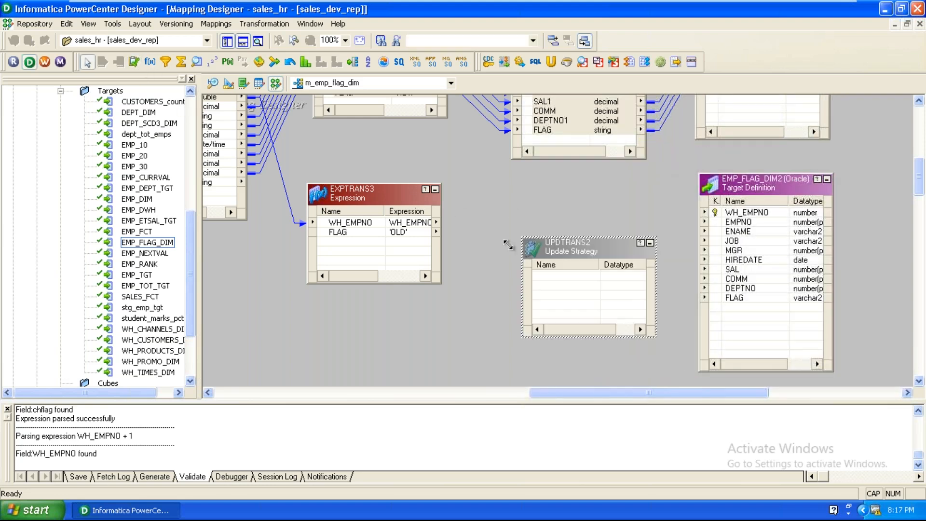
left_click_drag(352, 225, 621, 295)
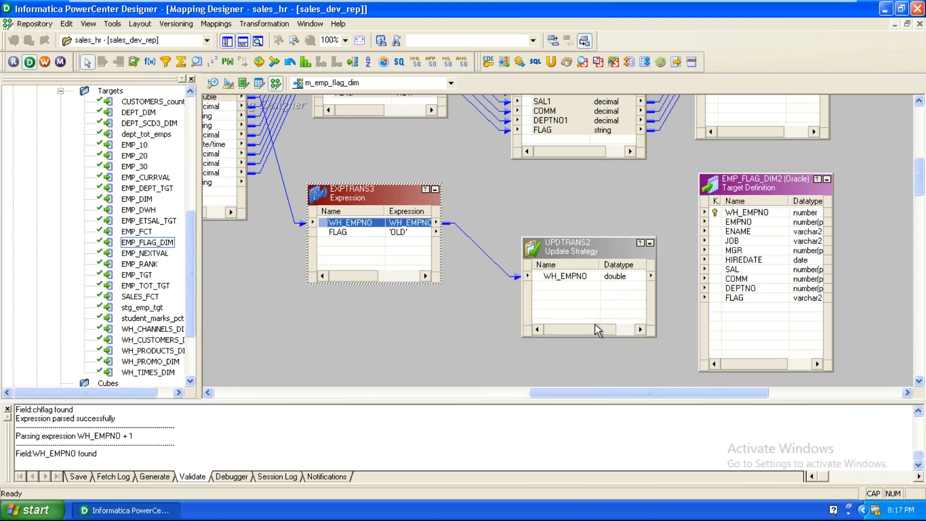
left_click_drag(340, 233, 603, 323)
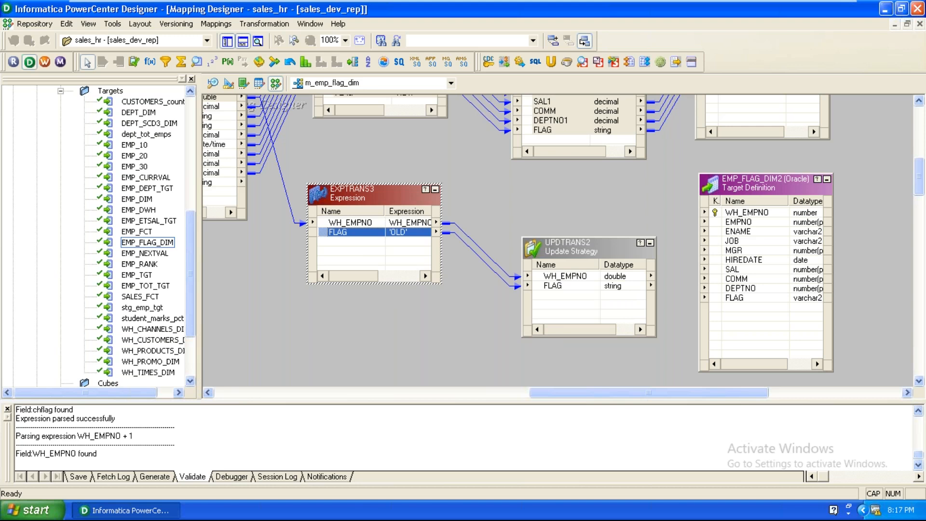
Step: Keep UPDTRANS2's strategy expression and connect WH_EMPNO and FLAG to EMP_FLAG_DIM2's columns
double_click(607, 276)
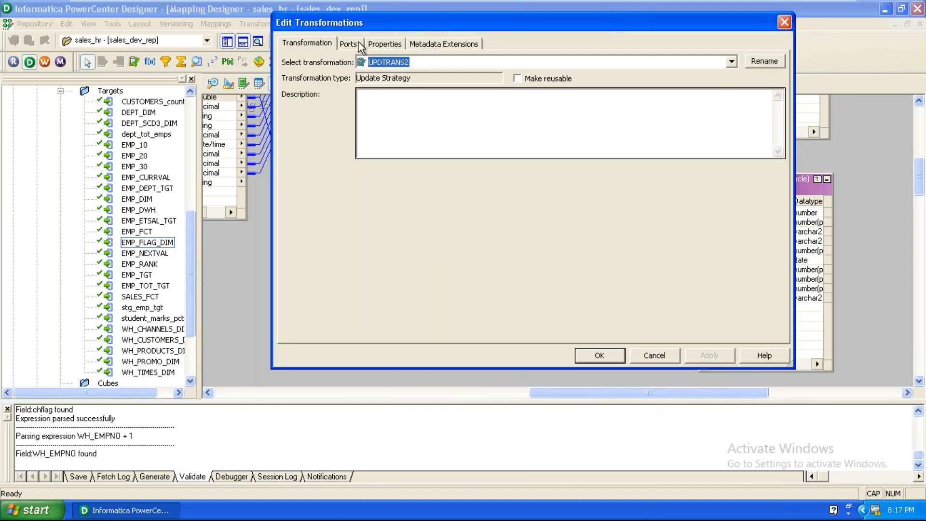
left_click(385, 44)
left_click(535, 103)
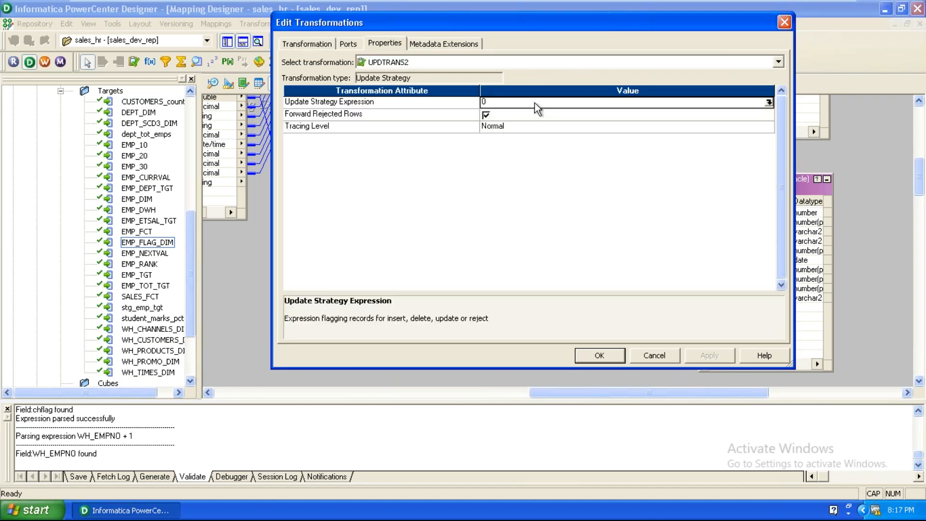
left_click(603, 357)
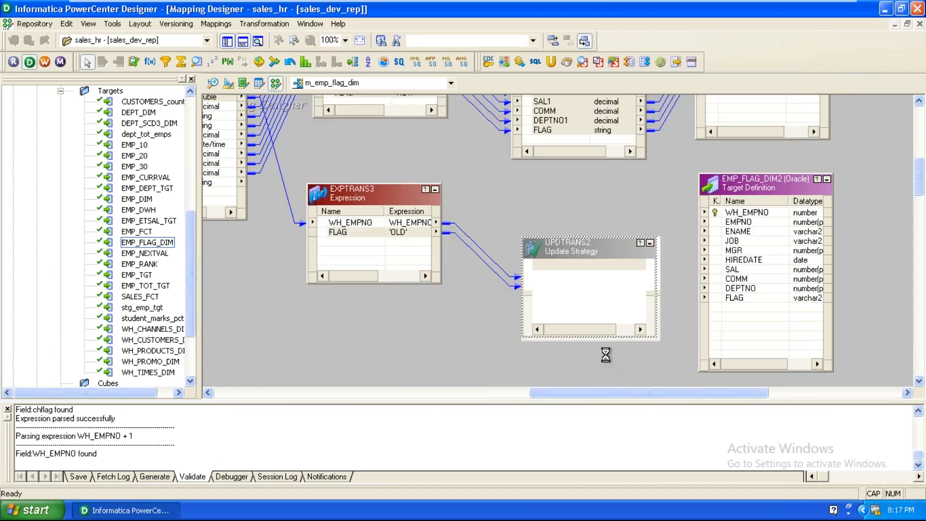
left_click_drag(566, 281, 753, 213)
left_click_drag(558, 284, 736, 299)
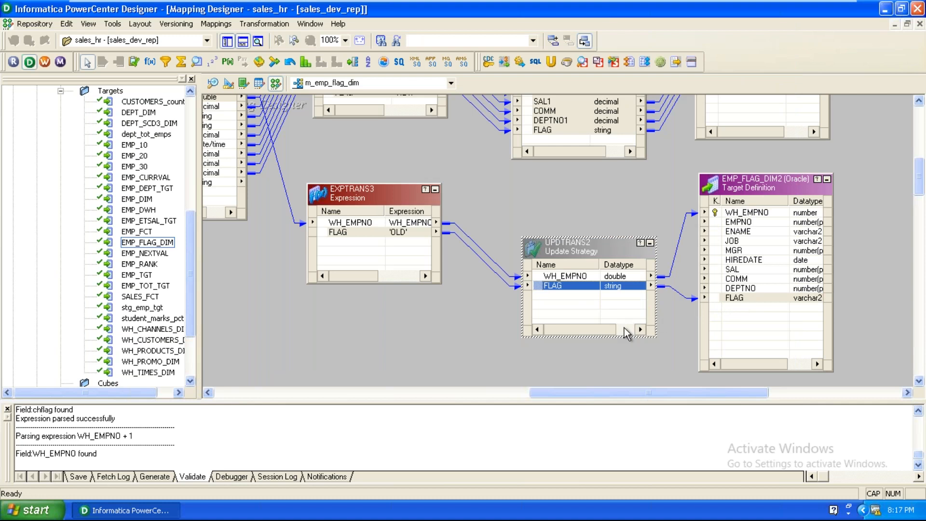
right_click(351, 329)
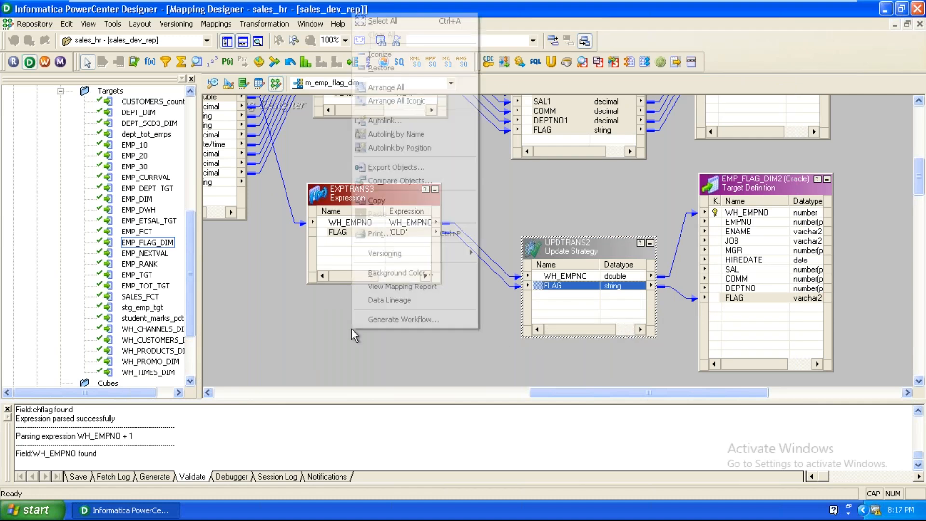
Step: Arrange all mapping objects as icons and bring the lower branches into view
left_click(396, 101)
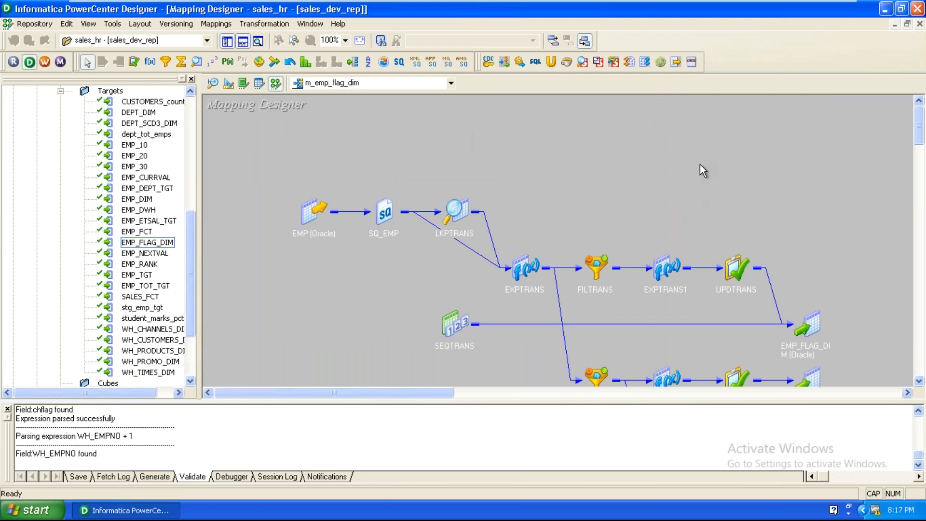
left_click(919, 381)
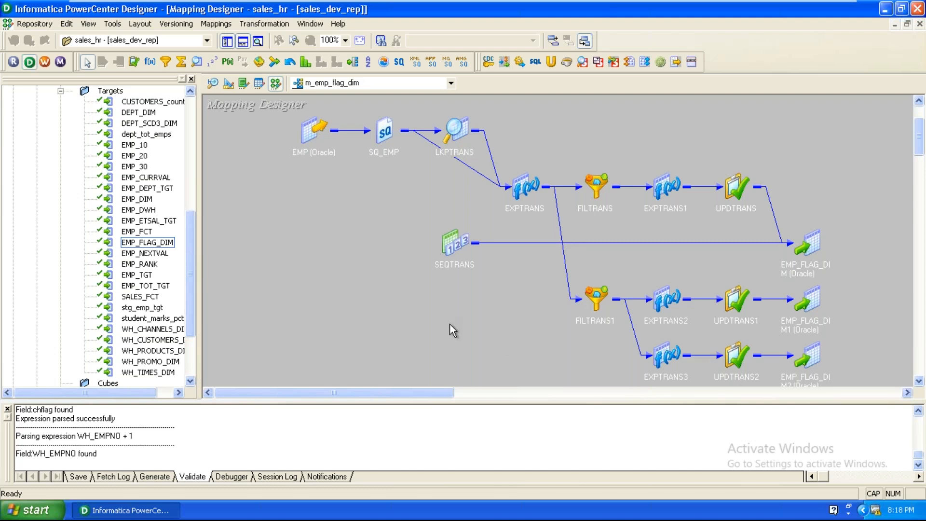
double_click(668, 188)
left_click(680, 286)
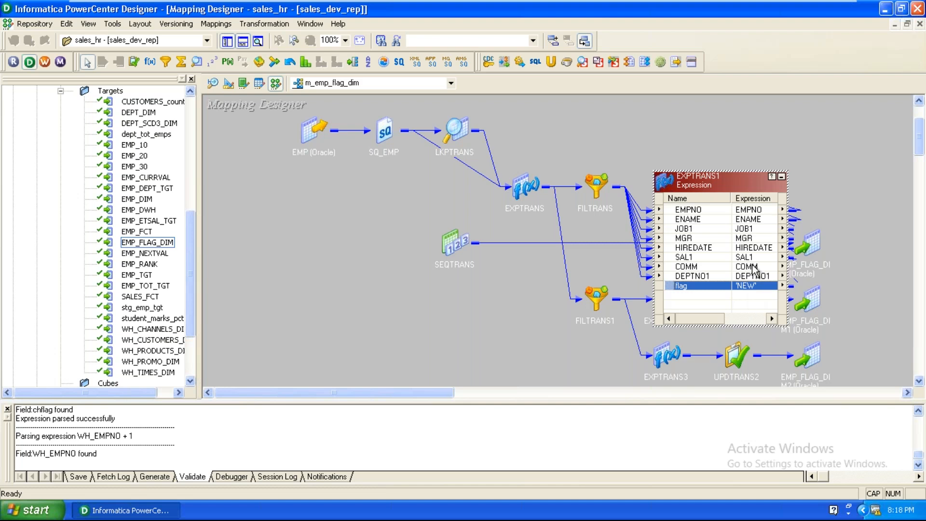
left_click(782, 176)
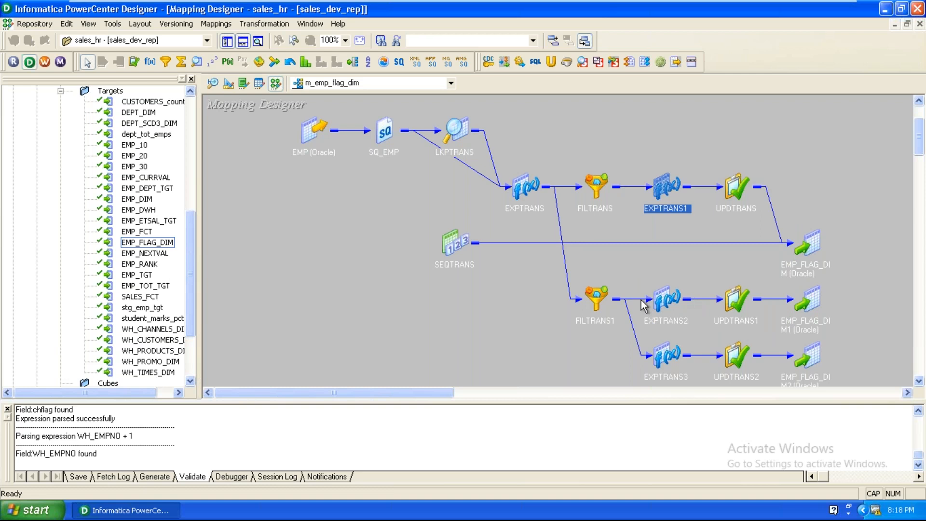
double_click(665, 300)
scroll(519, 306, "down", 5)
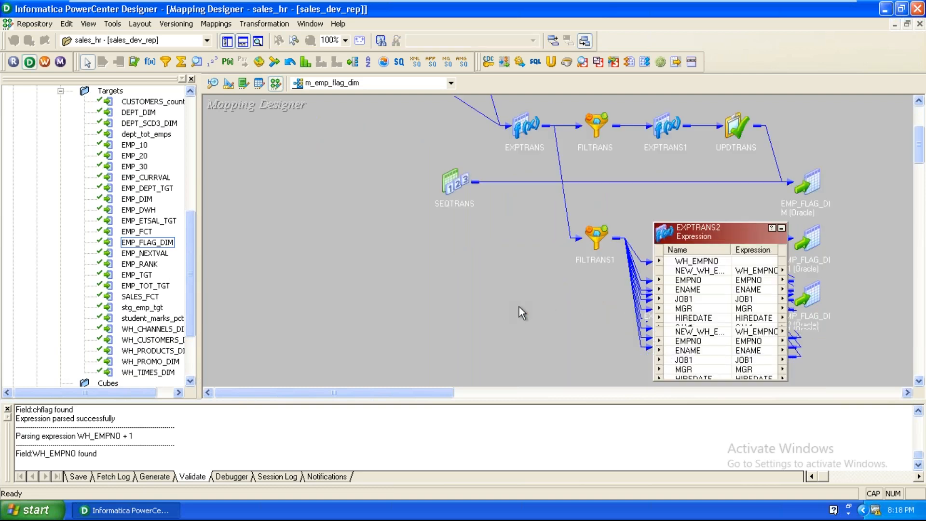
left_click(693, 300)
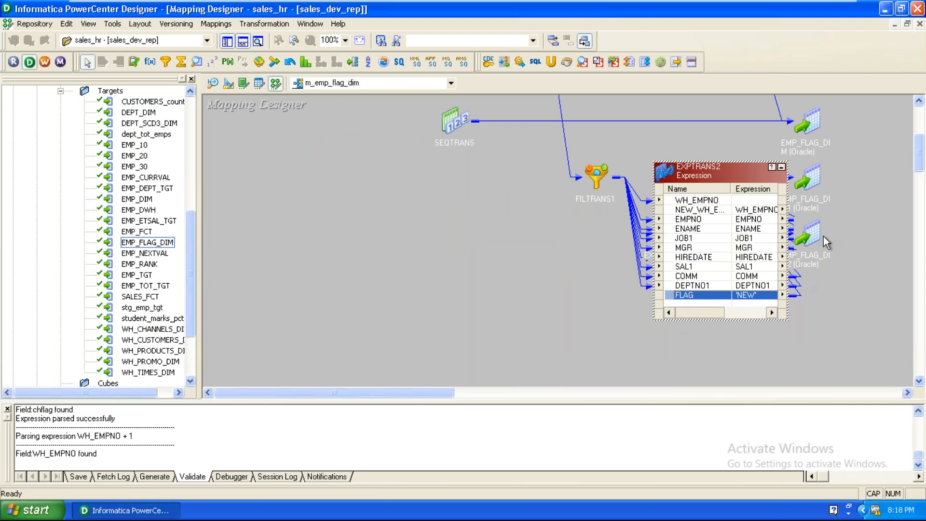
left_click(781, 167)
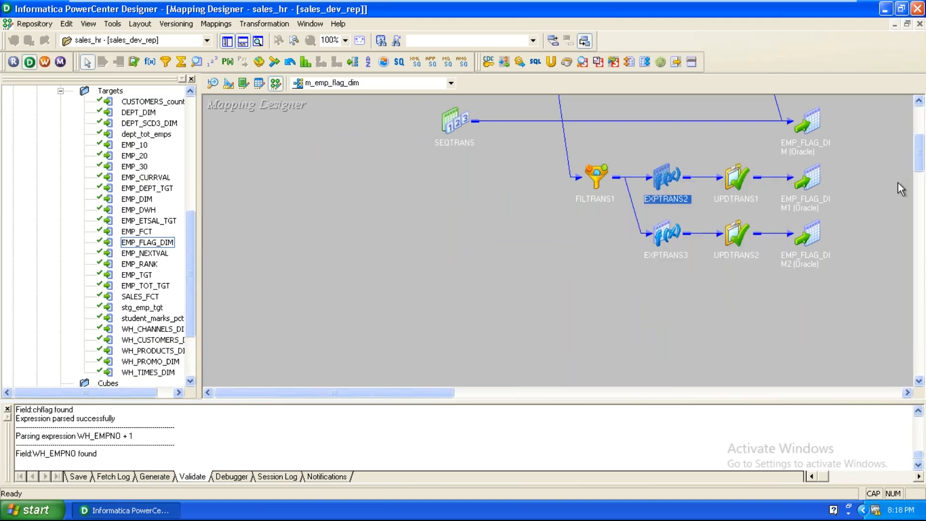
double_click(667, 231)
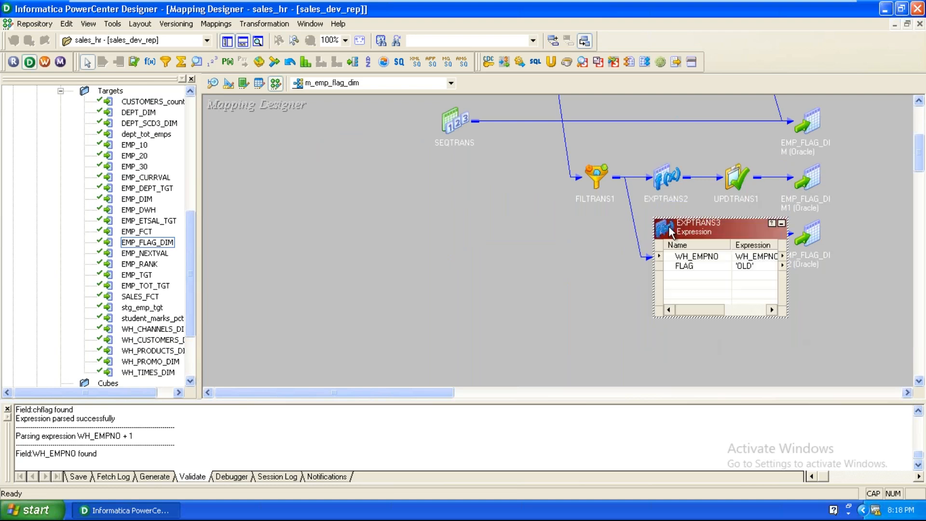
left_click(684, 267)
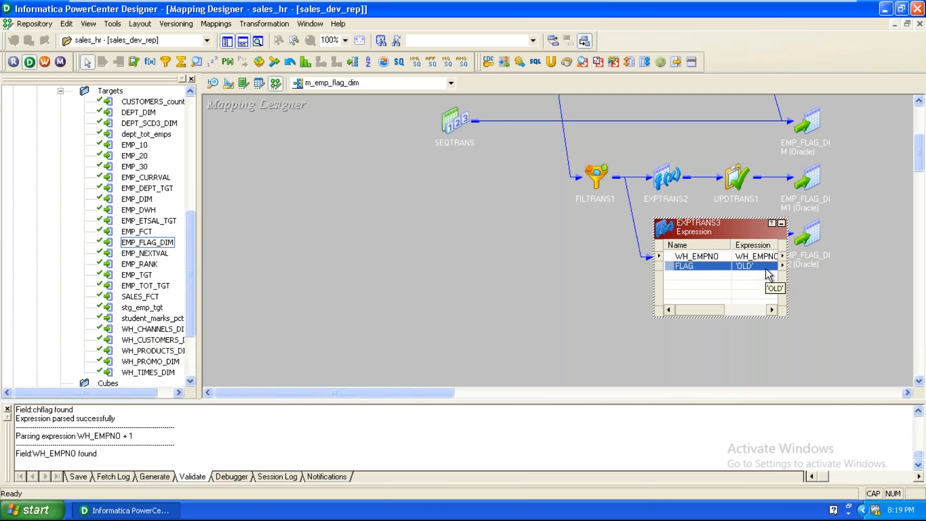
left_click(782, 224)
scroll(664, 138, "up", 3)
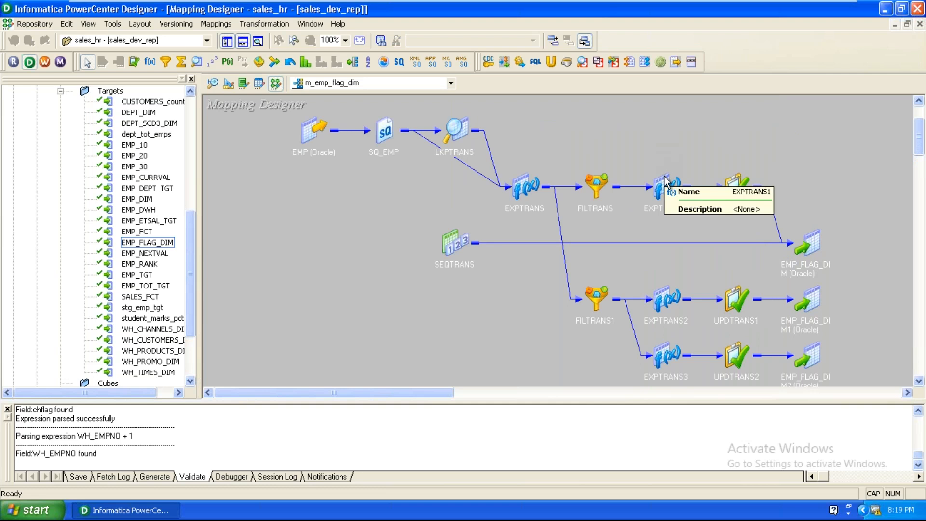
left_click(660, 288)
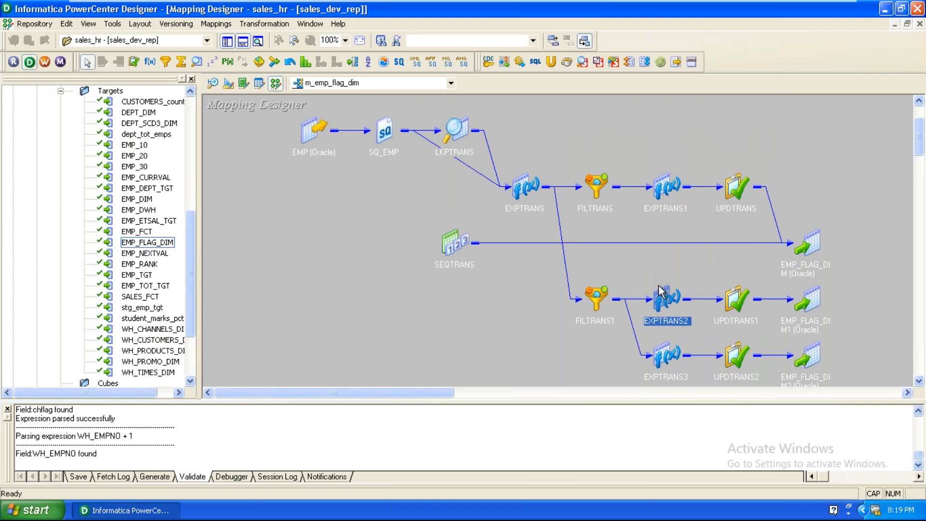
left_click(667, 359)
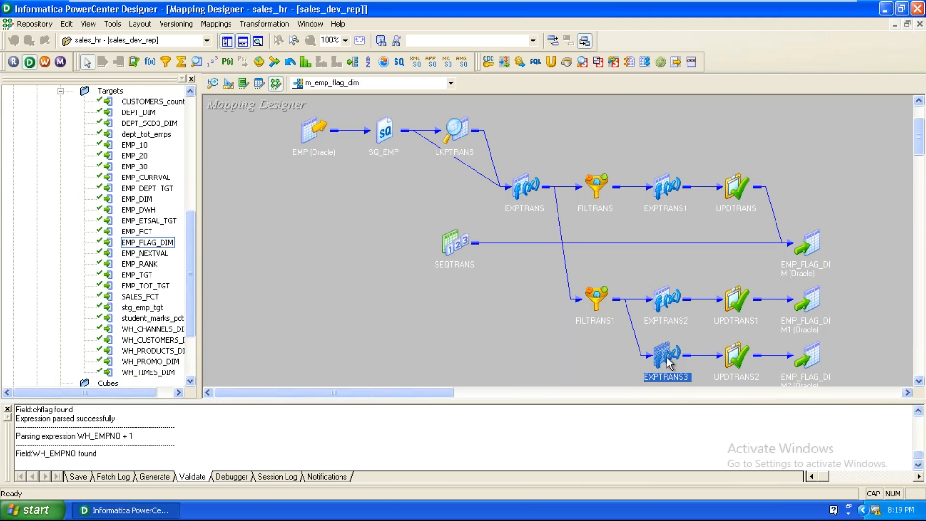
Step: Move the EMP_FLAG_DIM target upper-right and arrange all objects as icons
double_click(817, 240)
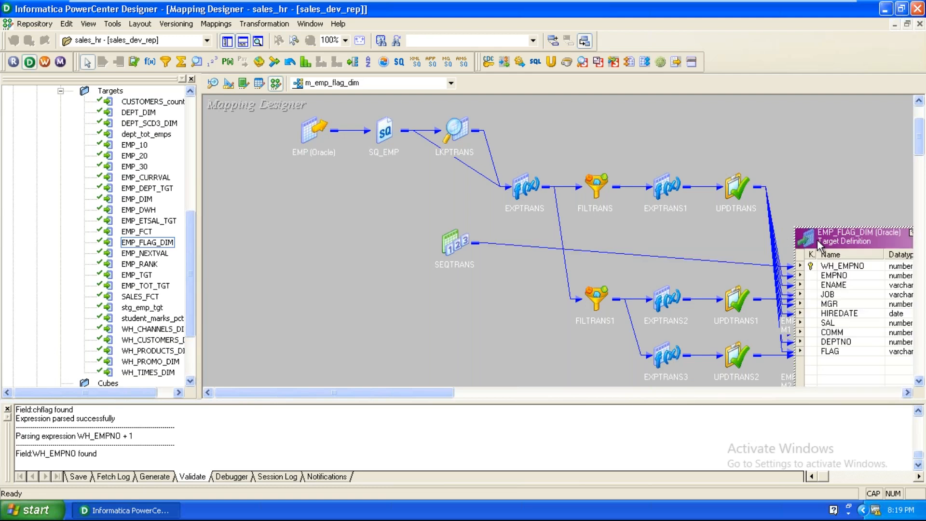
left_click_drag(818, 238, 844, 146)
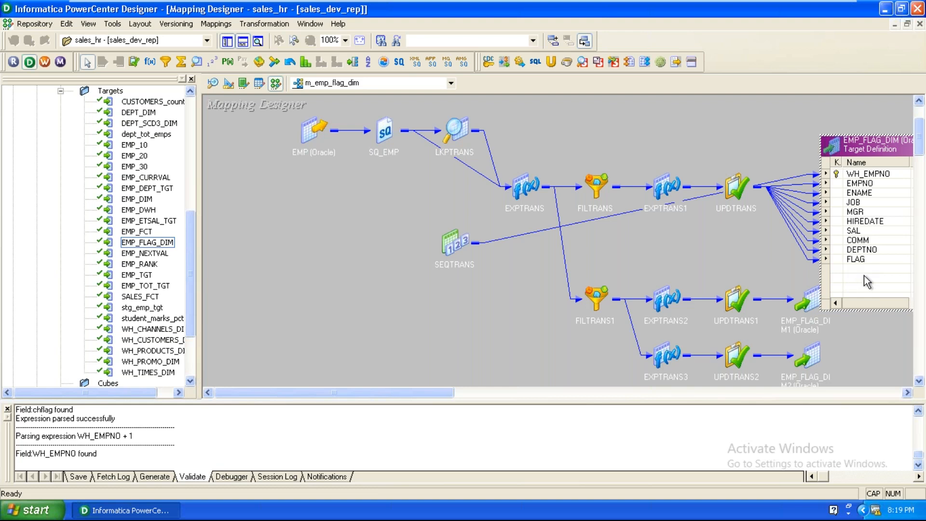
right_click(382, 281)
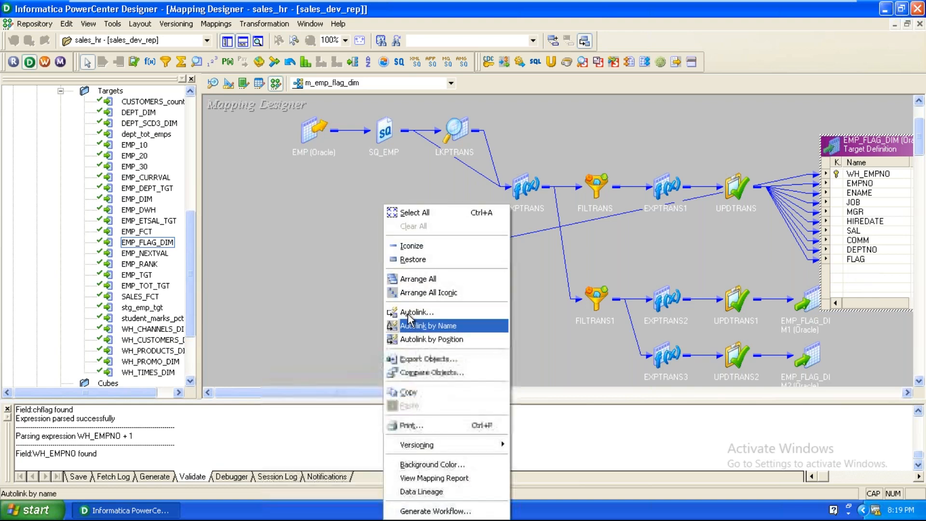
left_click(431, 293)
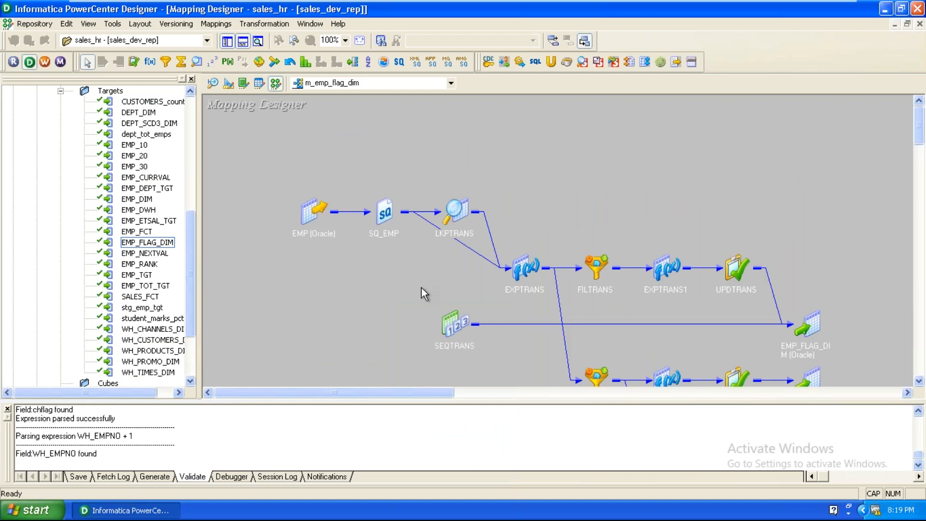
Step: Validate m_emp_flag_dim and save it to the sales_dev_rep repository
left_click(216, 24)
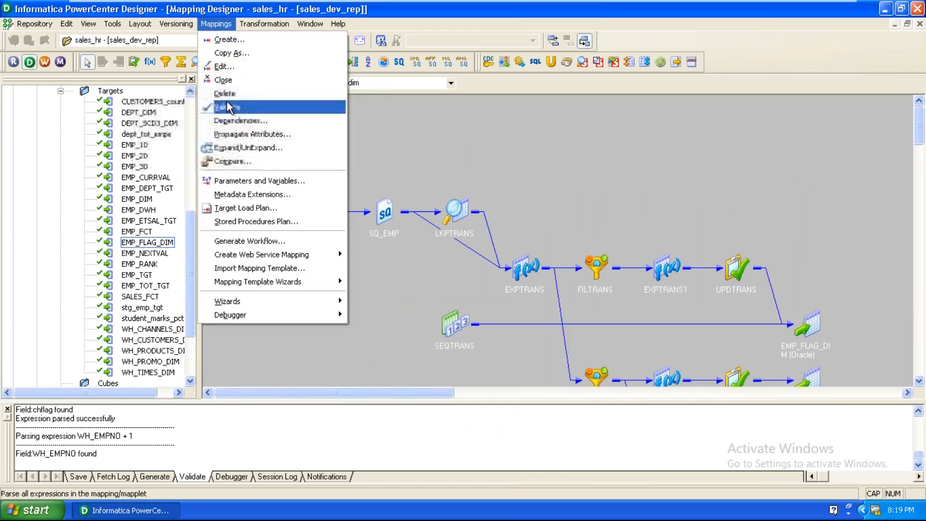
left_click(222, 107)
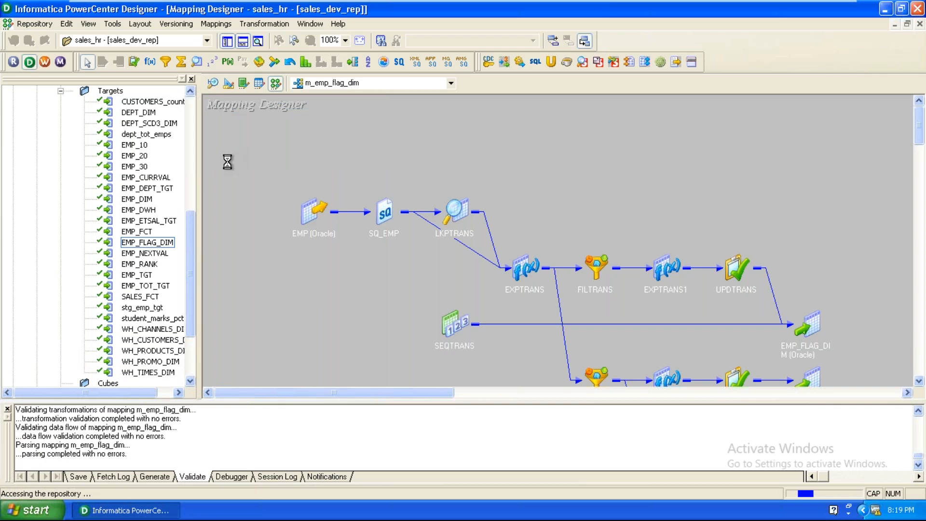
left_click(36, 27)
left_click(39, 203)
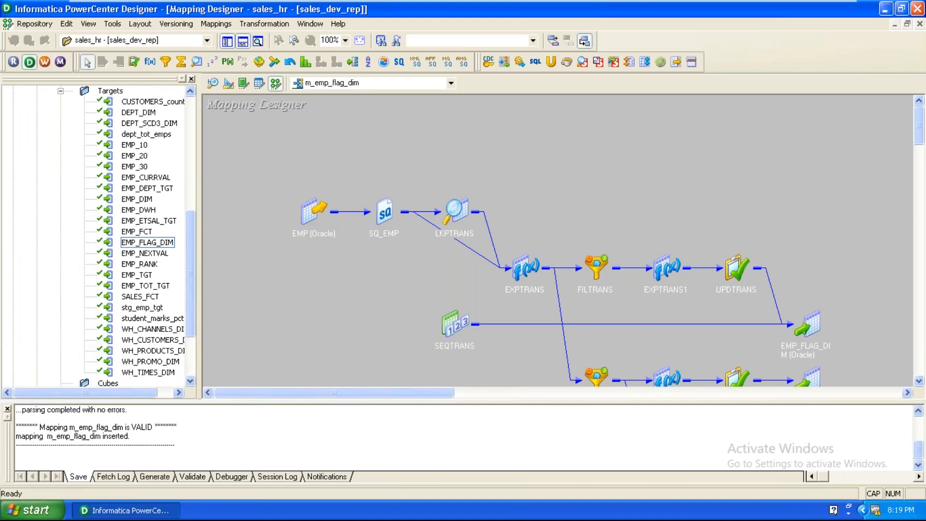
Step: Save the mapping in Designer and launch Workflow Manager from the toolbar
key("ctrl+s")
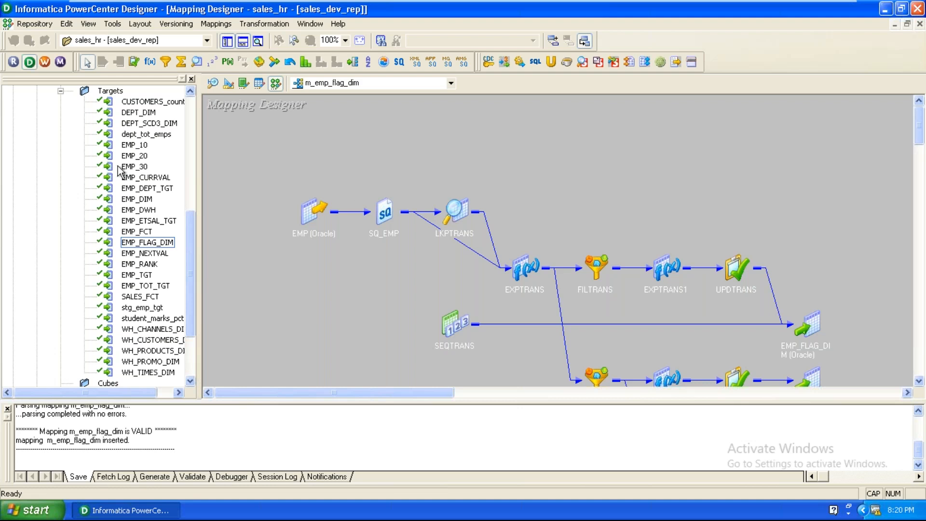
left_click(45, 62)
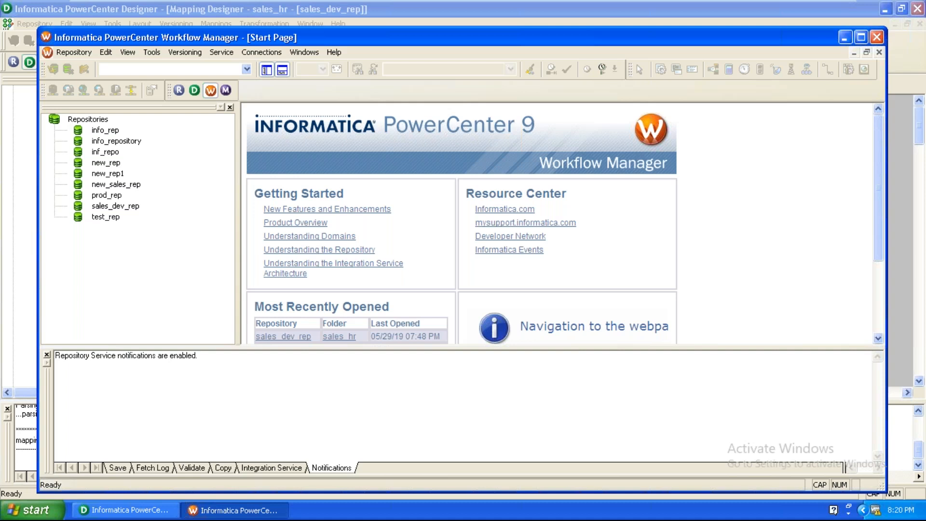
Step: Maximize Workflow Manager and connect to sales_dev_rep with the repository user name and password
double_click(363, 42)
left_click(95, 182)
right_click(95, 180)
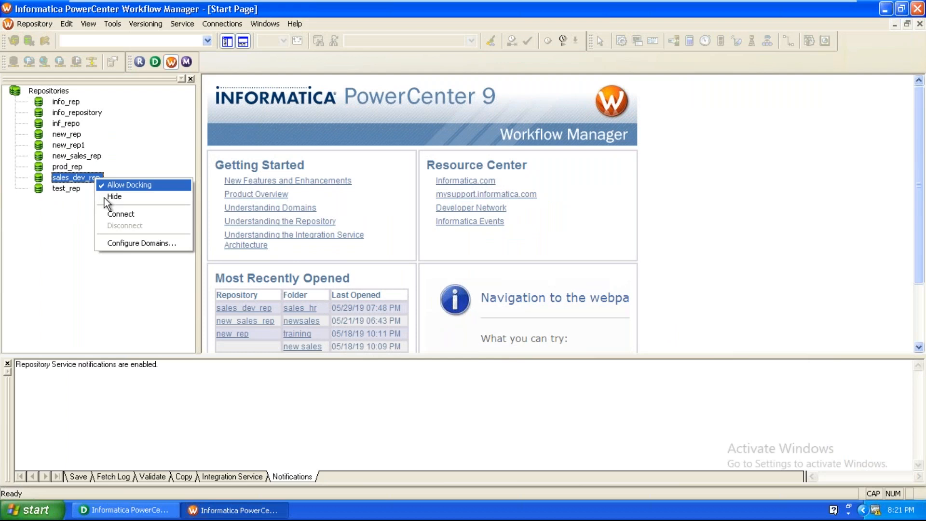
left_click(110, 213)
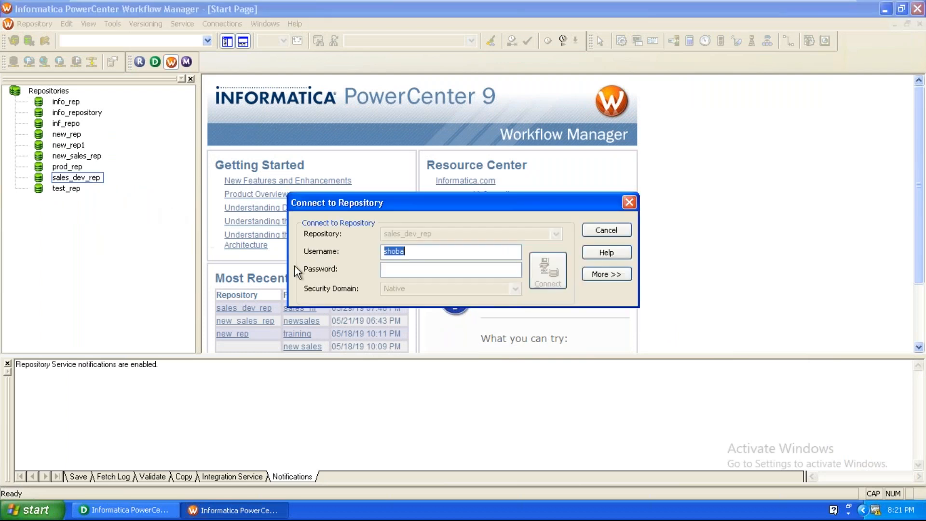
right_click(402, 251)
left_click(416, 288)
left_click(400, 269)
right_click(403, 269)
left_click(429, 317)
left_click(555, 268)
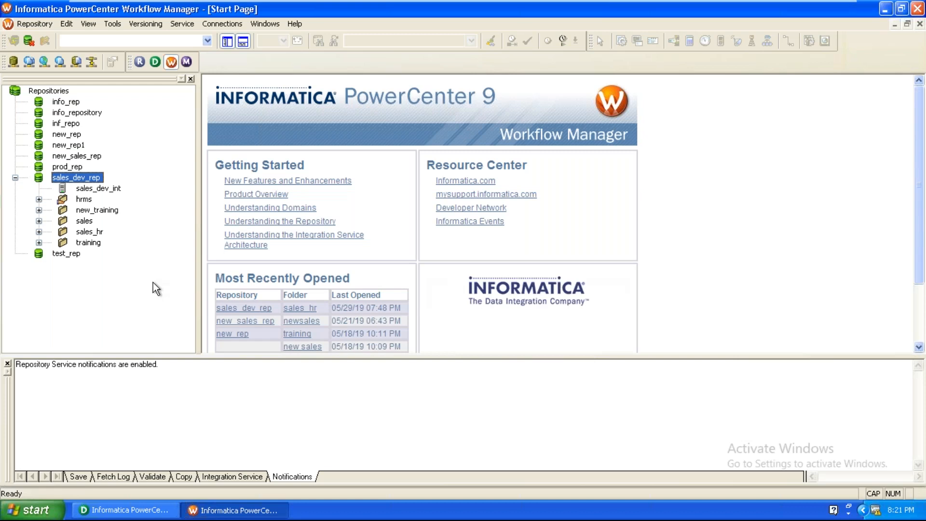
Step: Select the sales_hr folder and switch to the Workflow Designer
left_click(76, 233)
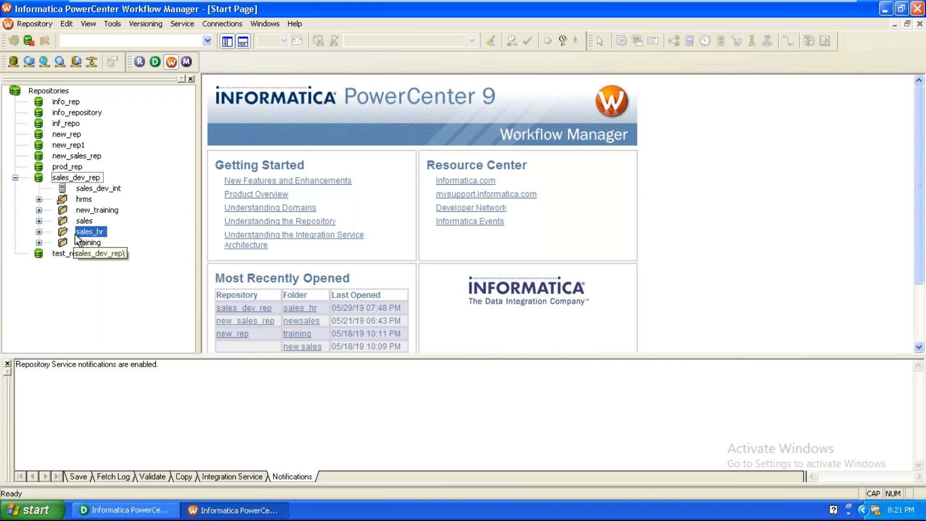
left_click(109, 29)
left_click(138, 68)
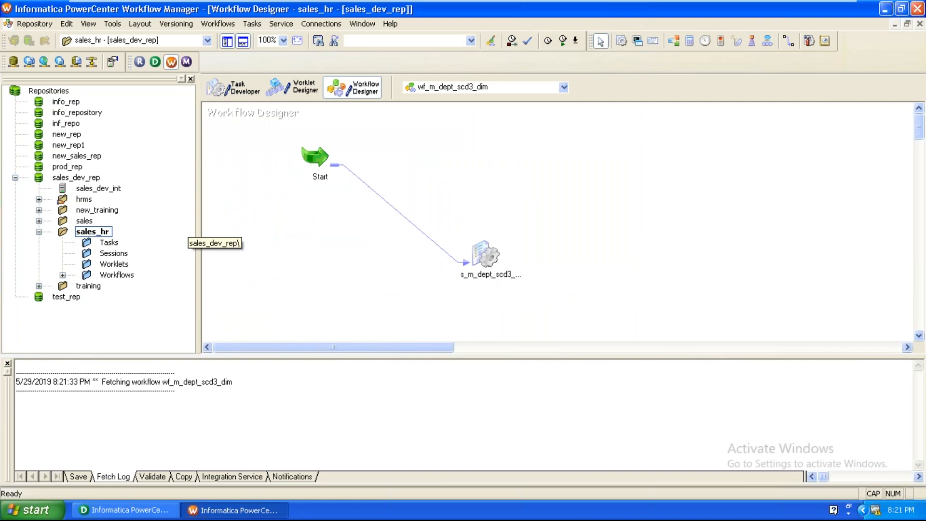
Step: Close the currently open workflow, discarding the unsaved new one
left_click(229, 22)
left_click(223, 66)
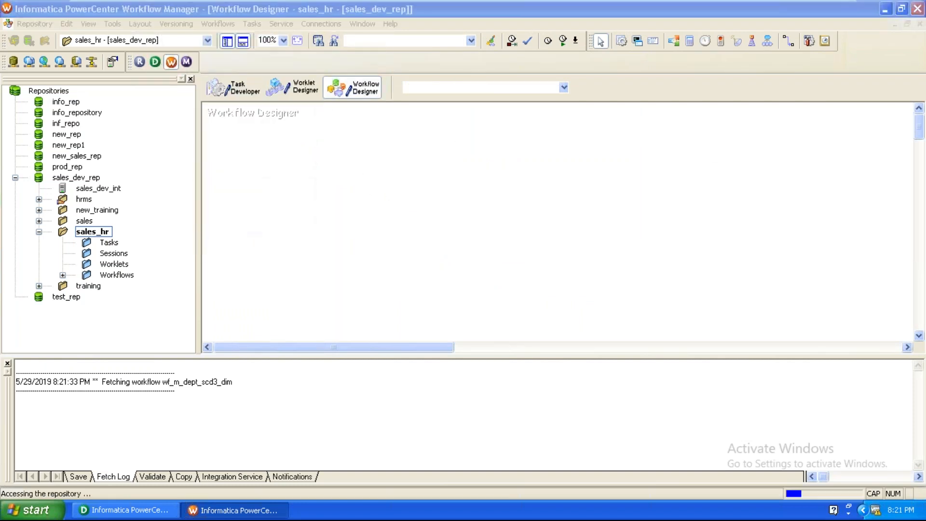
left_click(543, 443)
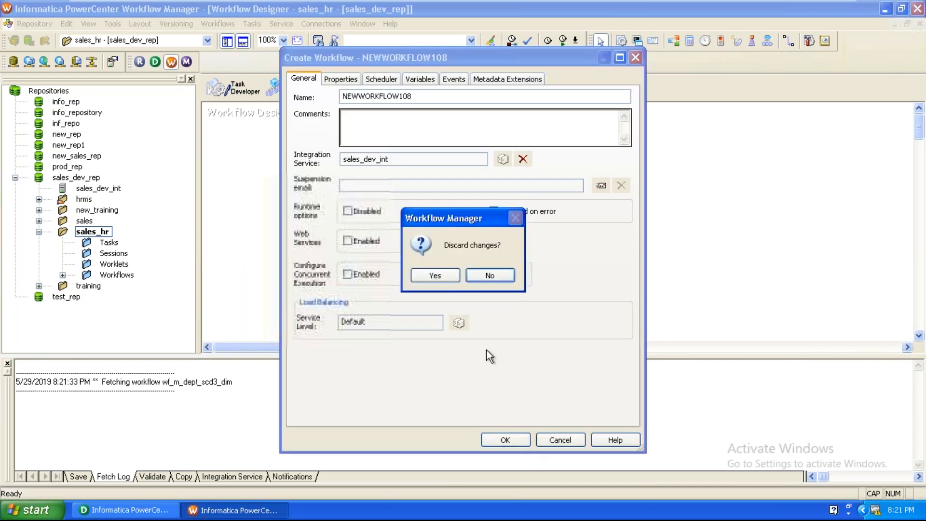
left_click(436, 275)
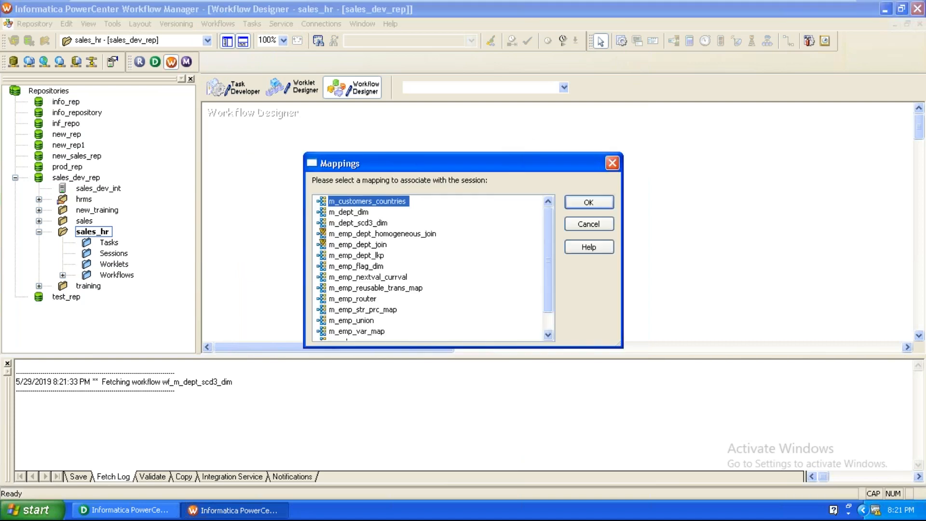
Step: Create the workflow from mapping m_emp_flag_dim and open the s_m_emp_flag_dim session properties
left_click(376, 309)
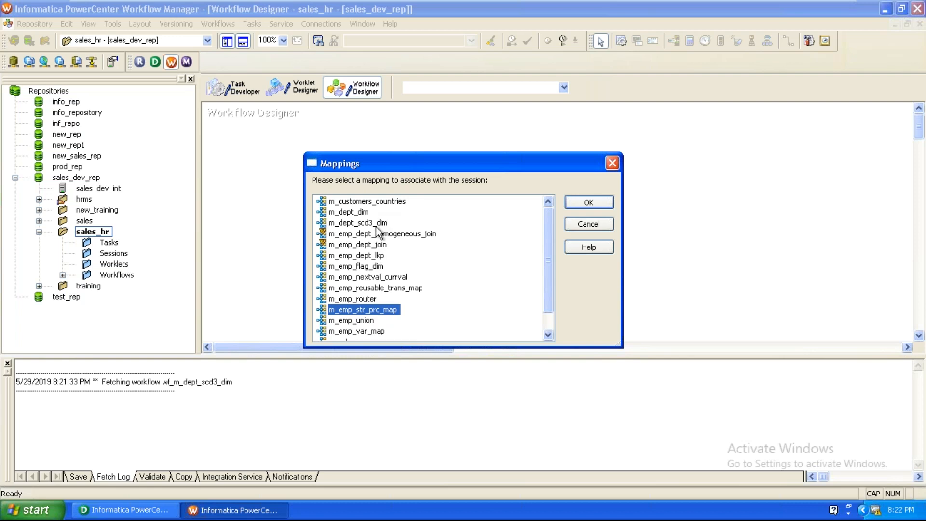
left_click(381, 269)
left_click(595, 207)
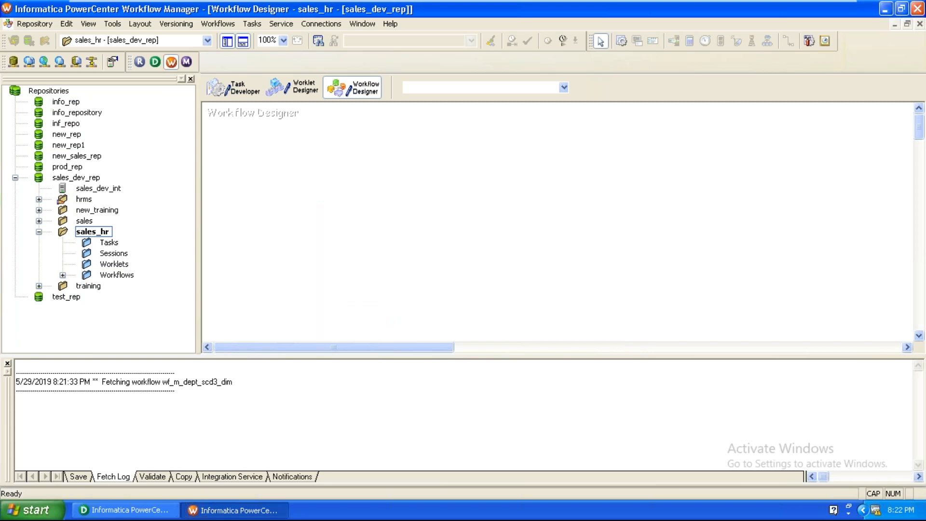
left_click(500, 440)
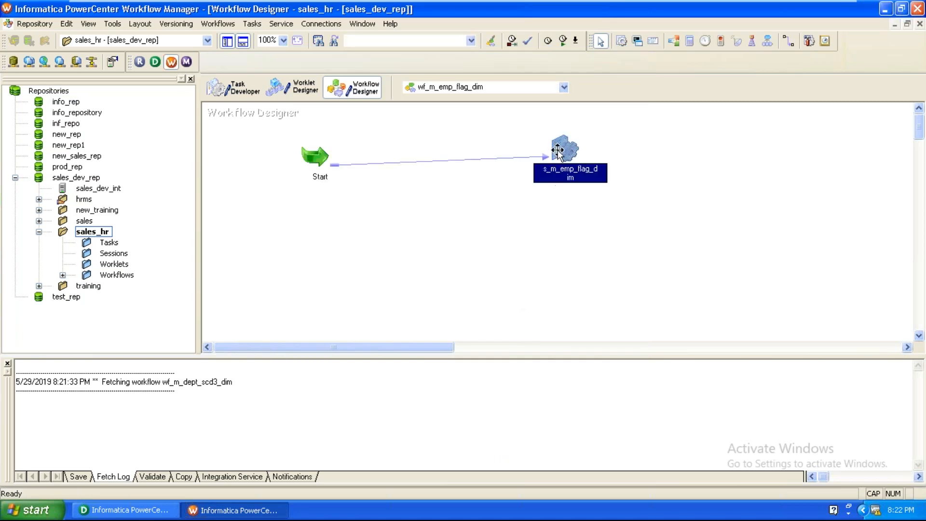
double_click(558, 150)
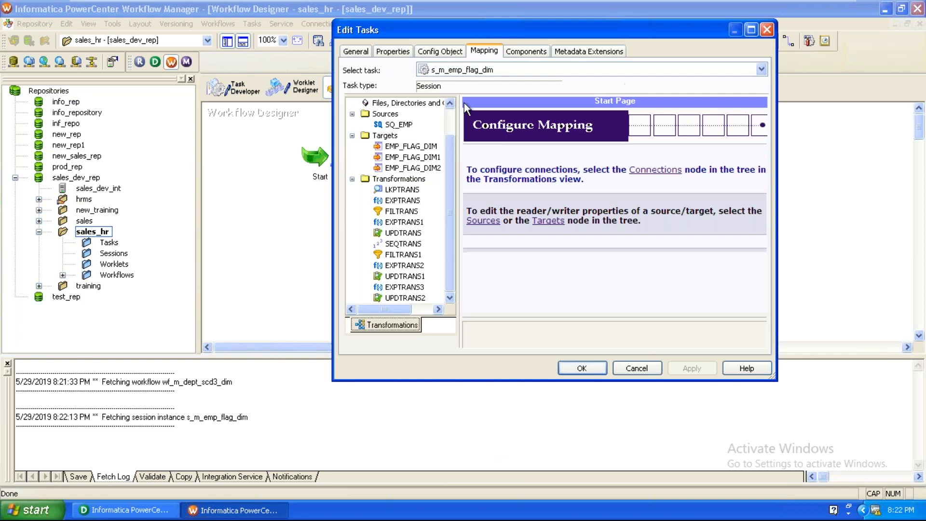
Step: Set the SQ_EMP source connection to Ora_scott
left_click(401, 125)
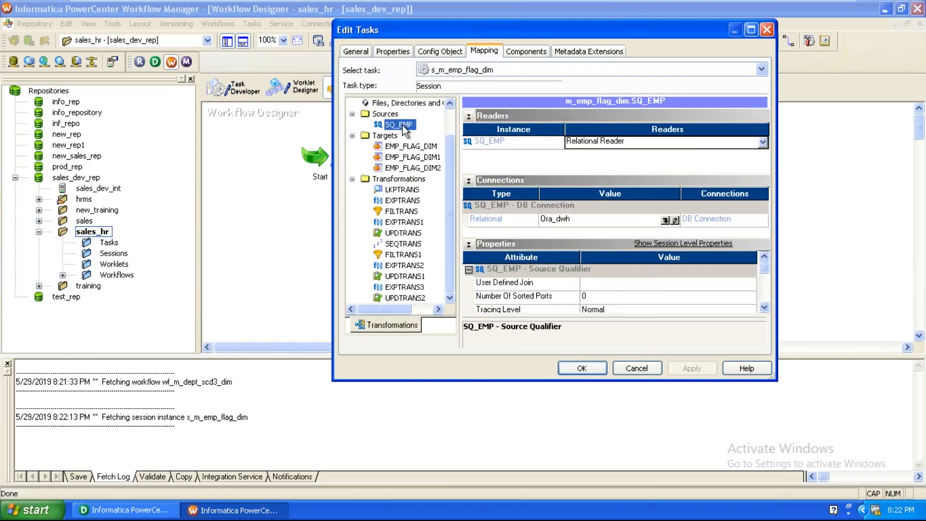
left_click(665, 220)
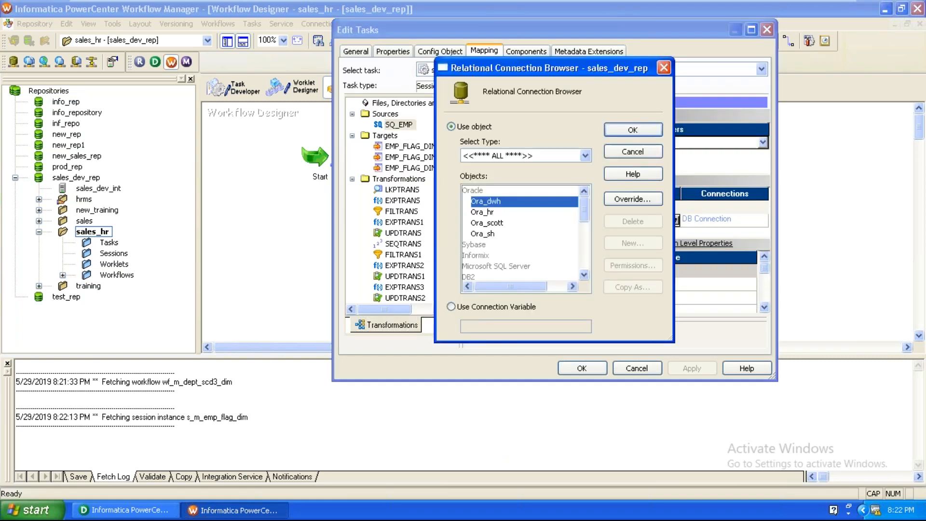
left_click(509, 220)
left_click(620, 132)
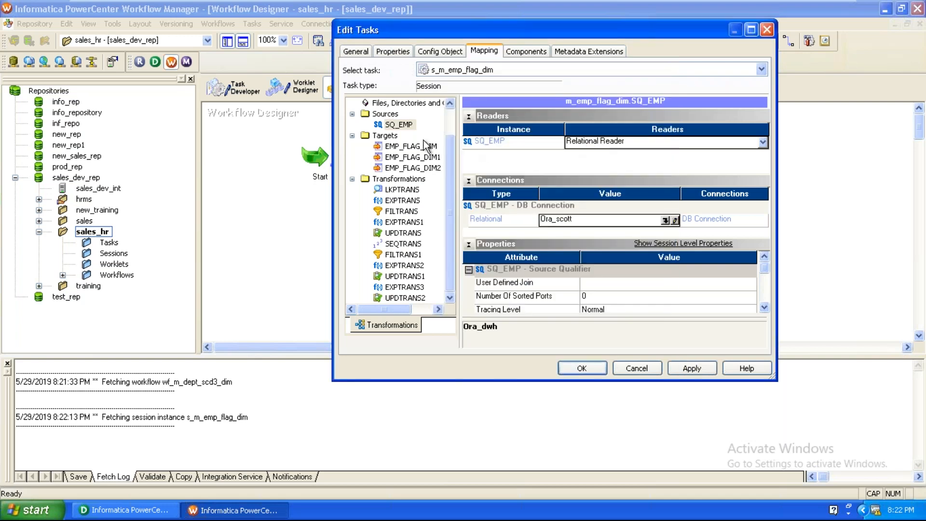
Step: Set the load type to Normal for targets EMP_FLAG_DIM, EMP_FLAG_DIM1 and EMP_FLAG_DIM2
left_click(401, 147)
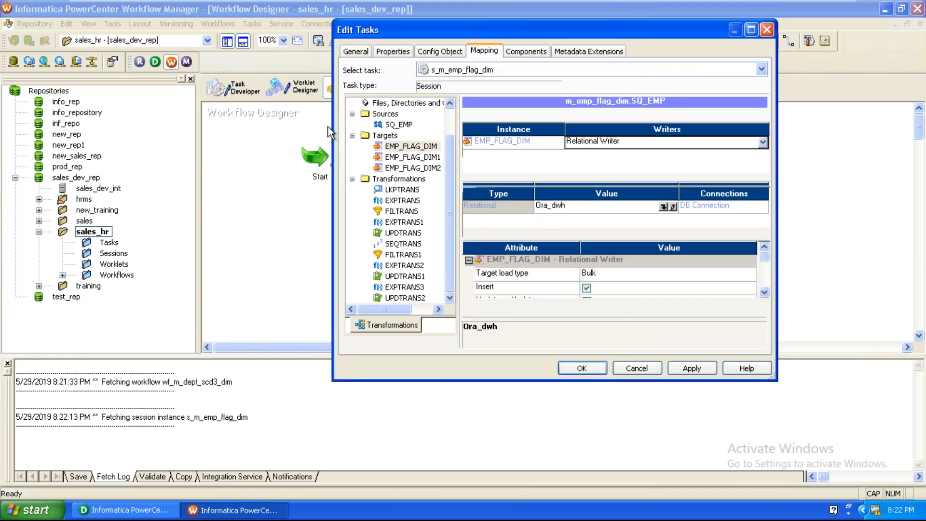
left_click(615, 284)
left_click(609, 293)
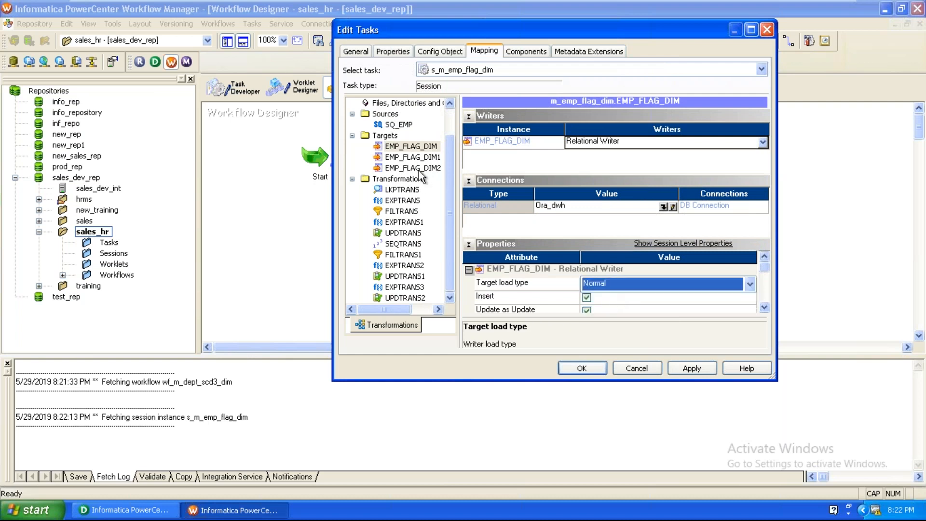
left_click(420, 159)
left_click(670, 285)
left_click(613, 294)
left_click(414, 169)
left_click(609, 289)
left_click(609, 290)
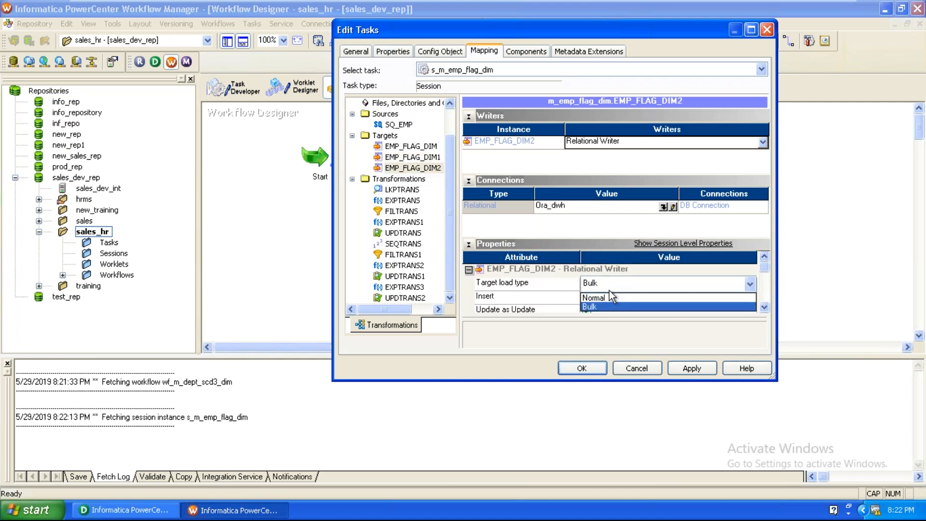
left_click(609, 296)
Step: Set the LKPTRANS lookup connection to Ora_dwh and apply the session changes
left_click(402, 191)
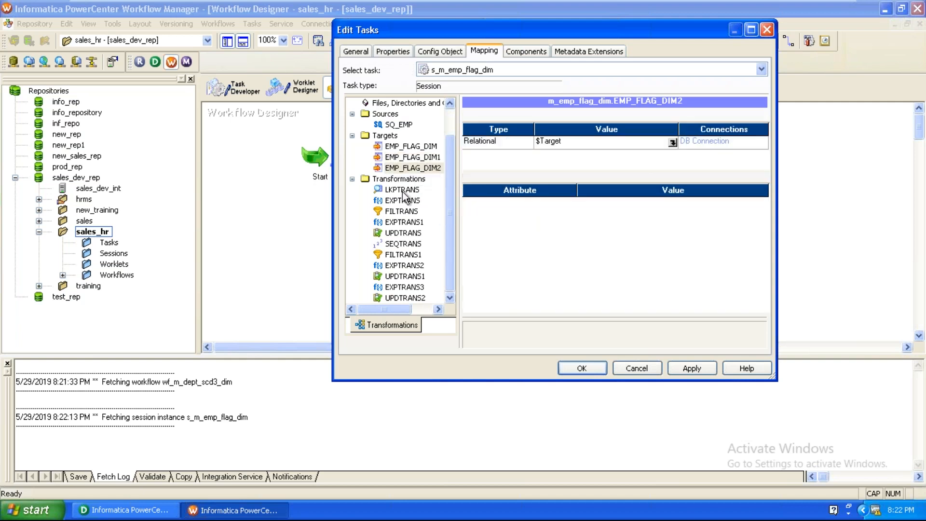
left_click(672, 142)
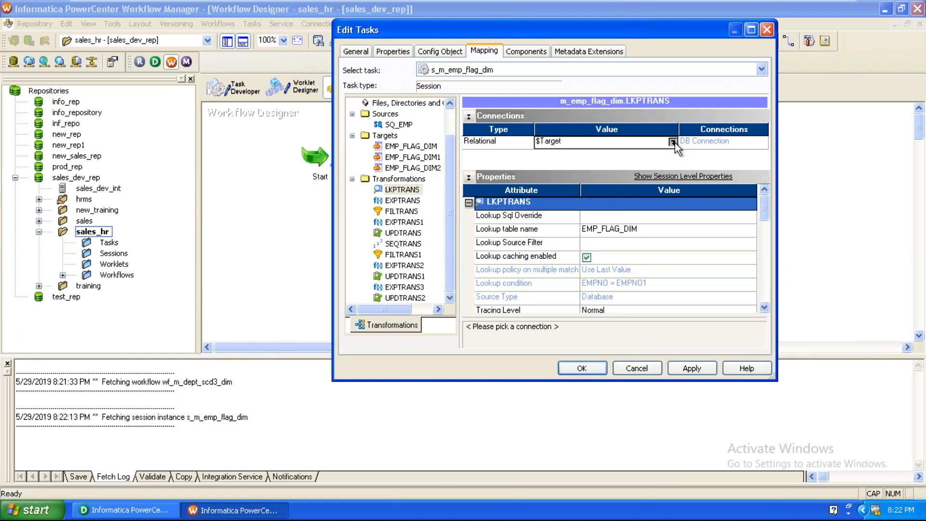
left_click(462, 127)
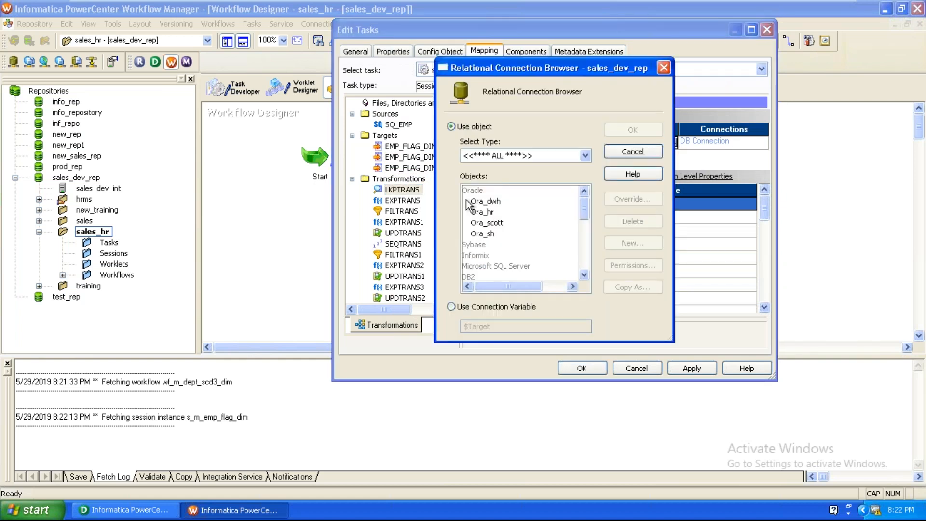
left_click(492, 201)
left_click(619, 133)
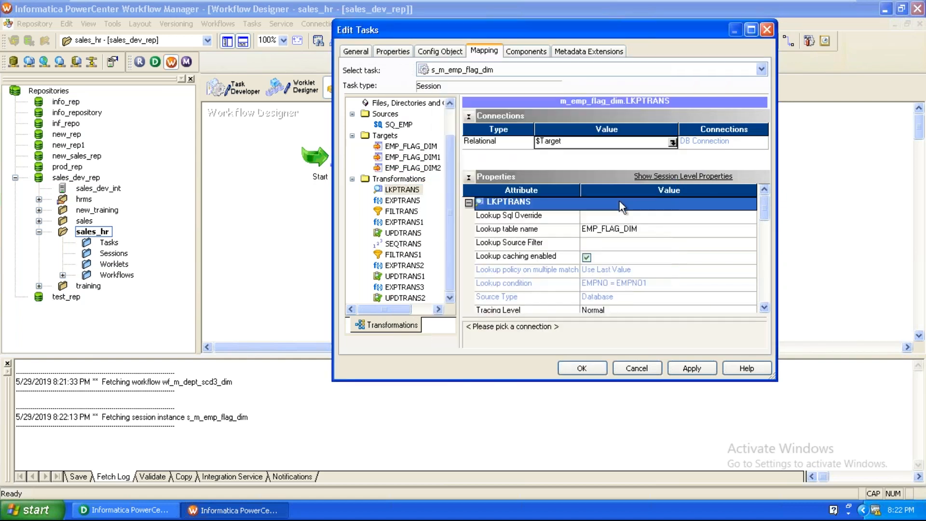
left_click(694, 370)
left_click(574, 369)
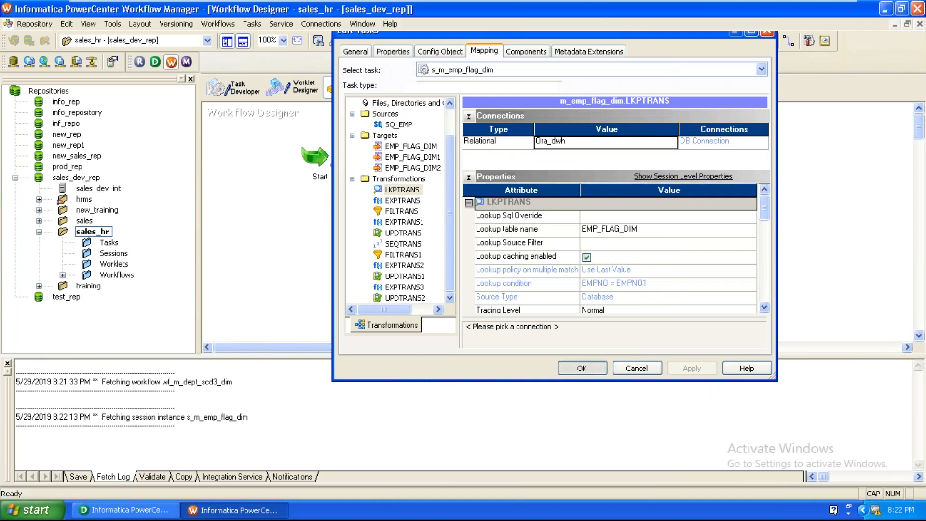
left_click_drag(565, 149, 497, 240)
left_click(548, 187)
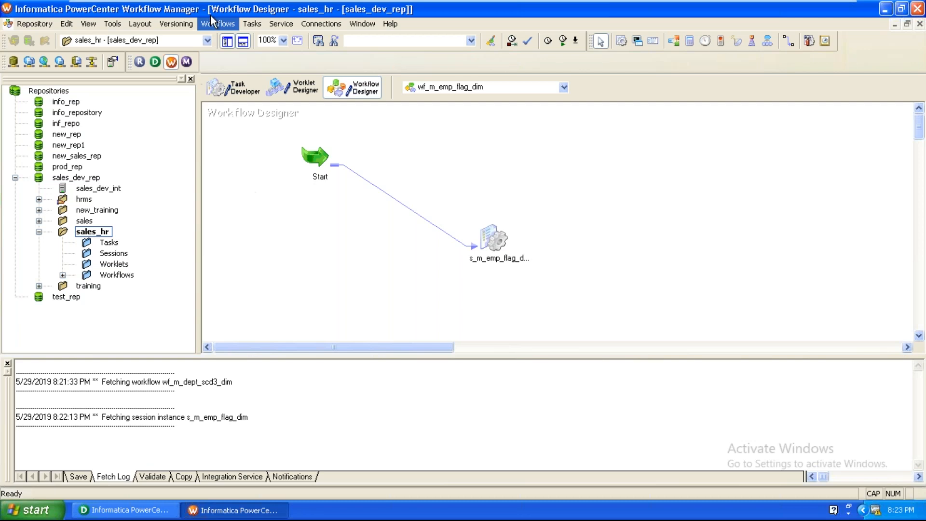
Step: Validate wf_m_emp_flag_dim, save it to the repository, and start the workflow
left_click(224, 25)
left_click(232, 147)
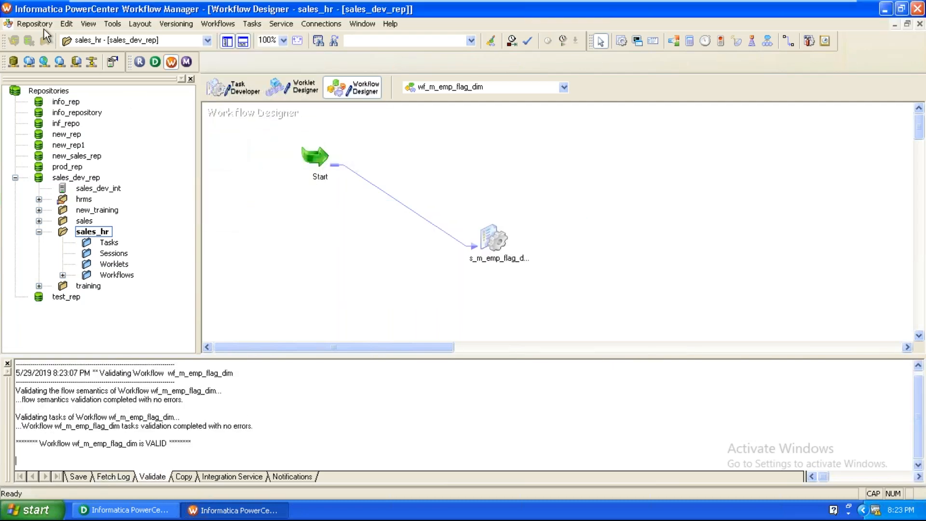
left_click(43, 27)
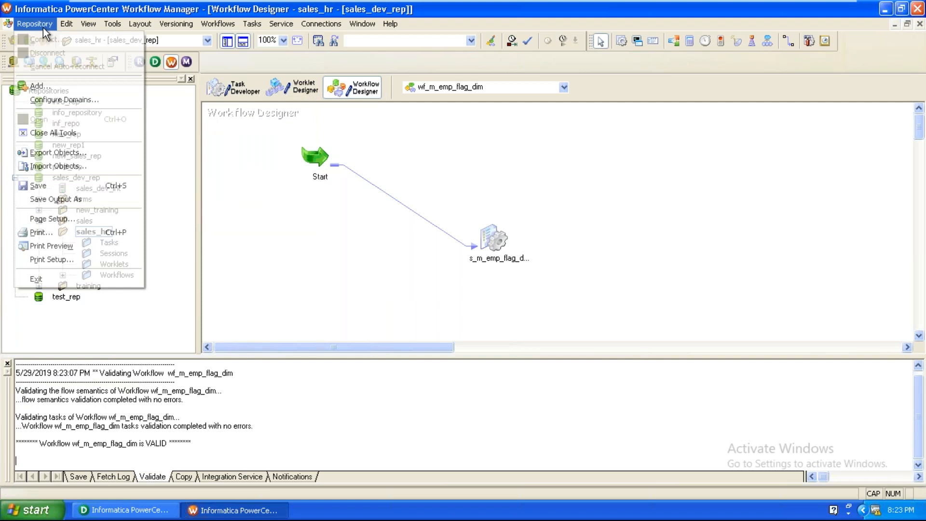
left_click(47, 186)
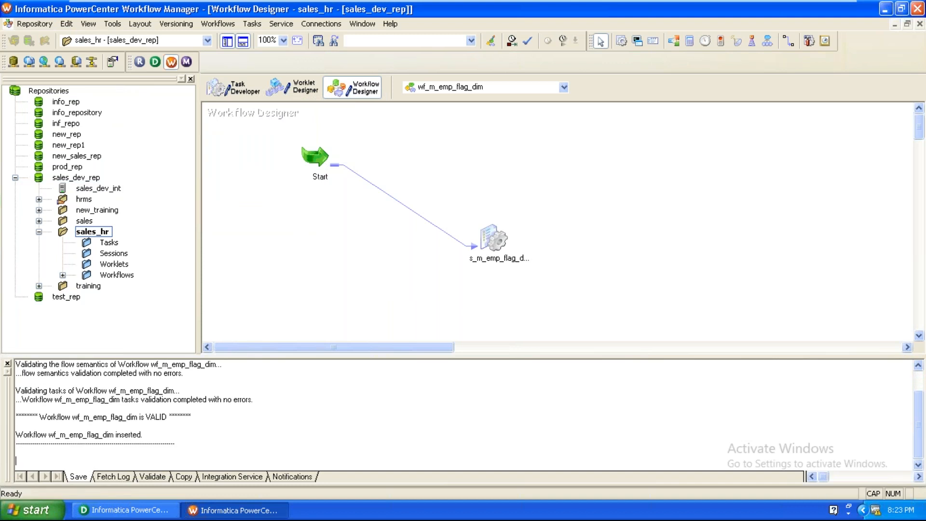
left_click(217, 23)
left_click(241, 97)
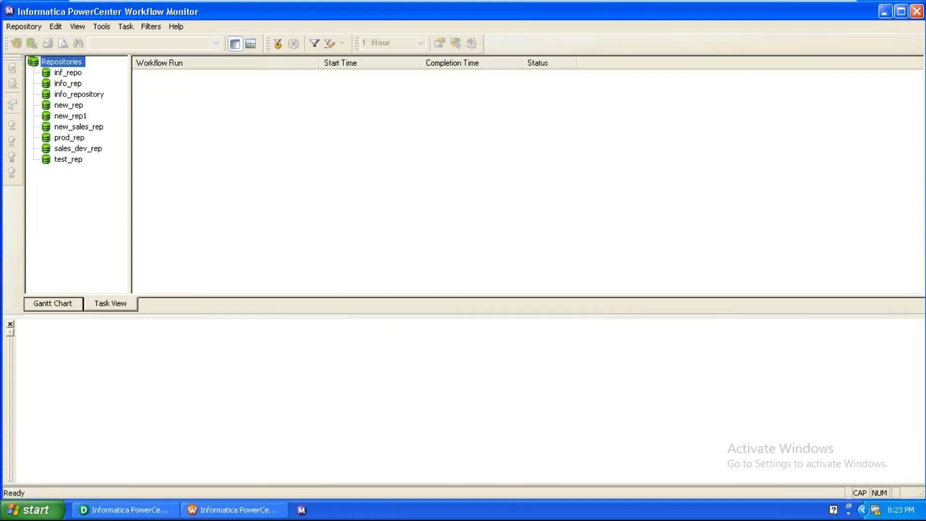
Step: Connect Workflow Monitor to sales_dev_rep with the repository user name and password
right_click(109, 150)
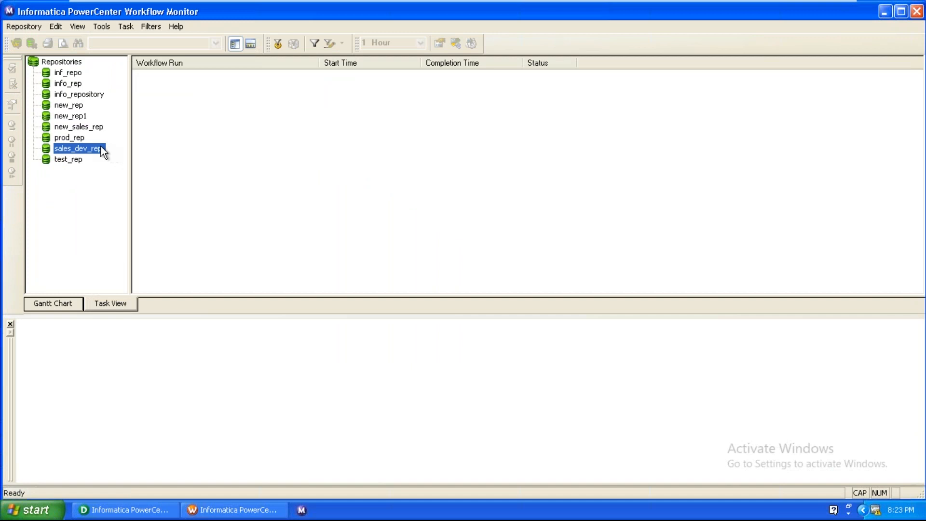
left_click(116, 151)
right_click(397, 251)
left_click(400, 285)
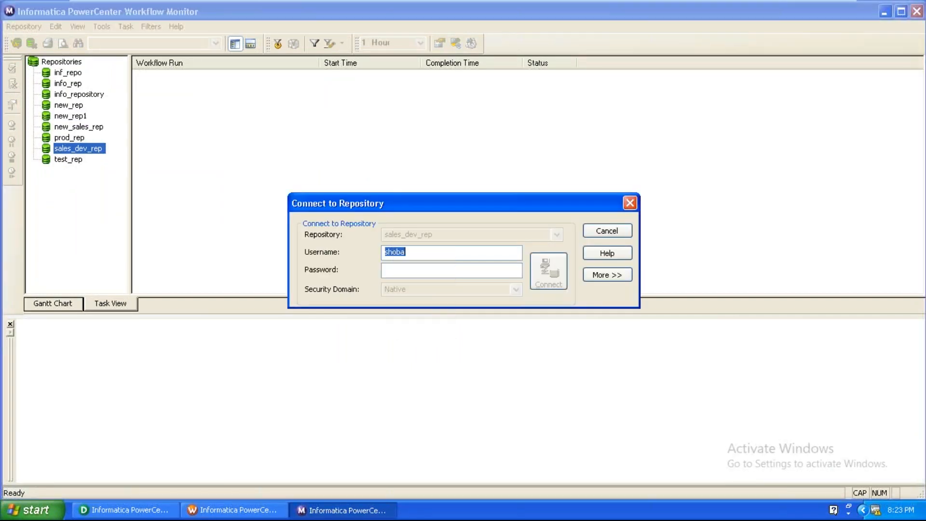
key("Tab")
right_click(408, 273)
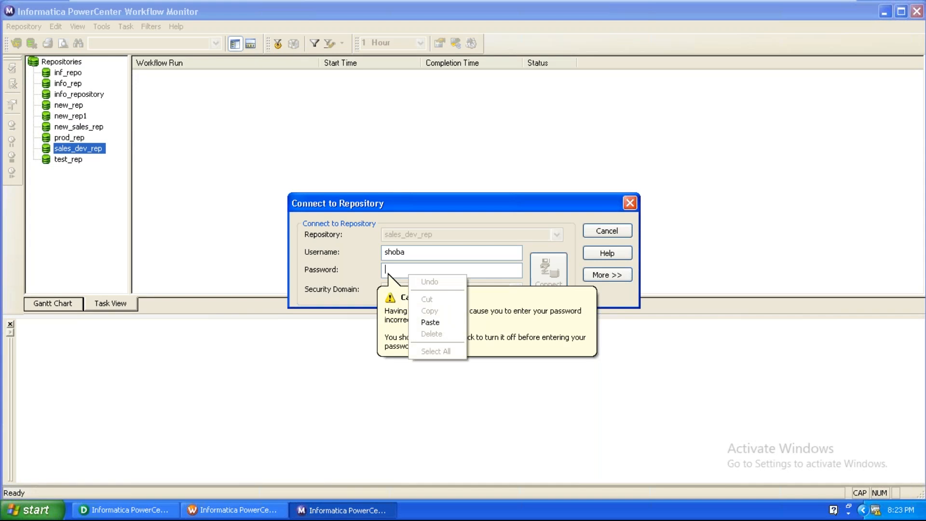
left_click(428, 321)
key("Return")
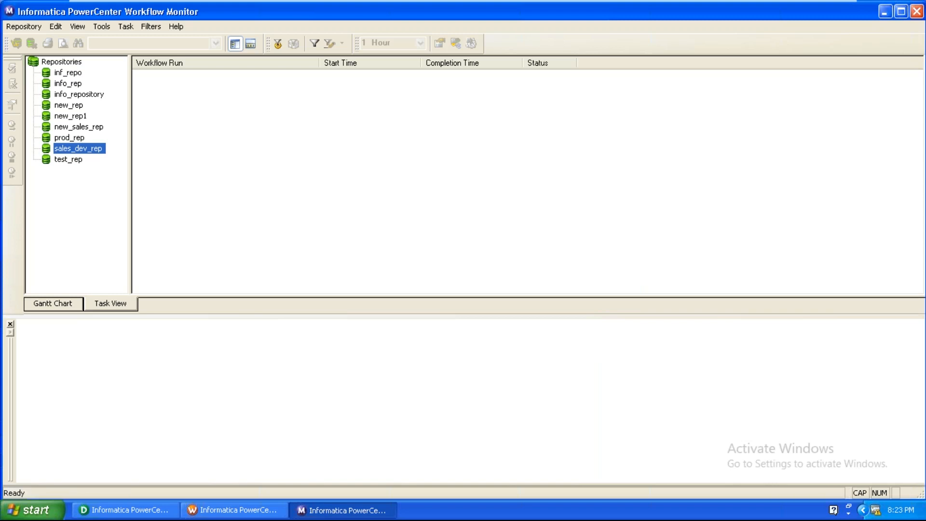
Step: Connect to sales_dev_int and open the s_m_emp_flag_dim session's run properties
right_click(73, 158)
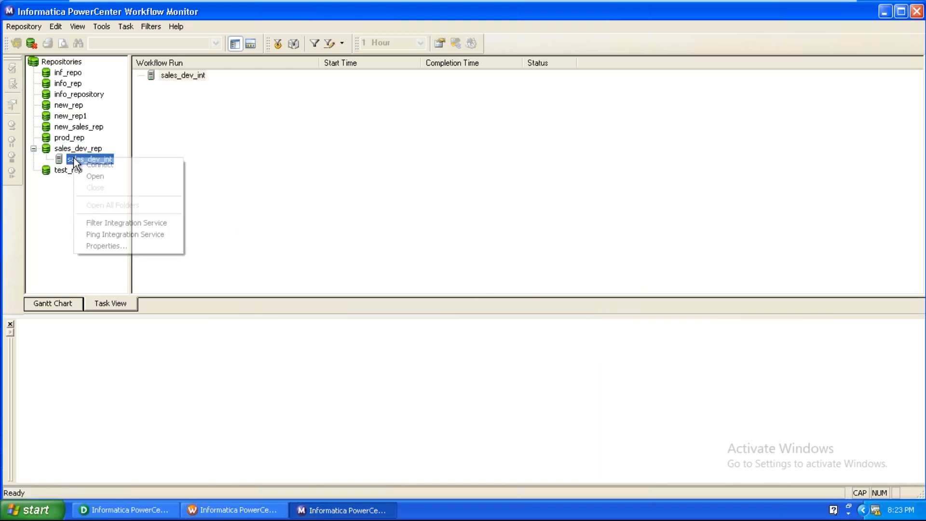
left_click(92, 164)
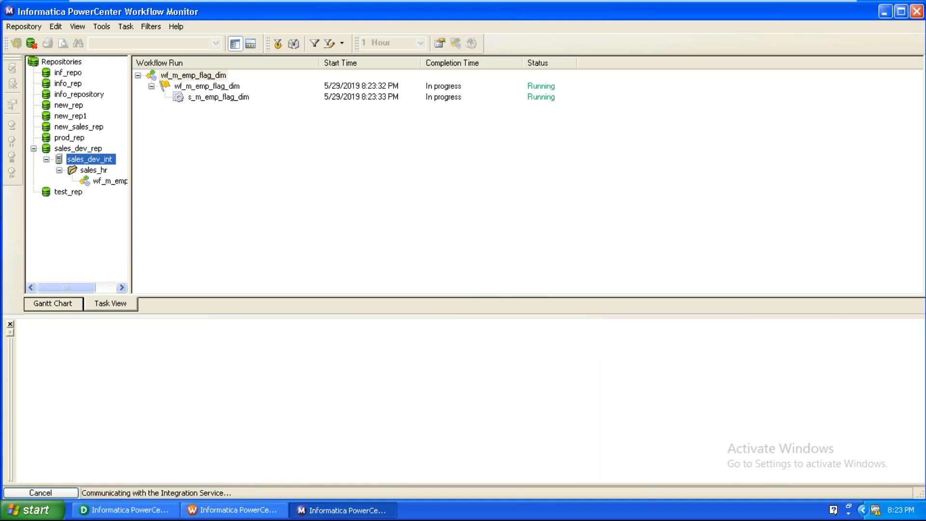
left_click(103, 193)
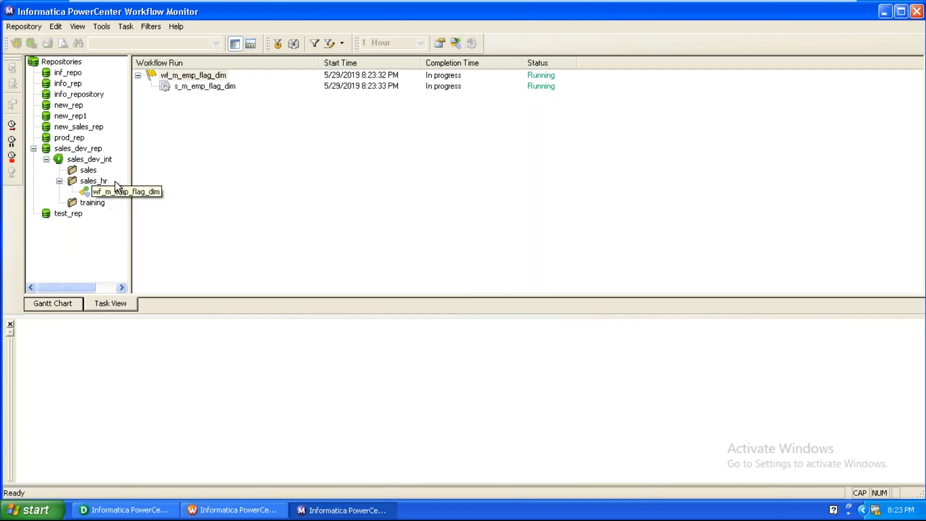
right_click(219, 86)
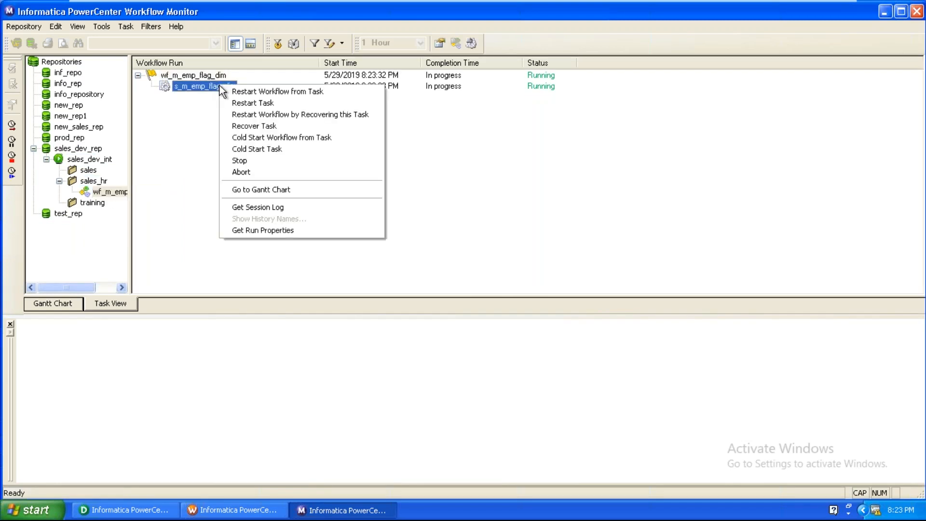
left_click(250, 230)
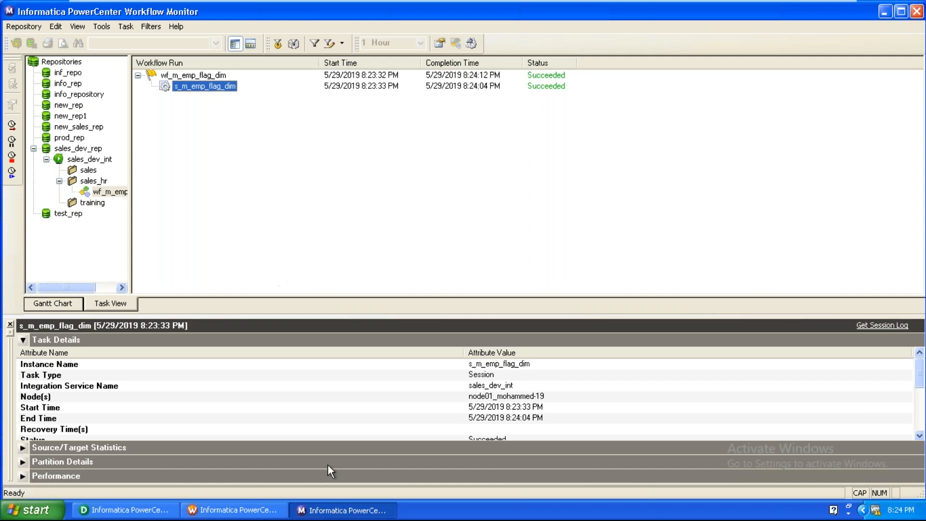
Step: Review the task details, confirming 15 target success rows loaded
left_click(412, 431)
scroll(482, 419, "down", 3)
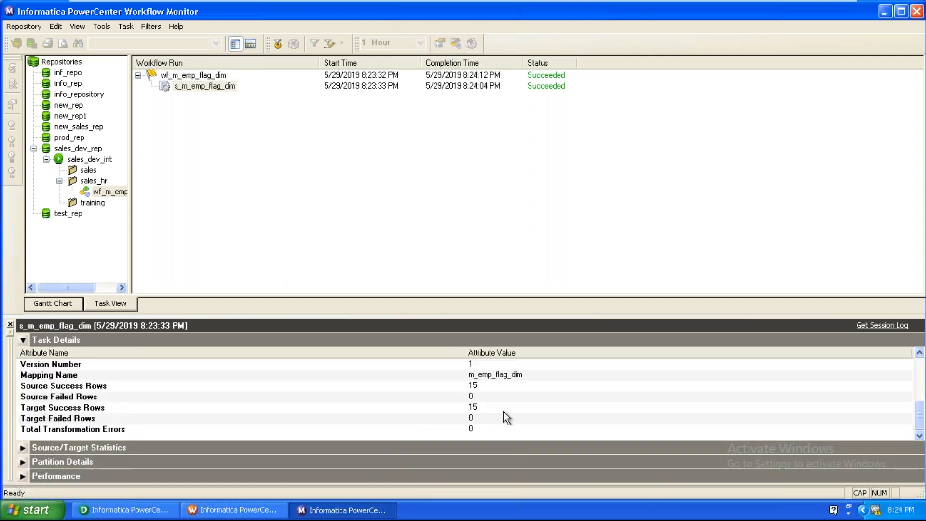
left_click(508, 378)
left_click(508, 384)
left_click(505, 408)
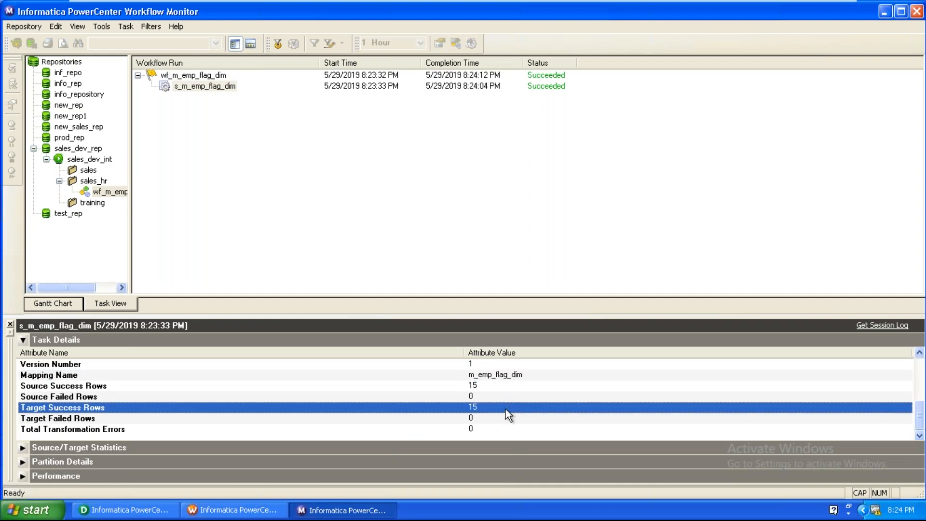
left_click(123, 509)
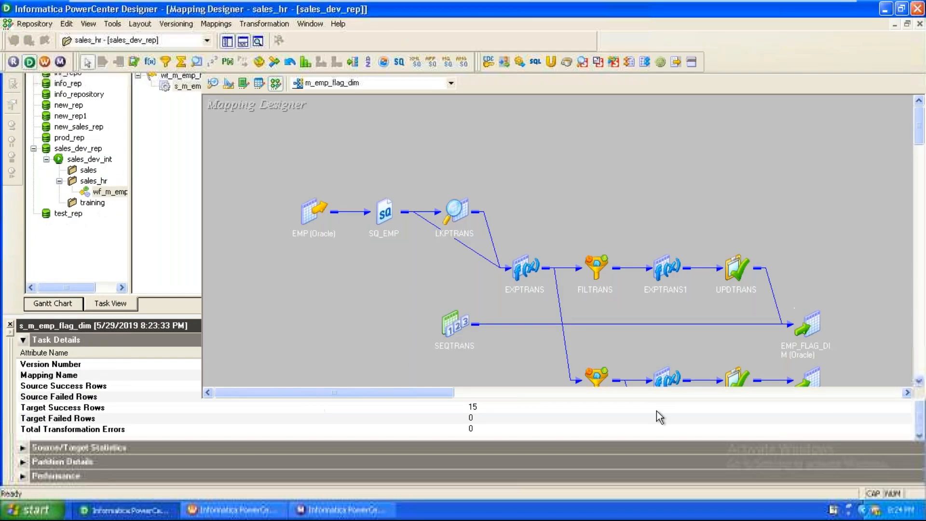
Step: Briefly preview the EMP_FLAG_DIM table data and close the preview
right_click(815, 320)
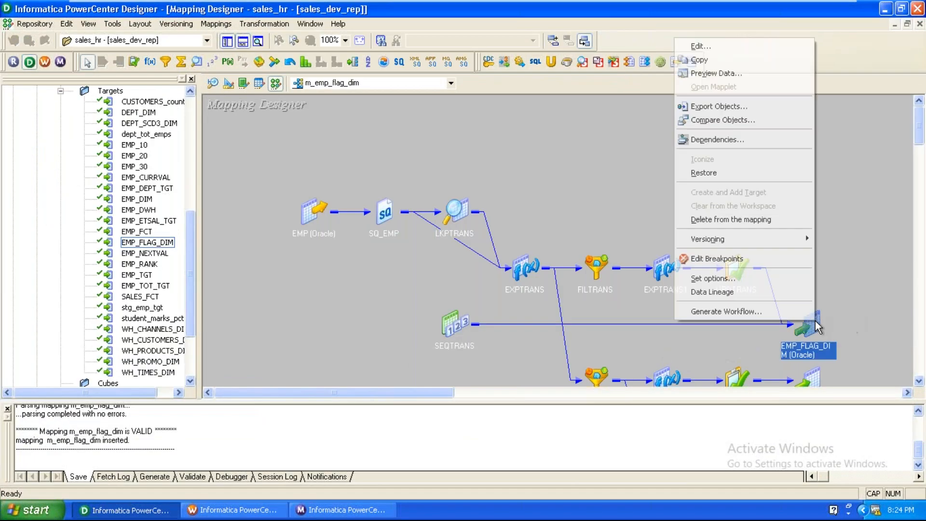
left_click(737, 73)
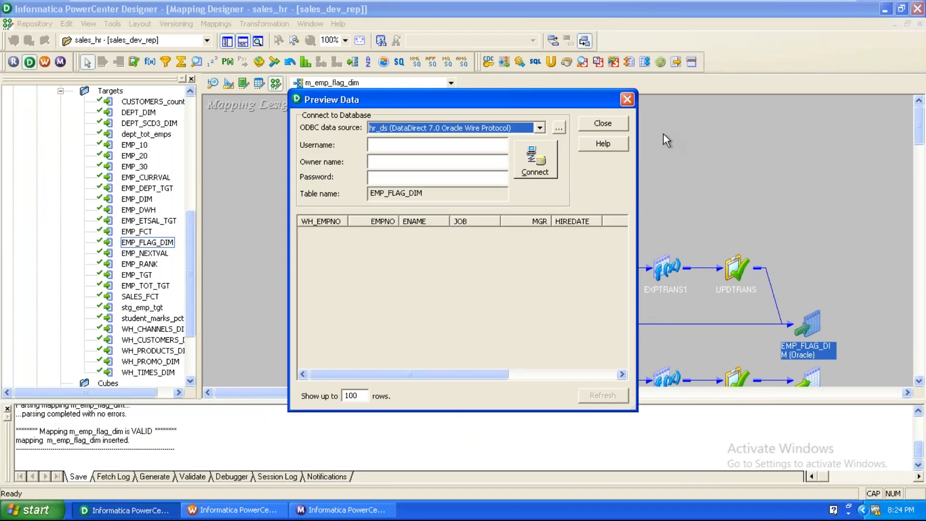
left_click(626, 100)
Step: Expand FILTRANS, EXPTRANS and EXPTRANS1 and try linking WH_EMPNO into EXPTRANS1
double_click(597, 265)
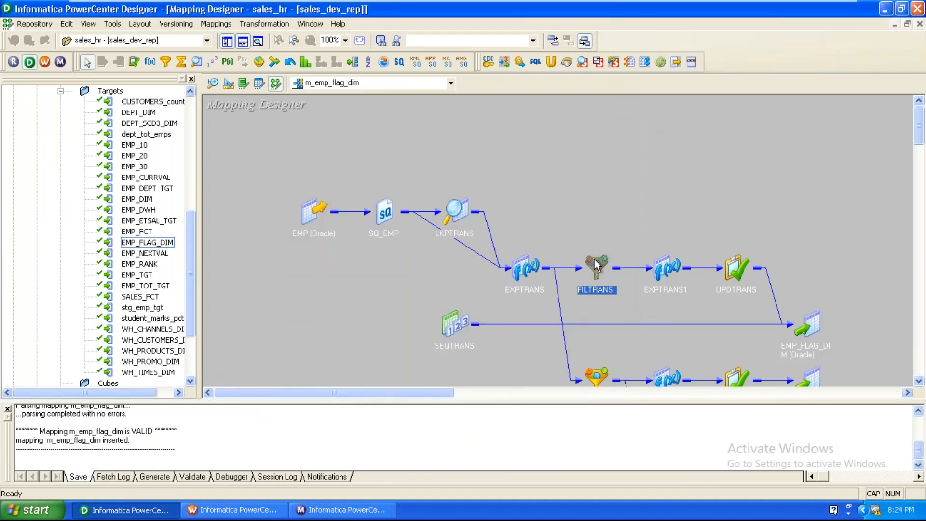
left_click_drag(598, 254, 583, 93)
left_click_drag(667, 267, 782, 200)
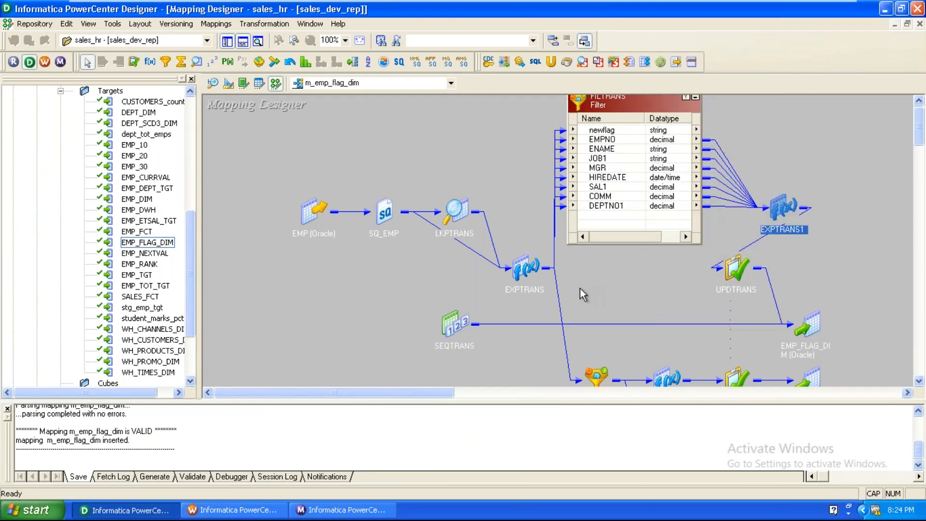
double_click(526, 268)
left_click_drag(571, 295, 783, 200)
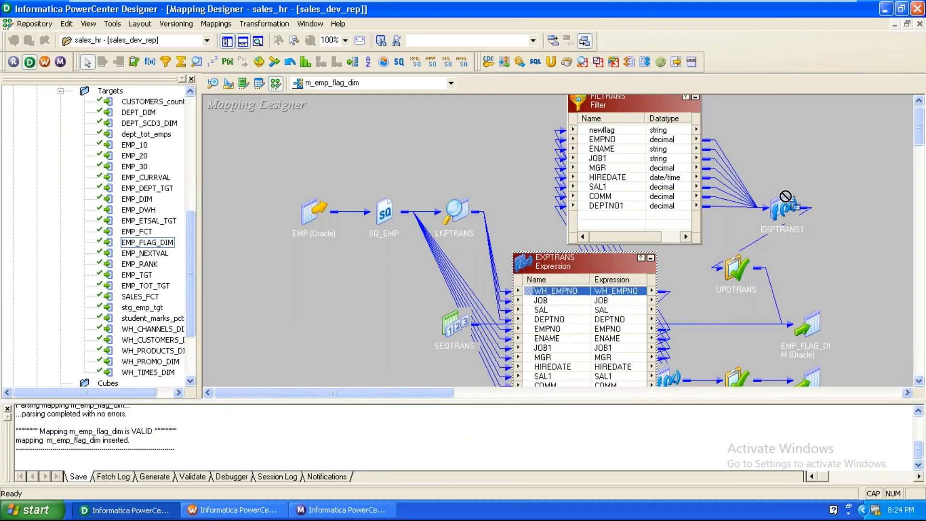
double_click(777, 212)
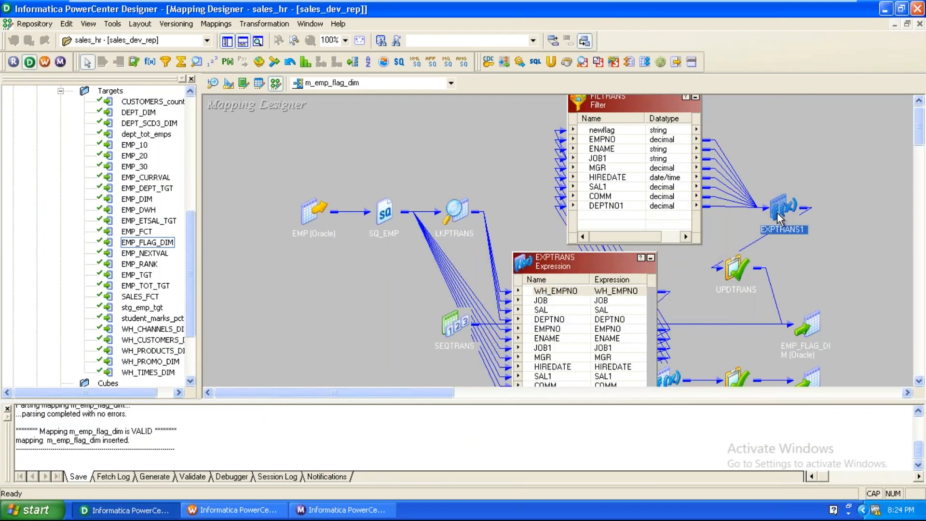
left_click(569, 290)
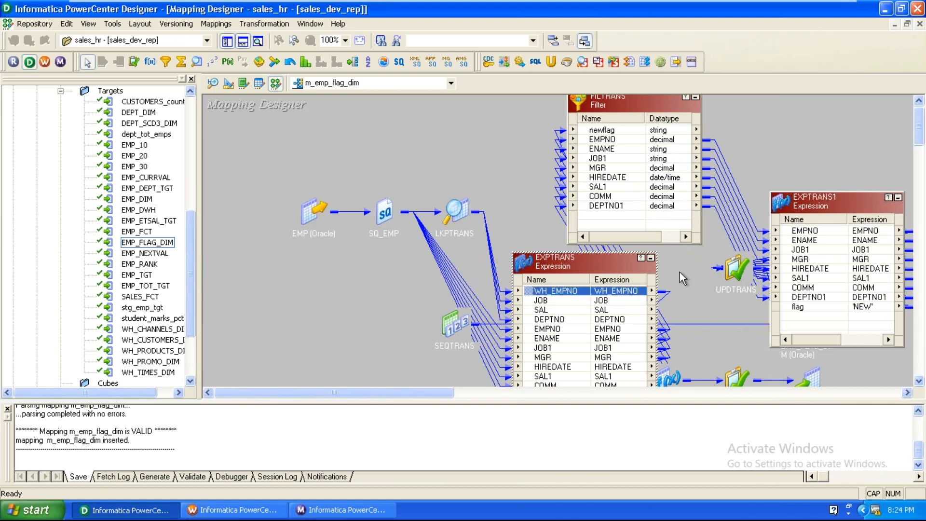
left_click_drag(537, 292, 801, 293)
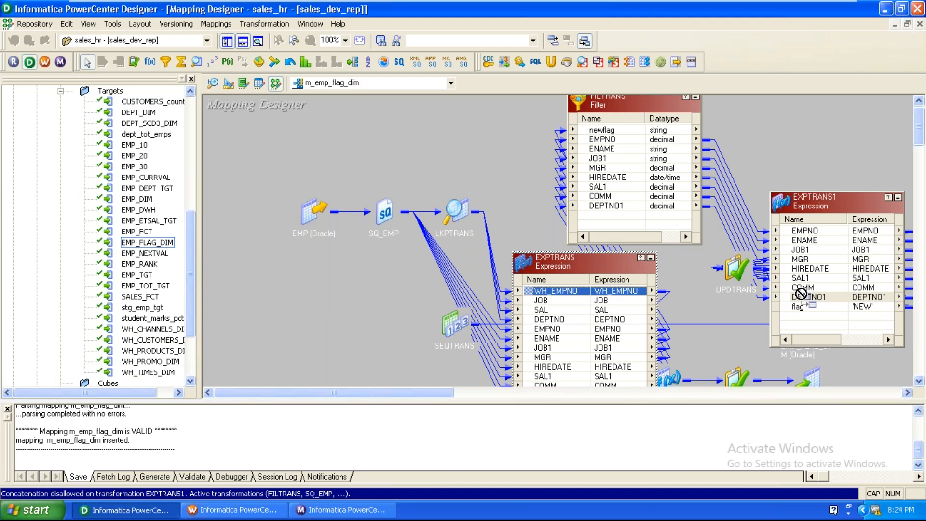
left_click_drag(801, 293, 801, 294)
Step: Iconize EXPTRANS and EXPTRANS1, then apply Arrange All Iconic to the mapping
left_click(650, 257)
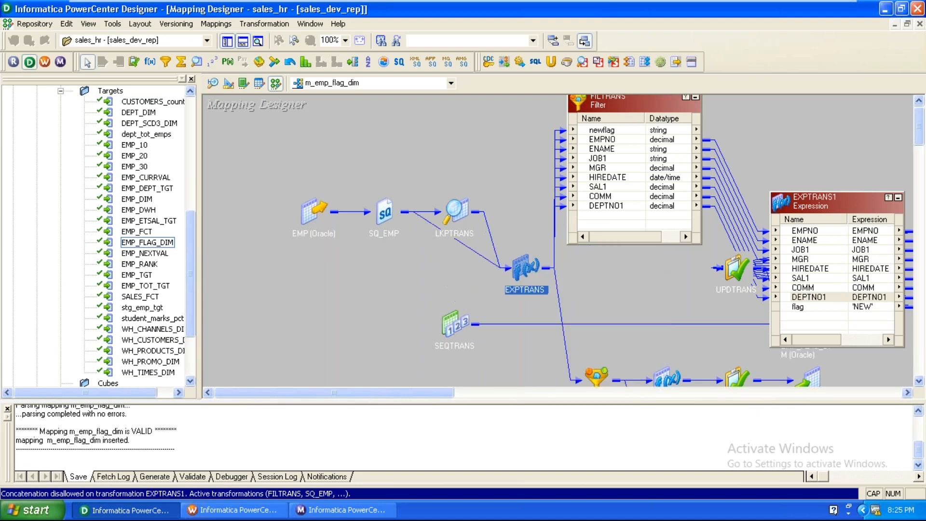
left_click(626, 259)
left_click(897, 198)
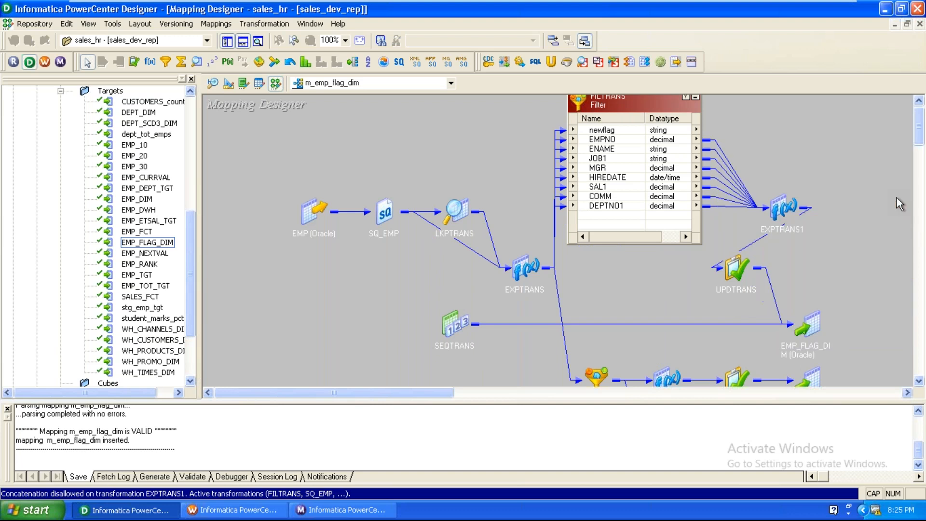
right_click(399, 277)
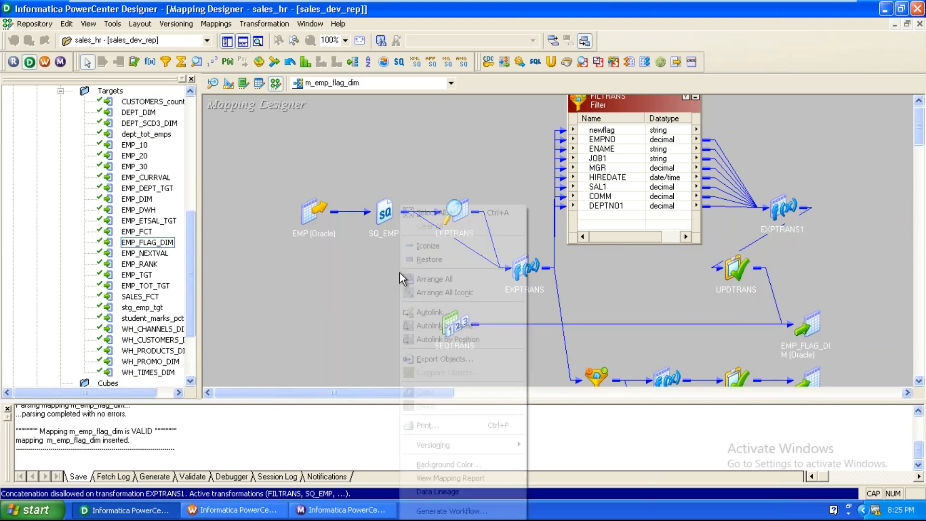
left_click(439, 294)
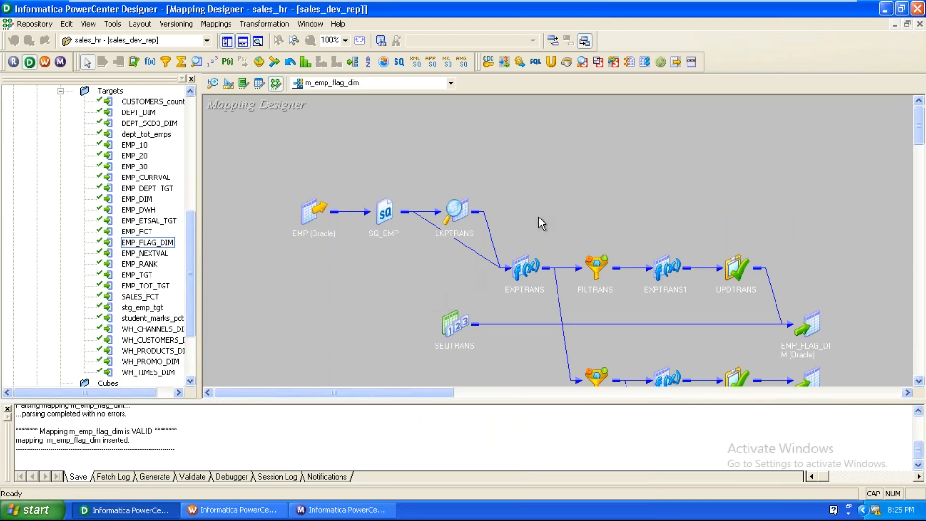
Step: Preview EMP_FLAG_DIM data via ora_dwh, entering the warehouse user, owner and password
right_click(802, 331)
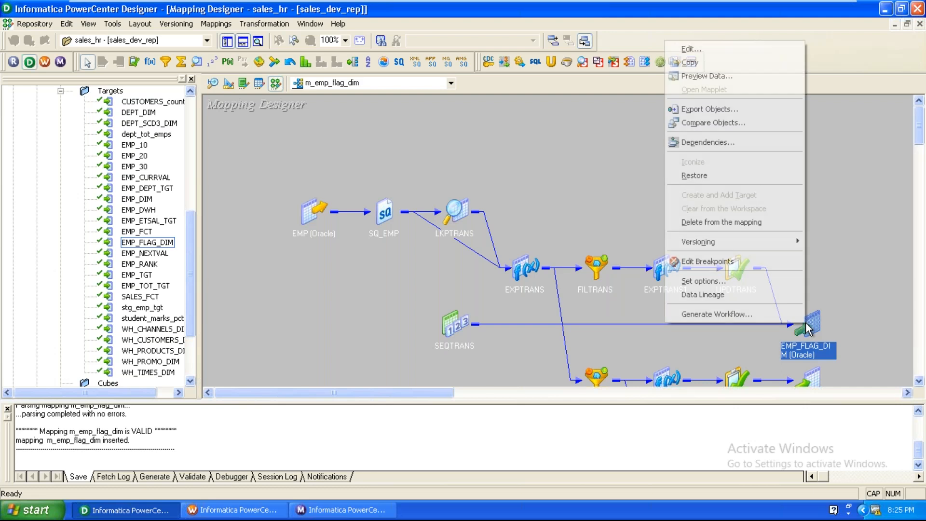
left_click(717, 76)
left_click(384, 128)
left_click(385, 185)
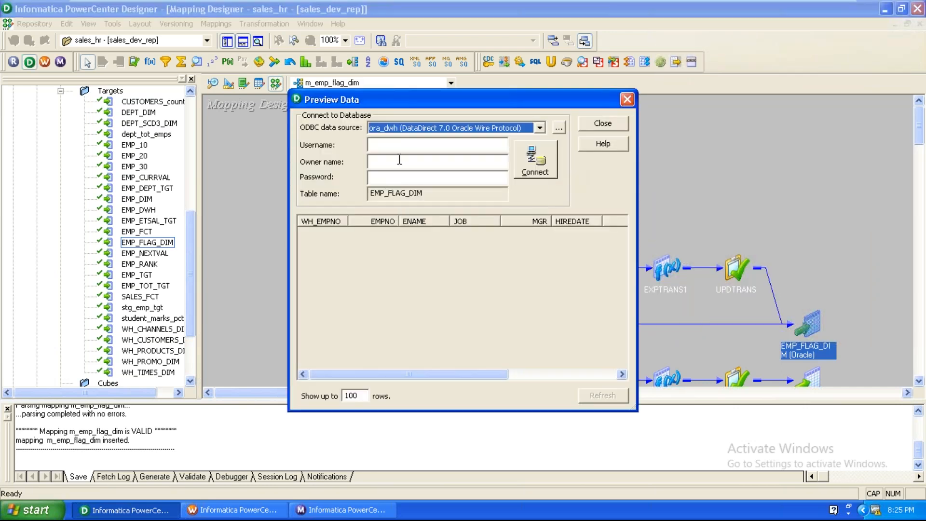
type("DWH")
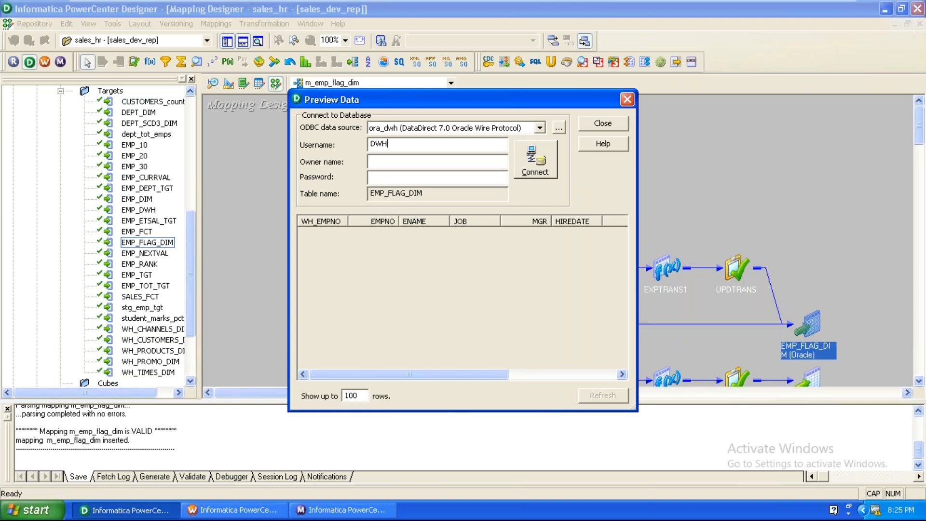
left_click(372, 161)
type("DWHdwh")
key("Return")
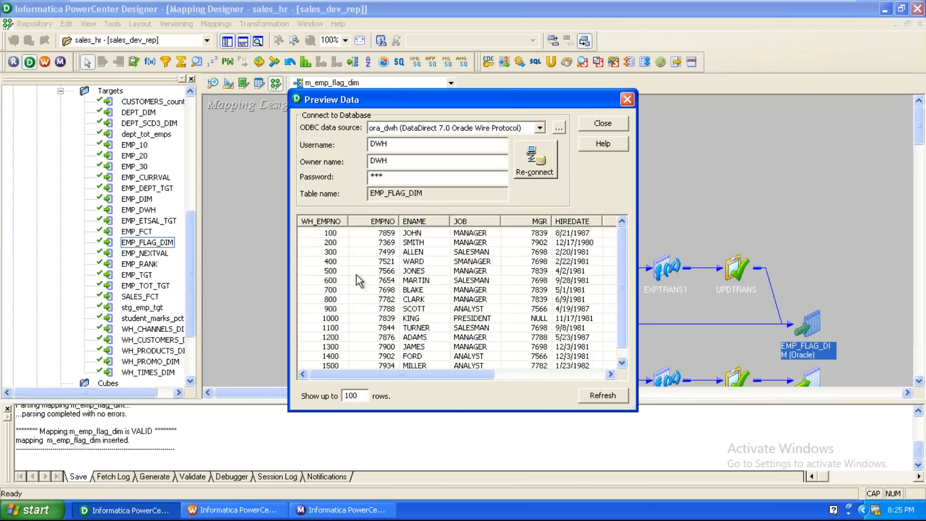
Step: Review the 15 previewed rows, including ADAMS 1200 and SCOTT 900, all flagged NEW
left_click(333, 241)
left_click(333, 252)
left_click(335, 299)
left_click(335, 335)
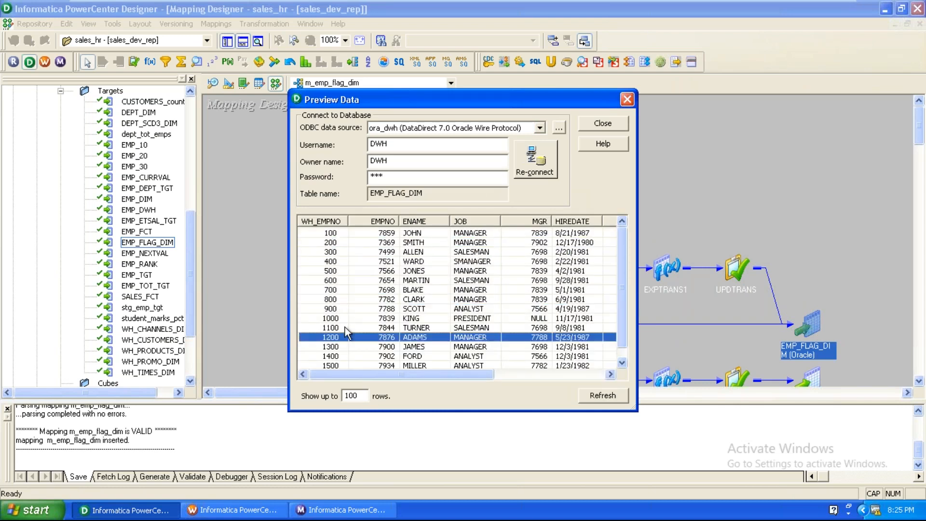
left_click(345, 242)
left_click(342, 252)
left_click(340, 261)
left_click(341, 309)
left_click_drag(405, 375, 519, 383)
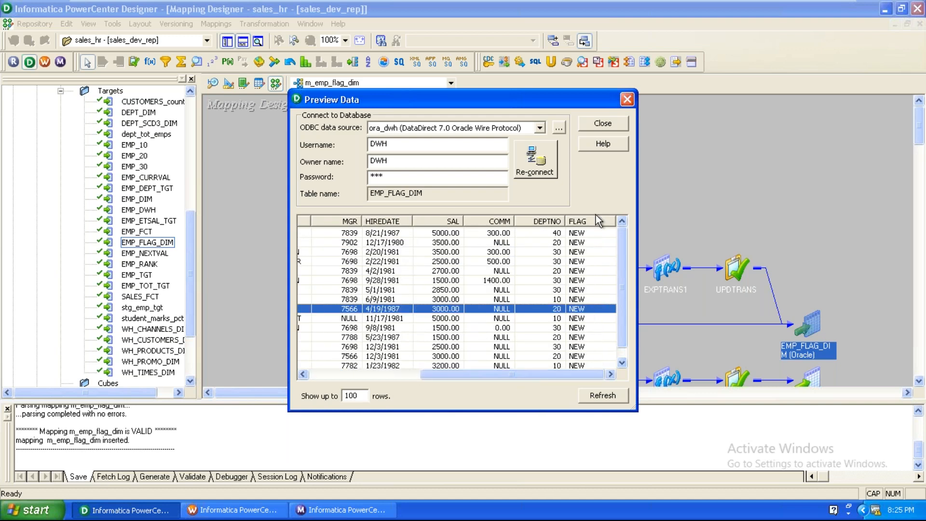
left_click(334, 511)
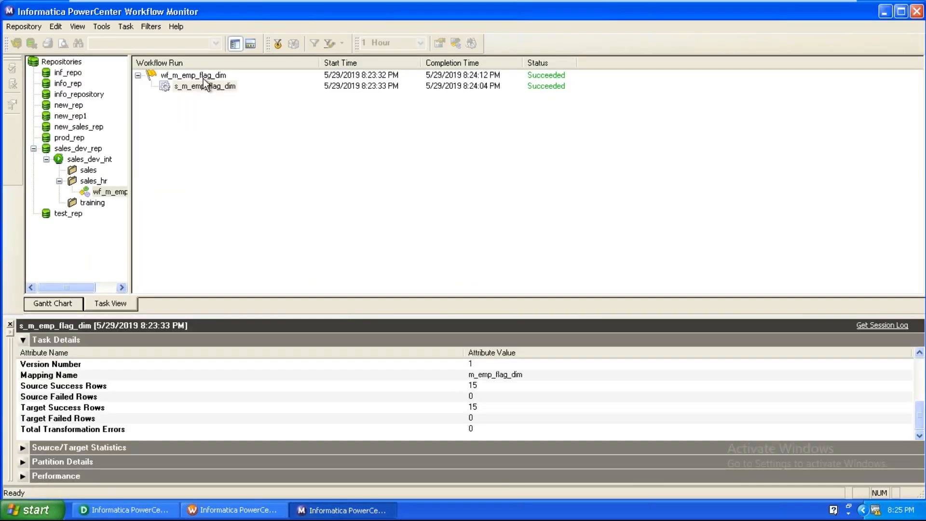
Step: Restart the s_m_emp_flag_dim session and open the new run's properties
right_click(201, 85)
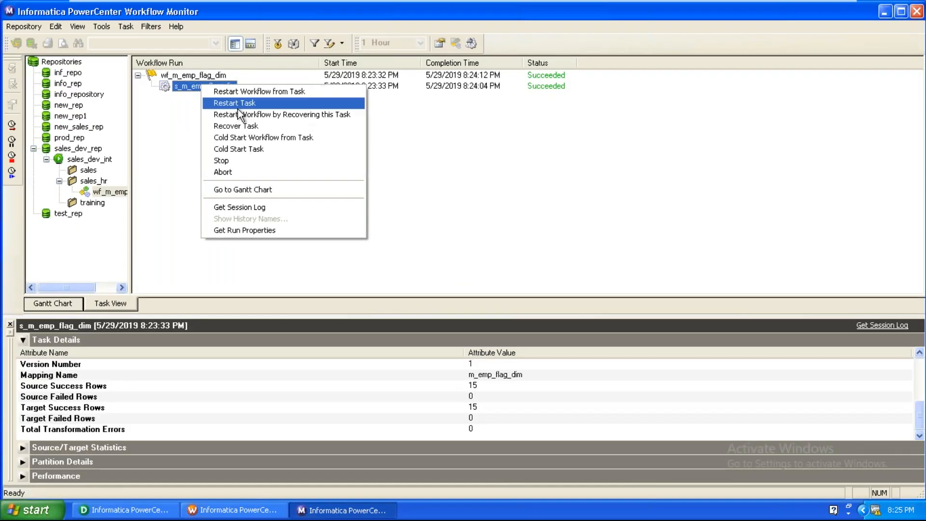
left_click(233, 103)
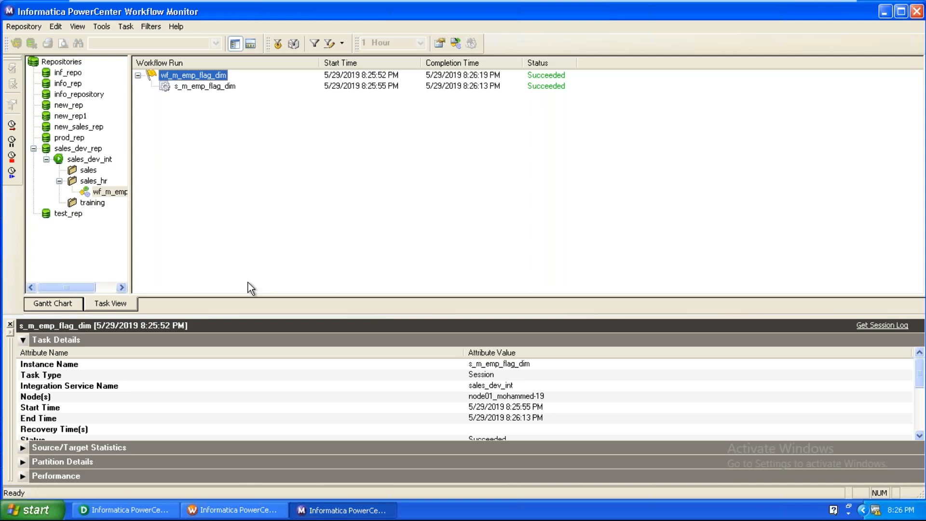
right_click(196, 88)
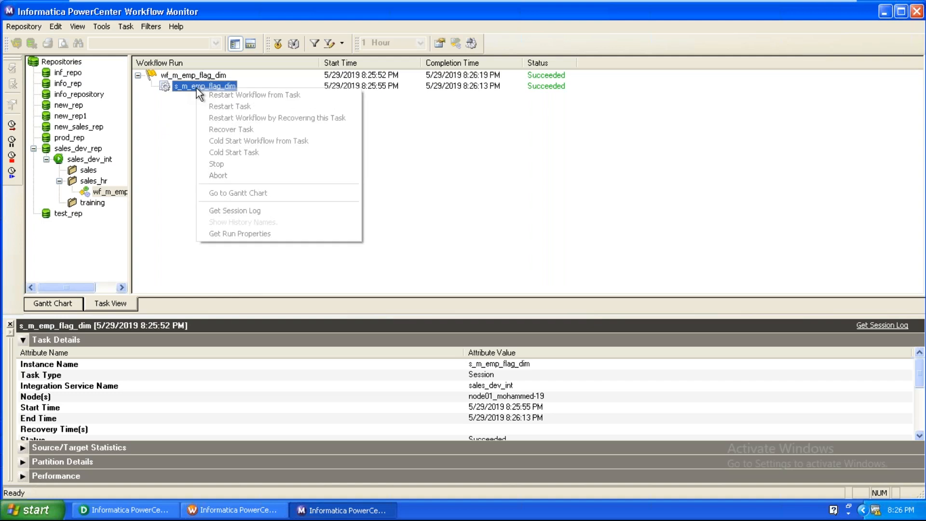
left_click(239, 235)
Step: Check the task details: 15 source success rows and 0 target success rows
left_click(299, 387)
scroll(299, 387, "down", 3)
left_click(488, 385)
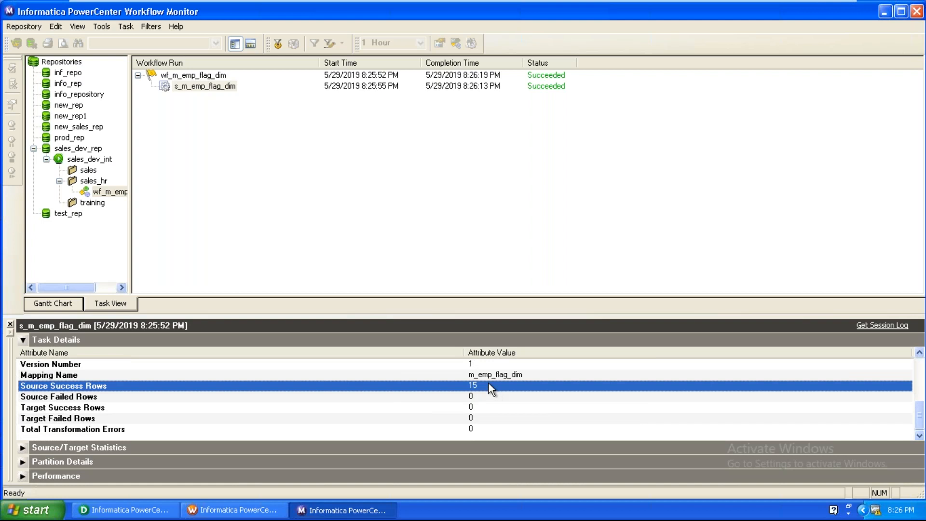
left_click(480, 408)
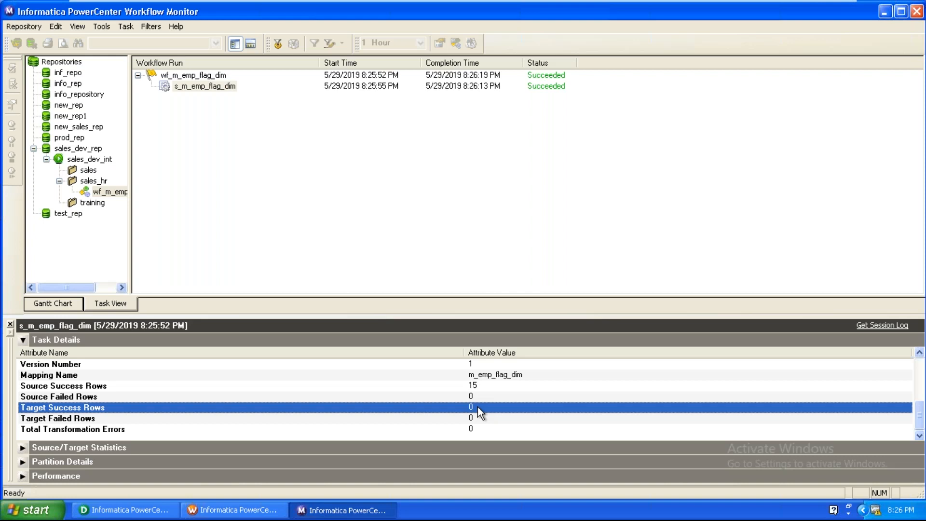
Step: Launch SQL Plus from the Oracle - OraDb10g_home1 Application Development menu
left_click(6, 513)
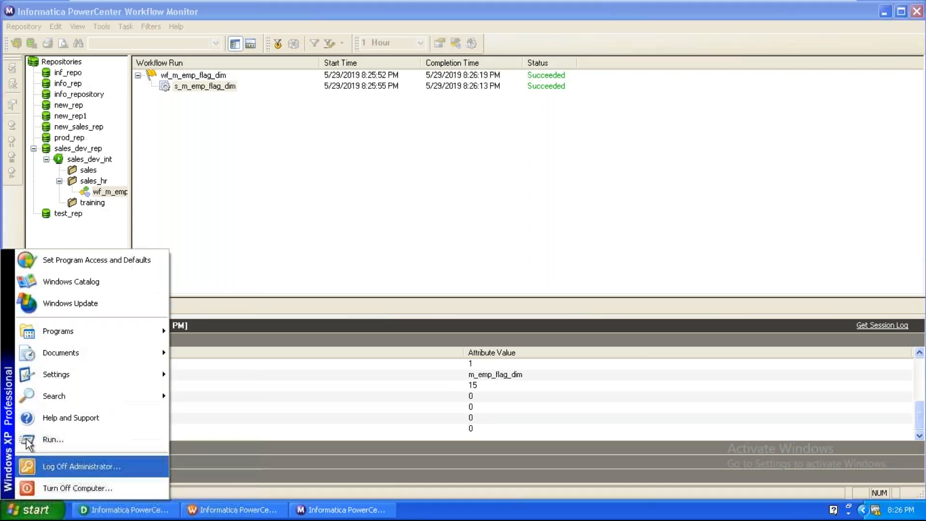
mouse_move(71, 329)
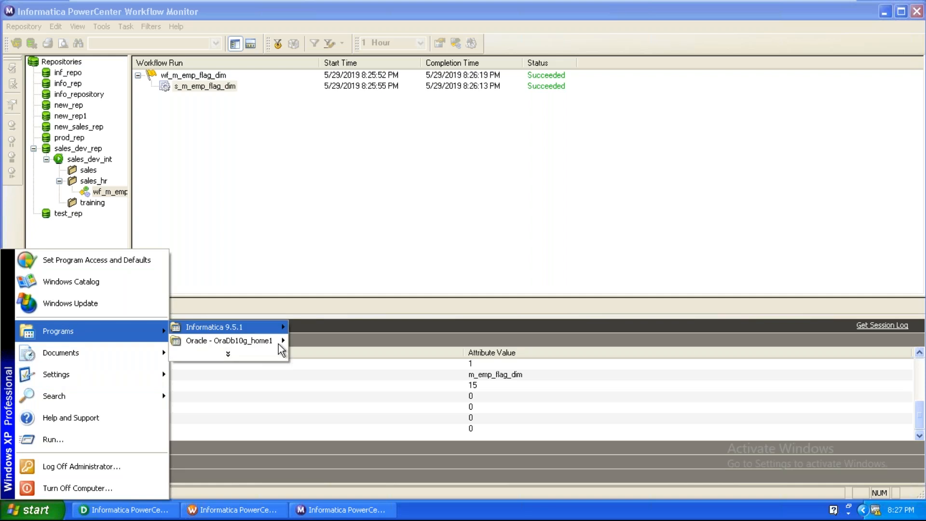
mouse_move(279, 343)
mouse_move(334, 346)
left_click(423, 345)
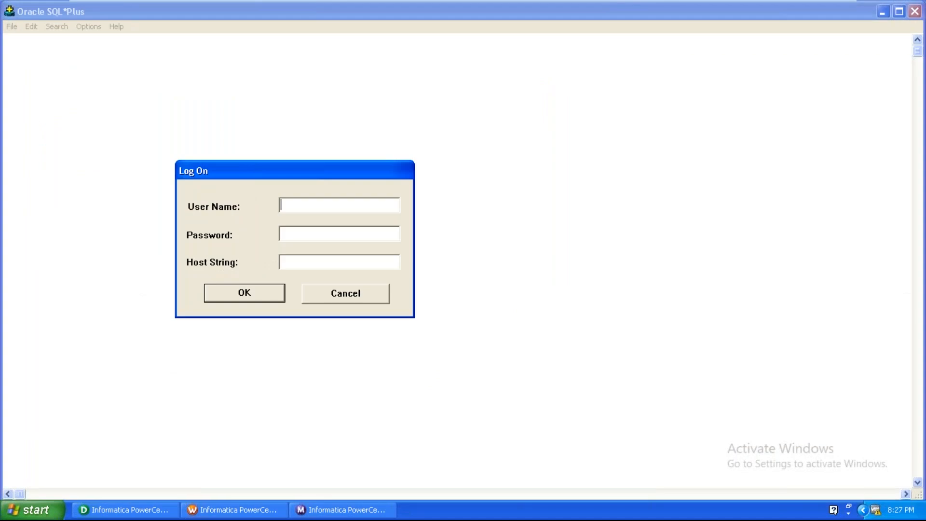
Step: Log in as scott with its password and host string orcl
type("scott")
key("Tab")
type("tige")
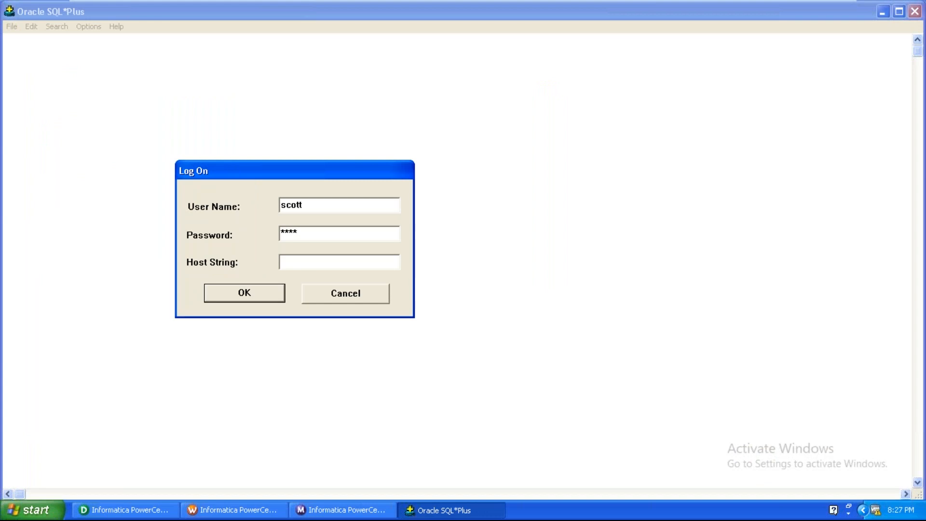
key("BackSpace")
key("BackSpace")
key("BackSpace")
key("BackSpace")
type("tiger")
key("Tab")
type("orcl")
key("Return")
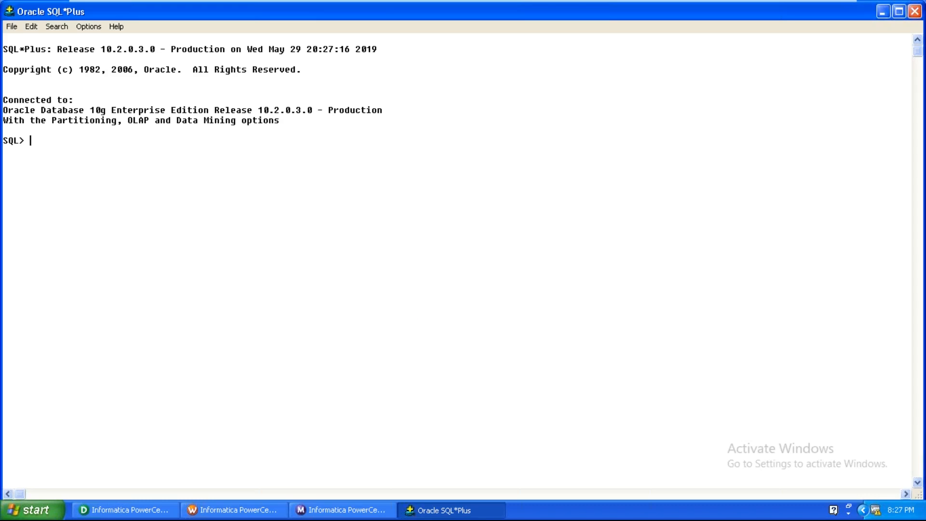
Step: Set the SQL*Plus line width to 100 and list all rows of the EMP table
type("set lines 100")
key("Return")
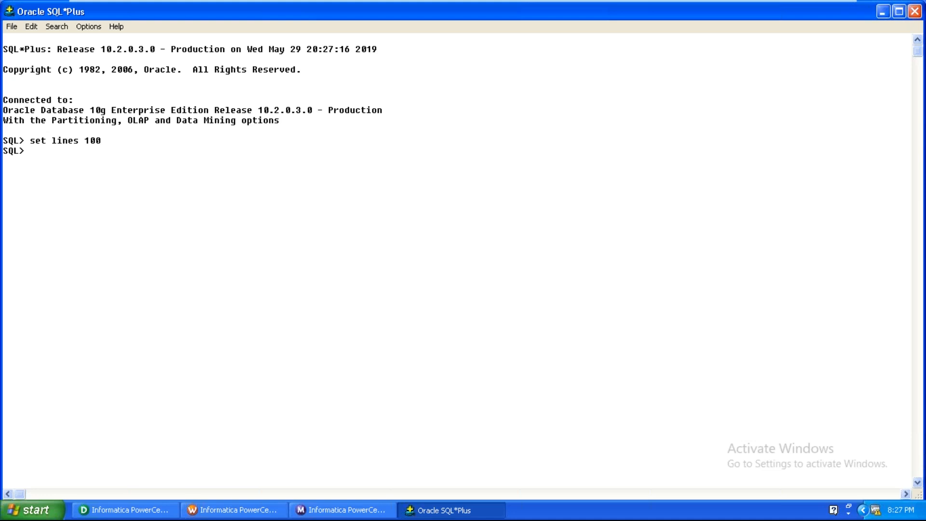
type("select * from emp;")
key("Return")
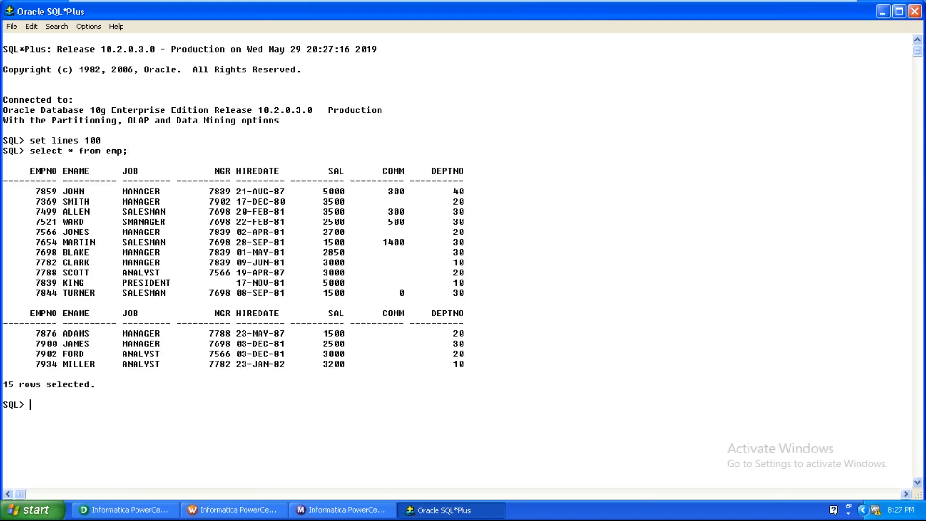
Step: Update employee 7844's job to 'CLERK' in EMP and commit the change
type("update emp set job")
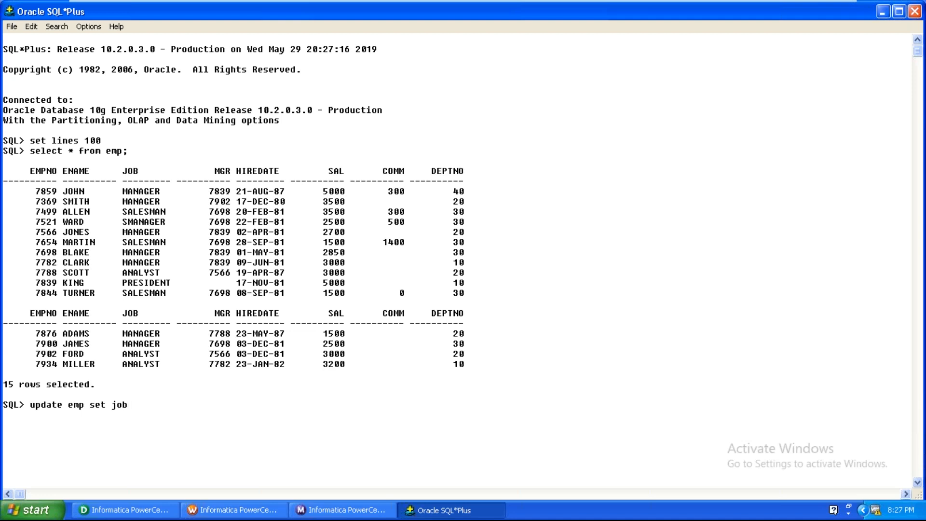
type("='CLERK' where empno=")
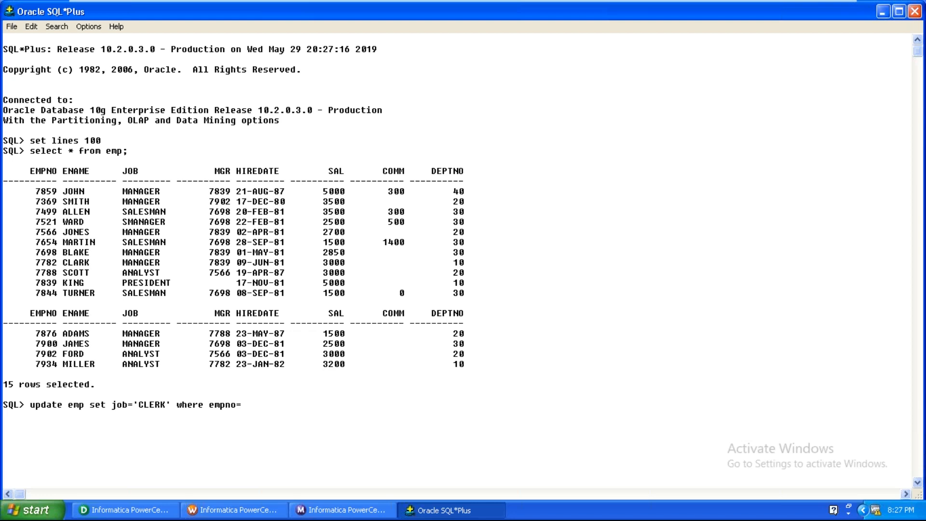
type("7844;")
key("Return")
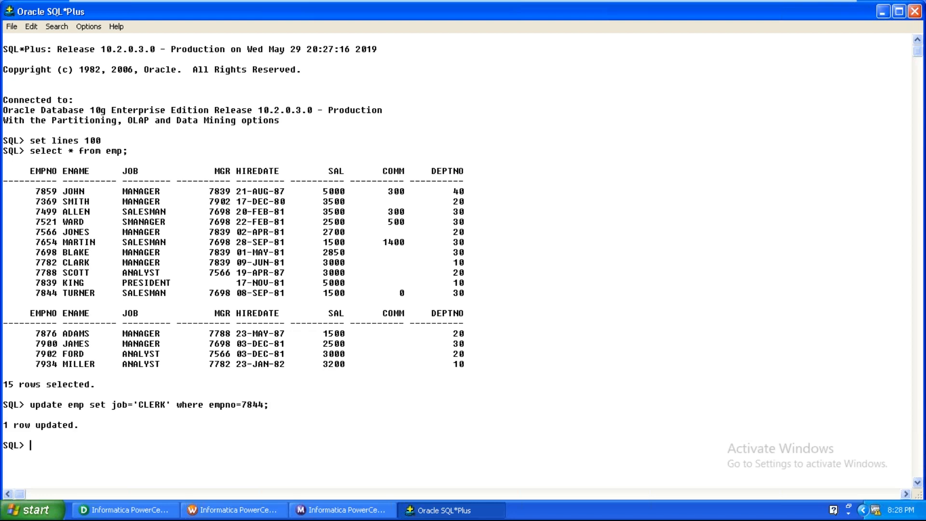
type("commit;")
key("Return")
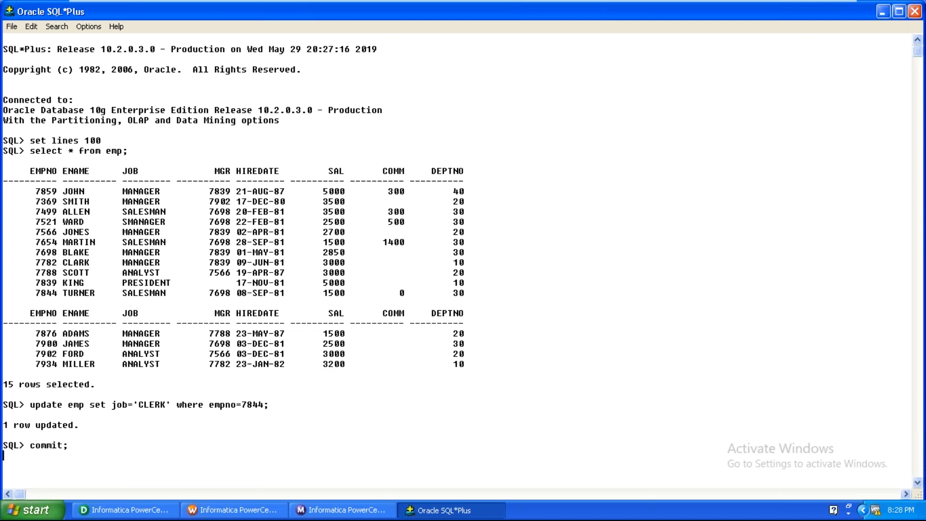
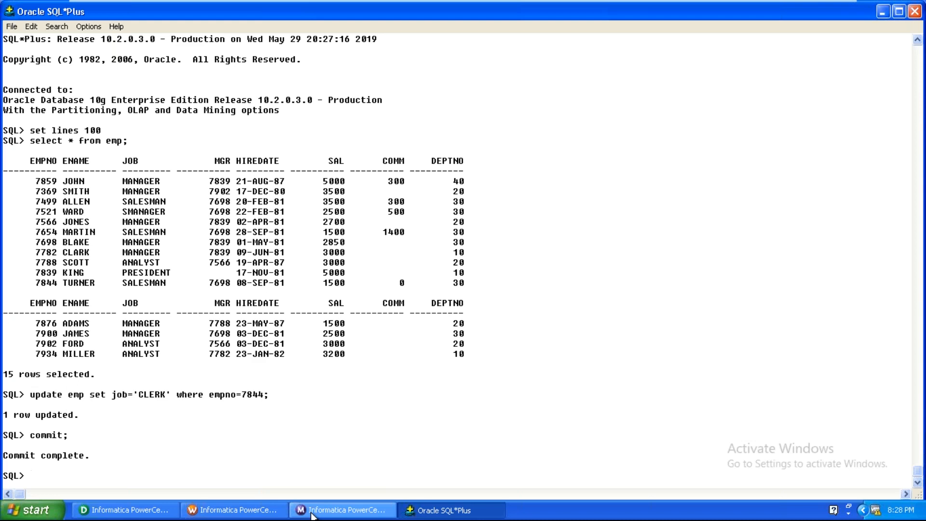
Step: Restart the s_m_emp_flag_dim session in Workflow Monitor
left_click(313, 510)
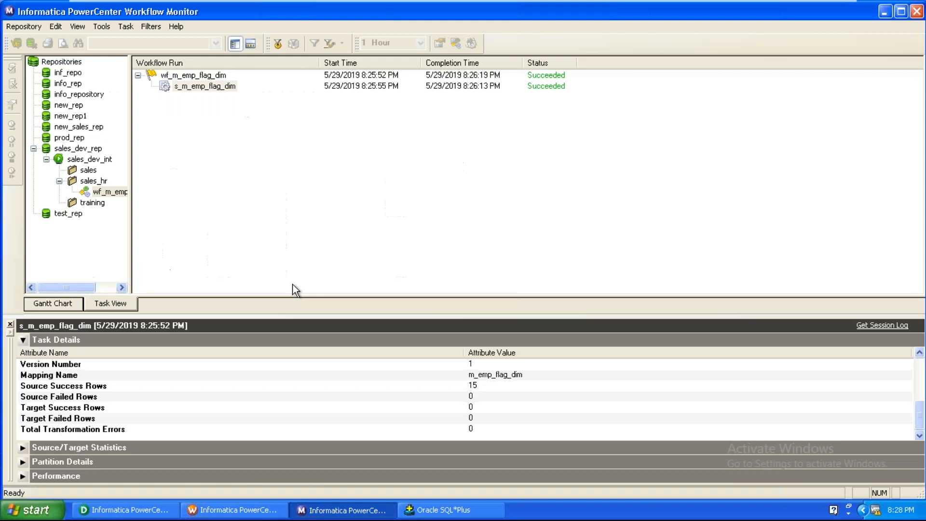
right_click(233, 90)
left_click(276, 103)
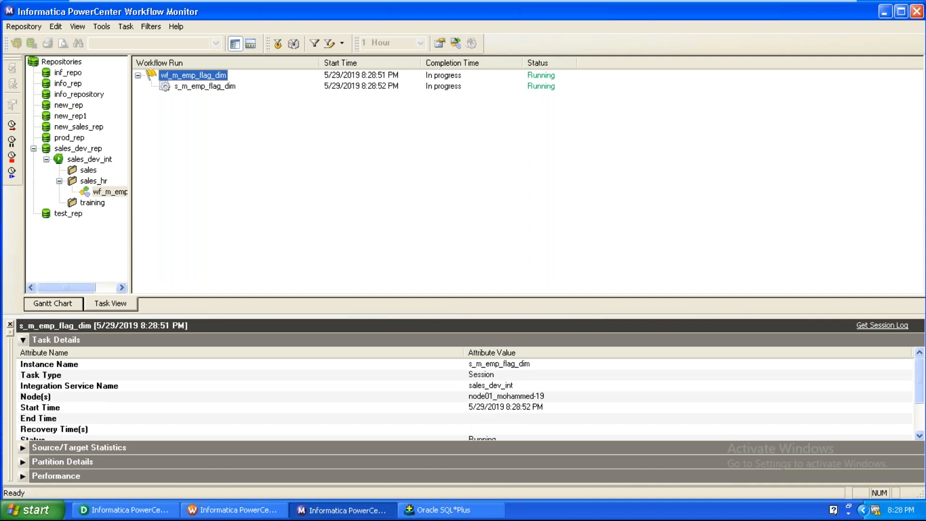
Step: Check the session's run properties to confirm 2 target success rows, then return to the data preview
right_click(210, 89)
left_click(226, 238)
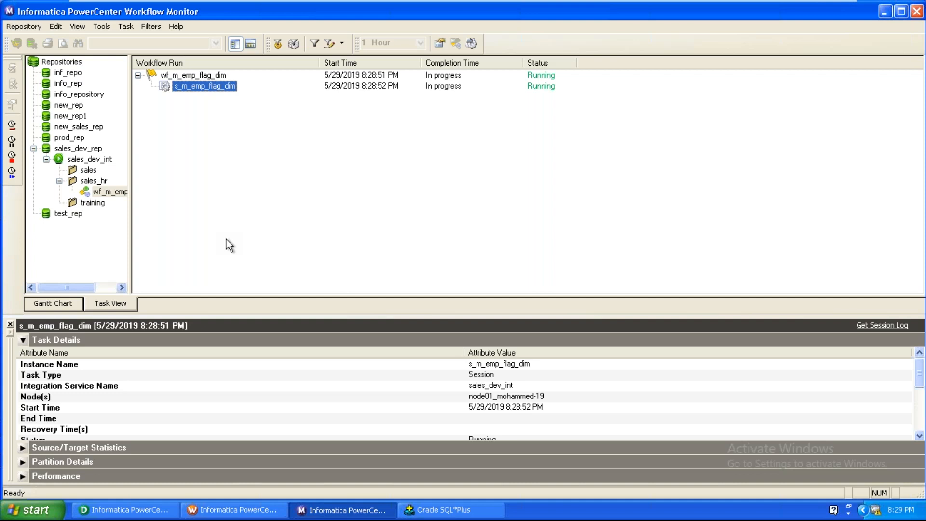
left_click(269, 400)
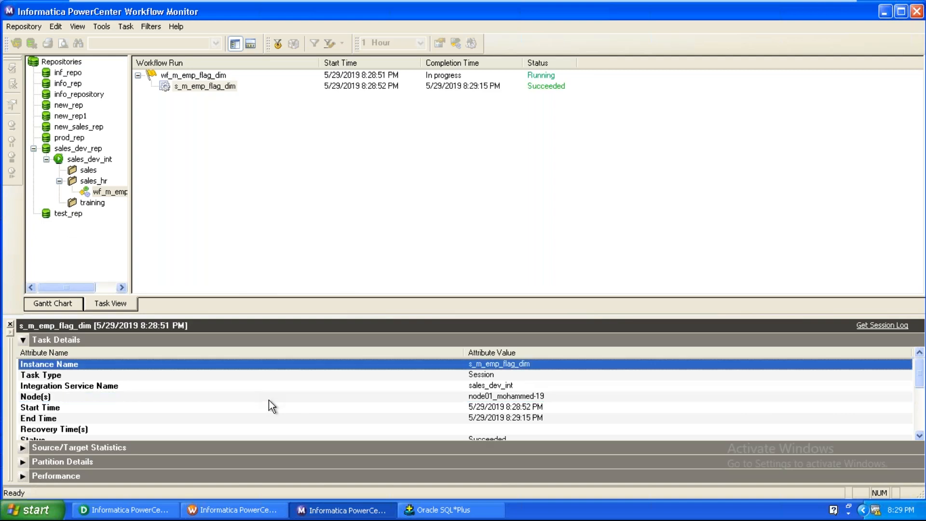
scroll(268, 400, "down", 4)
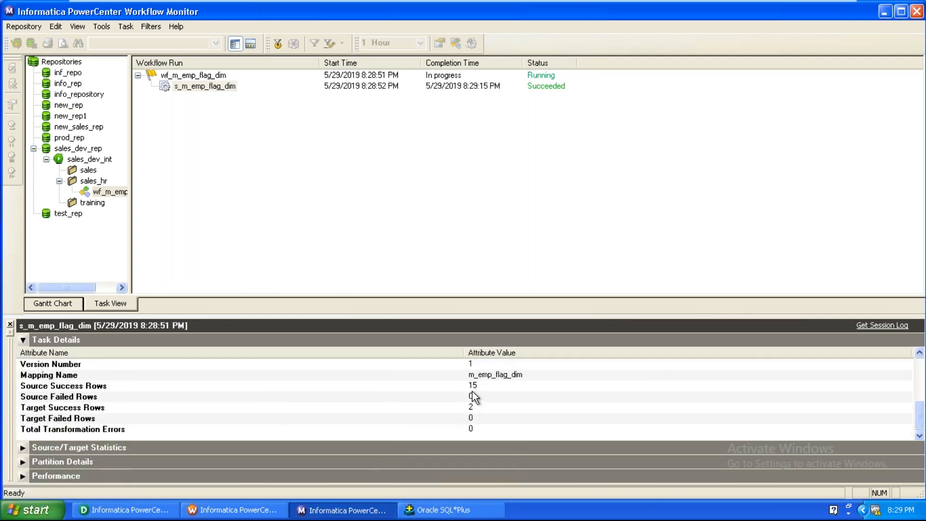
left_click(475, 389)
left_click(485, 408)
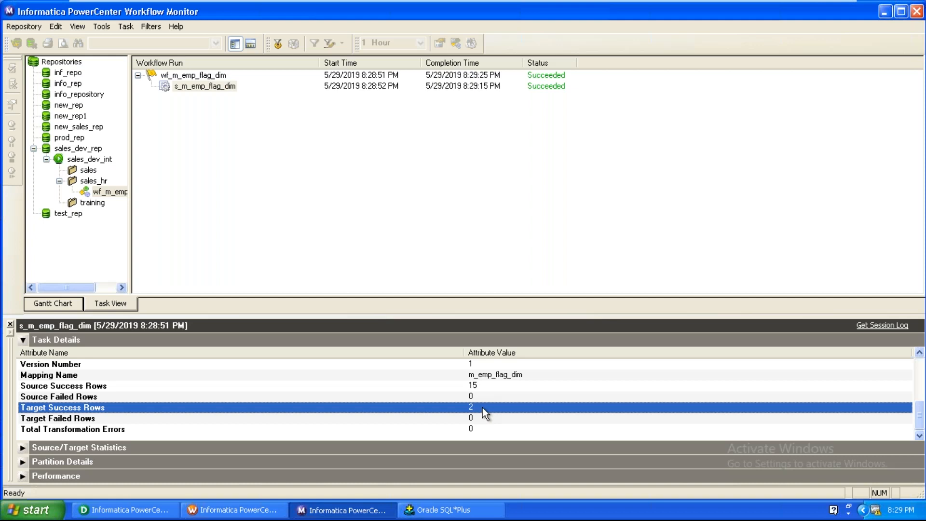
left_click(145, 510)
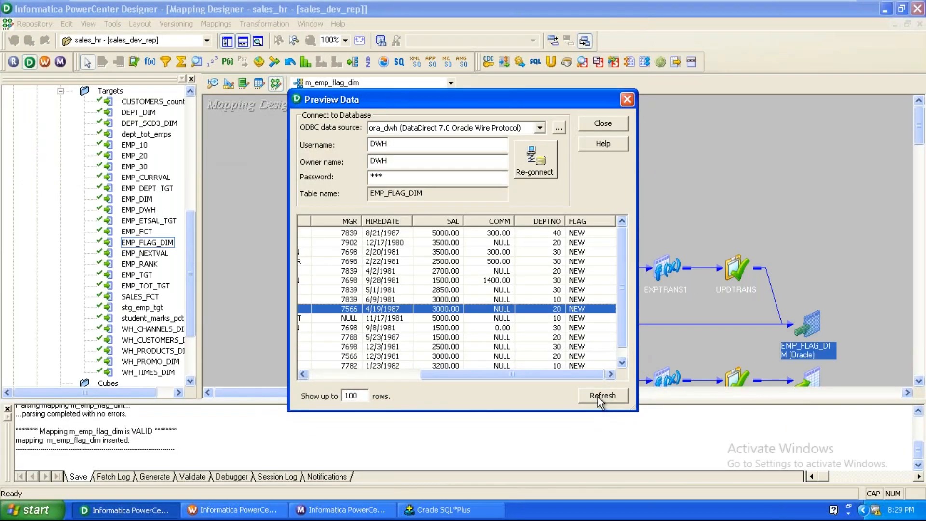
Step: Refresh the EMP_FLAG_DIM preview and compare TURNER's OLD SALESMAN row with the new CLERK row 1101
left_click(598, 397)
left_click_drag(482, 371, 599, 372)
left_click(581, 330)
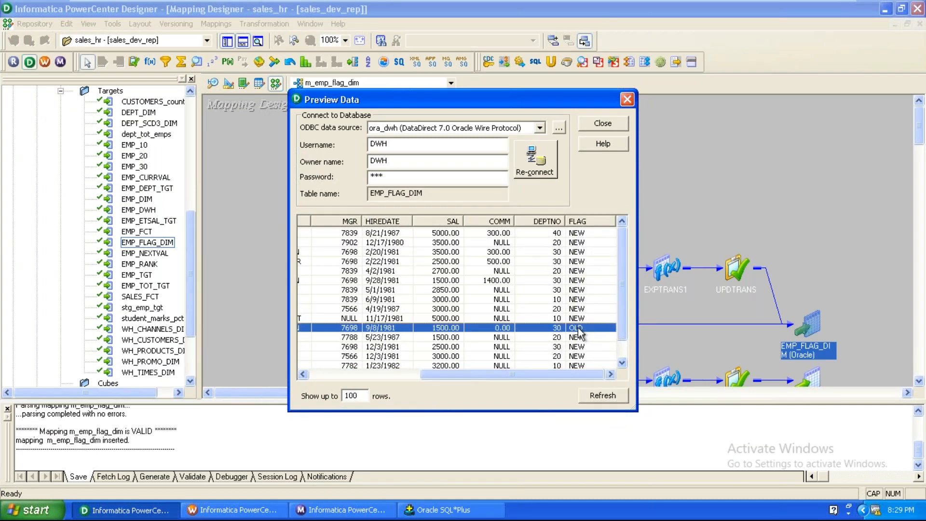
left_click_drag(488, 380, 472, 378)
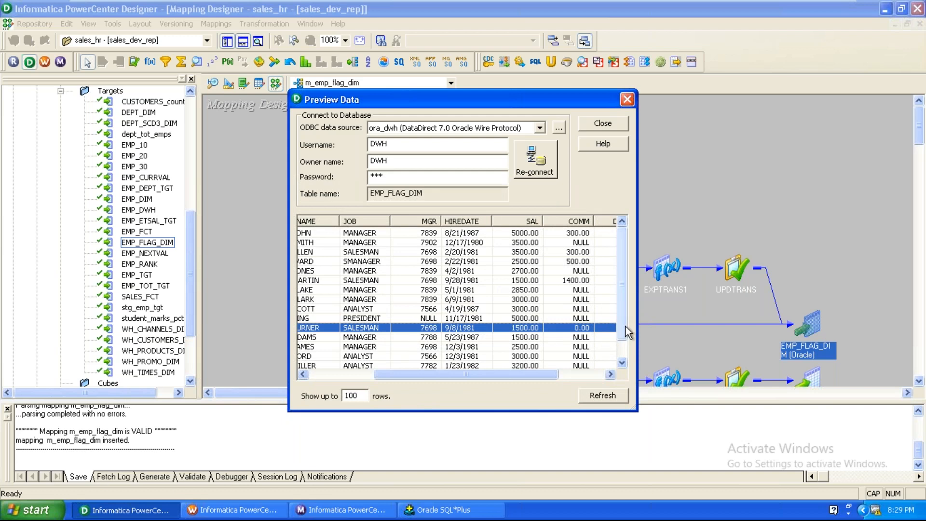
scroll(628, 331, "down", 1)
left_click_drag(506, 375, 444, 380)
left_click(459, 360)
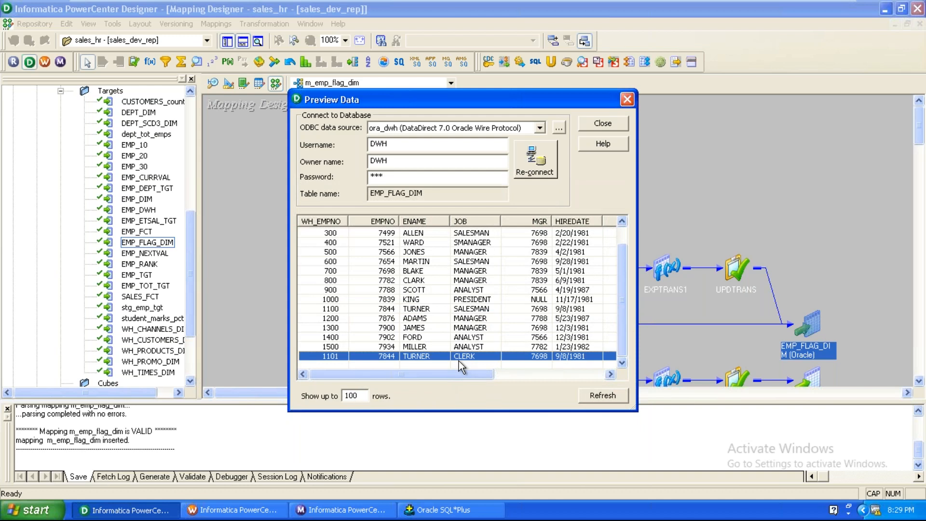
left_click(340, 310)
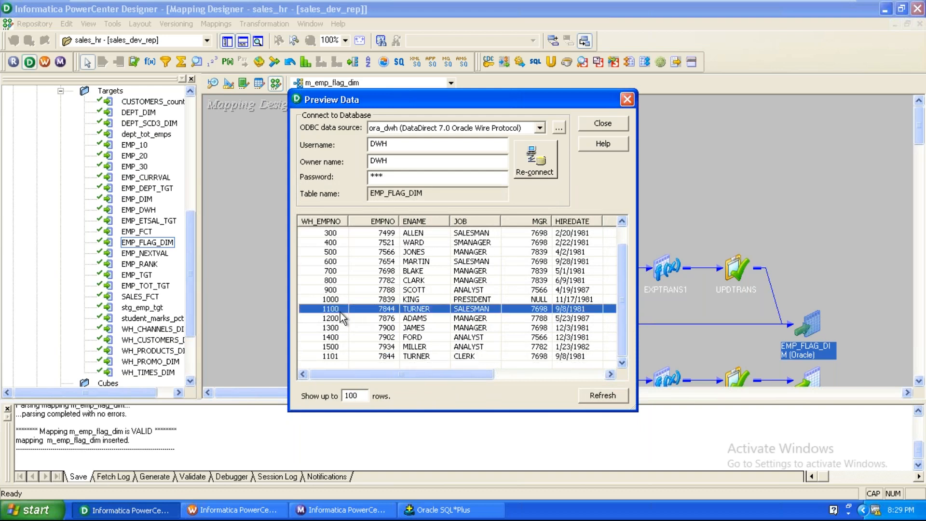
left_click(395, 360)
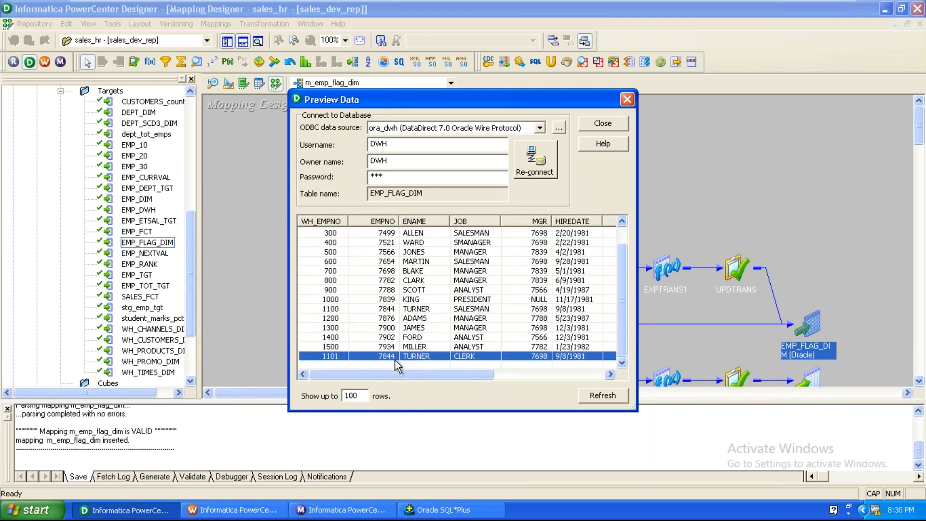
Step: Recheck row 1100 and ADAMS's row 1200, refresh again, and close the data preview
left_click_drag(482, 377, 594, 384)
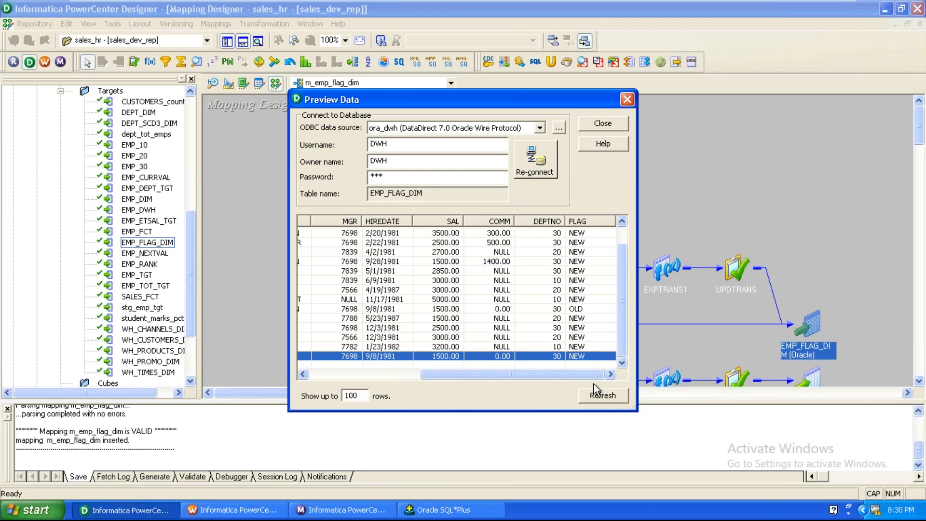
left_click_drag(574, 377, 351, 382)
left_click(336, 311)
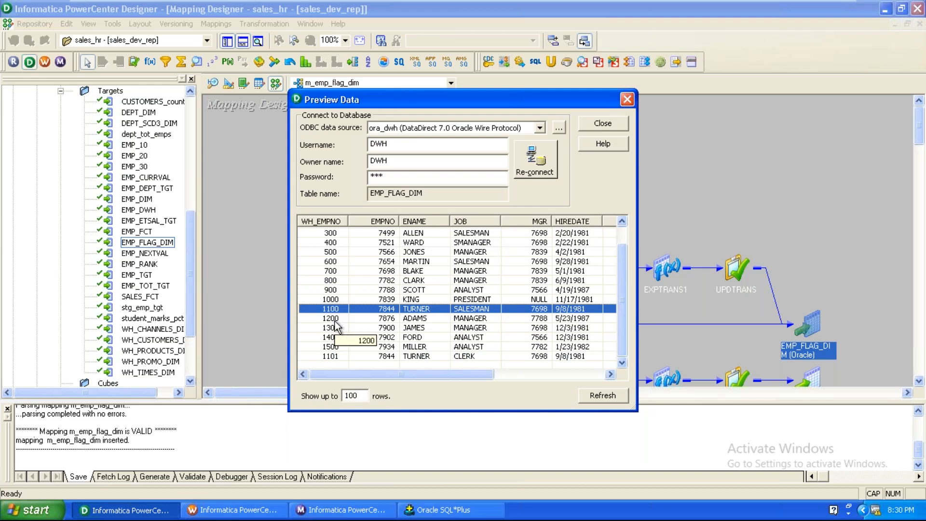
left_click(335, 319)
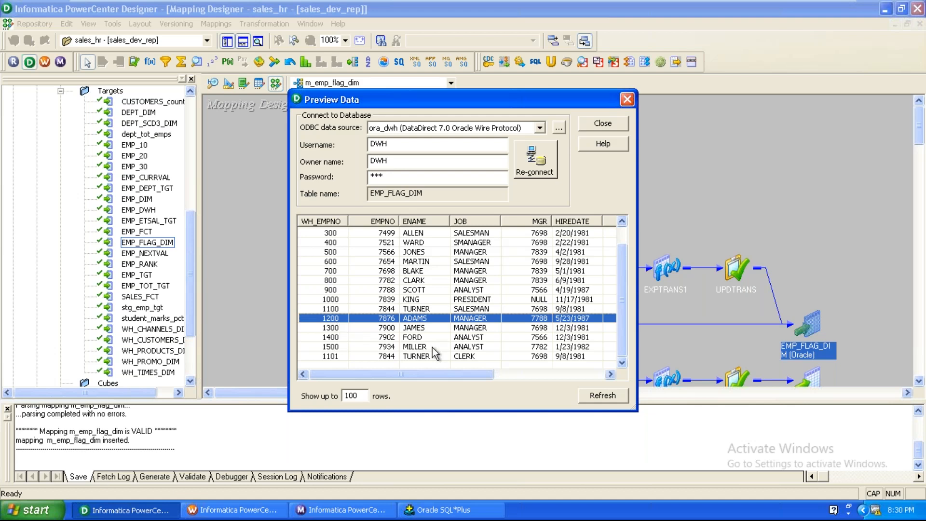
left_click(603, 401)
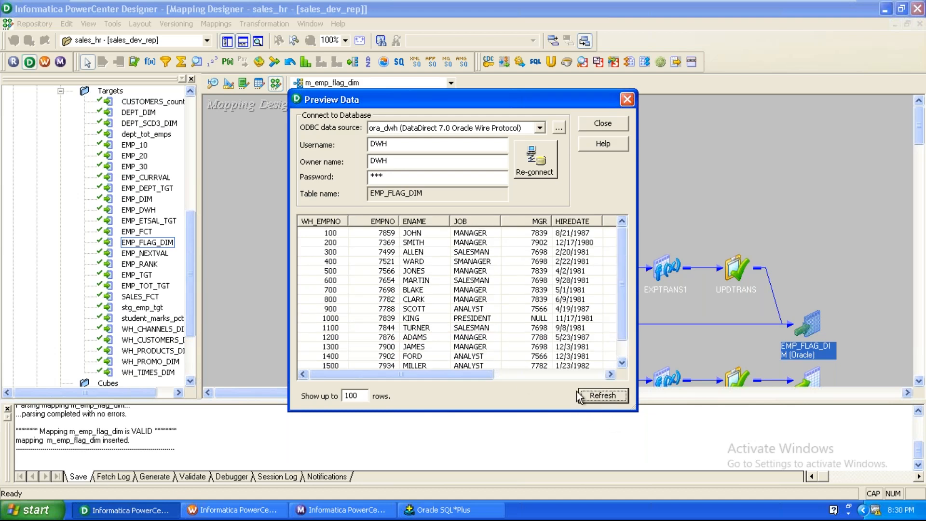
left_click_drag(456, 375, 578, 359)
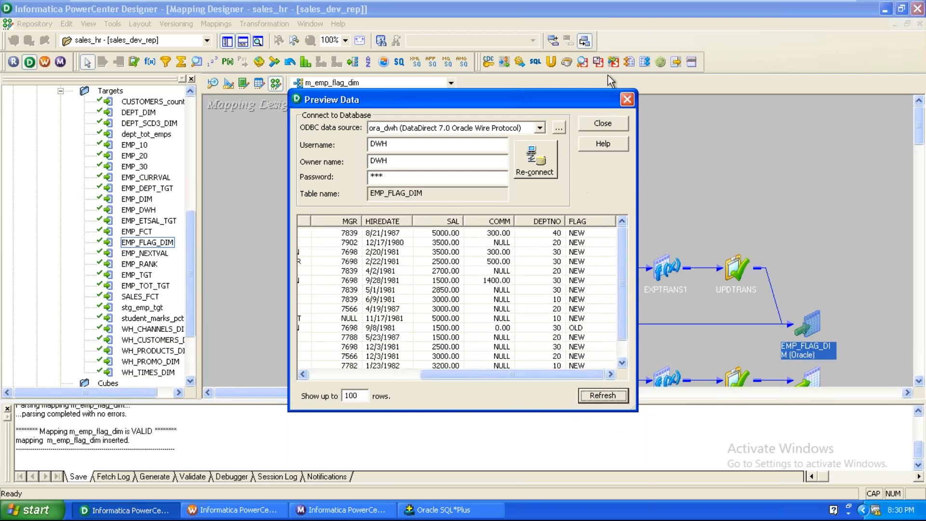
left_click(626, 99)
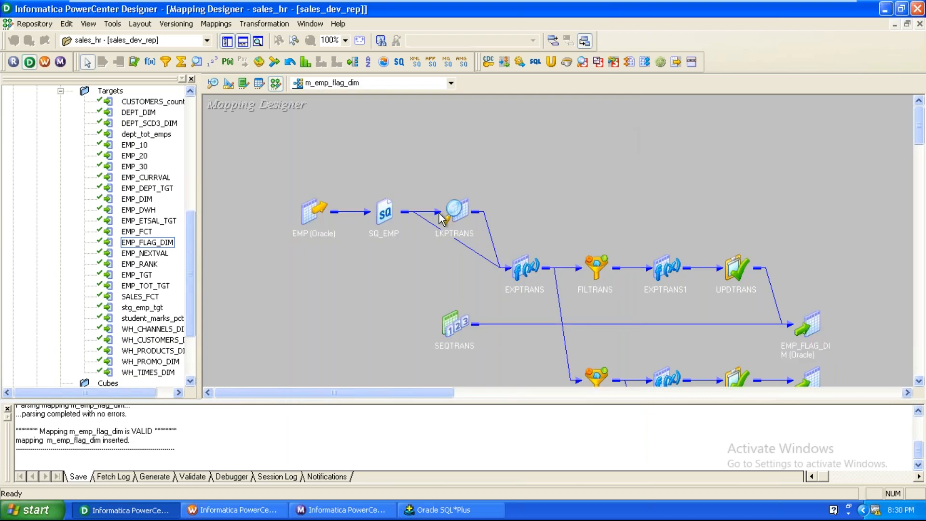
Step: Review LKPTRANS's multiple-match lookup policy, keeping Use Last Value, then iconize the lookup
double_click(452, 213)
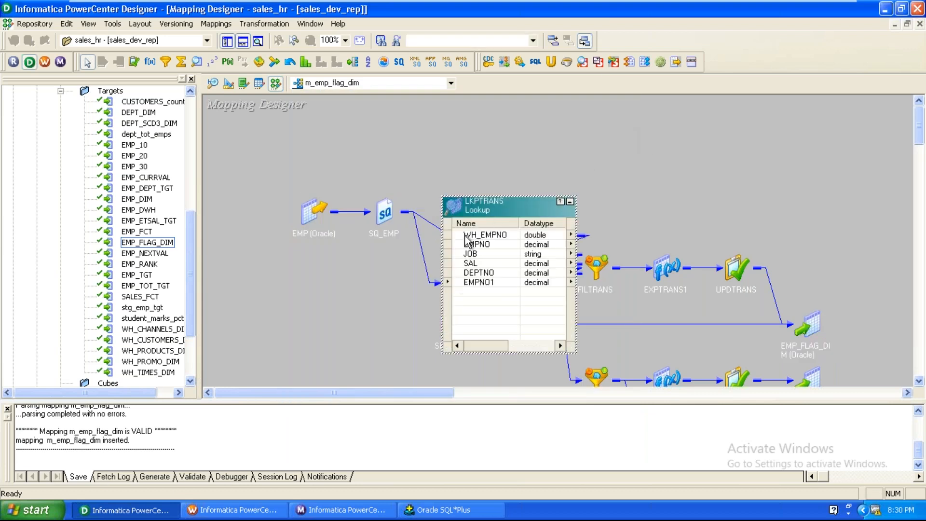
double_click(471, 212)
left_click(384, 43)
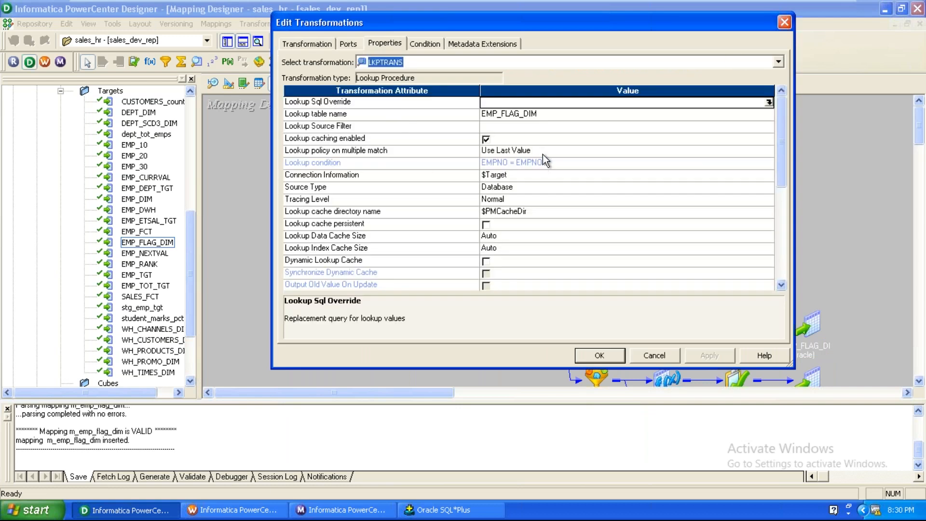
left_click(546, 153)
left_click(545, 152)
left_click(546, 152)
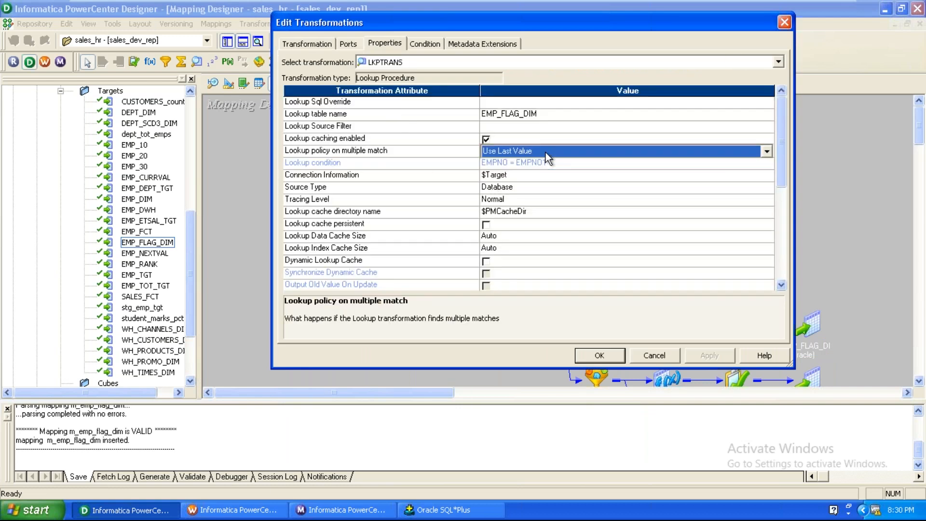
left_click(545, 153)
left_click(546, 152)
left_click(600, 355)
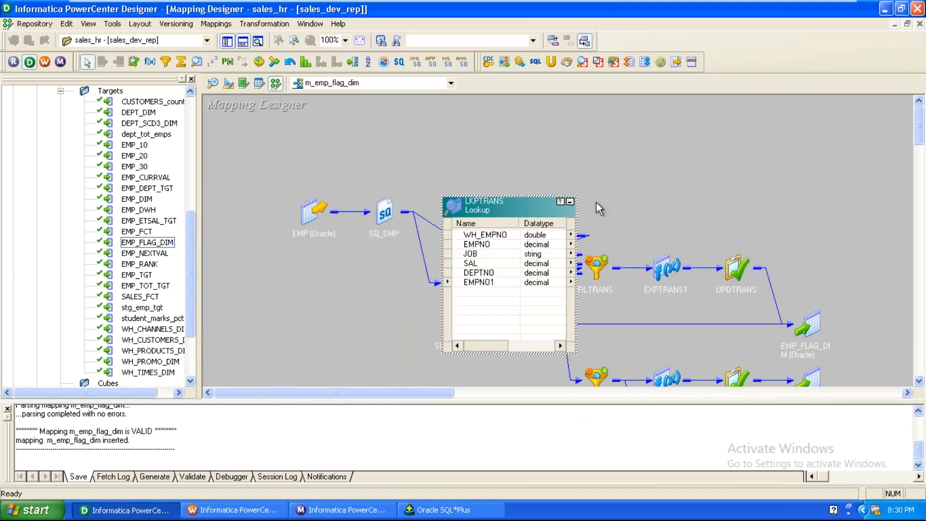
left_click(566, 200)
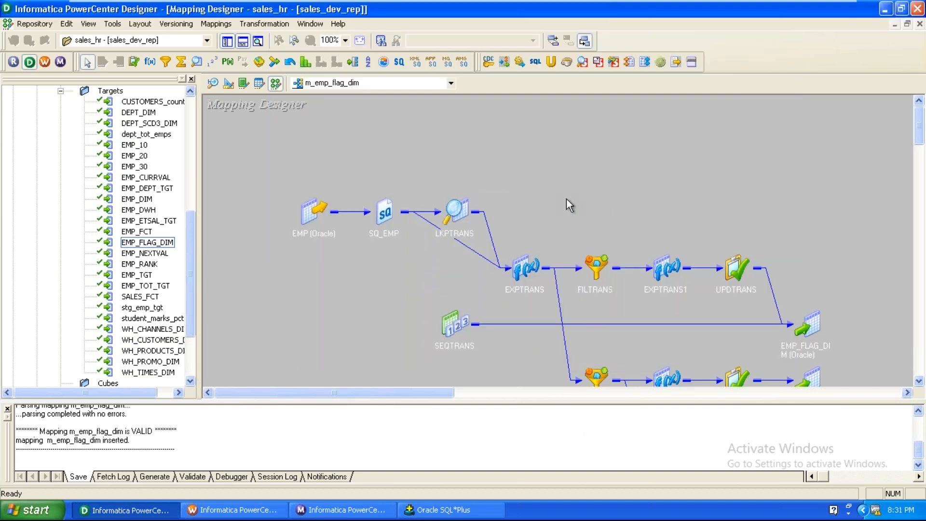
Step: Expand EMP_FLAG_DIM and EXPTRANS1 to show the FLAG port and the flag set to 'NEW'
scroll(566, 200, "down", 1)
double_click(820, 263)
left_click_drag(820, 263, 825, 140)
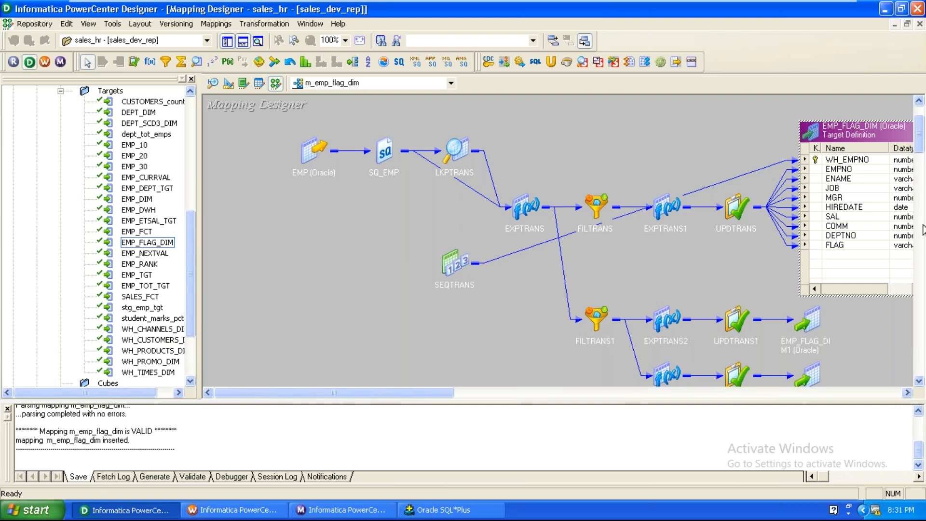
left_click(863, 245)
left_click(857, 257)
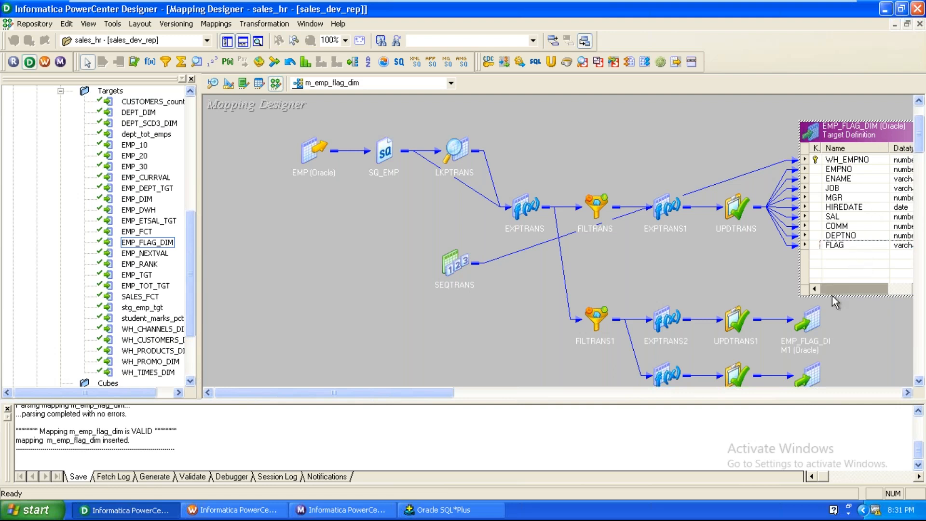
mouse_move(833, 287)
left_mouse_down()
mouse_move(862, 287)
mouse_move(817, 284)
left_mouse_up()
double_click(670, 208)
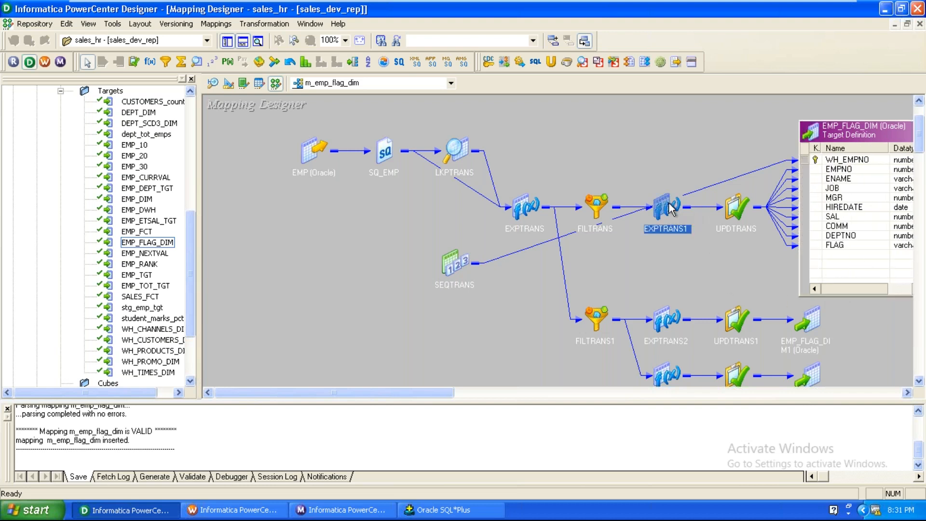
left_click(682, 307)
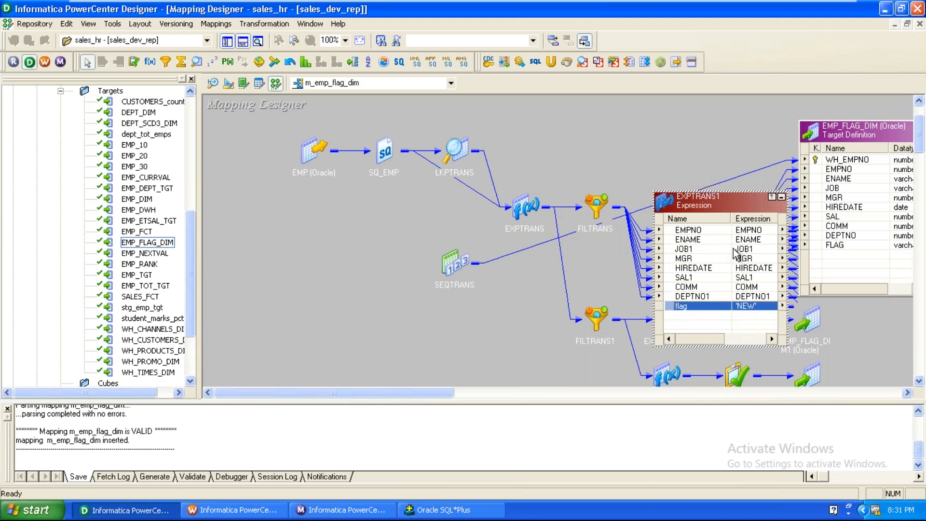
Step: Add a new st_date port with date/time datatype to EXPTRANS1
double_click(673, 198)
left_click(346, 44)
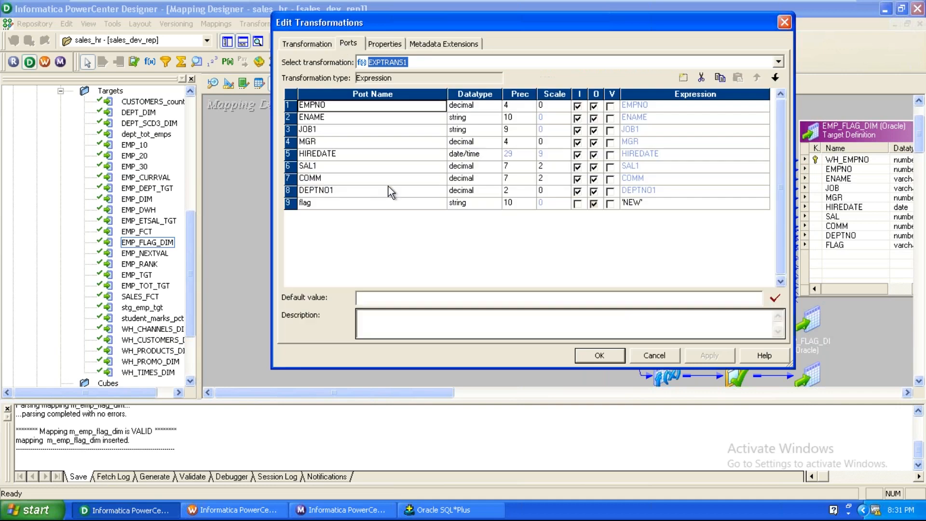
left_click(378, 203)
left_click(683, 78)
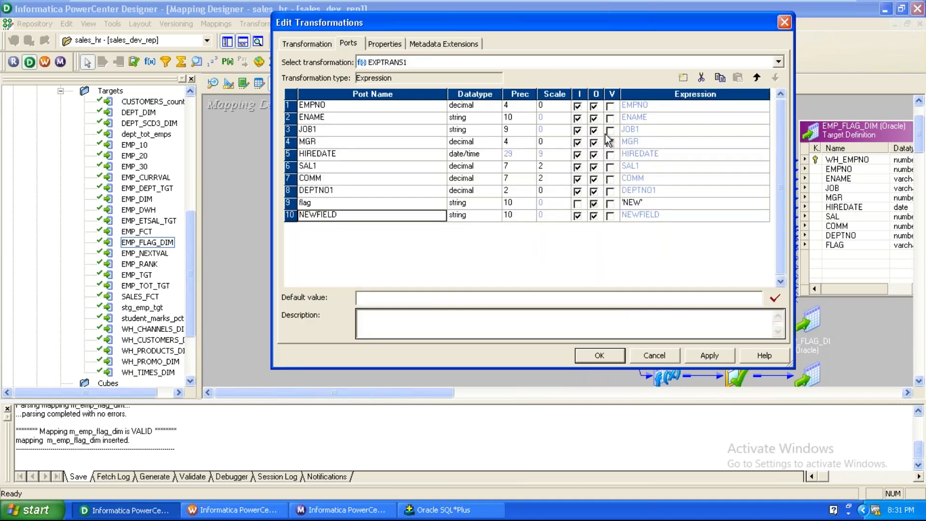
type("st_date")
key("BackSpace")
key("BackSpace")
type("te")
left_click(477, 218)
left_click(477, 218)
left_click(464, 247)
Step: Make st_date output-only with expression sysdate, then cancel and discard the changes
left_click(577, 216)
left_click(658, 215)
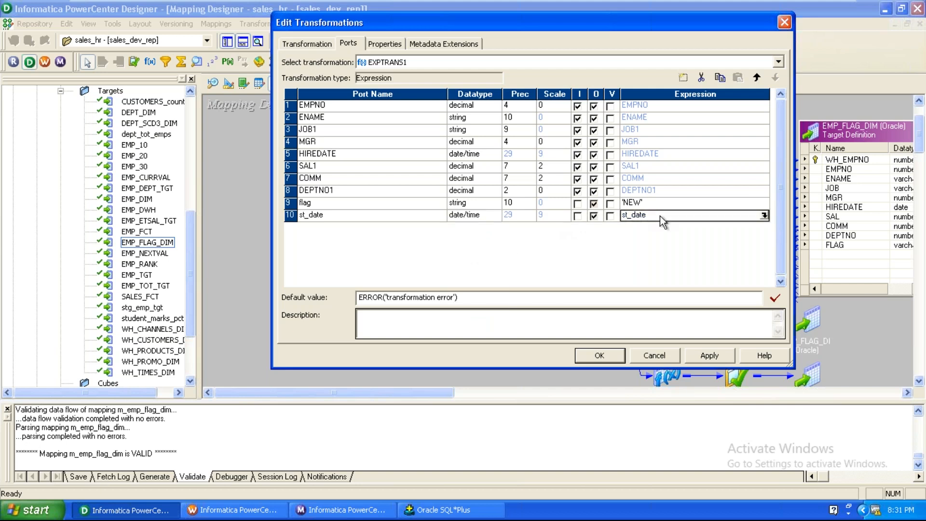
type("sysdate")
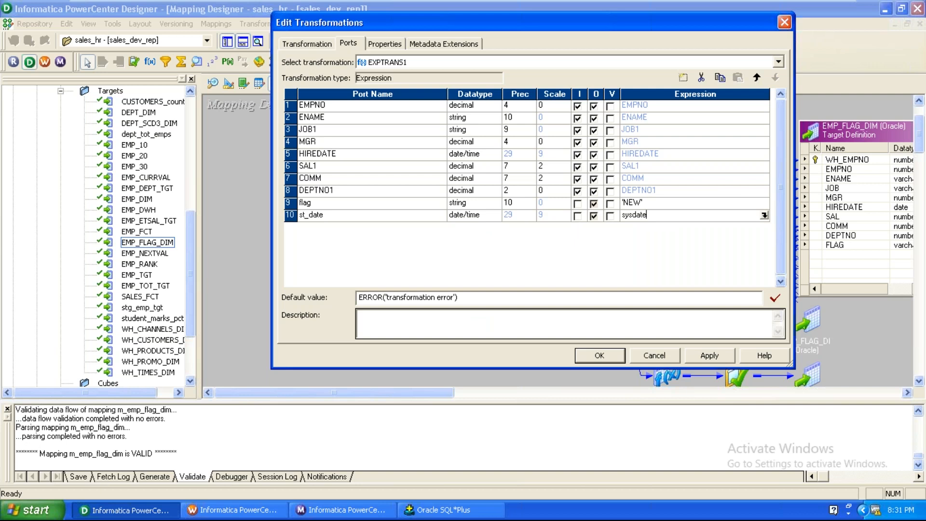
left_click(764, 215)
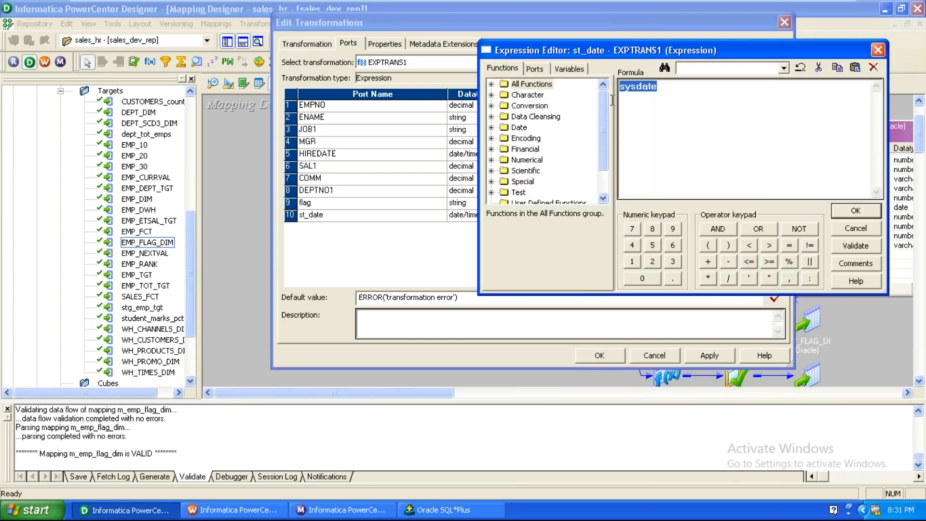
left_click(856, 224)
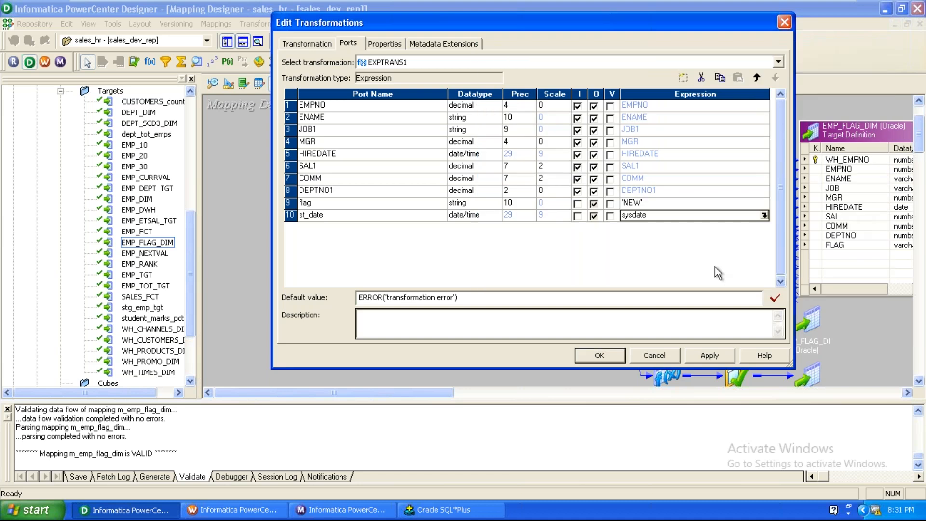
left_click(651, 355)
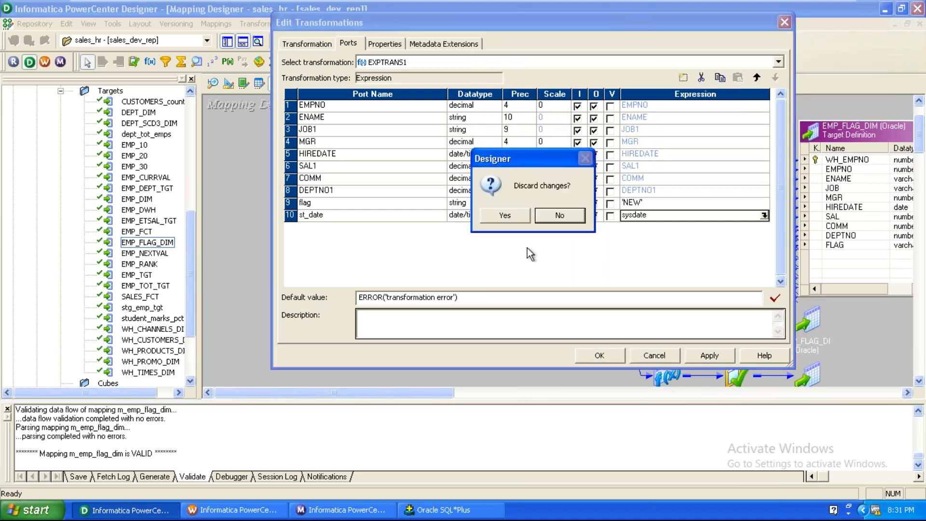
left_click(525, 221)
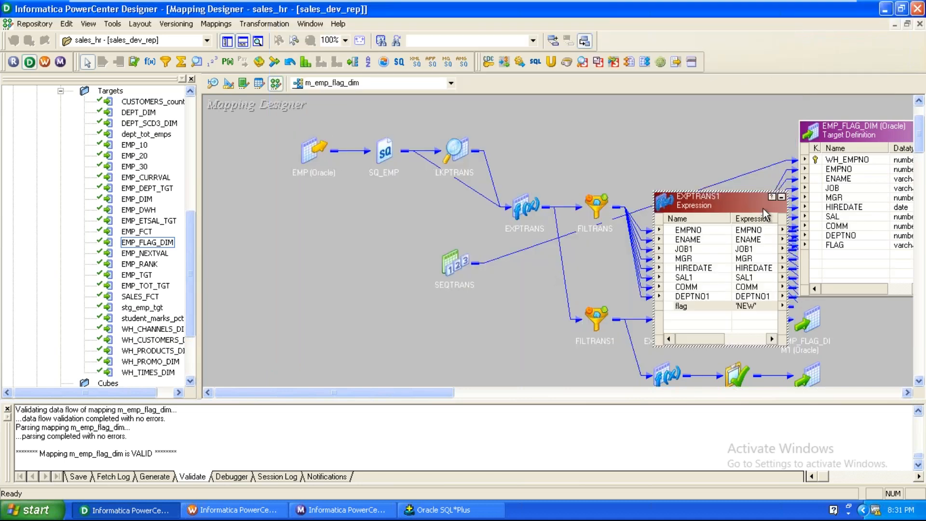
left_click(781, 197)
left_click(654, 331)
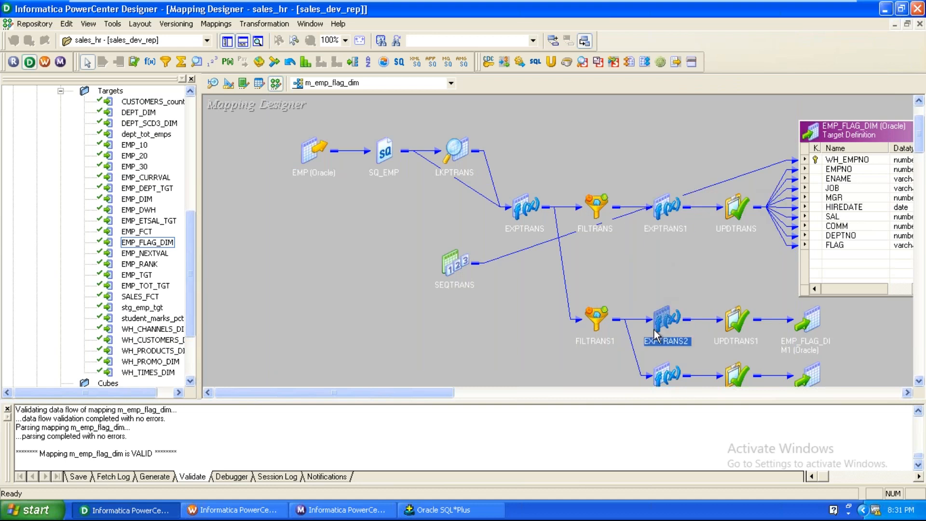
left_click(607, 354)
scroll(607, 354, "down", 3)
scroll(607, 354, "down", 3)
double_click(666, 255)
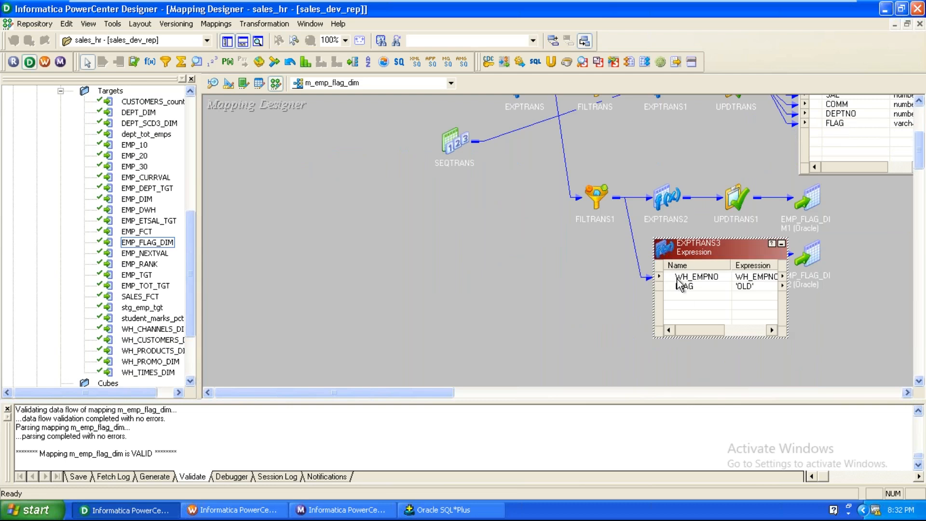
left_click(684, 286)
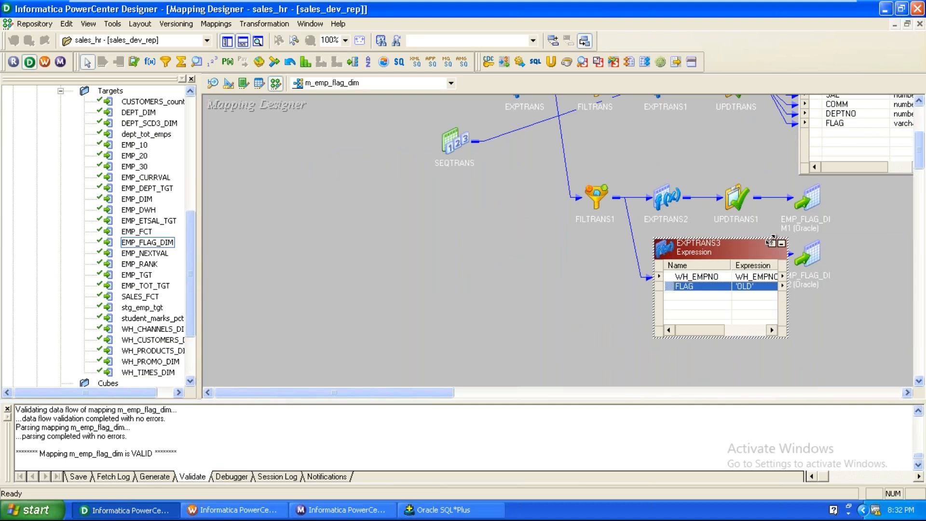
left_click(782, 249)
scroll(523, 272, "up", 9)
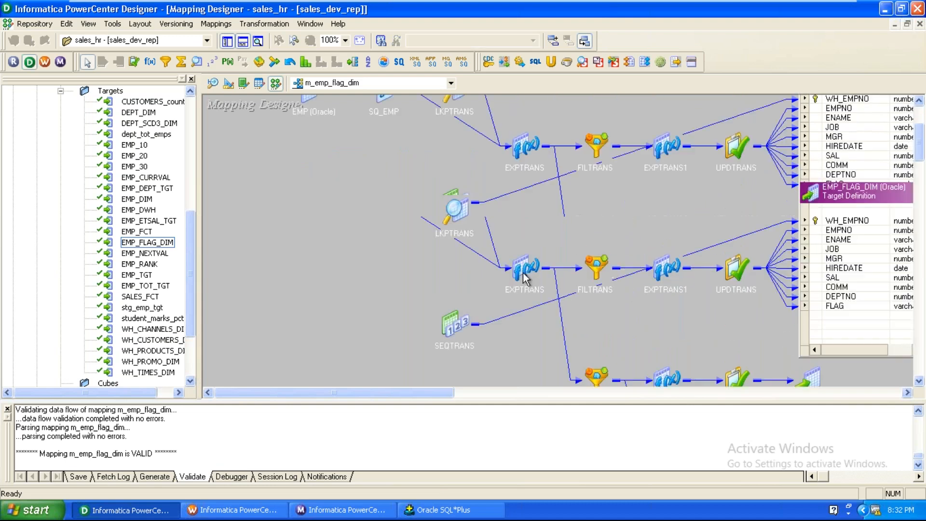
double_click(450, 209)
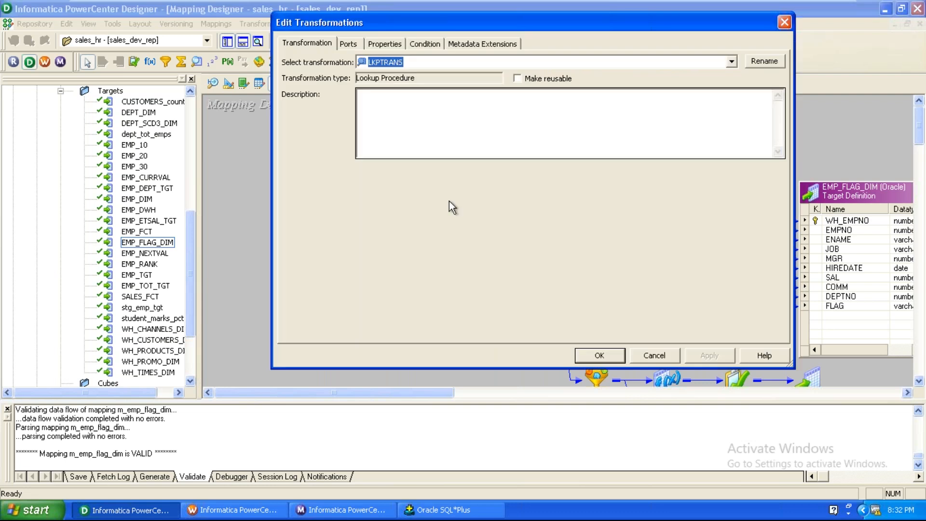
left_click(425, 44)
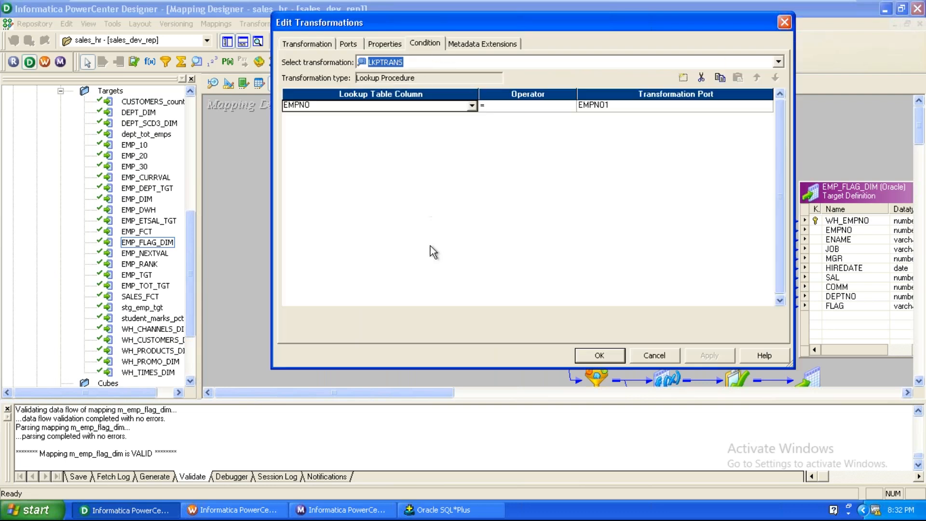
left_click(654, 355)
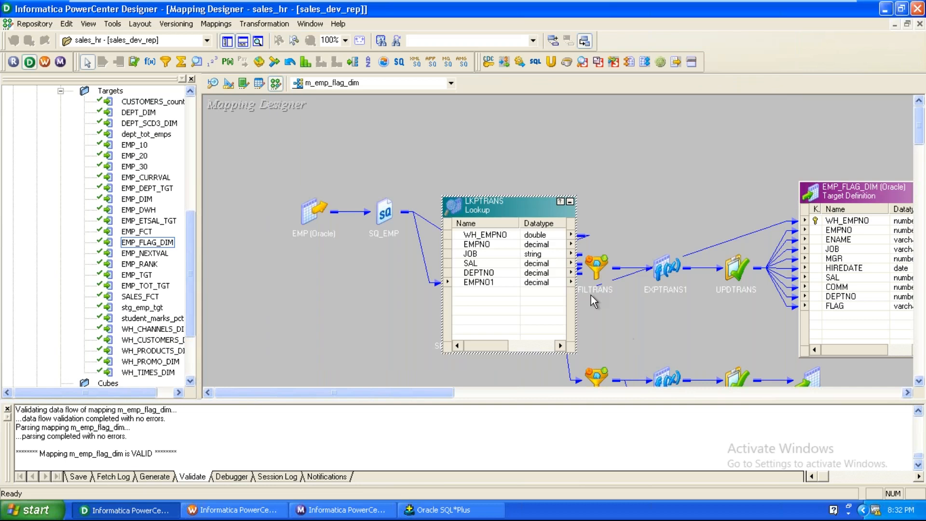
left_click(571, 202)
double_click(464, 211)
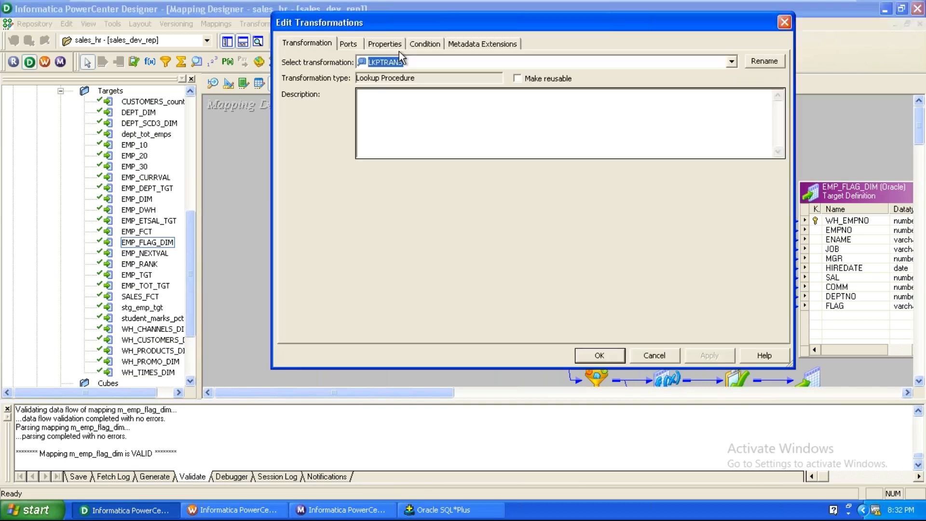
left_click(385, 43)
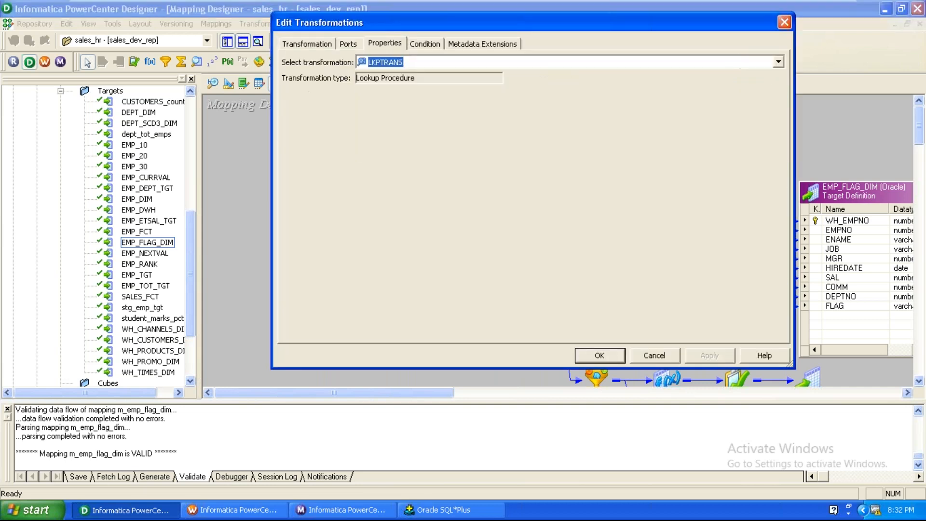
left_click(390, 153)
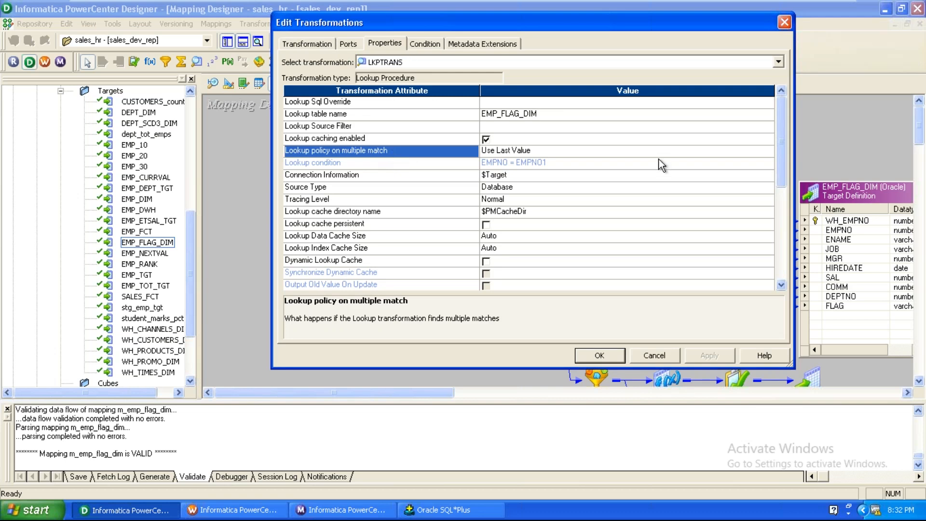
left_click(661, 359)
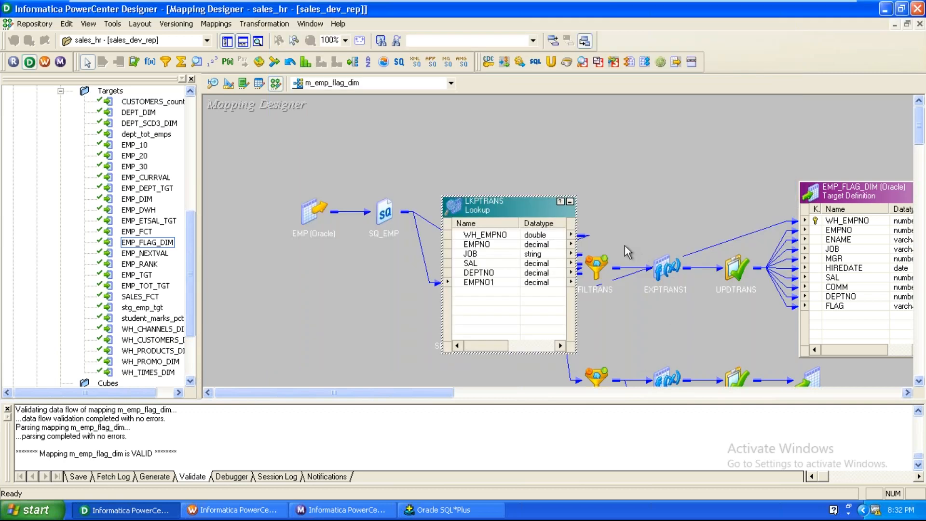
left_click(570, 202)
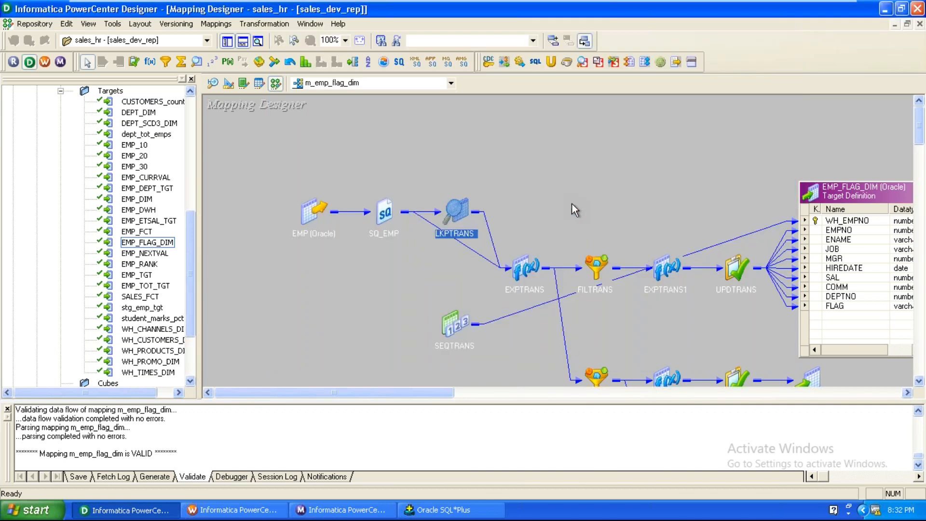
Step: Preview EMP_FLAG_DIM's data, entering the DWH database password to connect
right_click(861, 186)
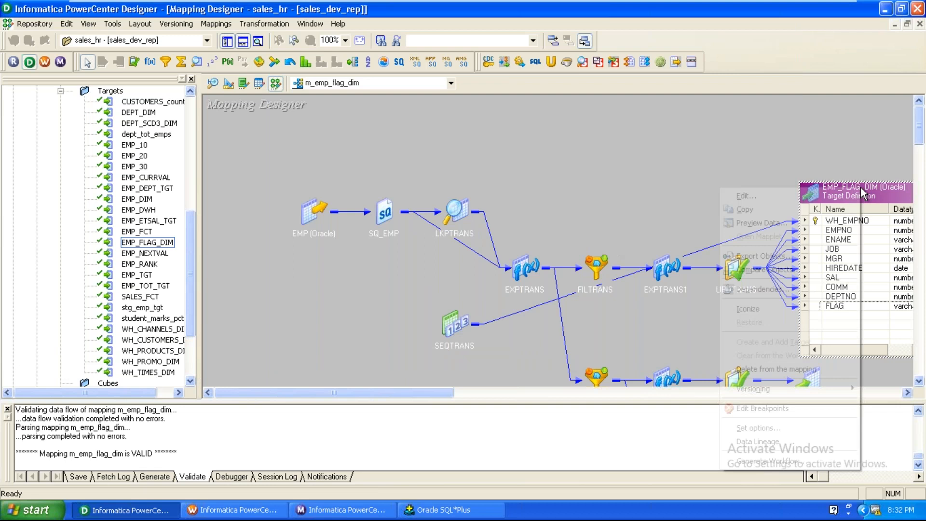
left_click(761, 222)
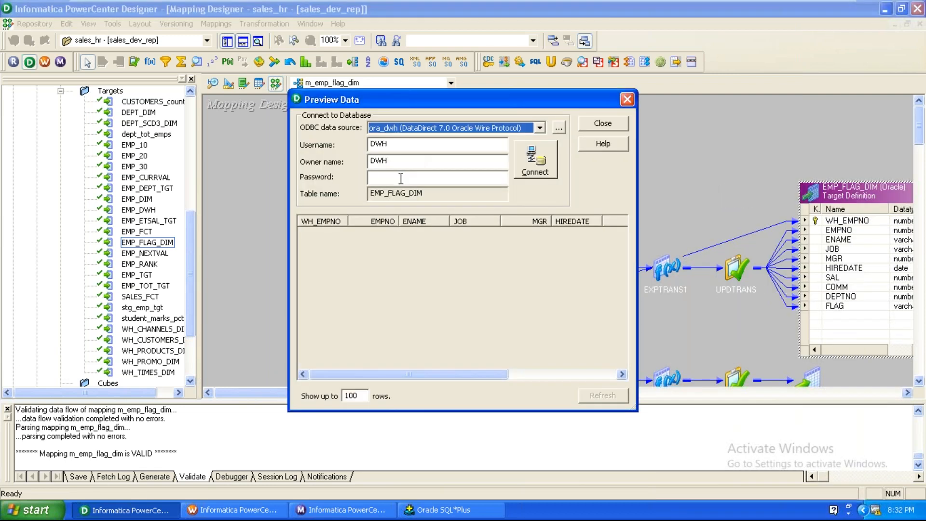
left_click(401, 178)
type("dwh")
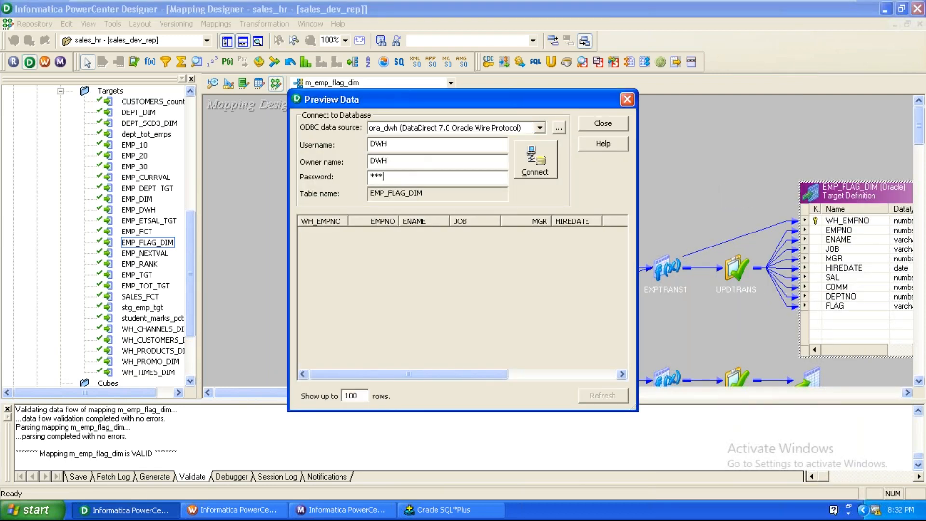
key("Return")
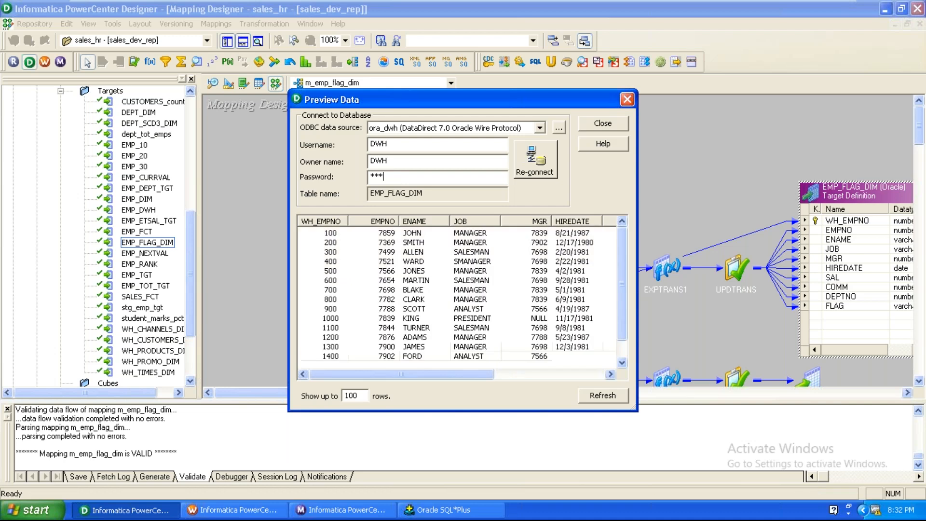
Step: Compare TURNER's old SALESMAN row 1100 with the new CLERK row 1101
left_click(354, 328)
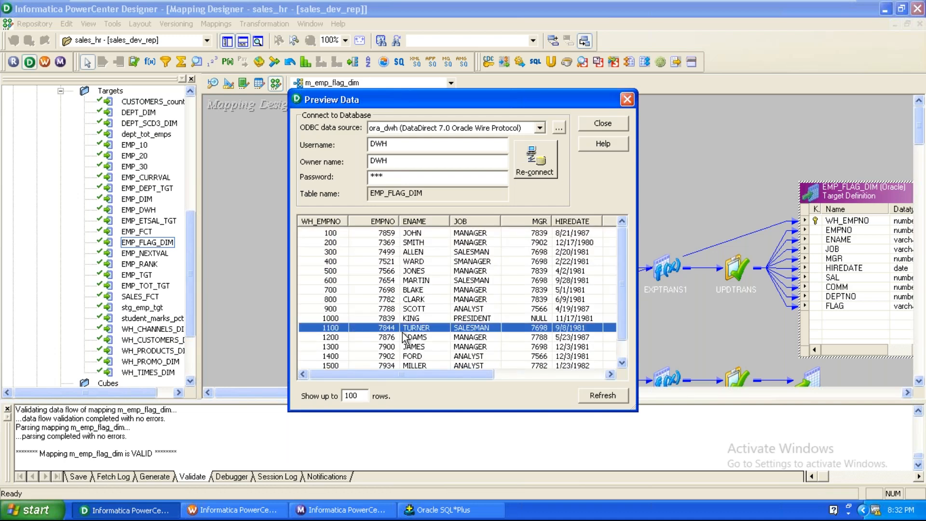
scroll(407, 345, "down", 1)
left_click(384, 357)
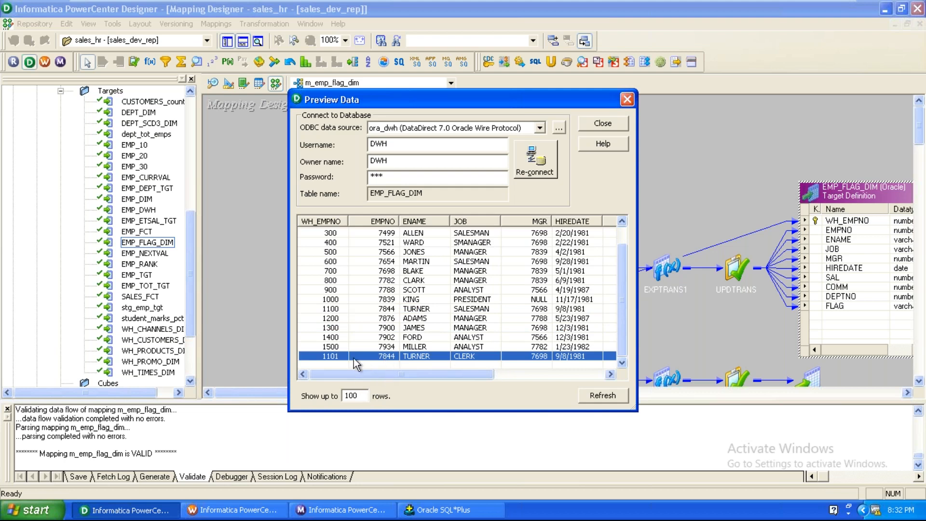
left_click(326, 311)
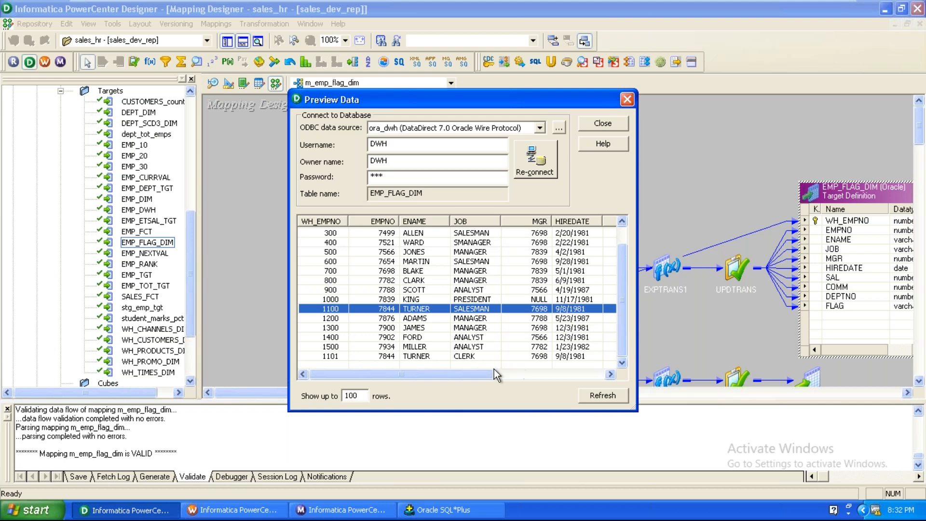
left_click(429, 356)
left_click(412, 308)
left_click(386, 357)
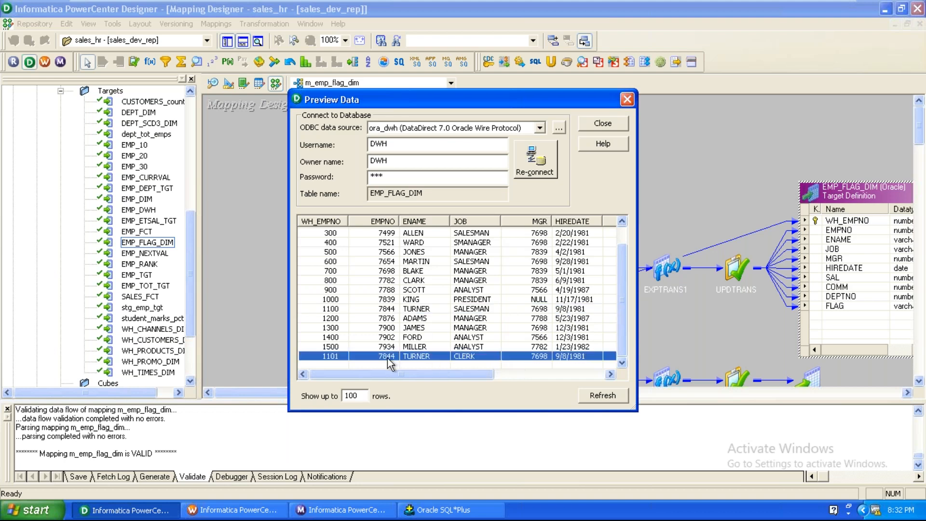
left_click_drag(400, 373, 549, 392)
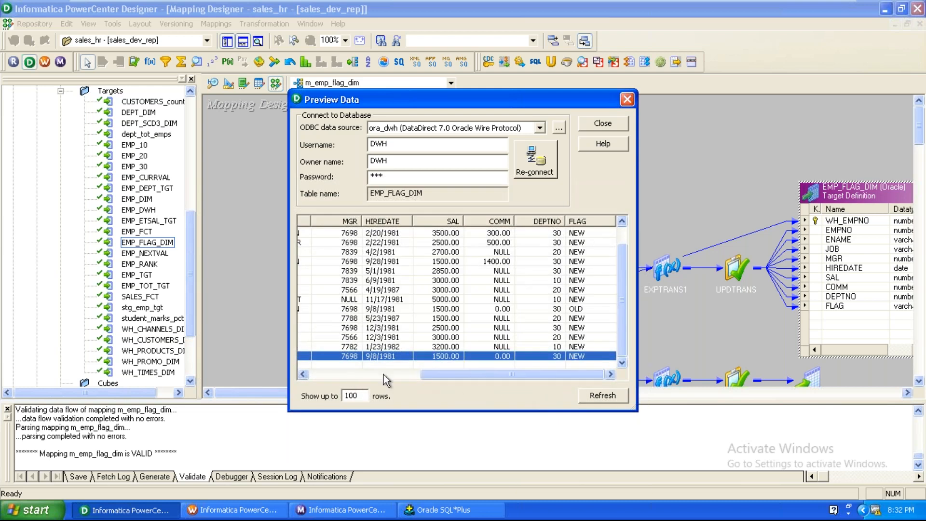
left_click_drag(427, 369, 313, 376)
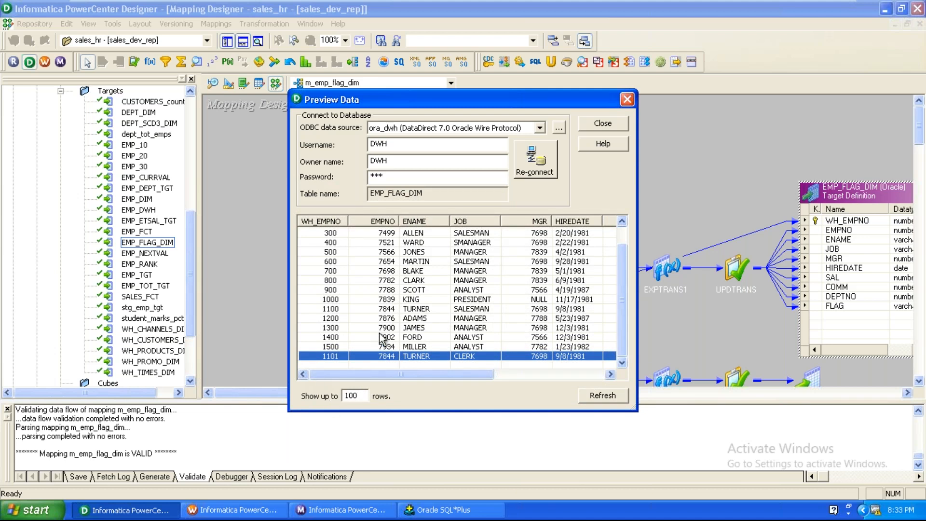
left_click(388, 311)
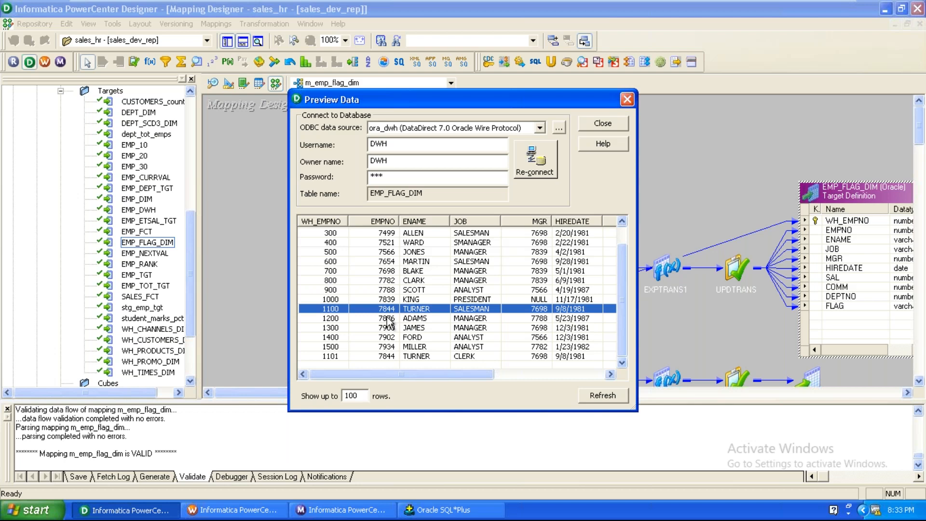
Step: Close the data preview and the output log panel
left_click(627, 100)
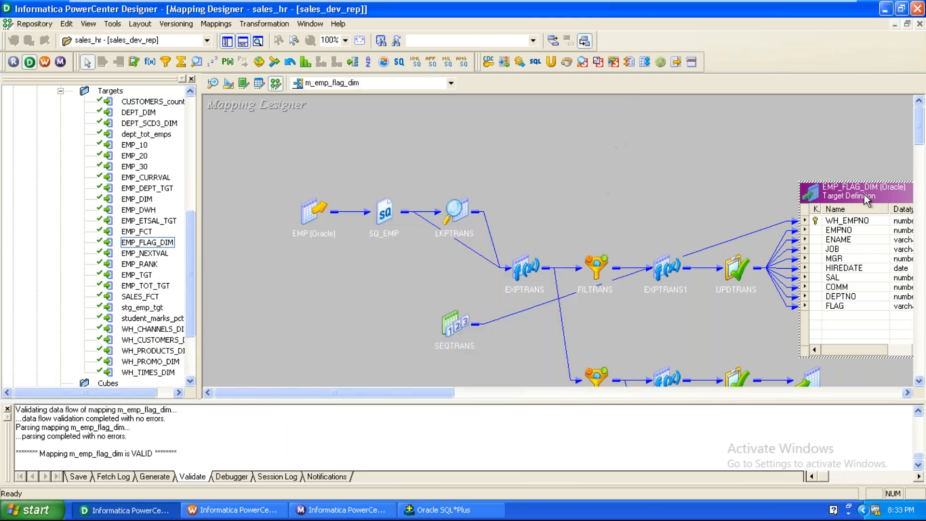
right_click(616, 190)
left_click(668, 278)
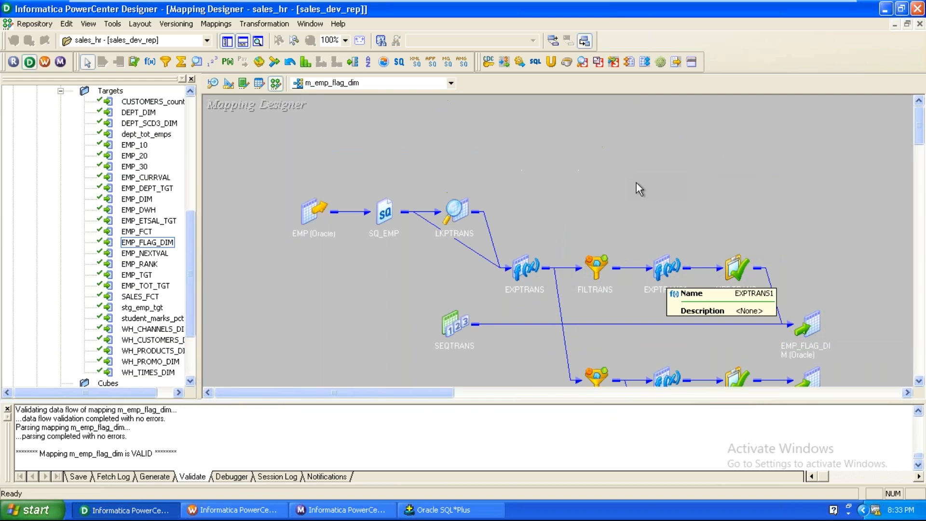
left_click(7, 409)
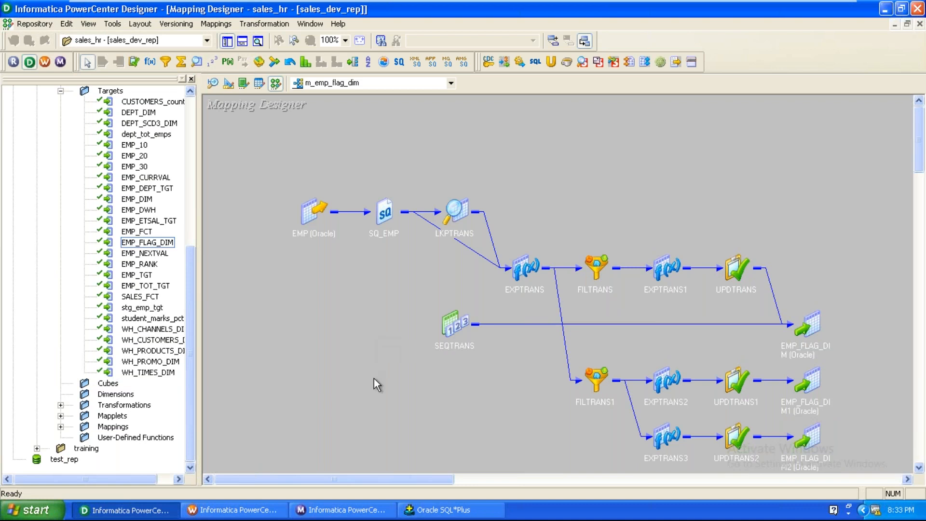
Step: Inspect EXPTRANS1's flag port and EXPTRANS2's surrogate key port, then select EXPTRANS3, UPDTRANS2 and EMP_FLAG_DIM2
double_click(659, 279)
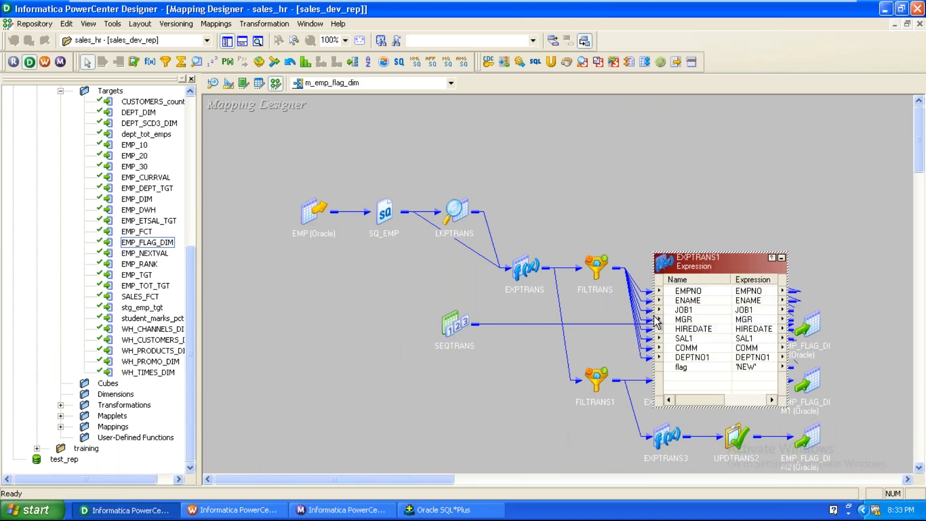
left_click(687, 367)
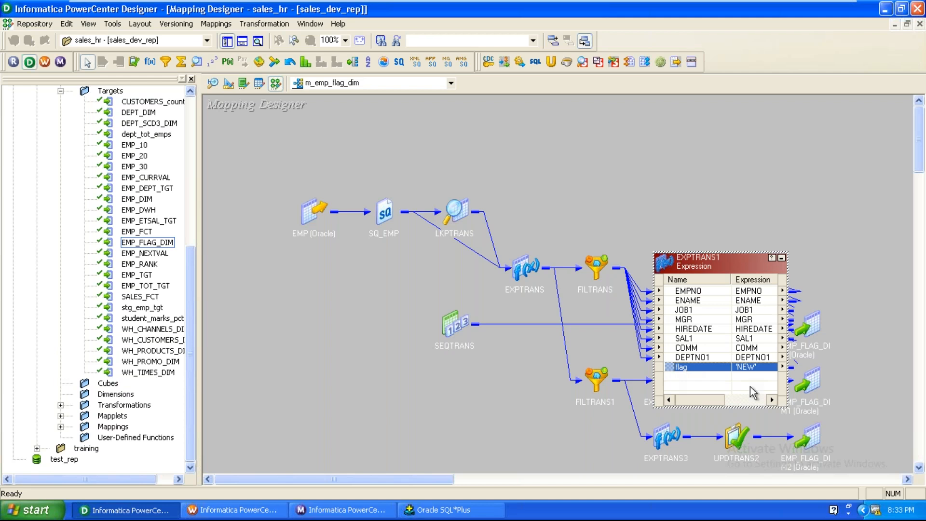
left_click(781, 257)
double_click(668, 382)
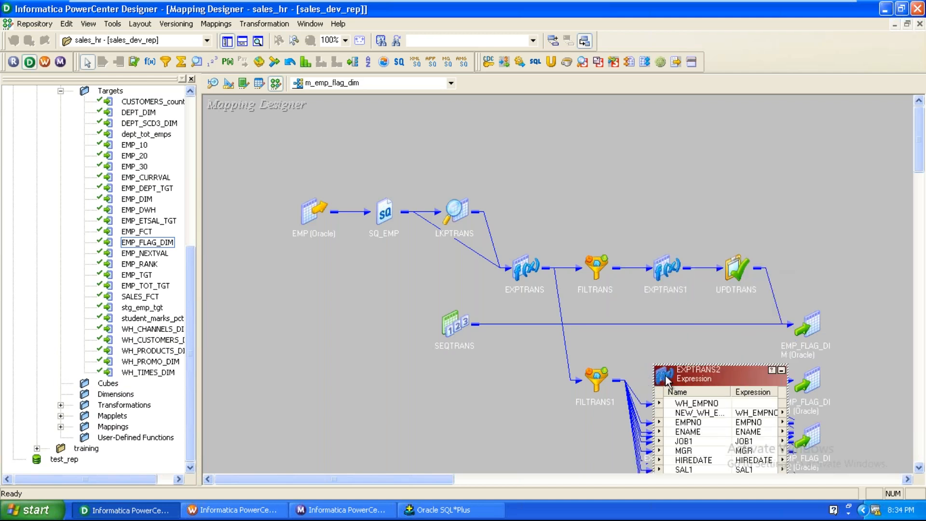
left_click(696, 414)
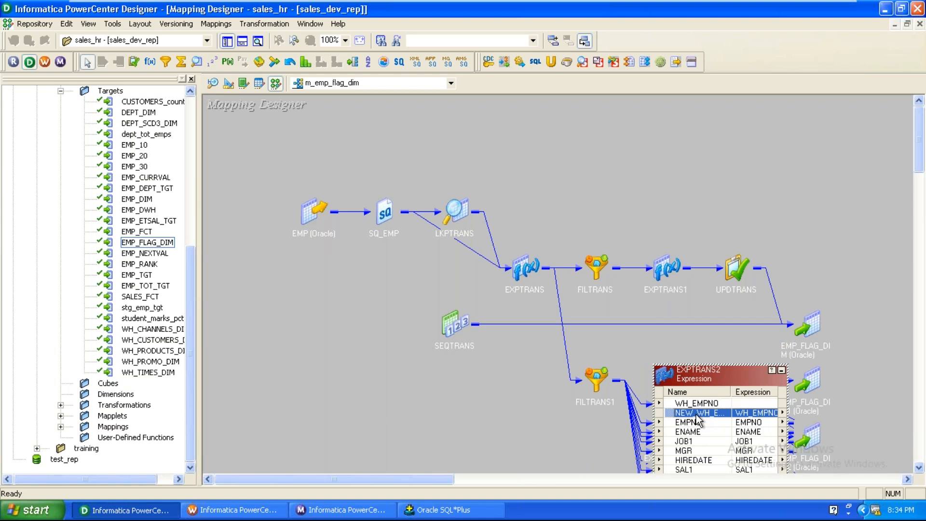
left_click(870, 413)
scroll(870, 413, "down", 1)
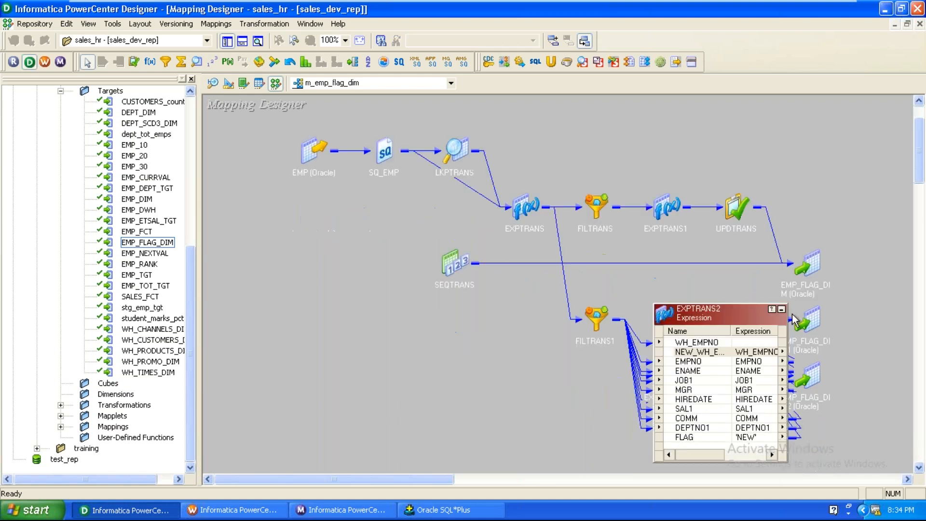
left_click(781, 308)
left_click_drag(853, 356, 621, 390)
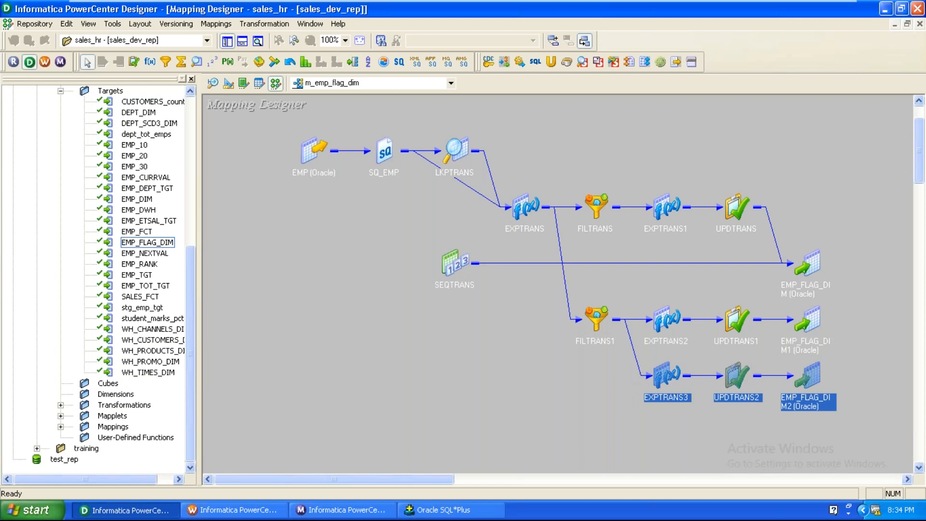
key("Escape")
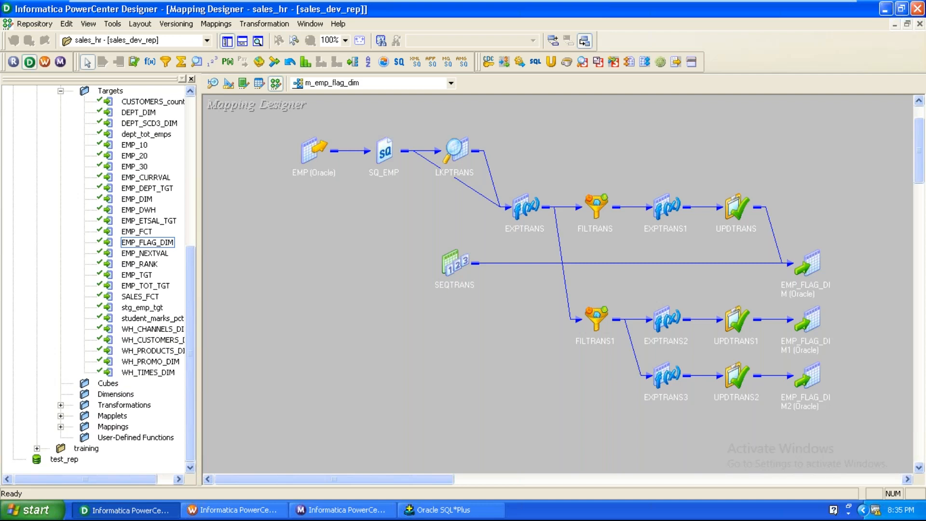
Step: Inspect EXPTRANS1's flag port and the EMP_FLAG_DIM target's FLAG column
double_click(666, 207)
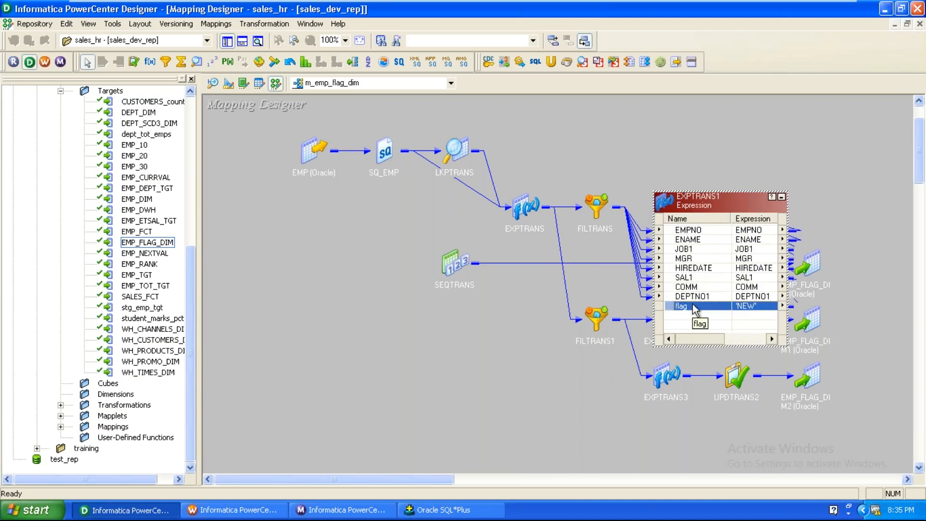
left_click(780, 198)
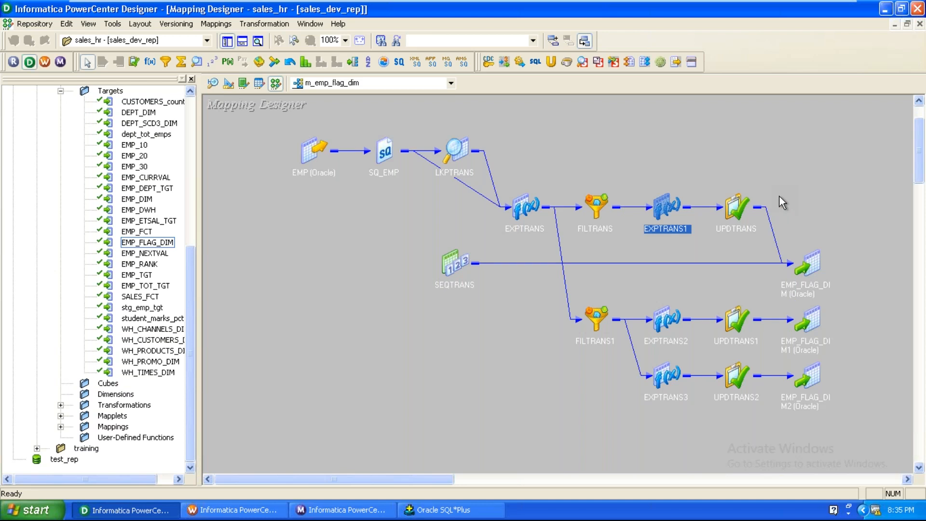
double_click(817, 260)
left_click_drag(817, 259, 817, 183)
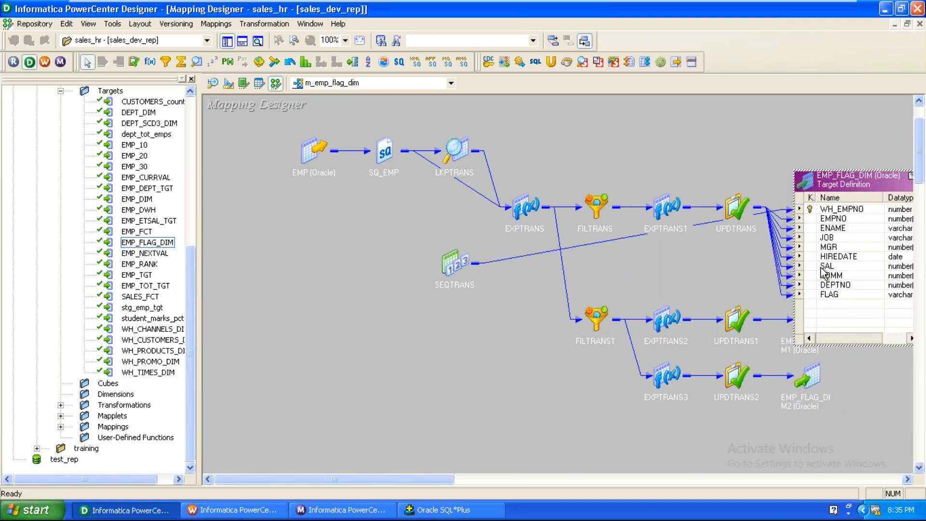
left_click(840, 295)
left_click(841, 311)
Step: Lay out all mapping objects with Arrange All Iconic
right_click(336, 344)
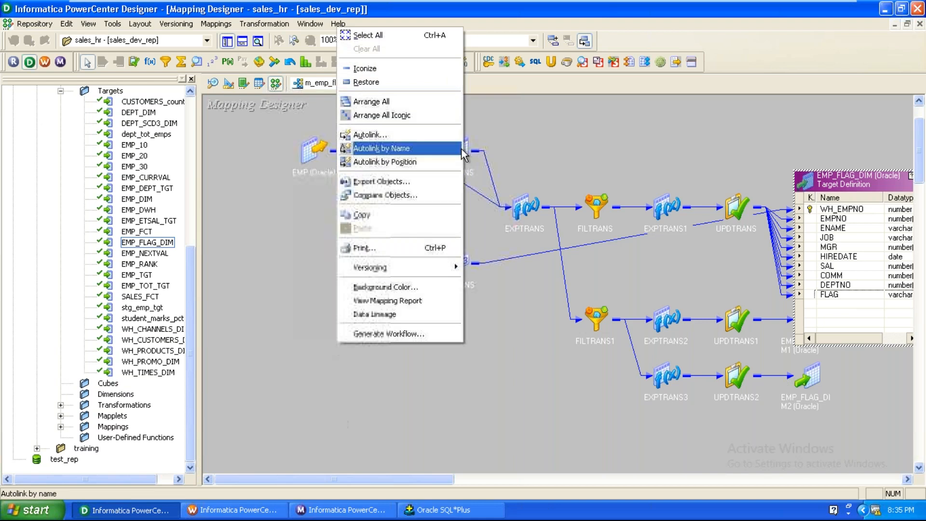
left_click(413, 125)
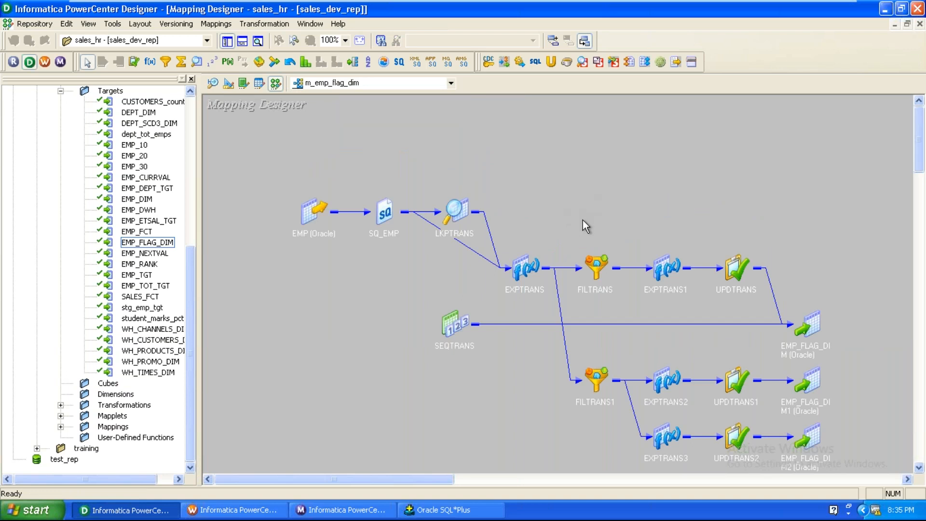
left_click_drag(195, 294, 199, 171)
Step: Disconnect the sales_hr folder and the sales_dev_rep repository, then exit Designer
left_click(69, 311)
left_click(61, 242)
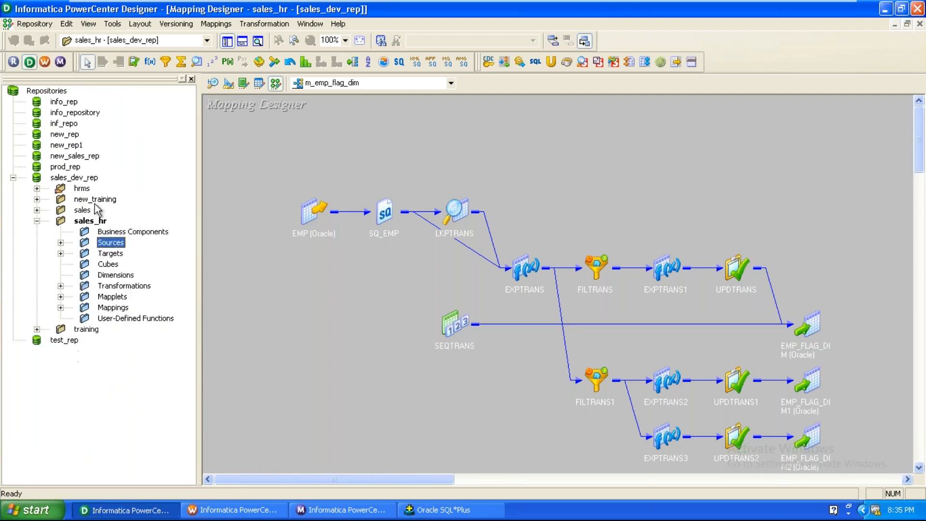
right_click(91, 223)
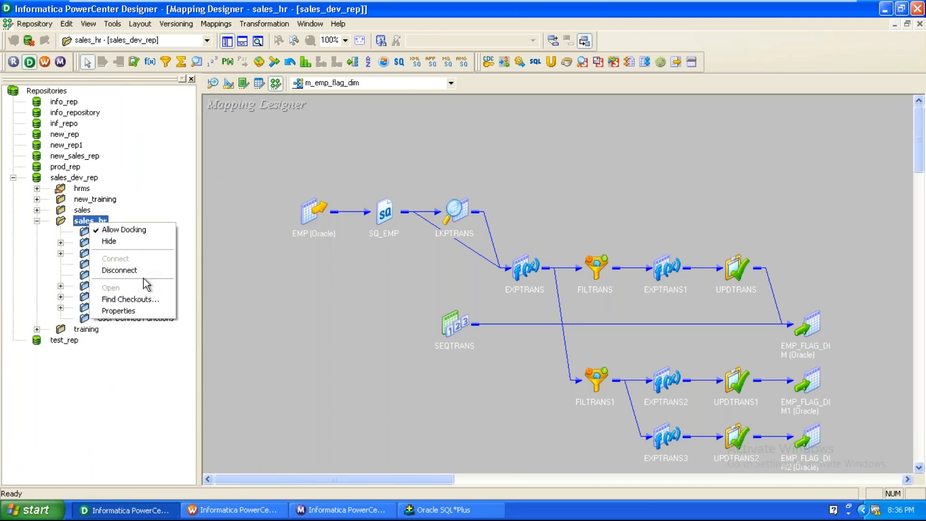
left_click(130, 271)
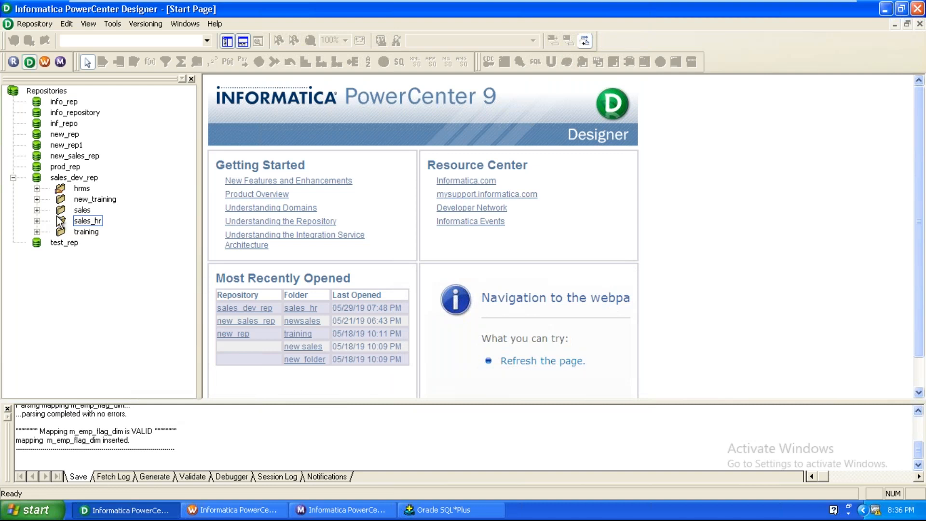
right_click(75, 178)
left_click(98, 222)
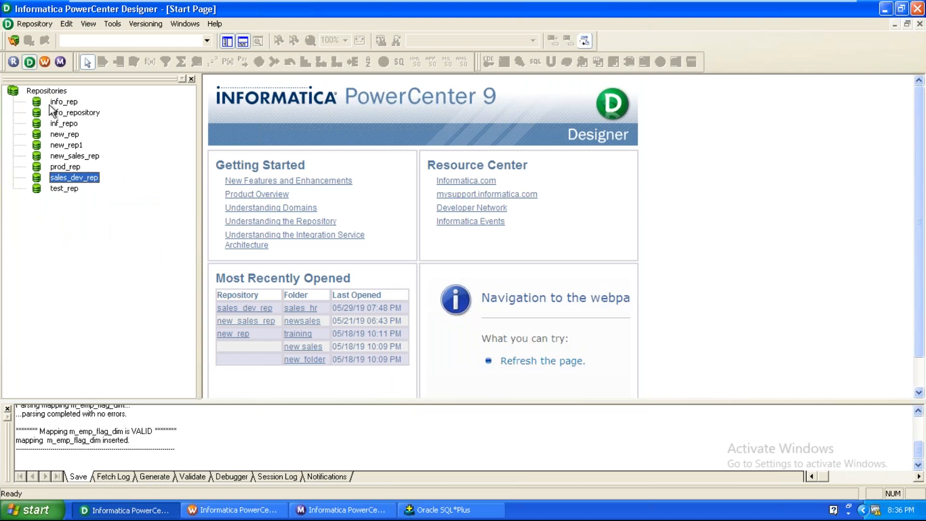
left_click(37, 27)
left_click(44, 227)
Step: Exit Workflow Manager
left_click(215, 497)
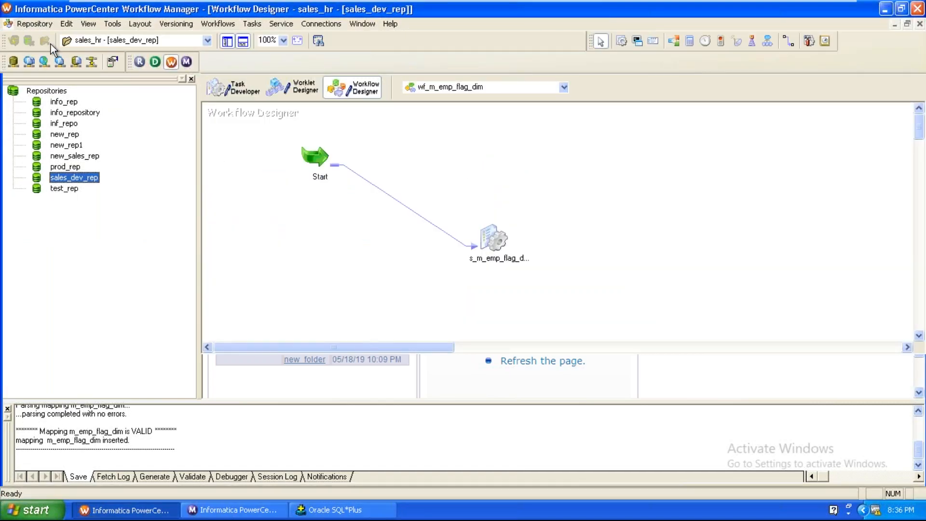
left_click(41, 27)
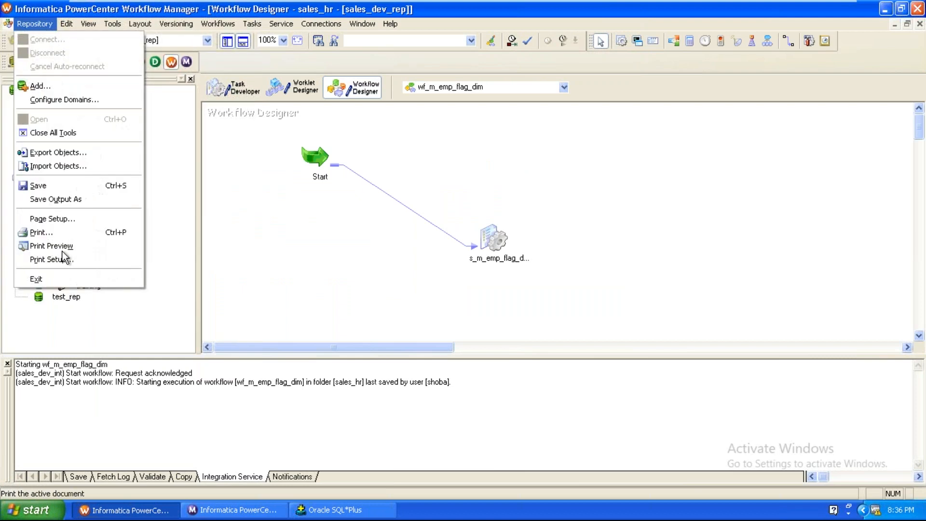
left_click(63, 277)
Step: Disconnect Workflow Monitor from sales_dev_rep and exit it
left_click(225, 511)
right_click(85, 149)
left_click(114, 168)
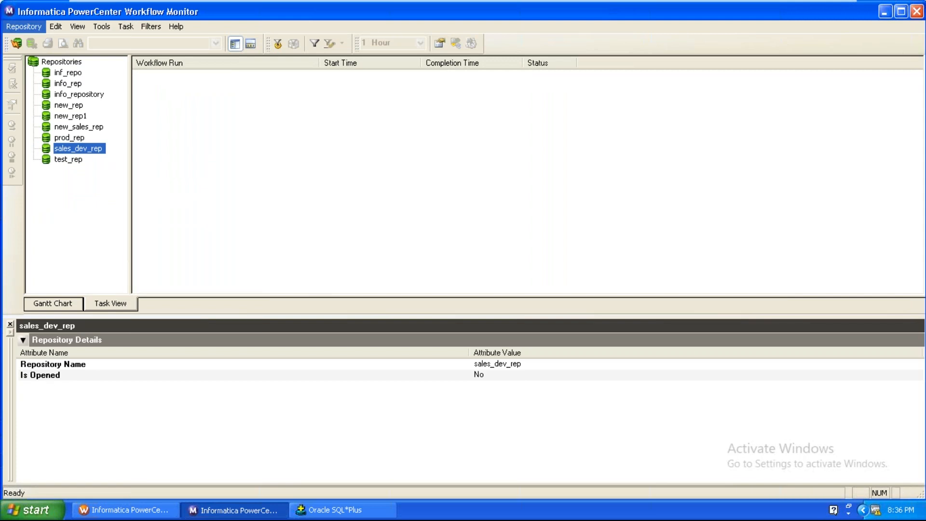
left_click(23, 26)
left_click(27, 111)
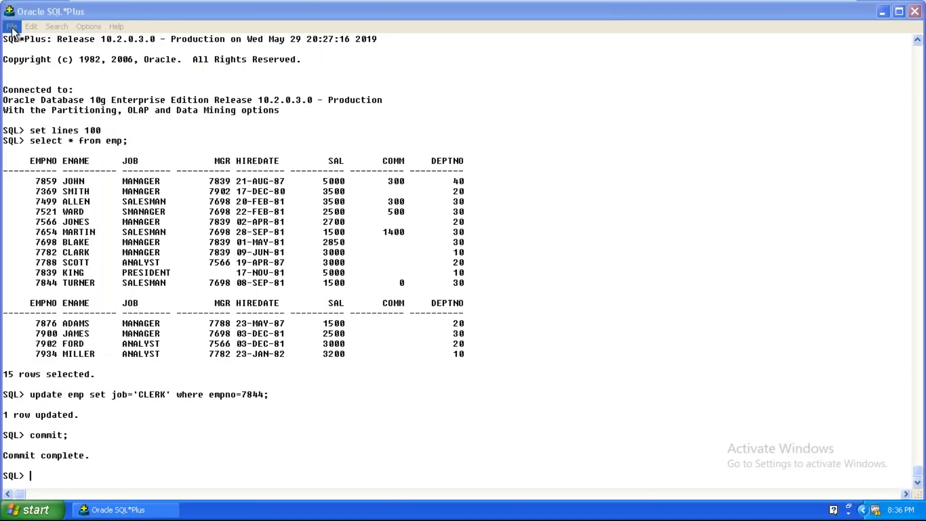
Step: Exit SQL*Plus and bring up the Windows Turn Off Computer dialog
left_click(12, 26)
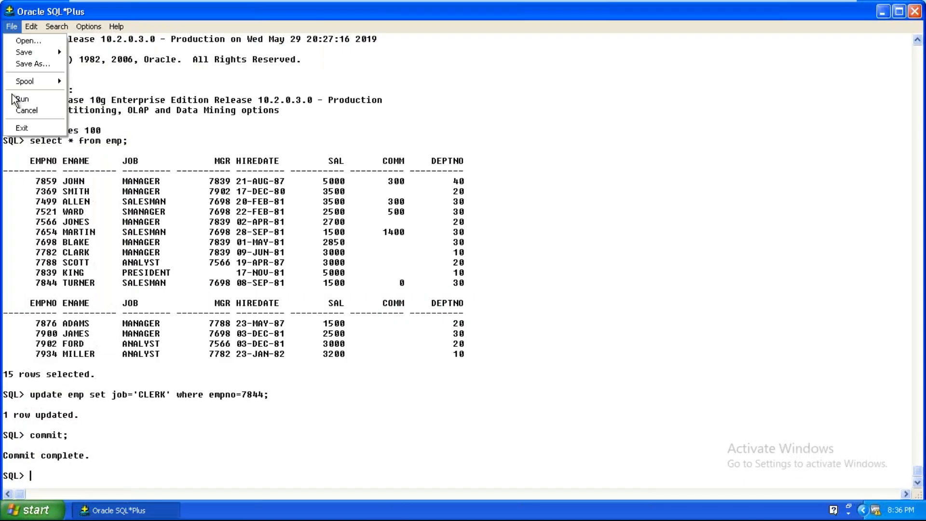
left_click(20, 128)
left_click(44, 510)
left_click(56, 486)
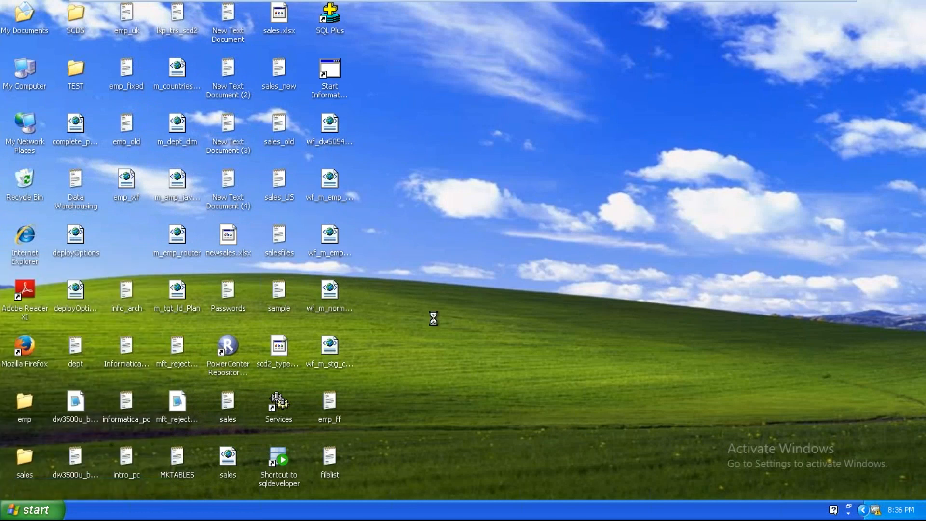
mouse_move(731, 4)
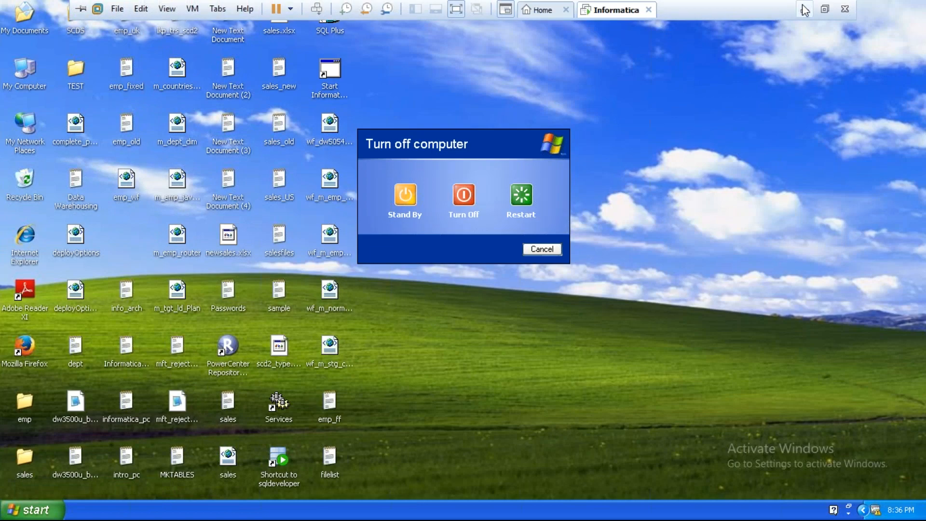